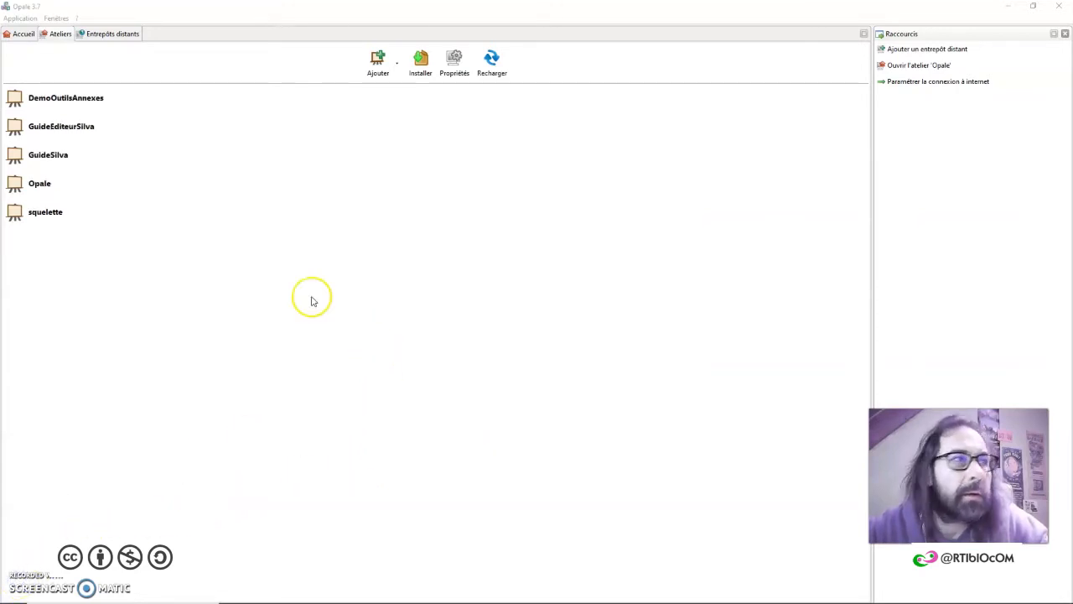
# Open the DemoOutilsAnnexes workshop and create a Support Web item named _web_OutilsAnnexes at its root
pyautogui.doubleClick(81, 101)
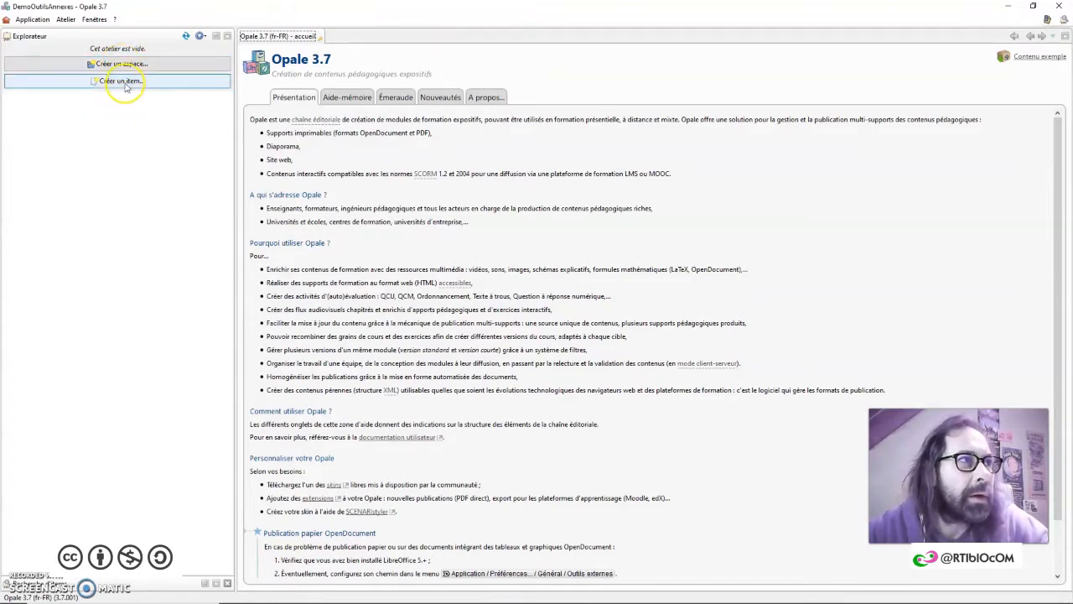
pyautogui.click(124, 81)
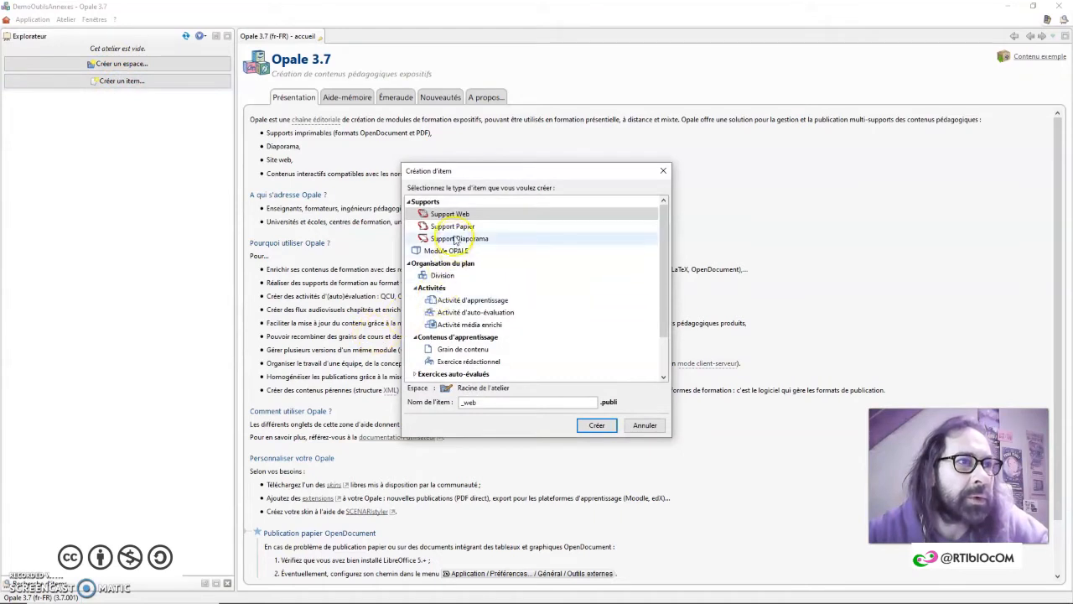
pyautogui.click(482, 401)
pyautogui.write('_Outils')
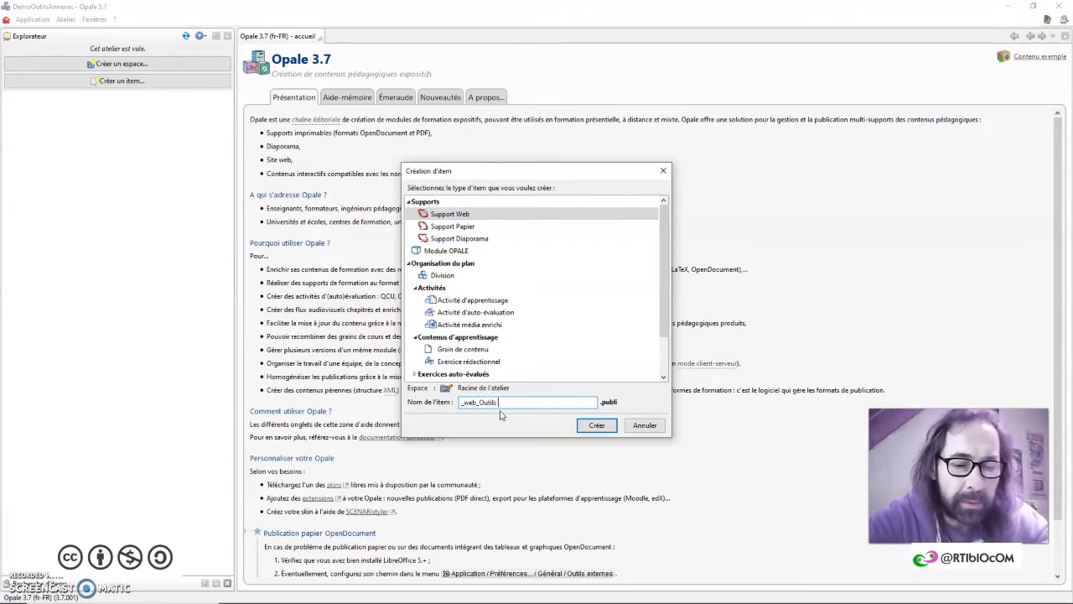
pyautogui.write('Annexe')
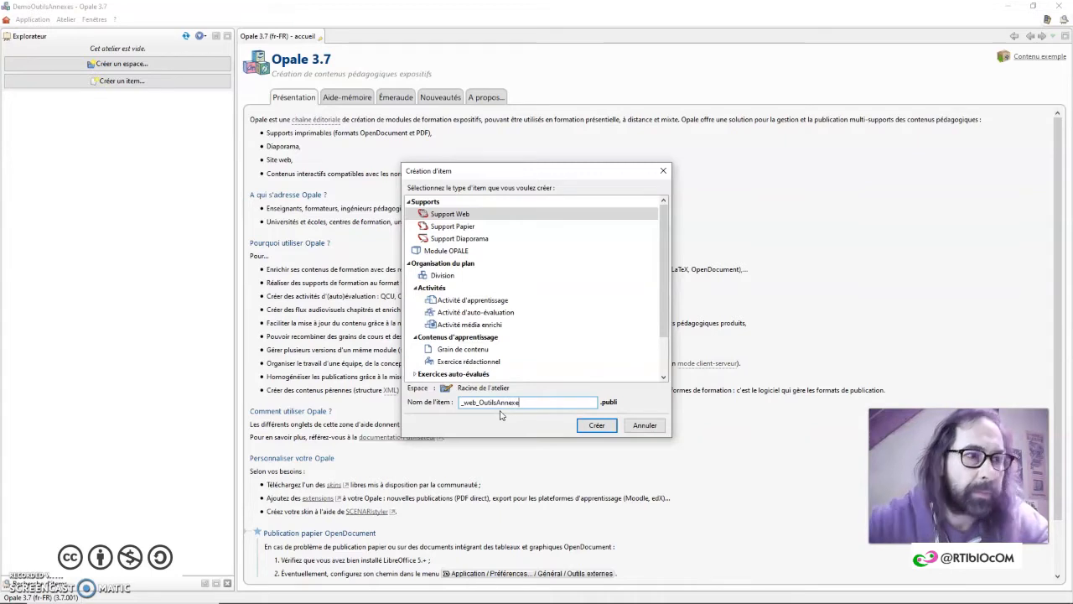
pyautogui.write('s')
pyautogui.click(595, 425)
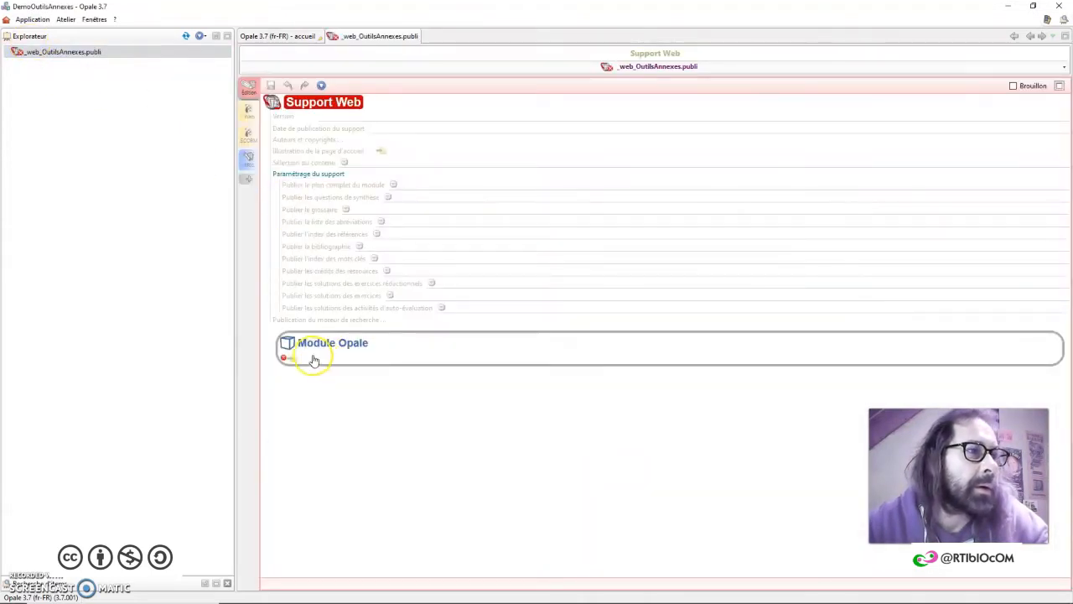
# Create a Module OPALE item named module_TestOutilsDivers in the web support's module link and save the support
pyautogui.click(377, 114)
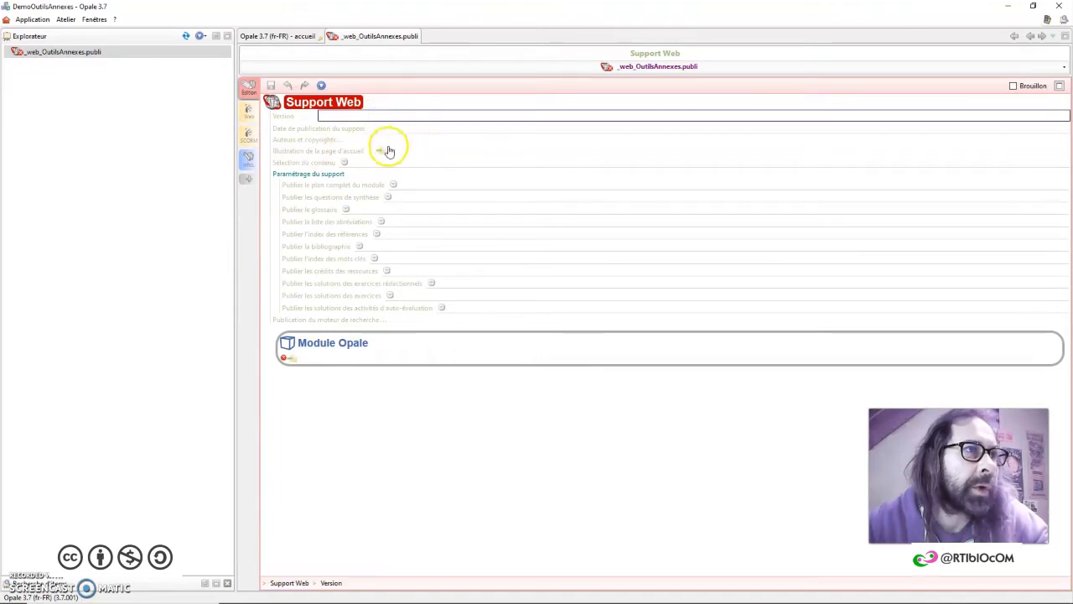
pyautogui.click(300, 360)
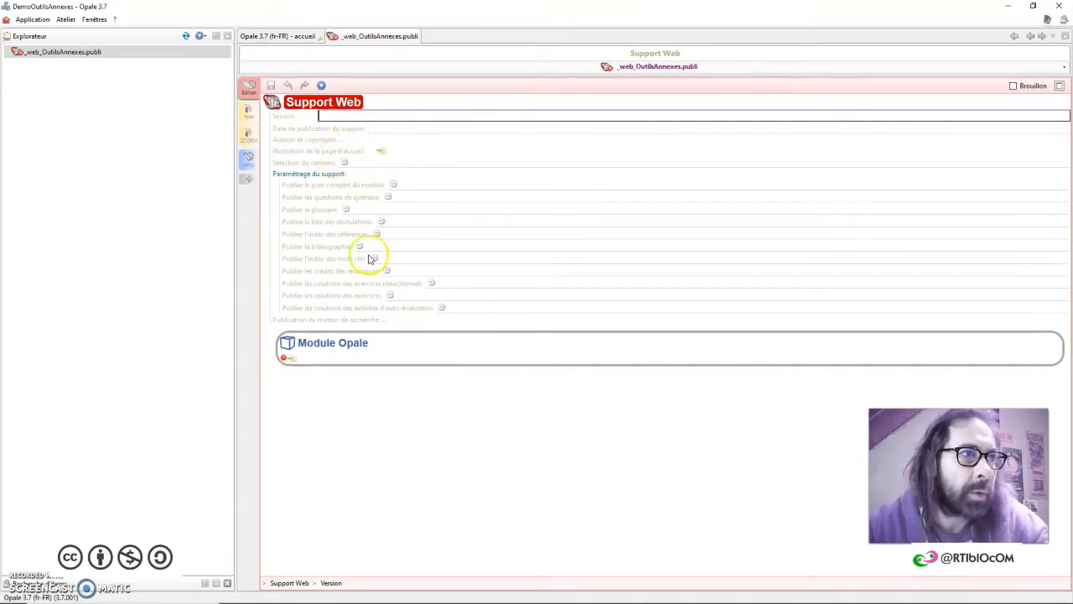
pyautogui.click(292, 360)
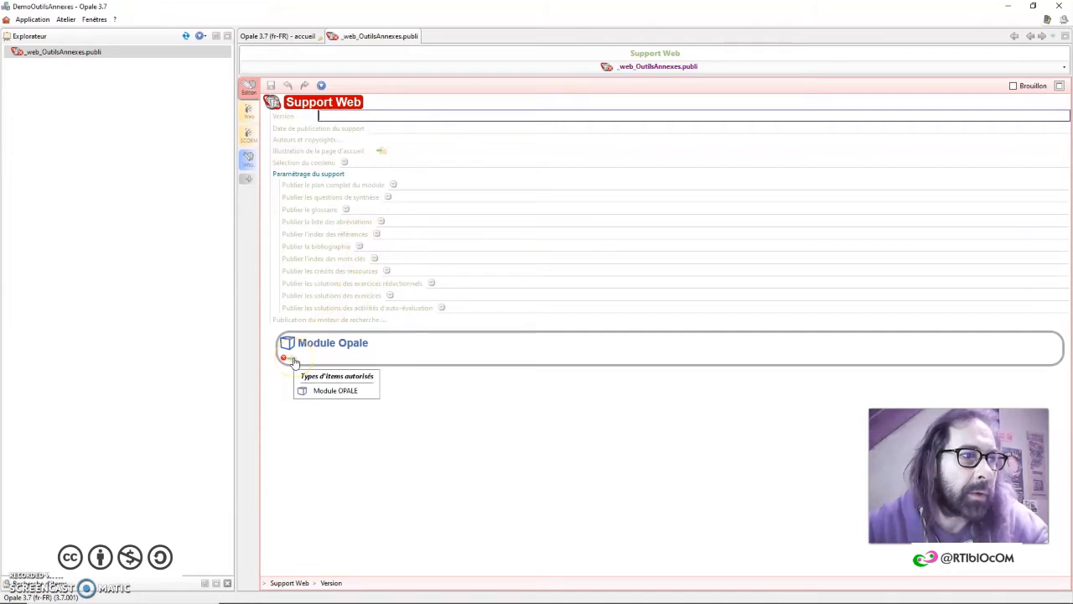
pyautogui.click(292, 360)
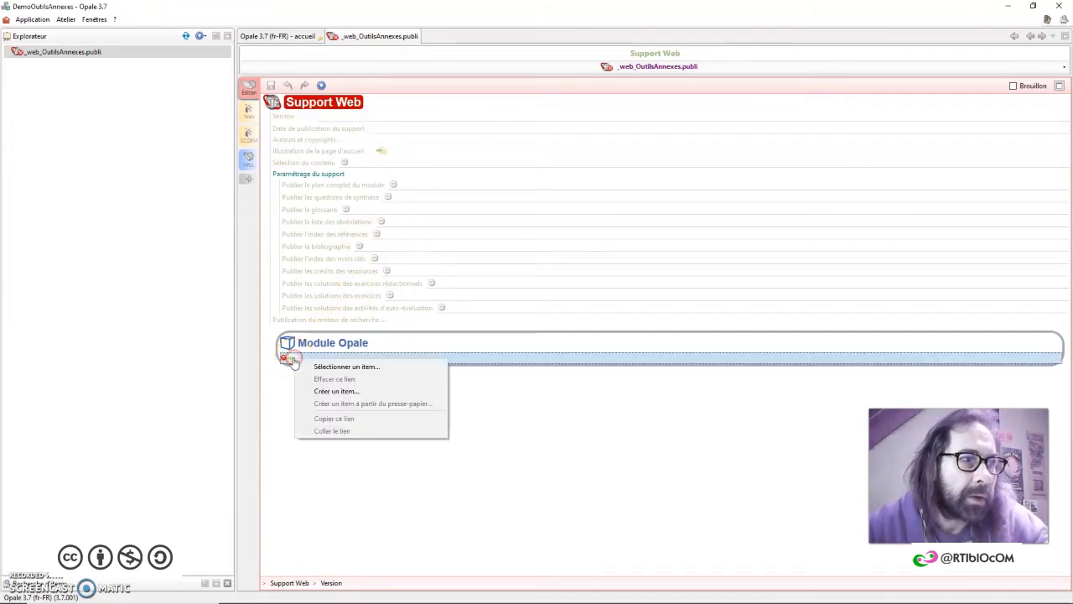
pyautogui.click(337, 391)
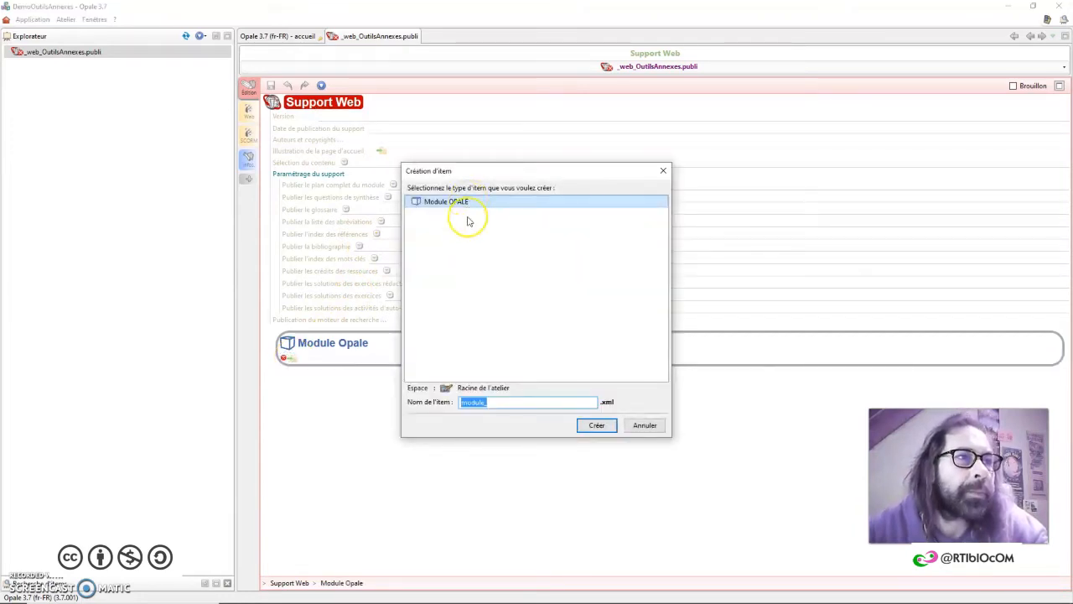
pyautogui.click(507, 402)
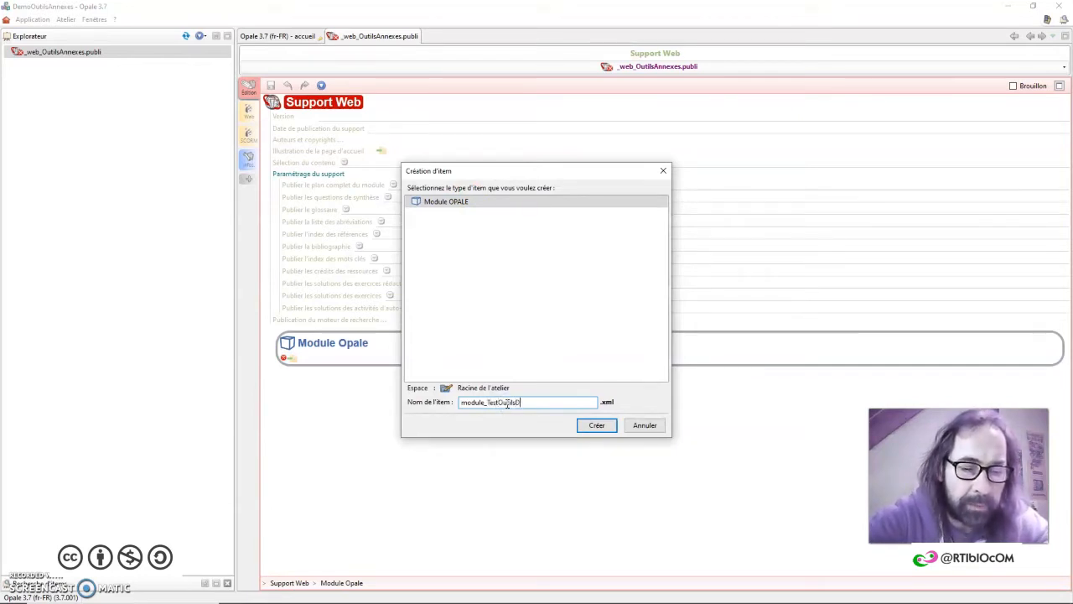
pyautogui.write('TestOutilsDivers')
pyautogui.click(596, 426)
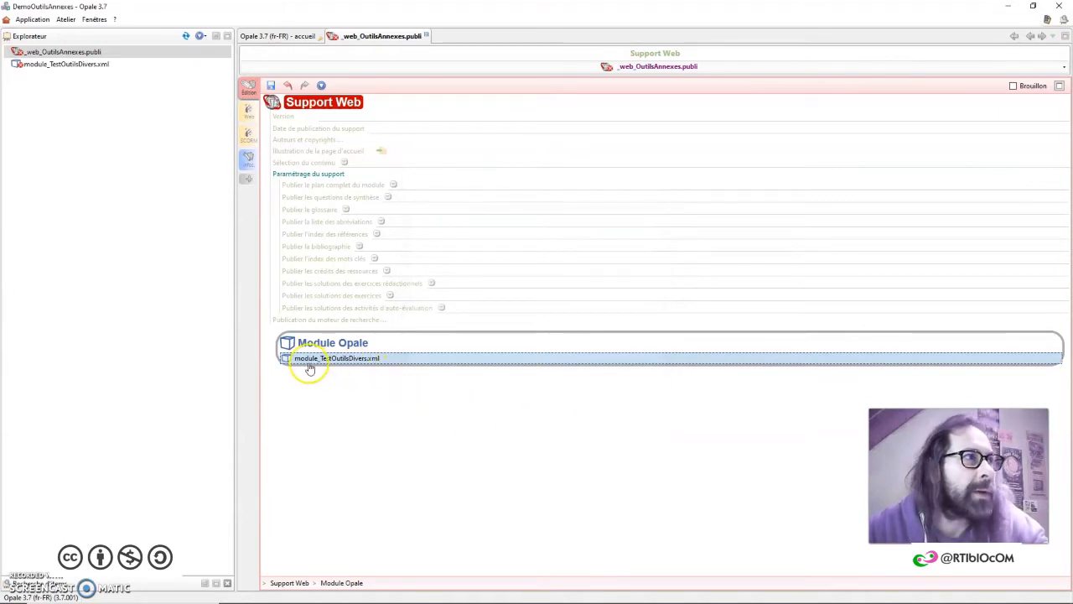
pyautogui.click(271, 84)
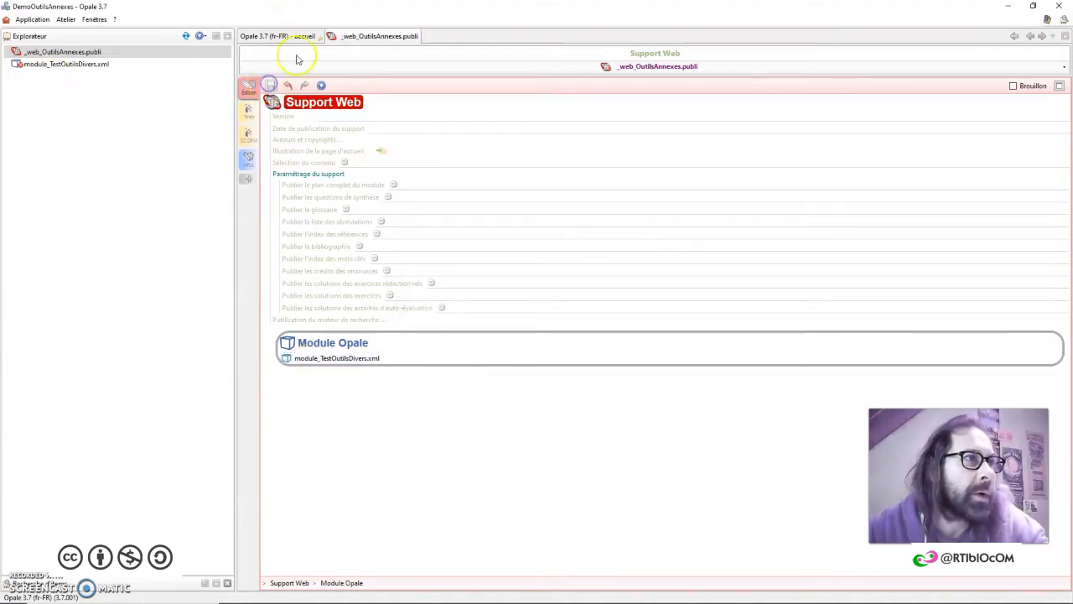
pyautogui.click(289, 36)
pyautogui.click(350, 36)
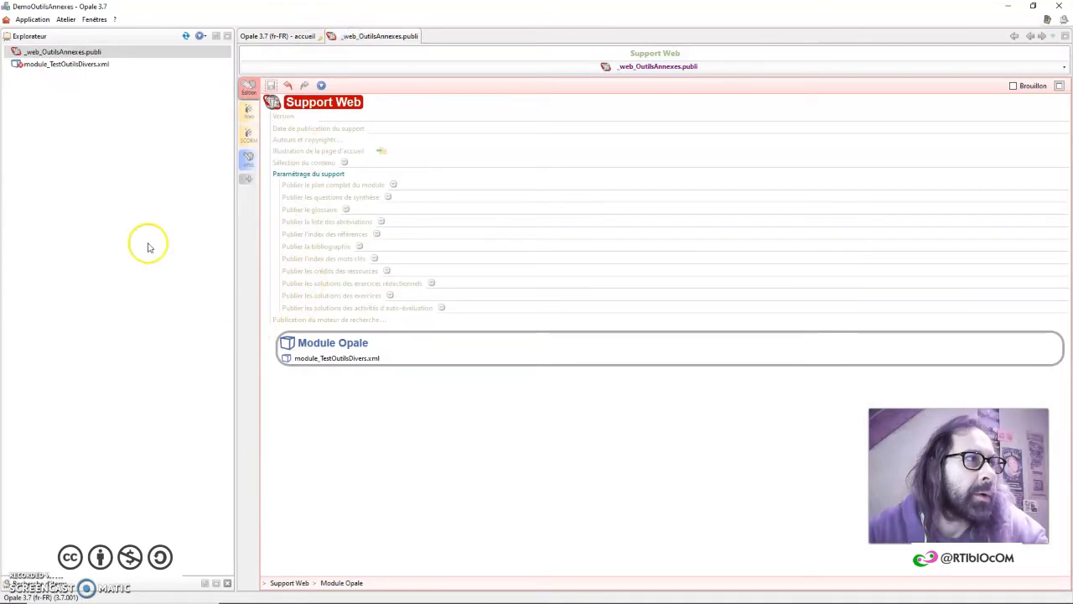
# Open the module_TestOutilsDivers module and set its title to "Test d'imbrication de divers outils annexes"
pyautogui.doubleClick(334, 359)
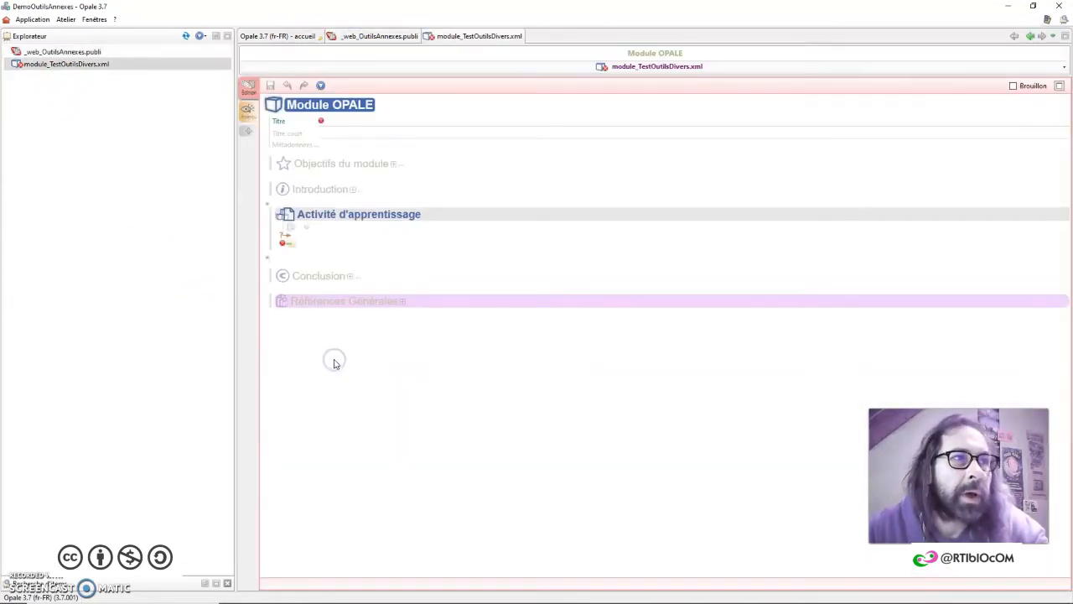
pyautogui.click(351, 122)
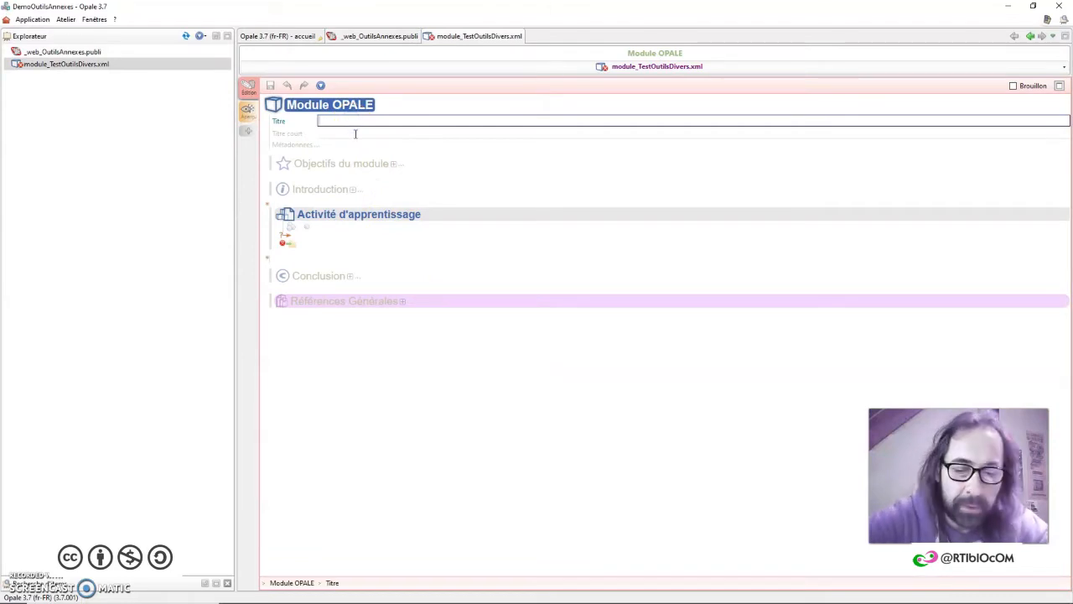
pyautogui.write('Test')
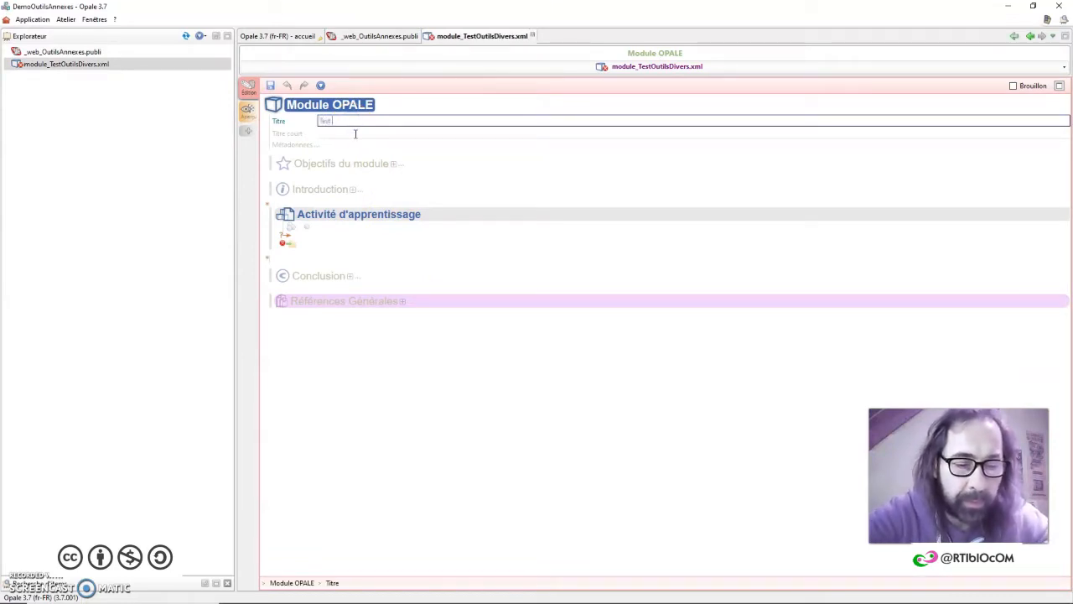
pyautogui.write(' de divers outi')
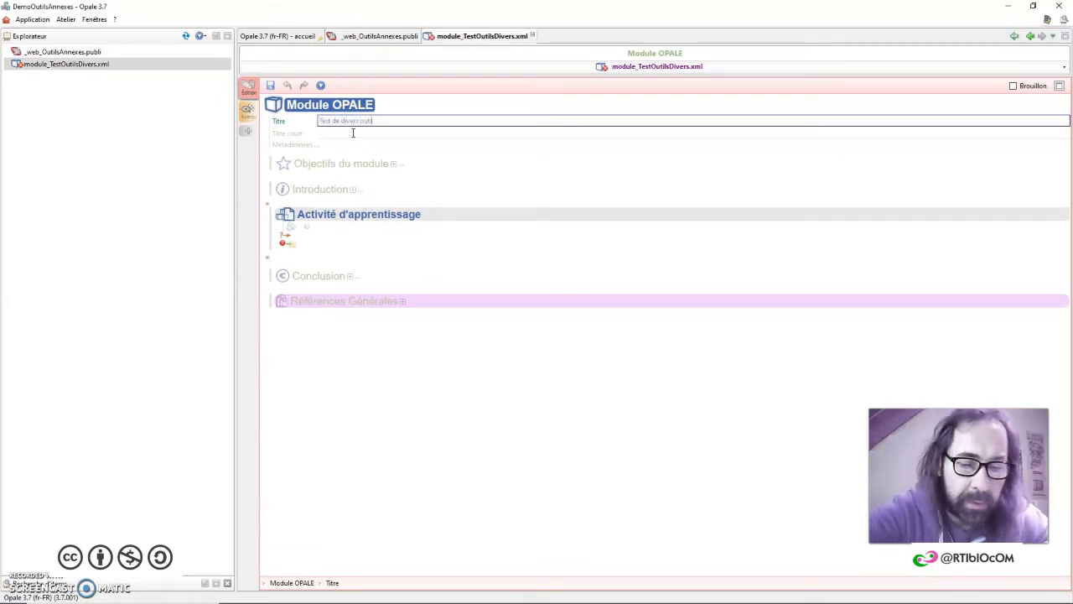
pyautogui.write('ls n')
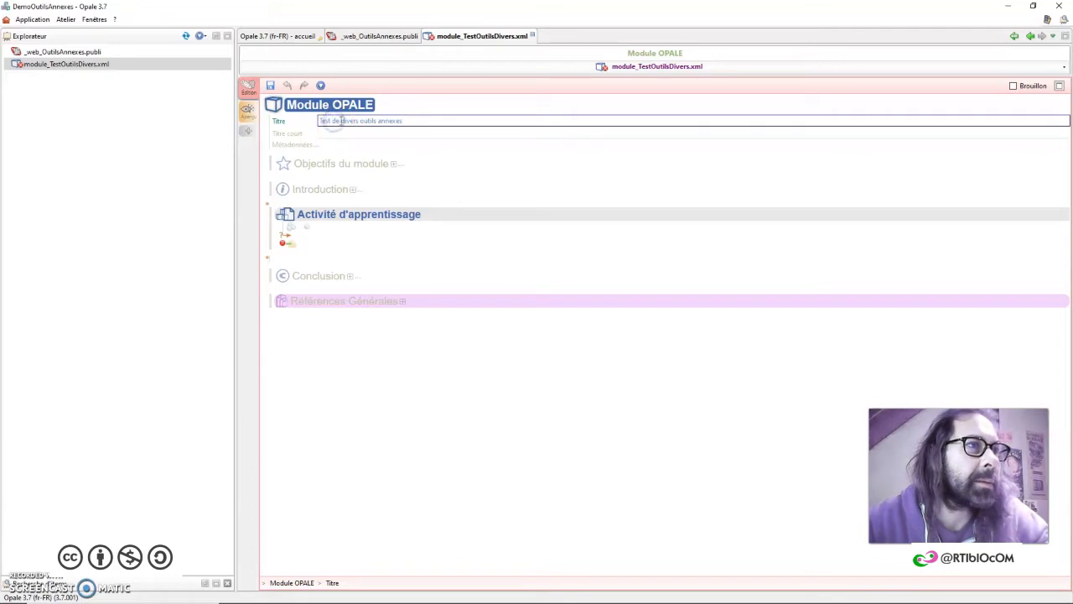
pyautogui.write("d'imbrication")
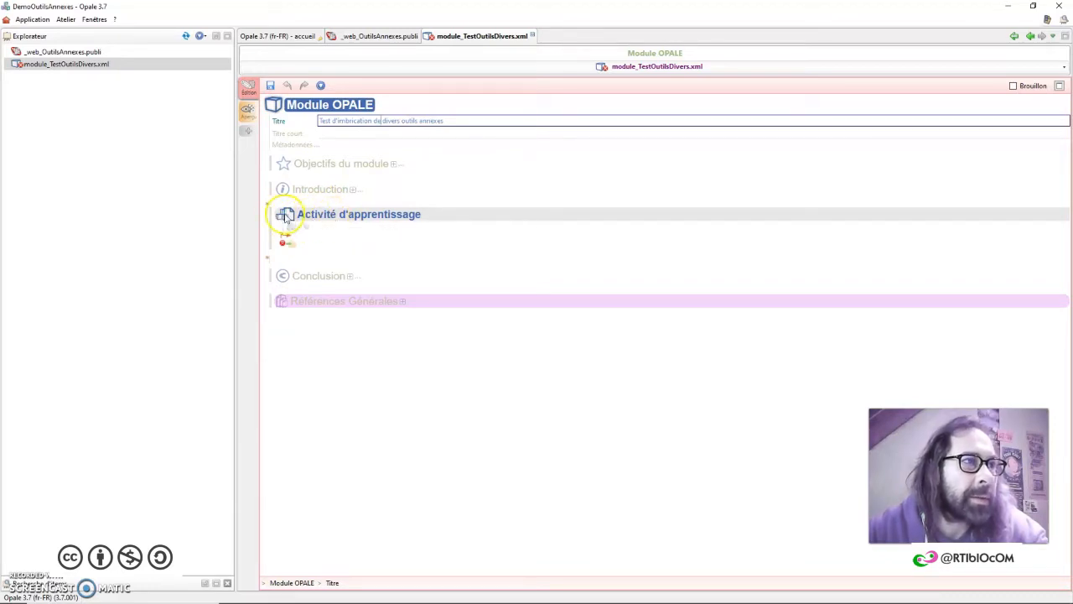
# Add a Grain de contenu to the module and delete the default Activité d'apprentissage above it
pyautogui.click(268, 257)
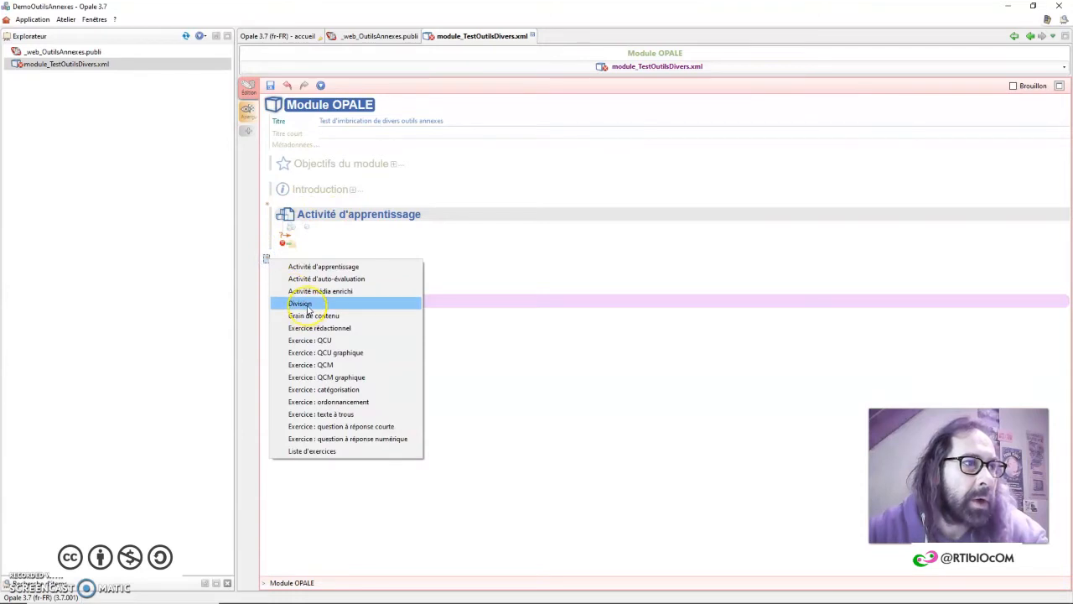
pyautogui.click(312, 317)
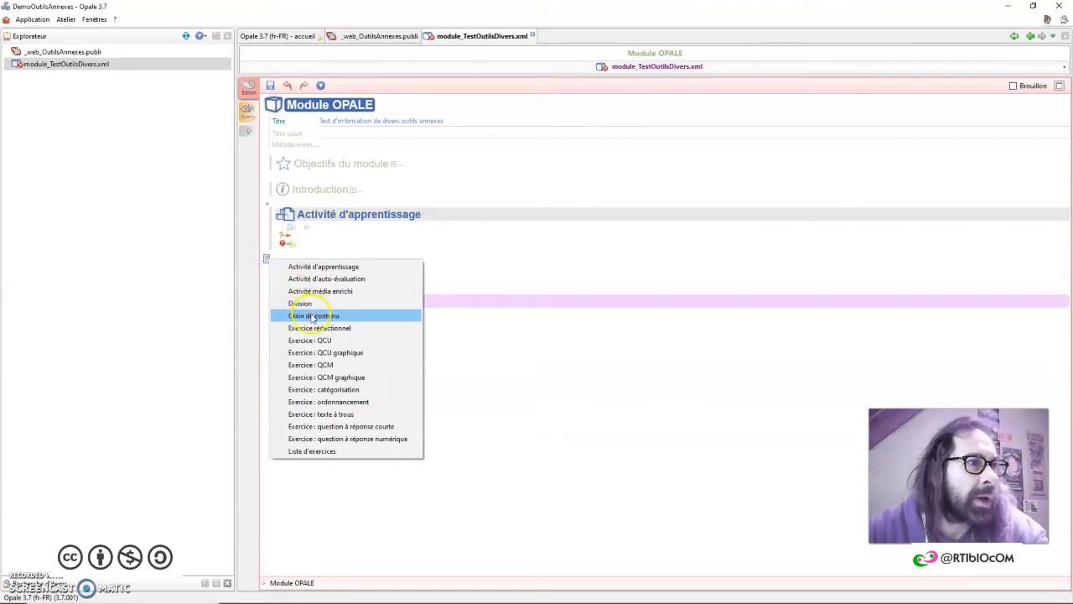
pyautogui.click(321, 217)
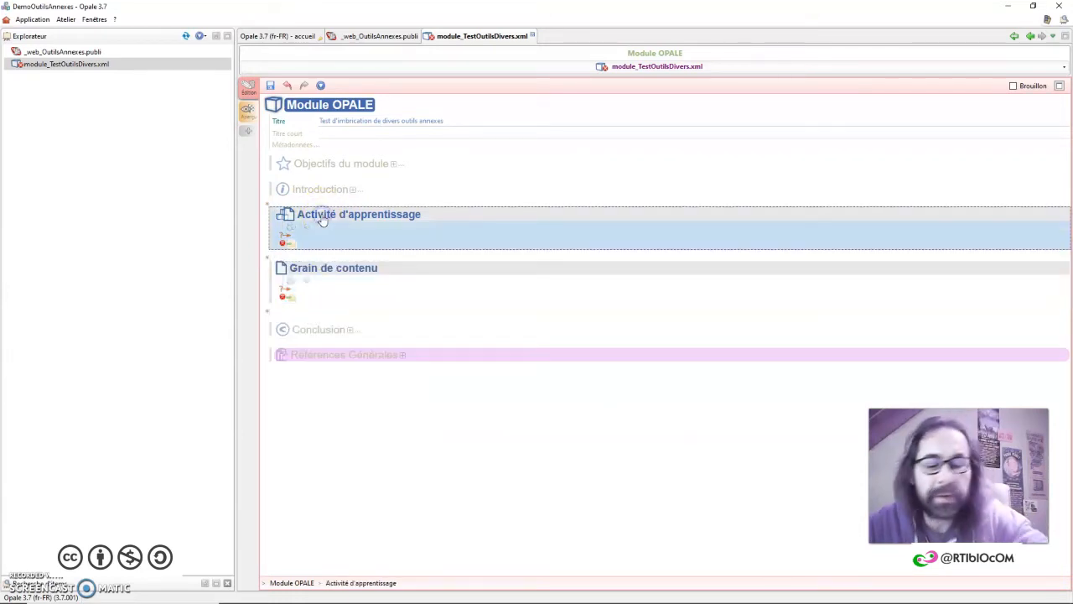
pyautogui.press('Delete')
pyautogui.click(300, 243)
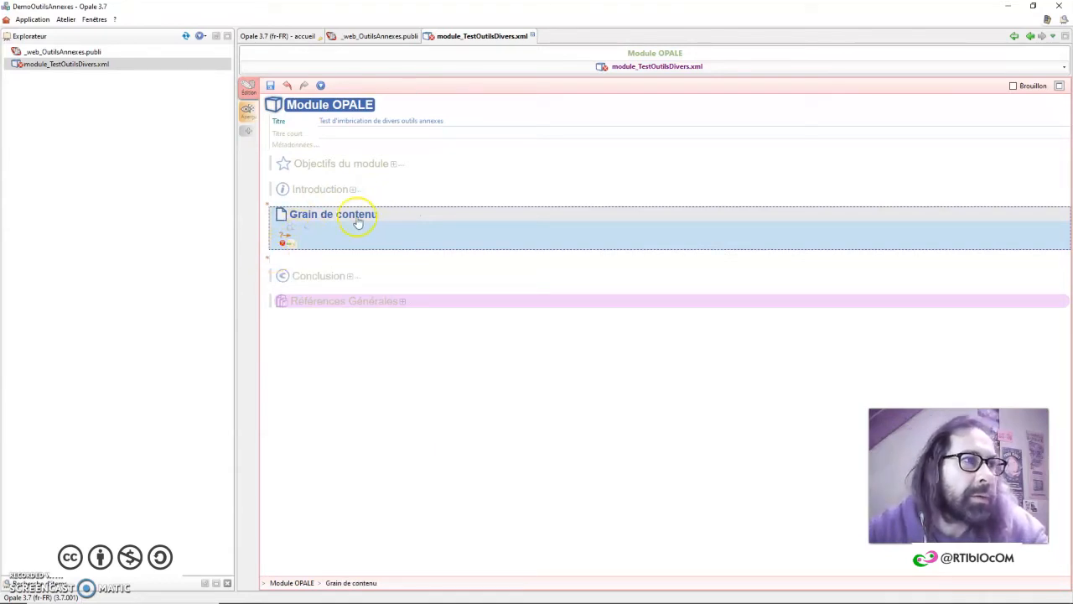
# Add five more Grain de contenu blocks to the module, one after another below the existing one
pyautogui.click(266, 259)
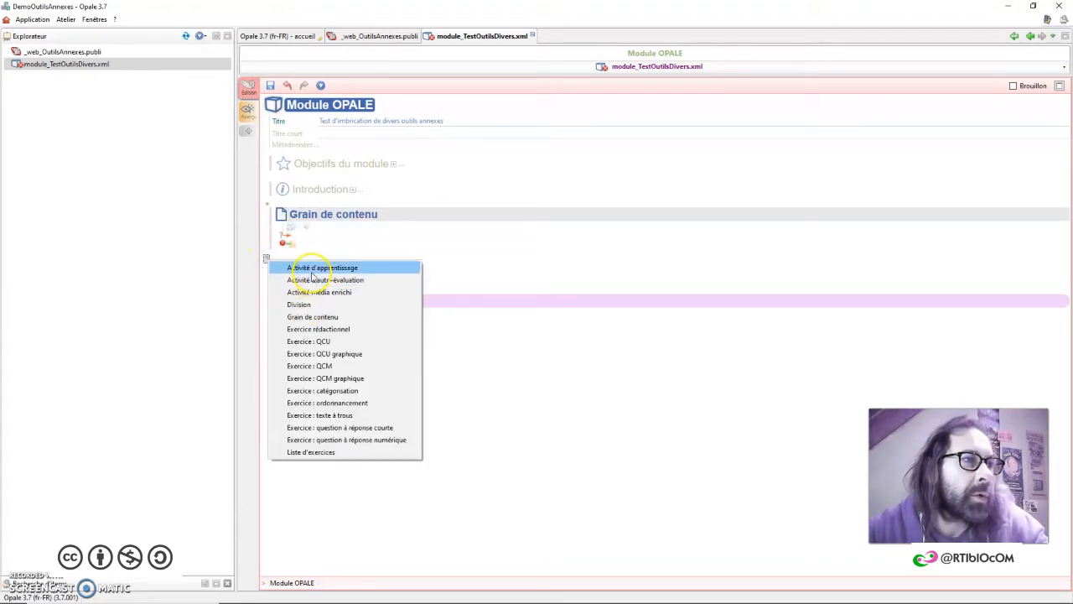
pyautogui.click(314, 321)
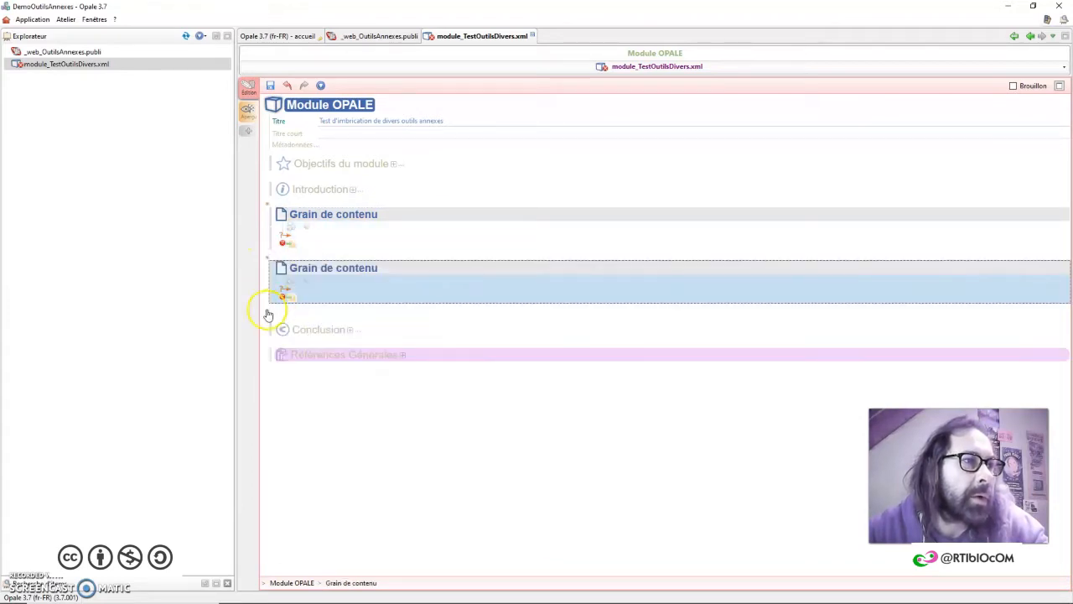
pyautogui.click(266, 312)
pyautogui.click(314, 371)
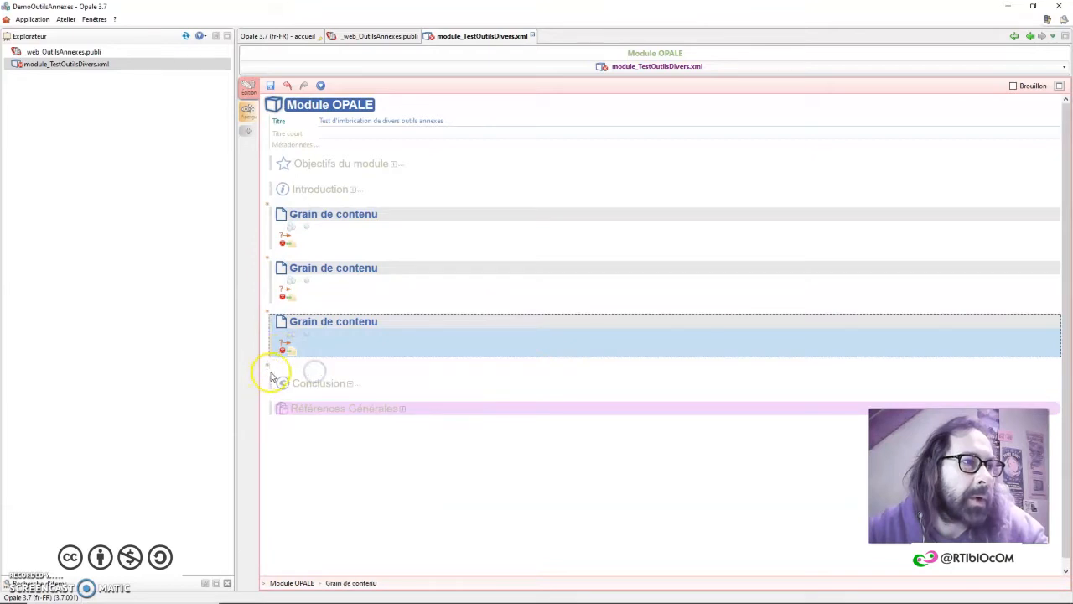
pyautogui.click(266, 366)
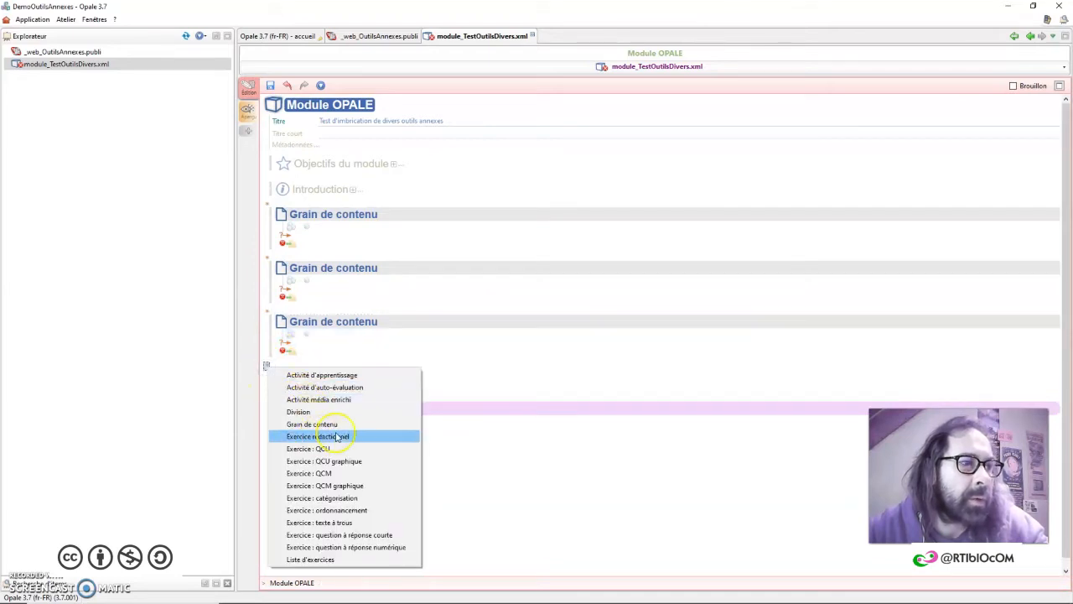
pyautogui.click(334, 424)
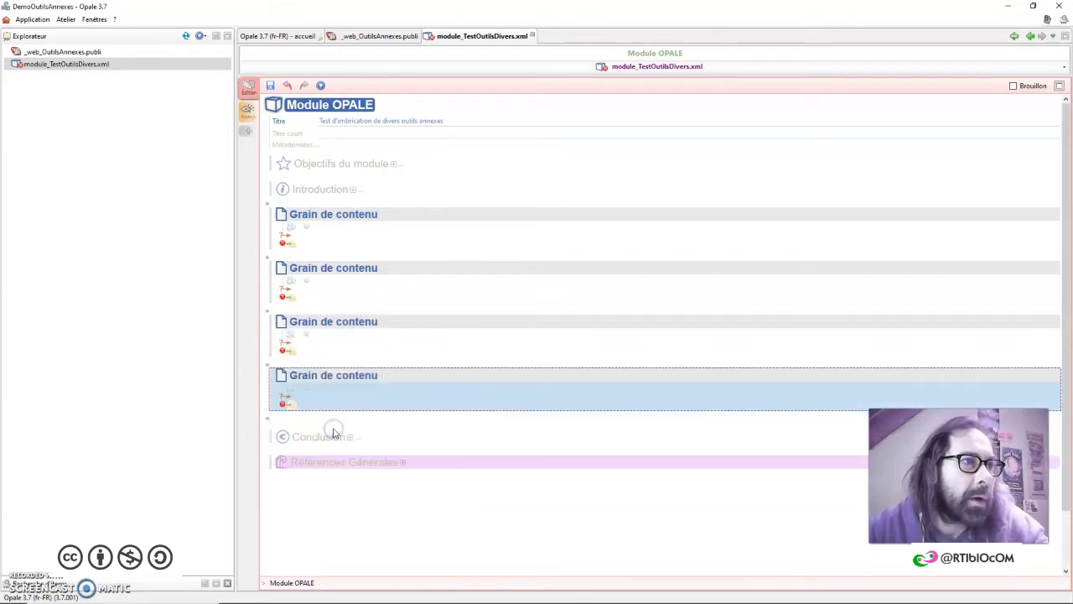
pyautogui.click(267, 420)
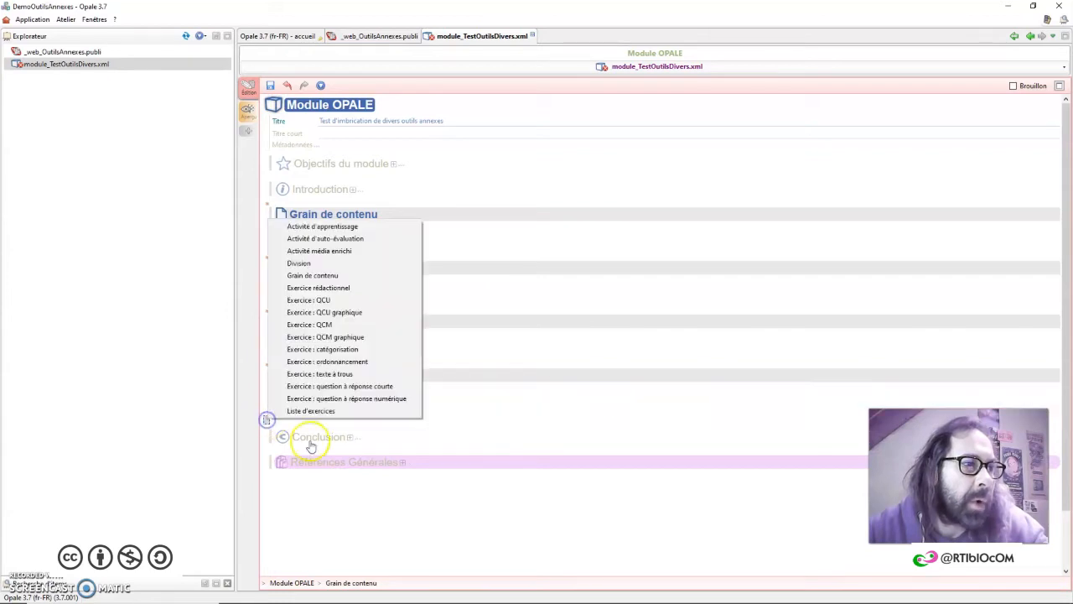
pyautogui.click(331, 281)
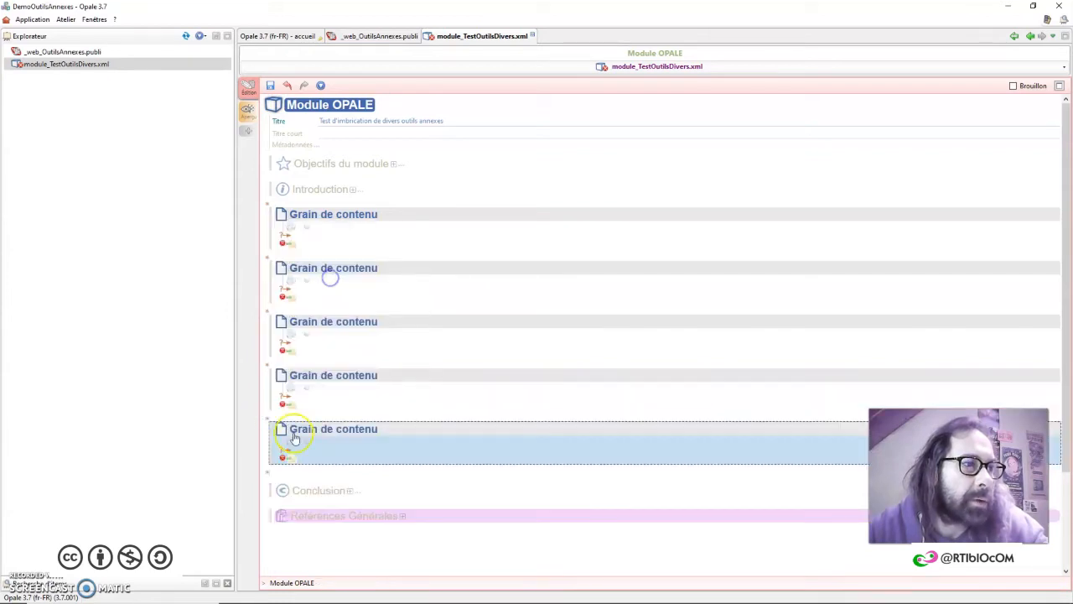
pyautogui.click(267, 473)
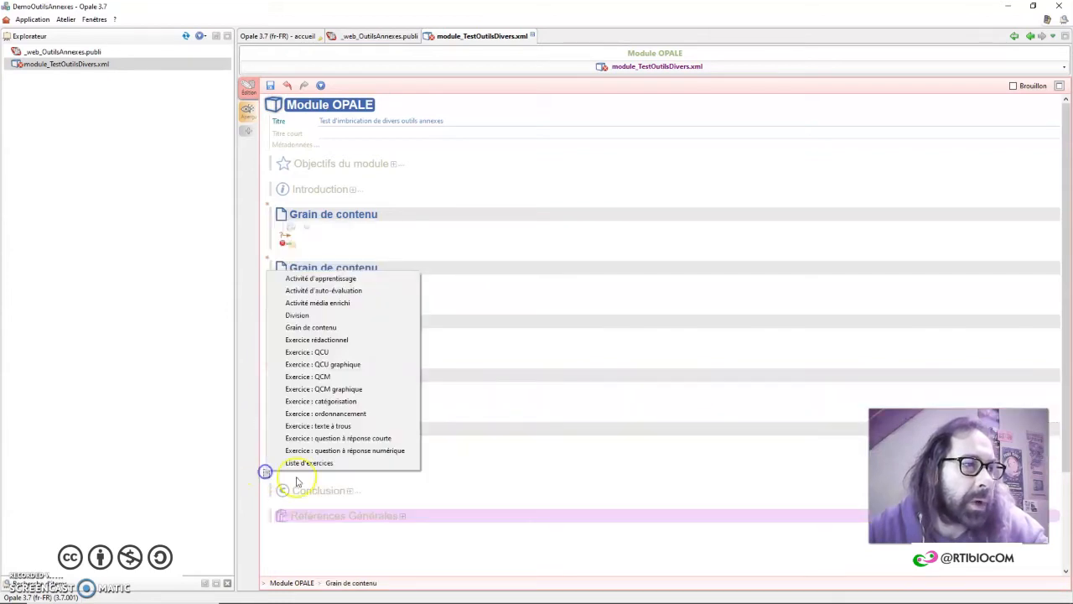
pyautogui.click(330, 329)
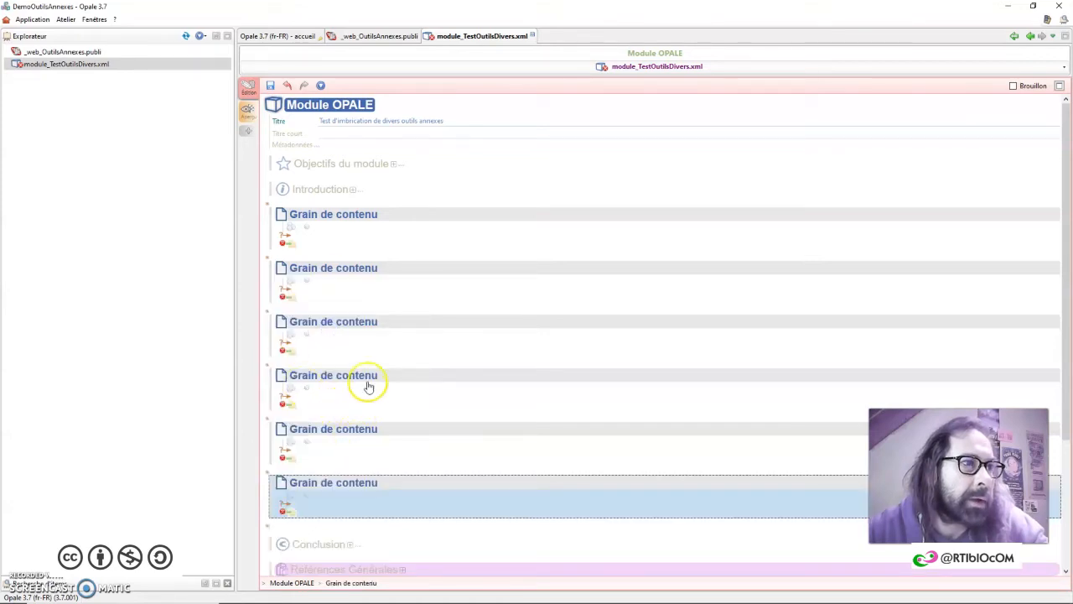
# Create a Grain de contenu item named grainLearningApps in the link of the module's first Grain de contenu block
pyautogui.click(336, 218)
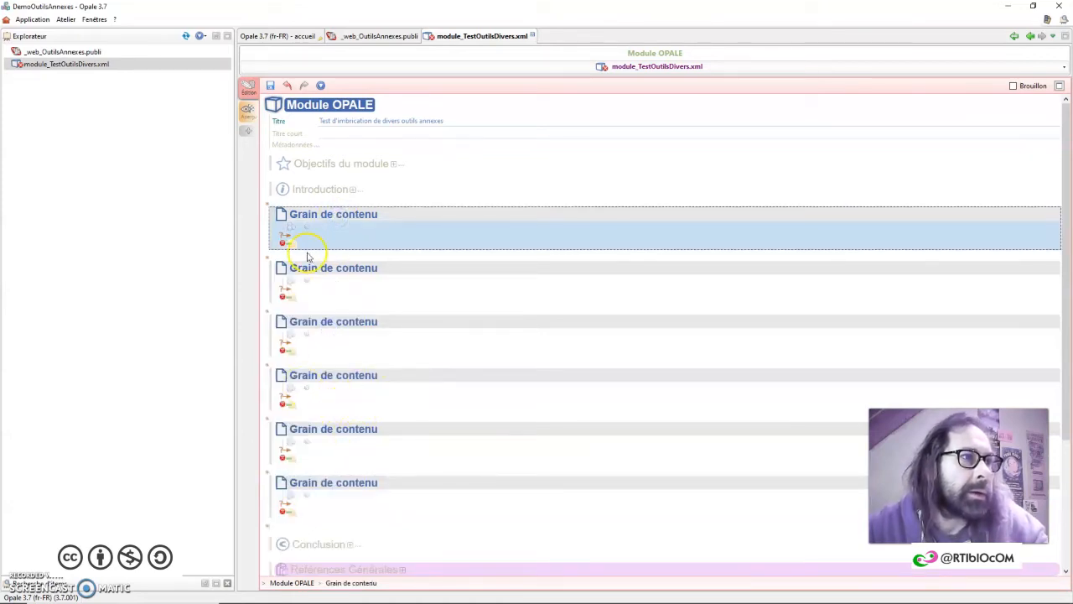
pyautogui.click(296, 246)
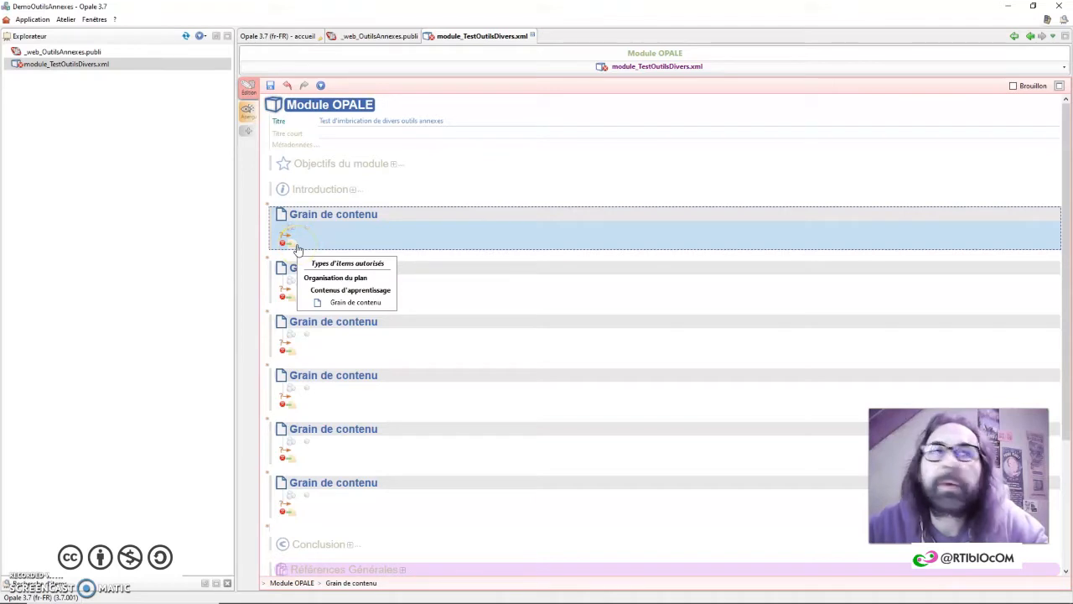
pyautogui.click(294, 246)
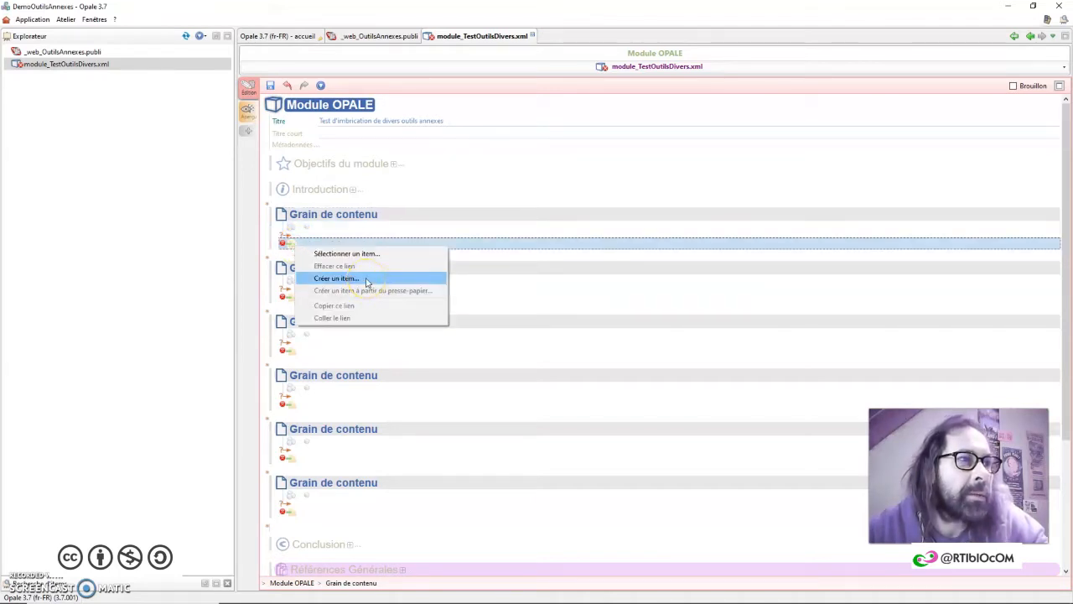
pyautogui.click(366, 279)
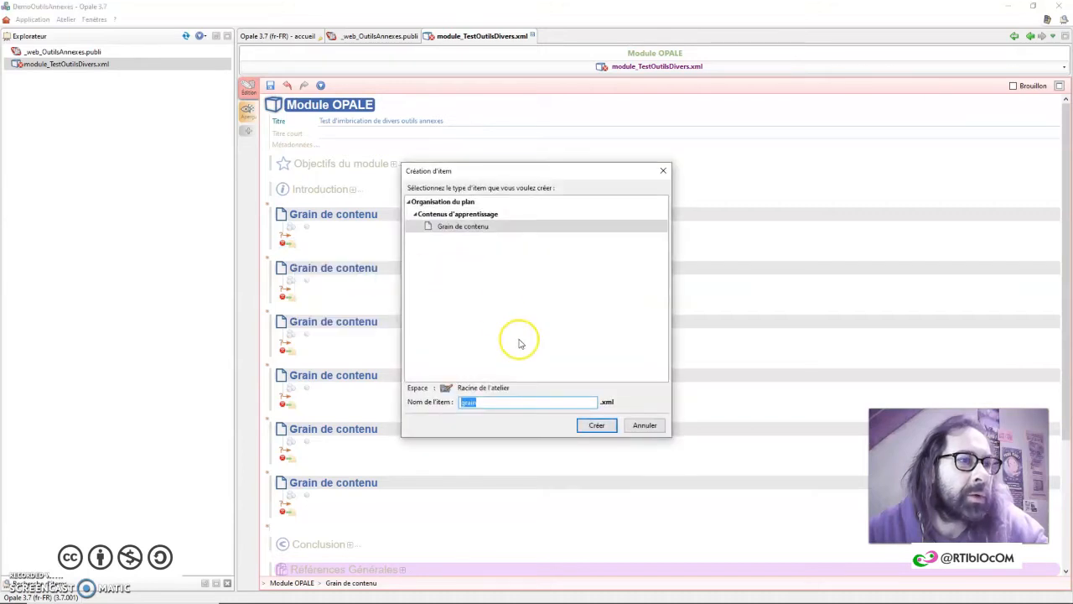
pyautogui.click(485, 402)
pyautogui.write('grain')
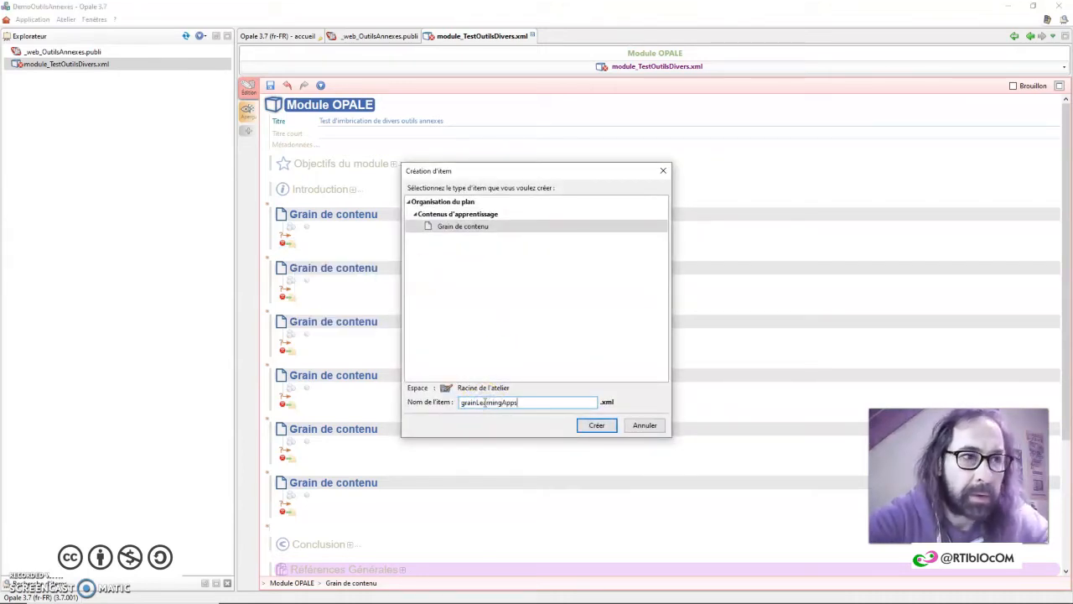
pyautogui.press('Return')
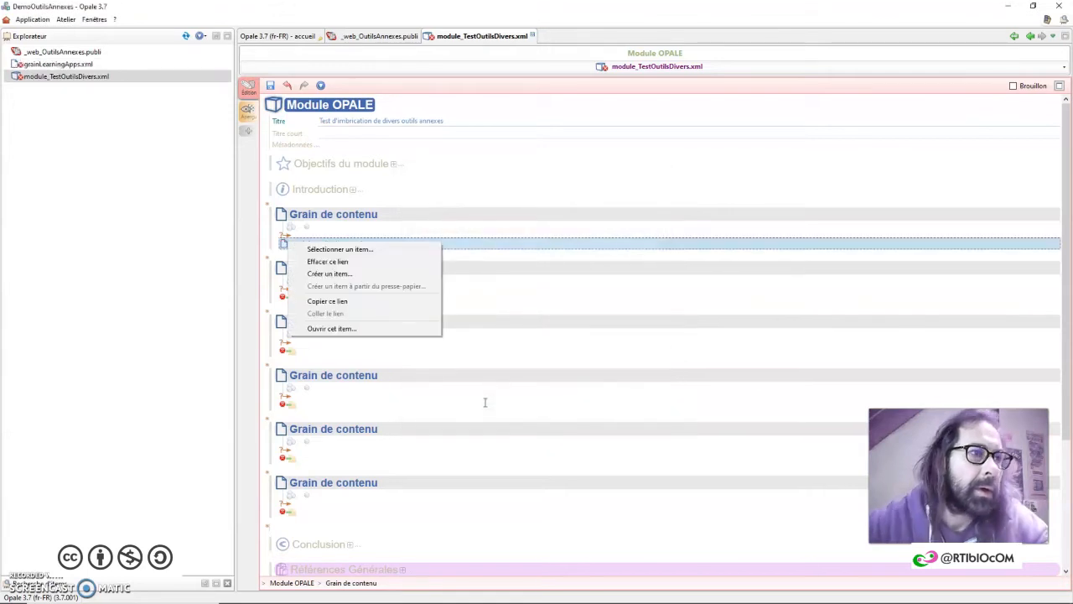
pyautogui.click(551, 290)
# Open the grainLearningApps item and set its title to "Learning Apps"
pyautogui.doubleClick(327, 243)
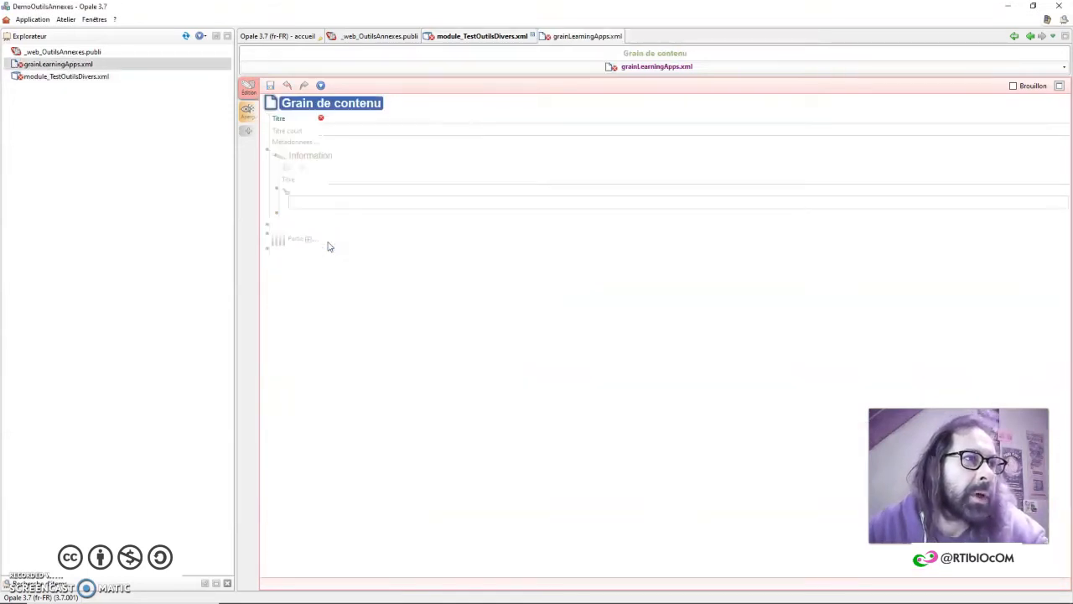
pyautogui.click(343, 119)
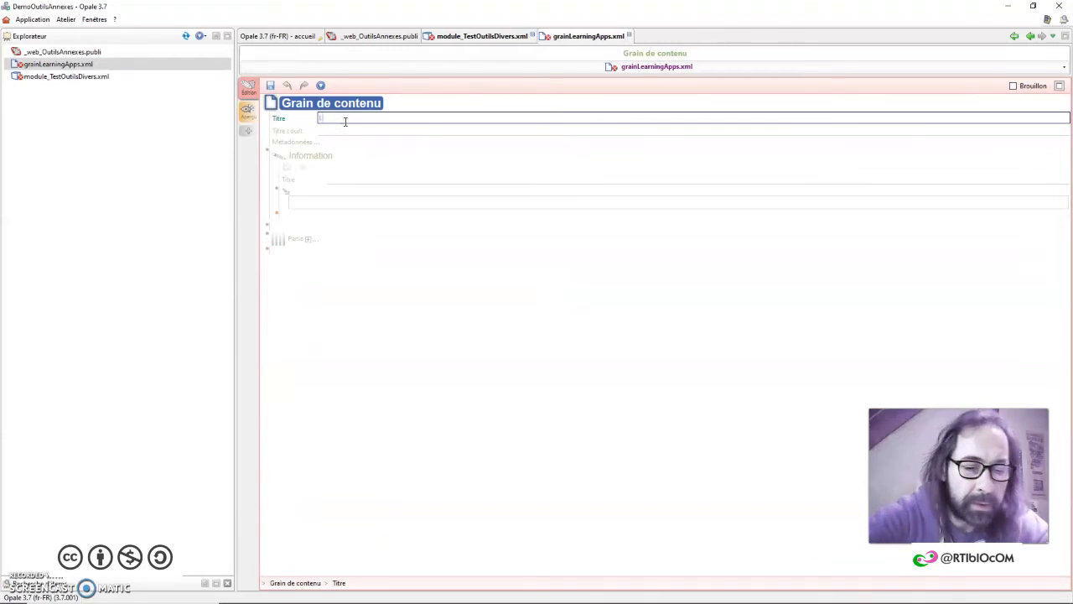
pyautogui.write('Learning Apps')
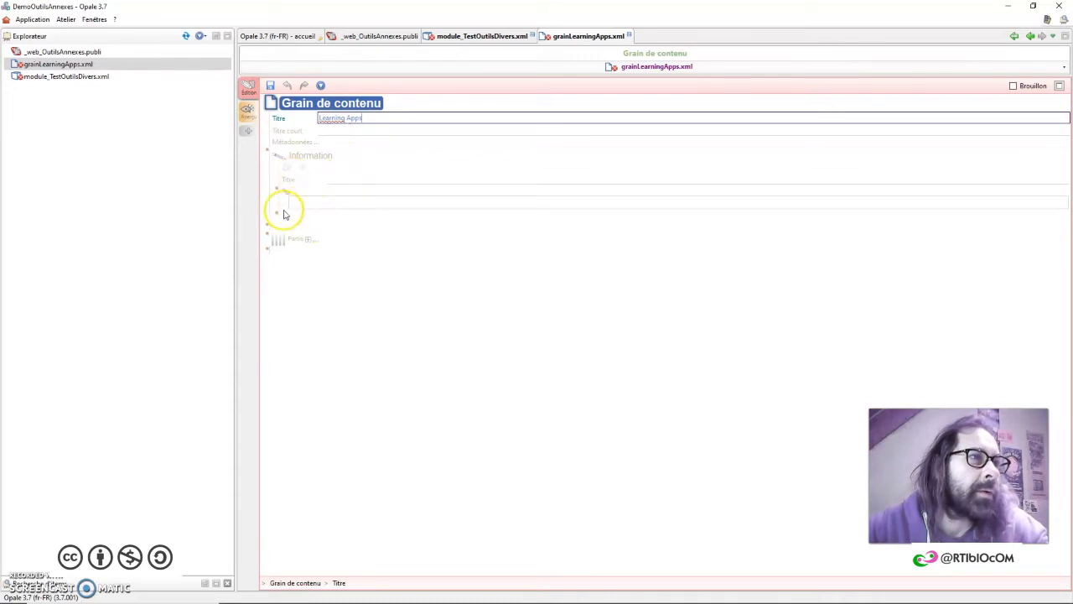
# Add a Ressource block to the Information section and create in it a Module web distant (fragment HTML) item named webLAImbric
pyautogui.click(275, 213)
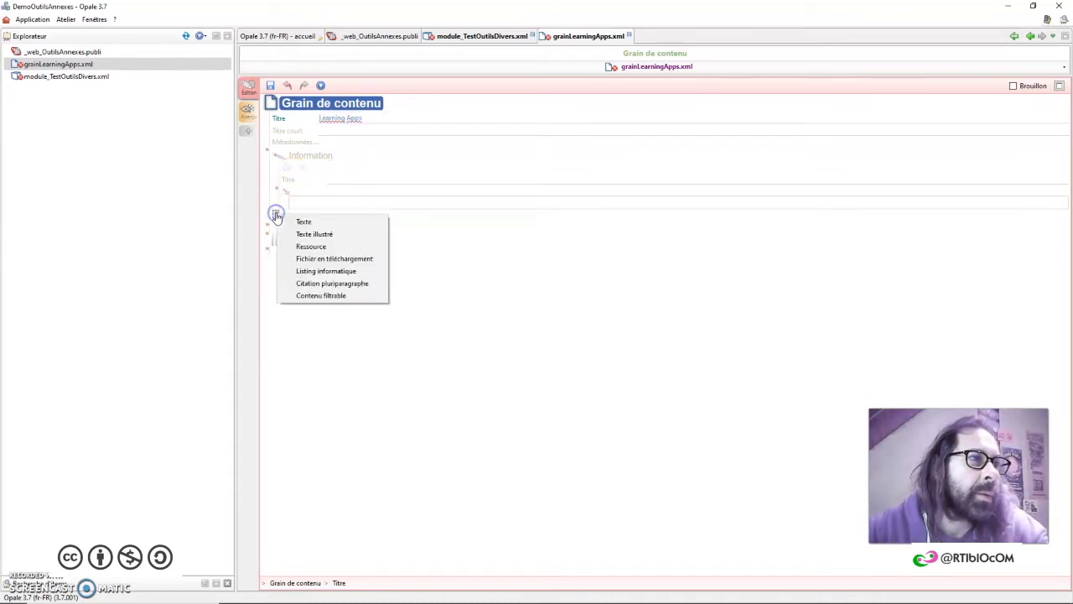
pyautogui.click(312, 247)
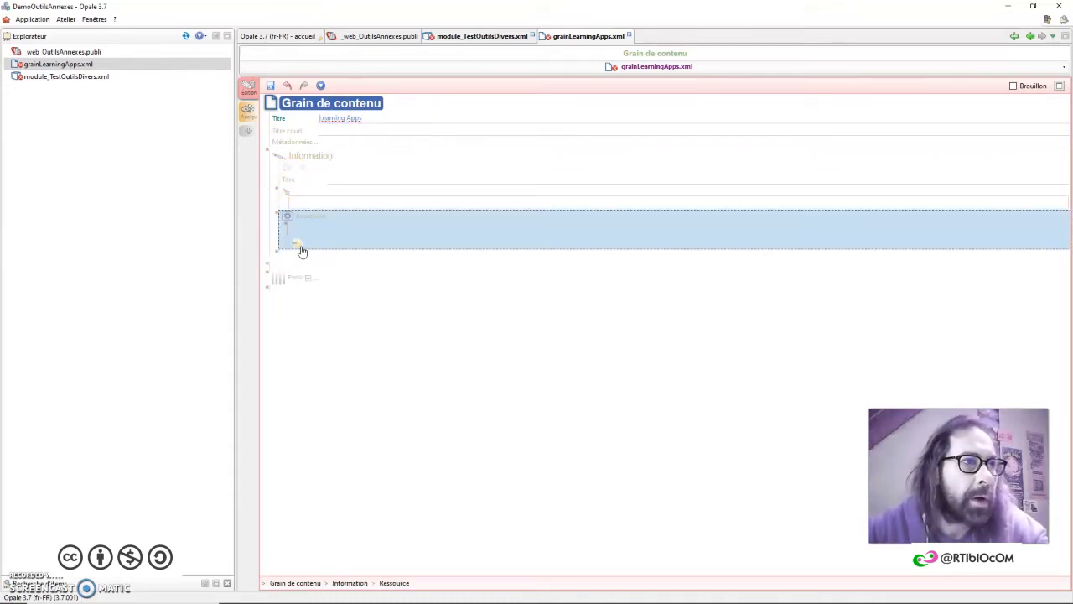
pyautogui.click(298, 245)
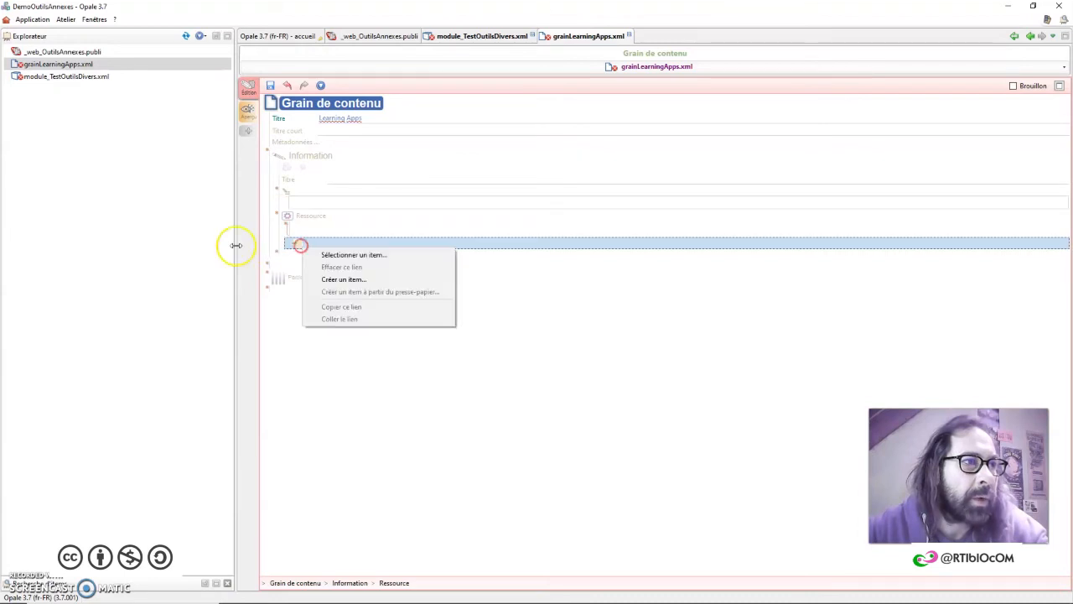
pyautogui.click(343, 279)
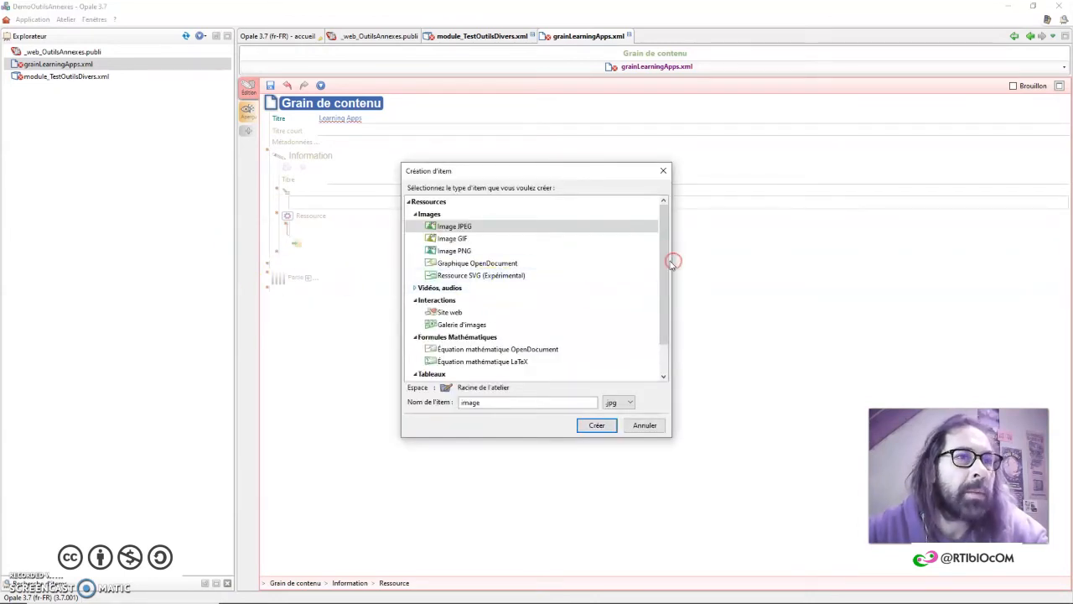
pyautogui.moveTo(668, 227); pyautogui.dragTo(661, 267)
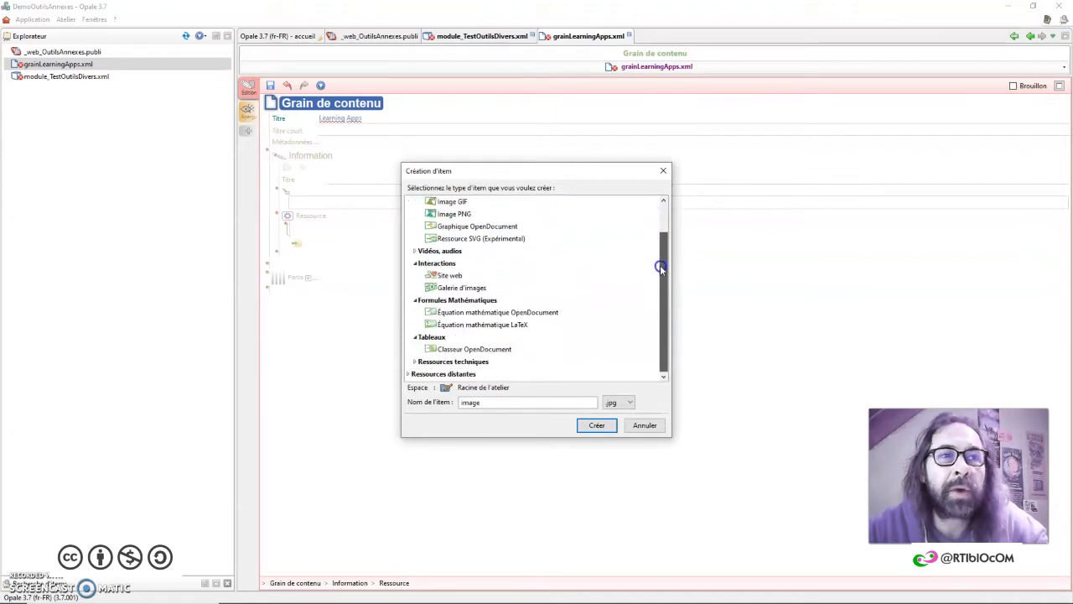
pyautogui.click(410, 376)
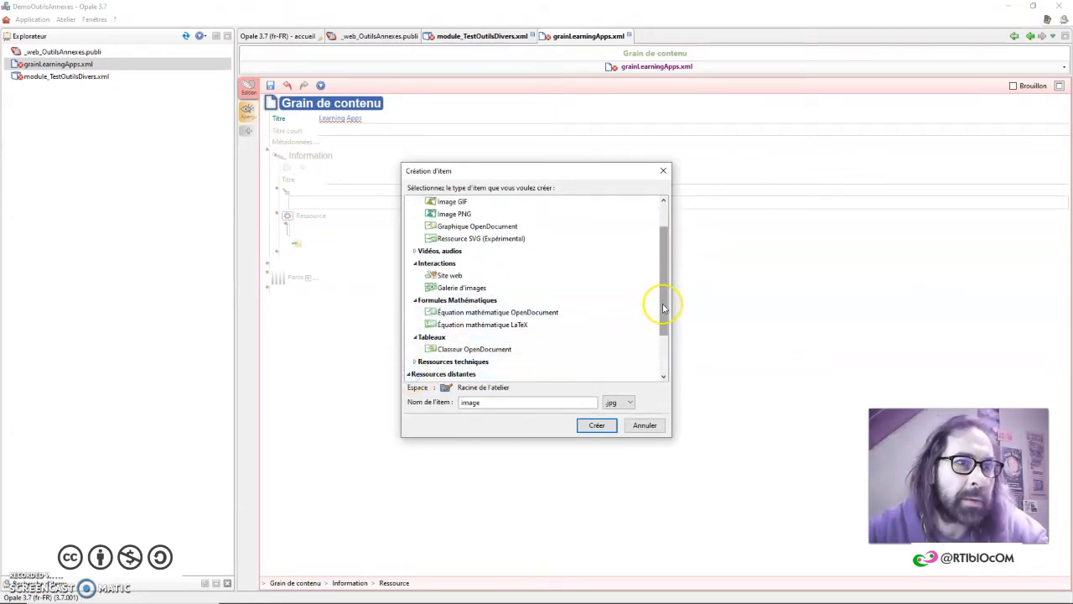
pyautogui.moveTo(662, 307); pyautogui.dragTo(661, 346)
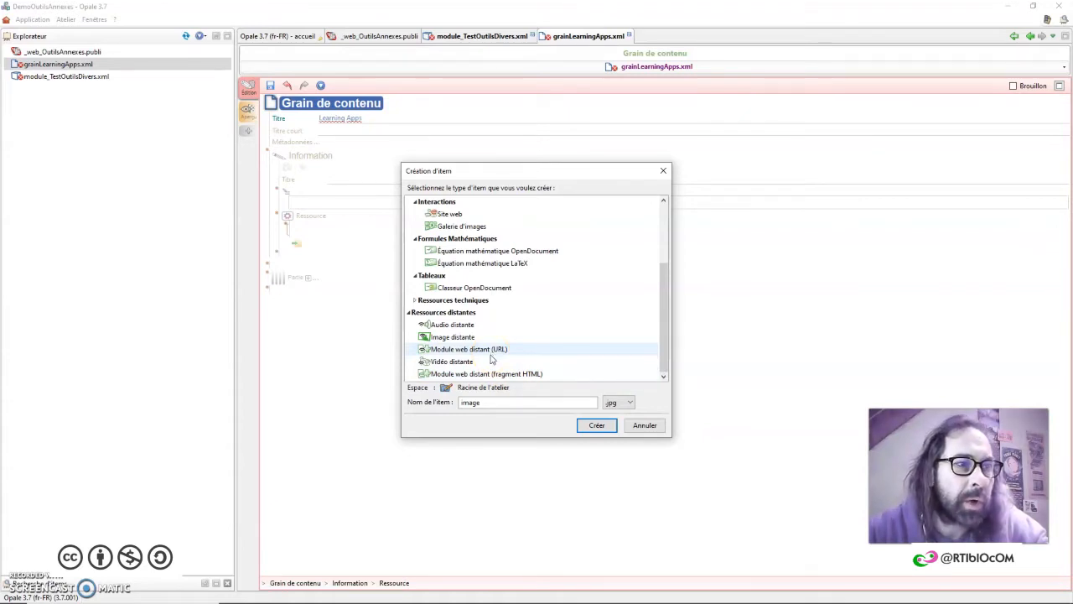
pyautogui.click(540, 378)
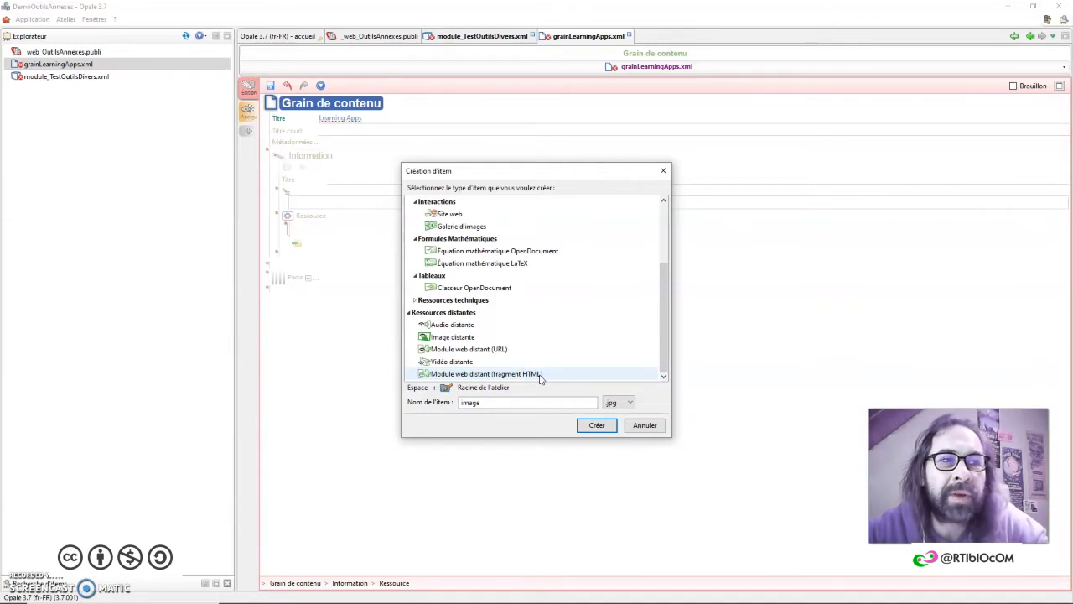
pyautogui.click(488, 350)
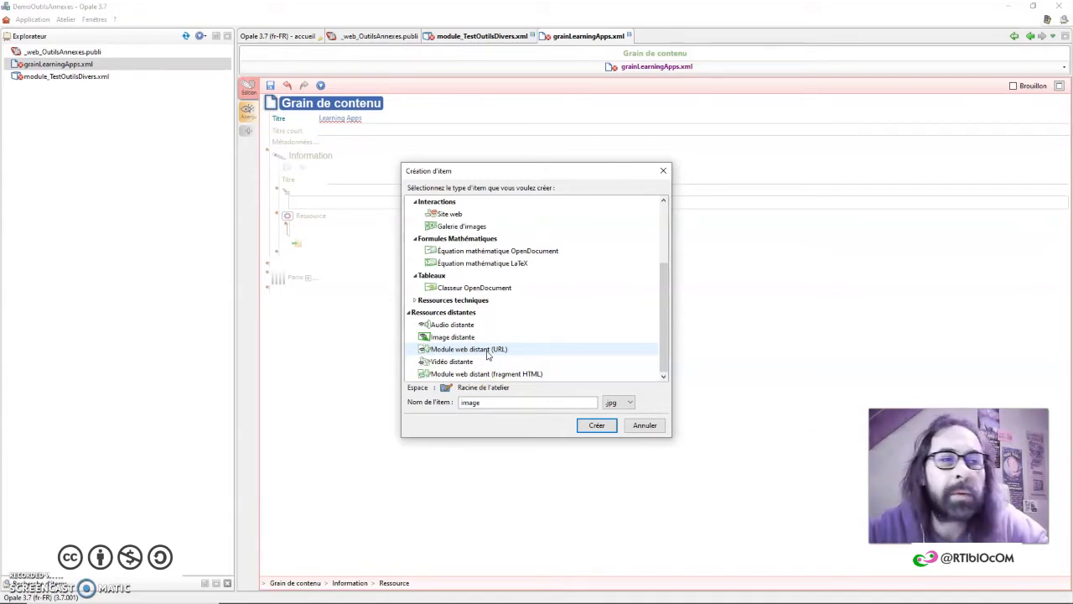
pyautogui.click(480, 376)
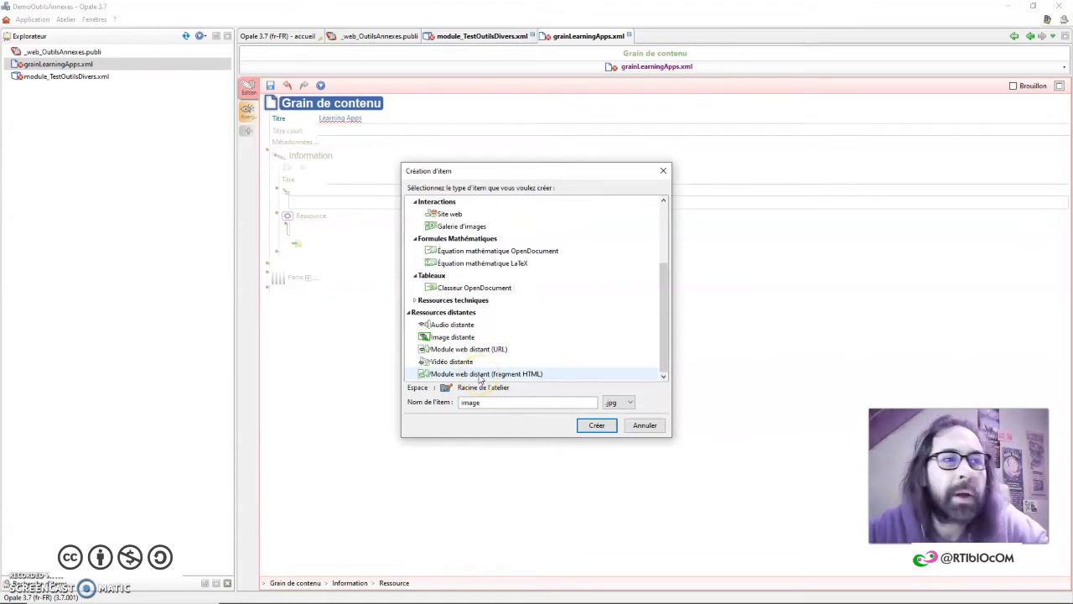
pyautogui.click(480, 376)
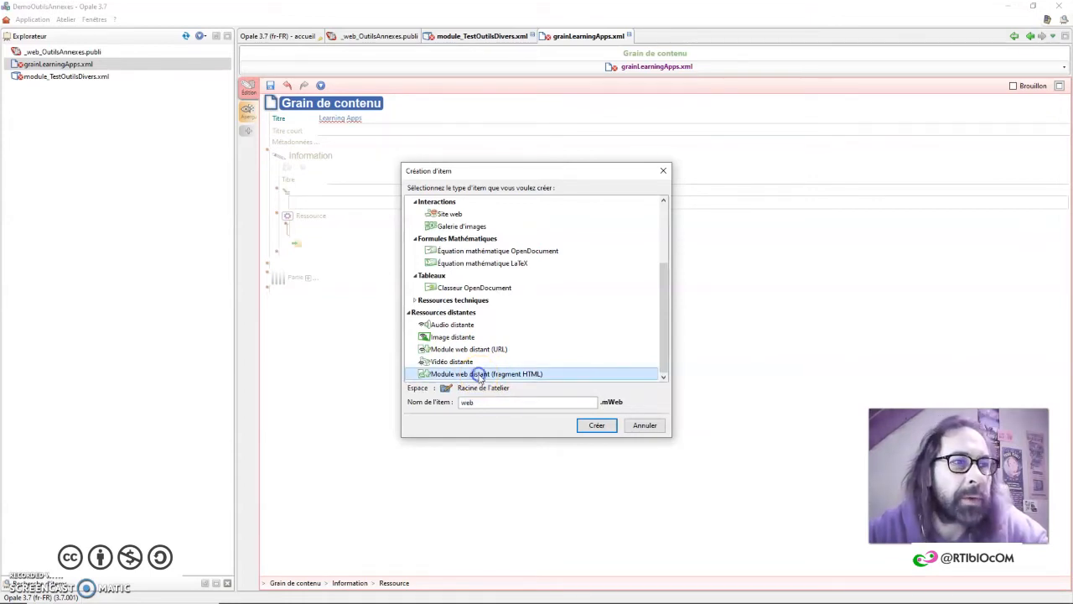
pyautogui.click(486, 404)
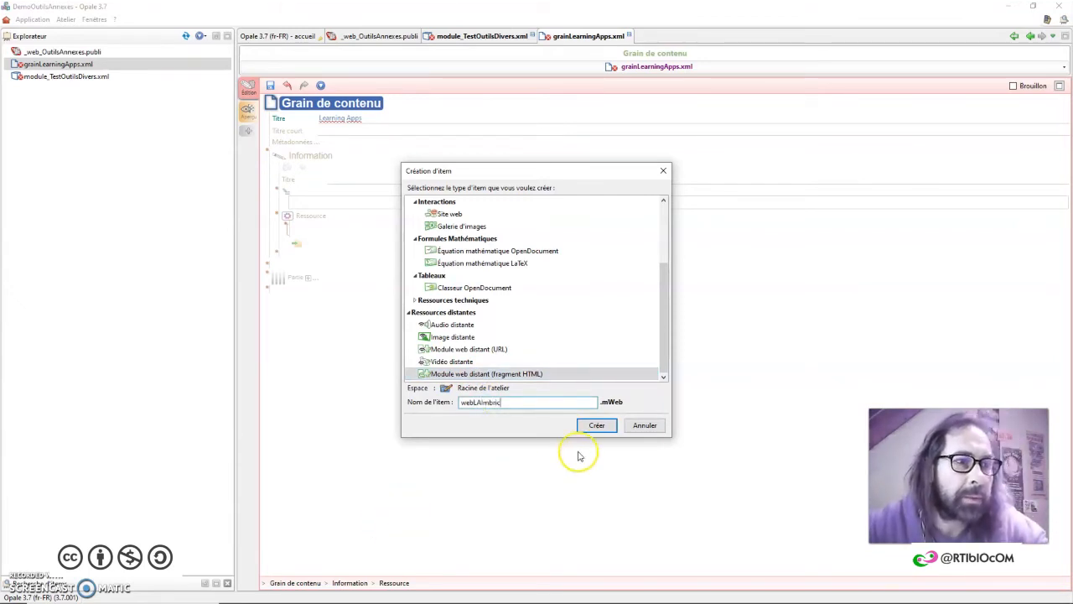
pyautogui.click(596, 426)
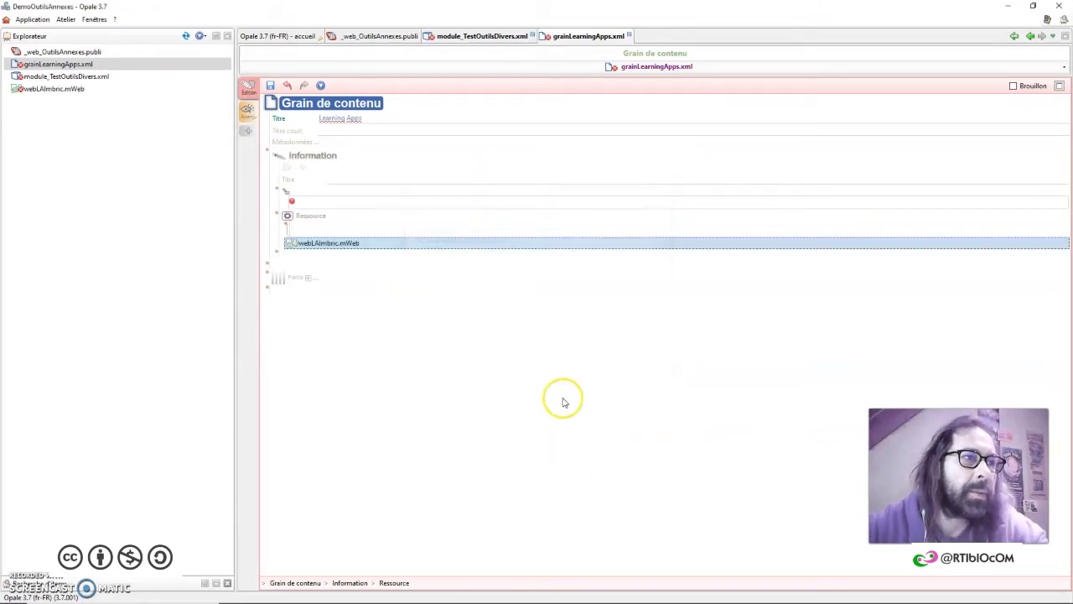
# Open the webLAImbric item, switch to LearningApps.org in the browser and copy the embed code of the app "Les différentes pose de parquet"
pyautogui.doubleClick(345, 244)
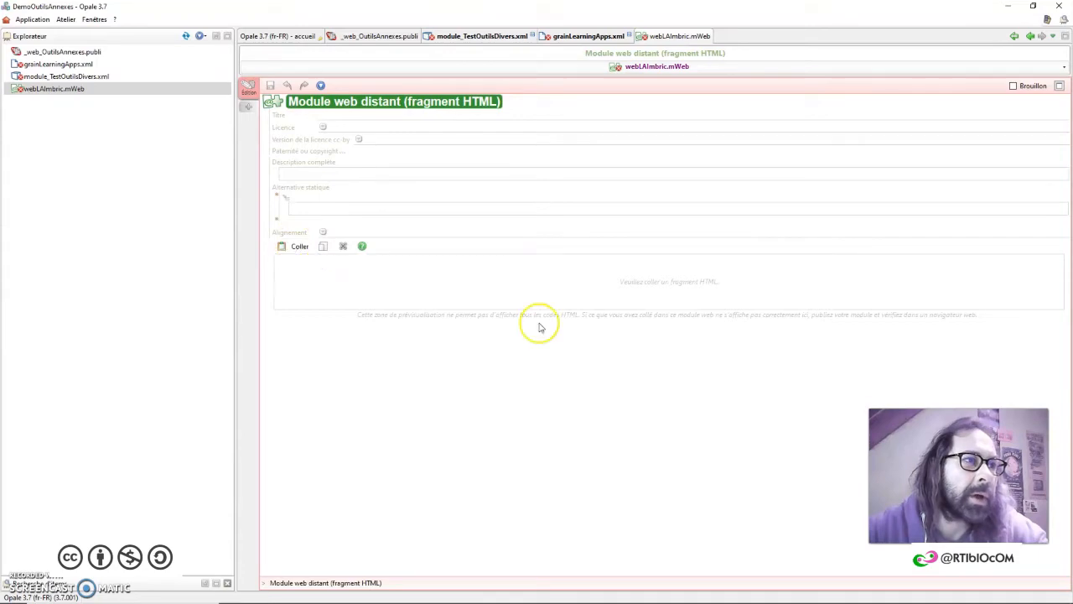
pyautogui.hotkey('alt', 'Tab')
pyautogui.doubleClick(819, 67)
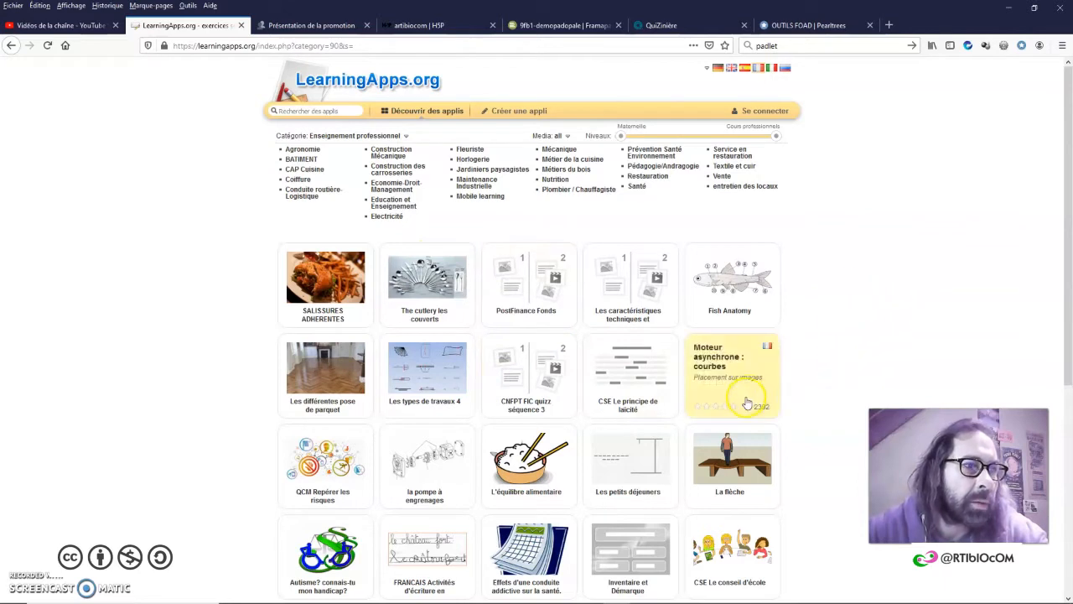
pyautogui.click(339, 369)
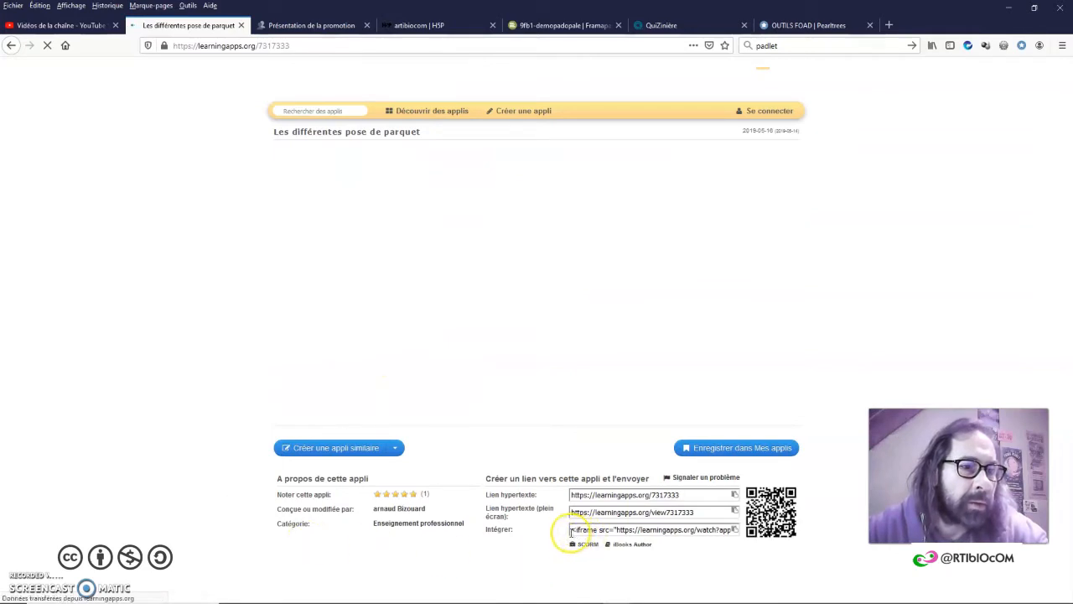
pyautogui.moveTo(570, 532); pyautogui.dragTo(710, 529)
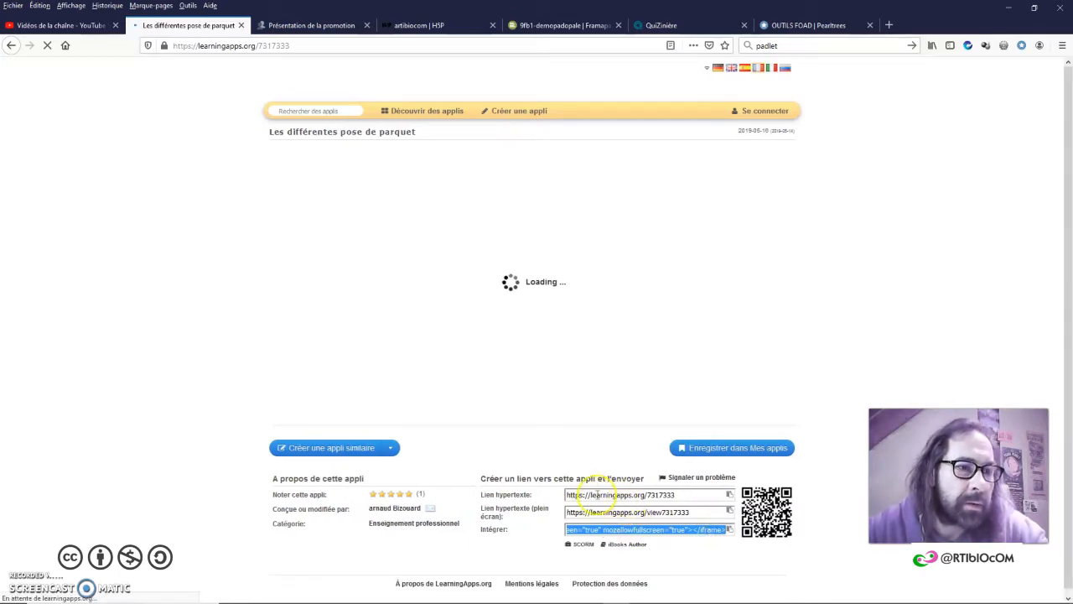
# Switch back to Opale and paste the copied iframe code as the HTML fragment of the webLAImbric module
pyautogui.hotkey('alt', 'Tab')
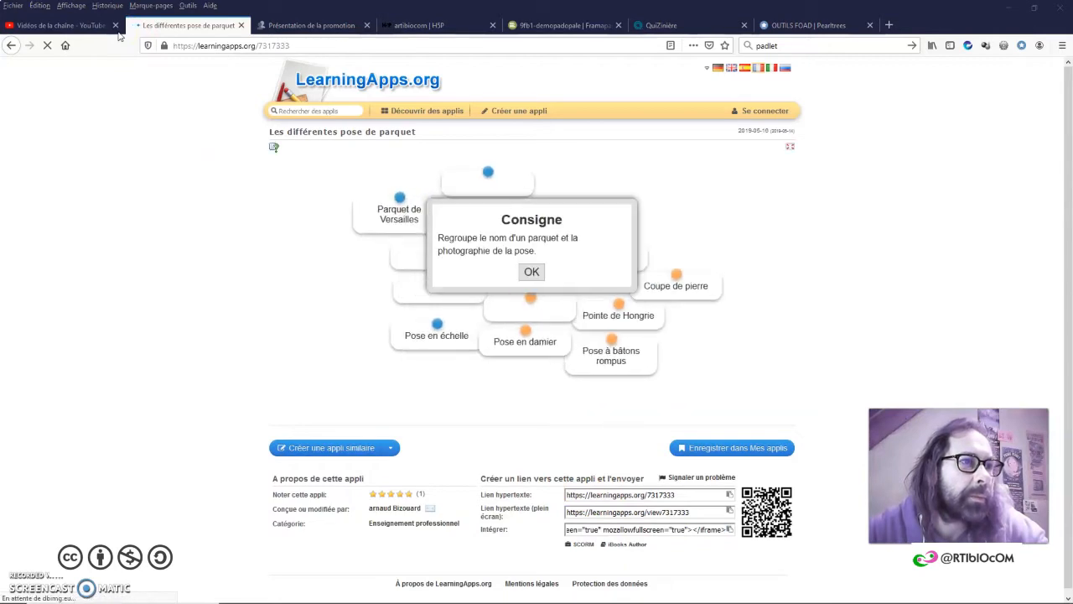
pyautogui.hotkey('alt', 'Tab')
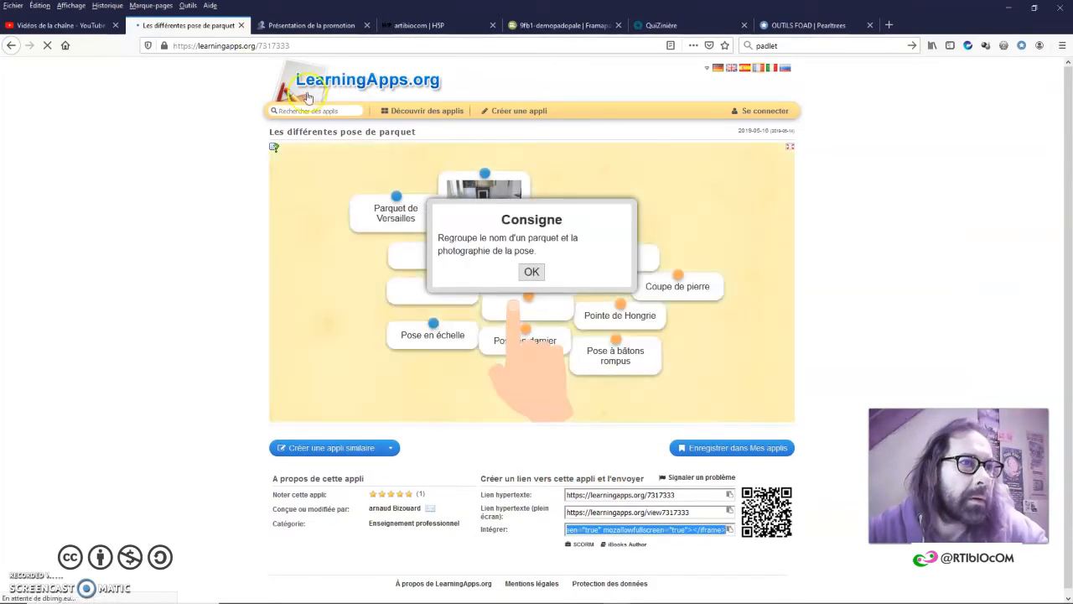
pyautogui.hotkey('alt', 'Tab')
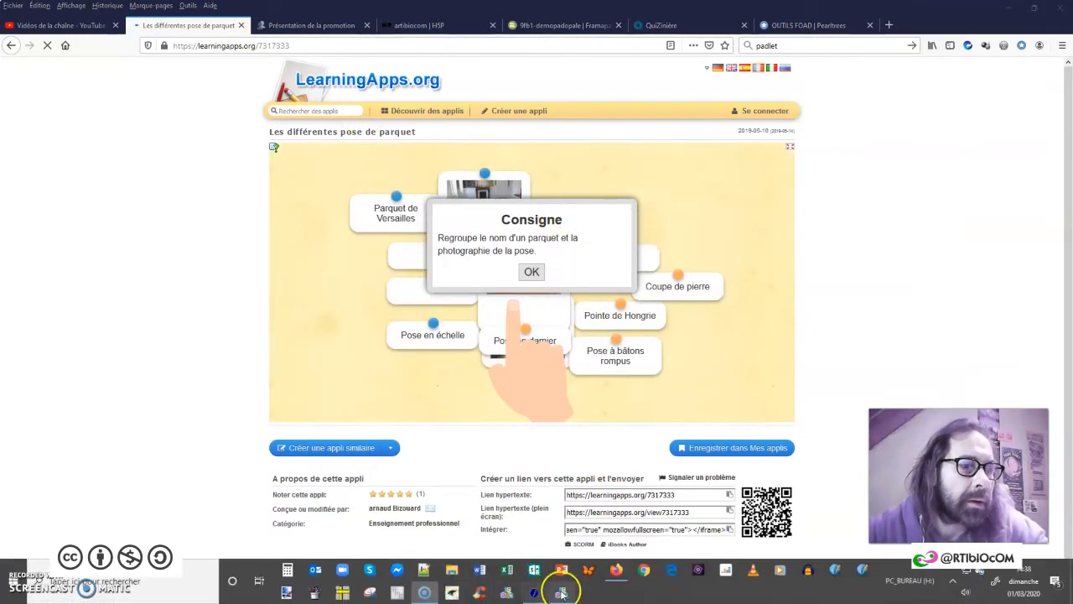
pyautogui.click(561, 593)
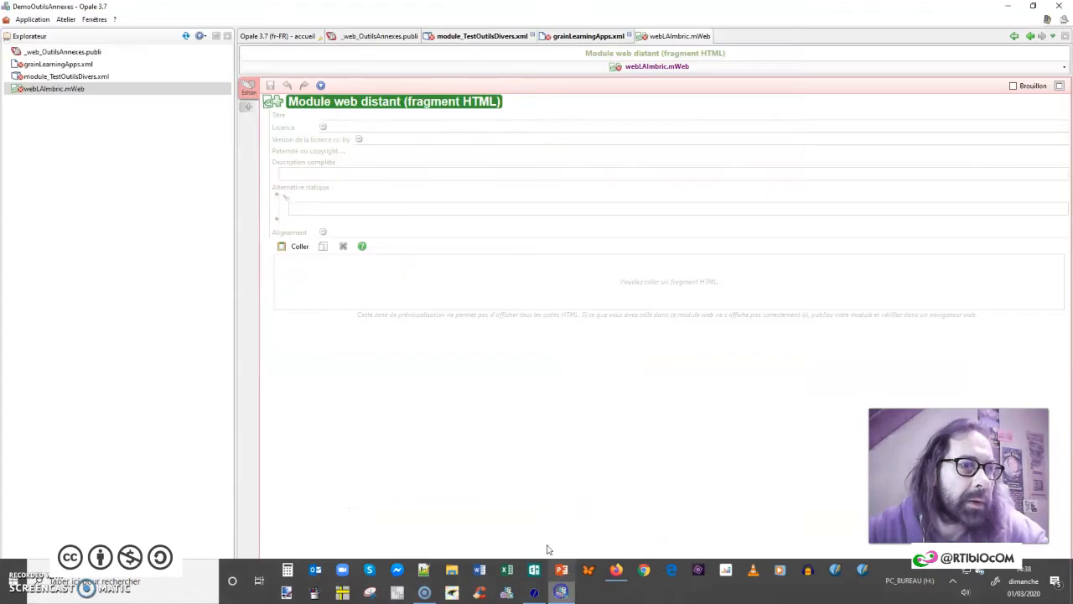
pyautogui.click(296, 248)
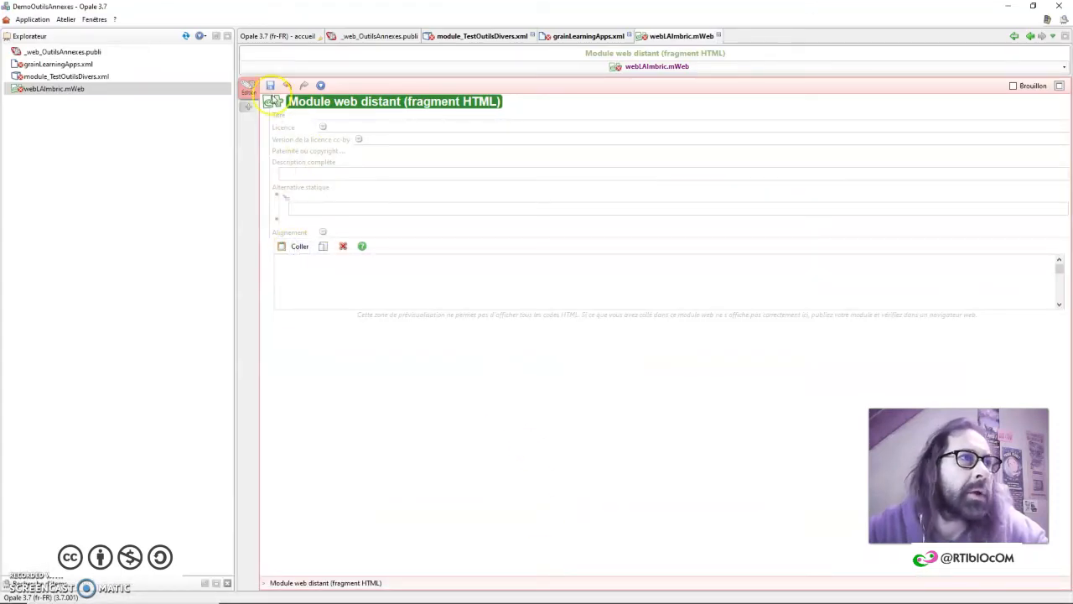
# Title the remote web module "Lien Imbric Learning Apps", save it and close it to return to grainLearningApps
pyautogui.click(334, 114)
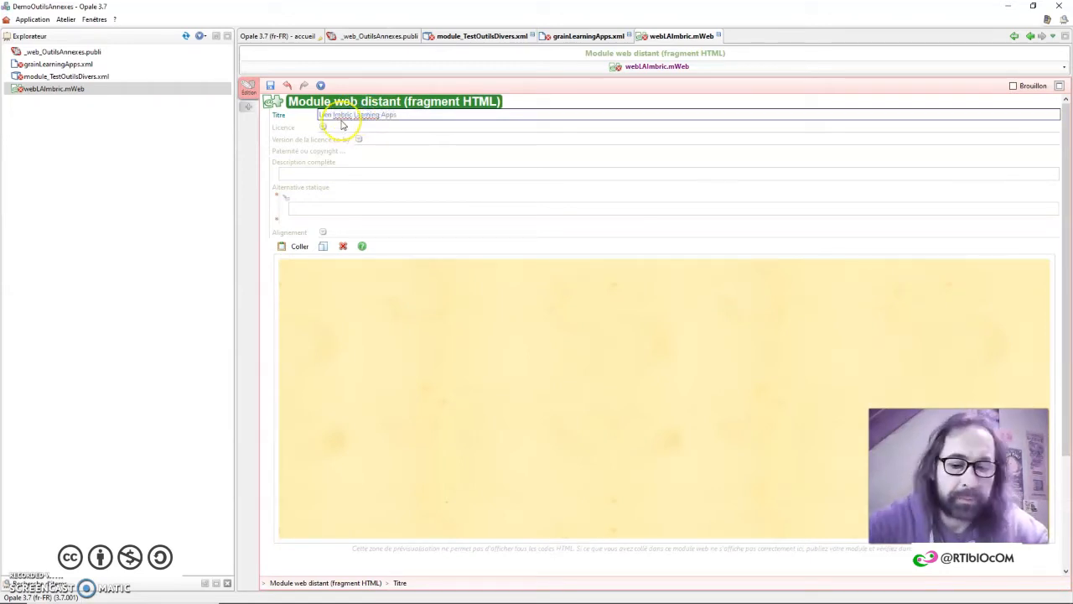
pyautogui.click(268, 84)
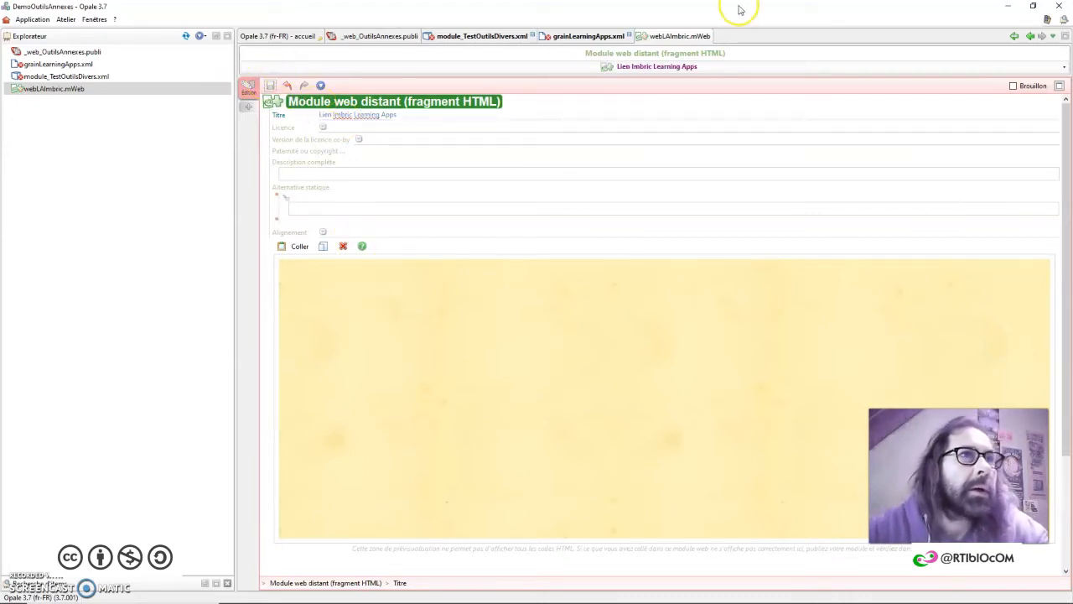
pyautogui.click(715, 36)
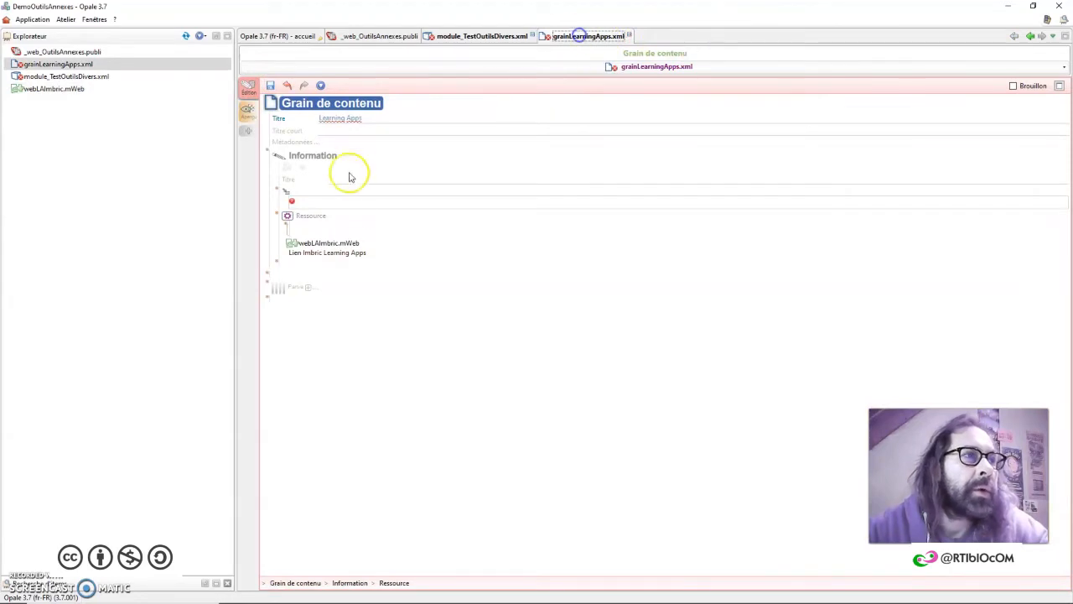
# Add a second Ressource block to the Information section and create in it a Module web distant (URL) item named moduleWebDistantLA_Lien
pyautogui.click(277, 263)
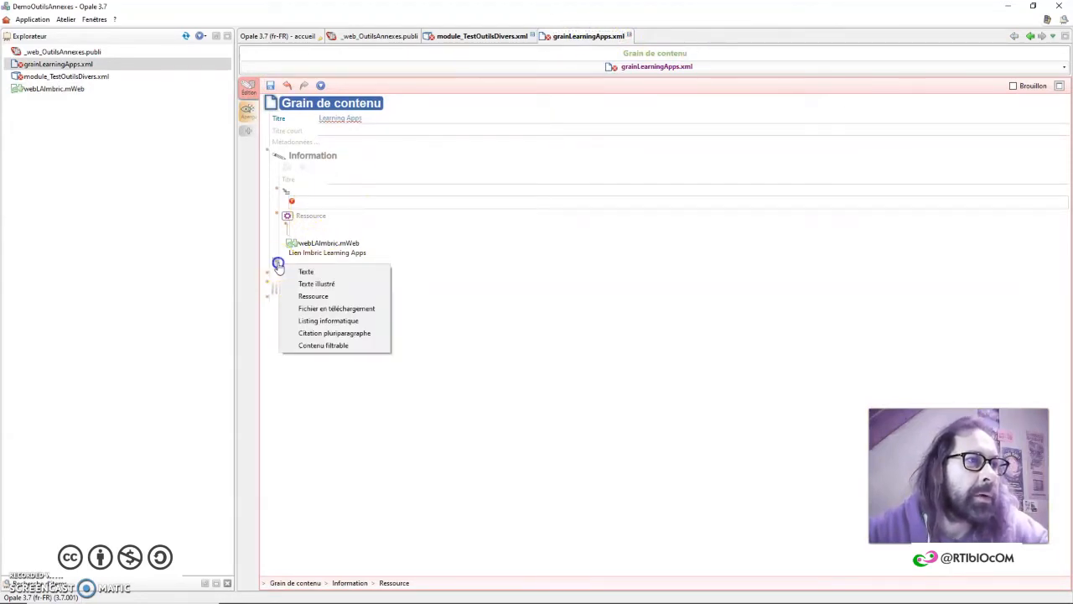
pyautogui.click(320, 298)
pyautogui.click(290, 291)
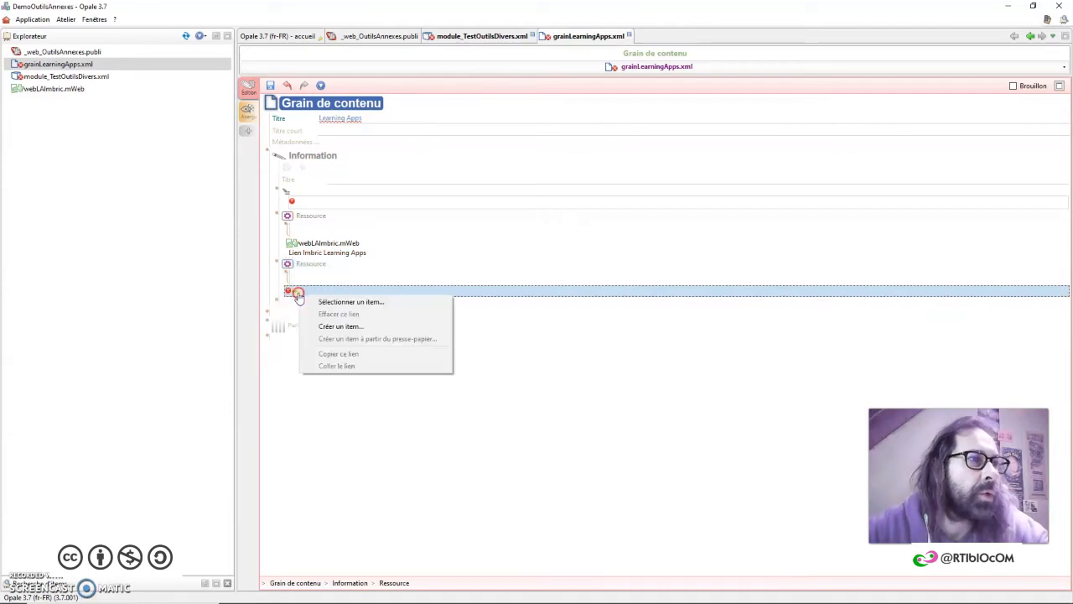
pyautogui.click(339, 331)
pyautogui.moveTo(664, 321); pyautogui.dragTo(664, 373)
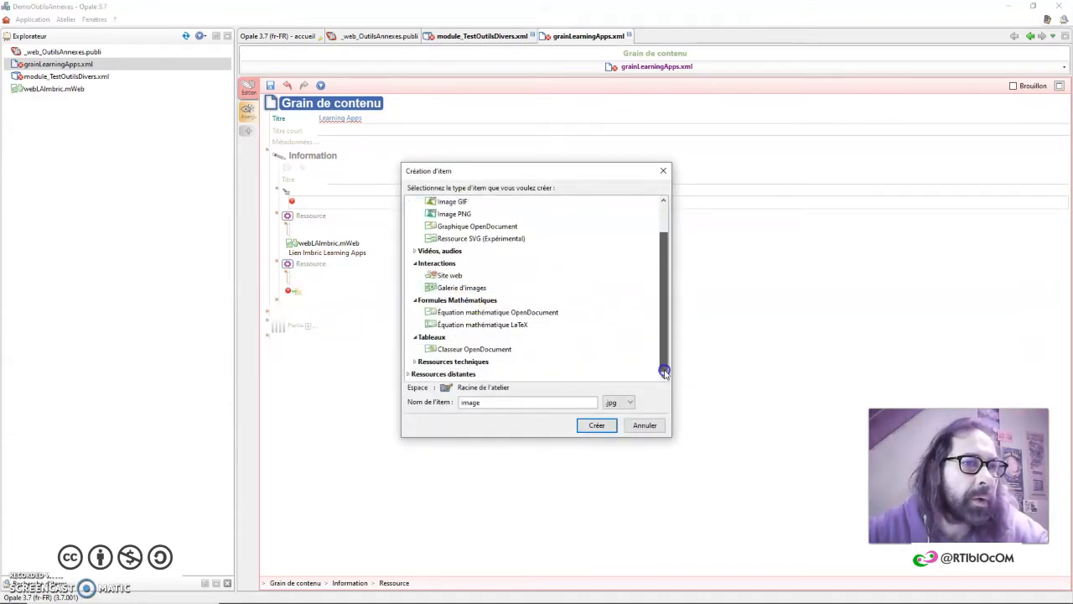
pyautogui.click(404, 373)
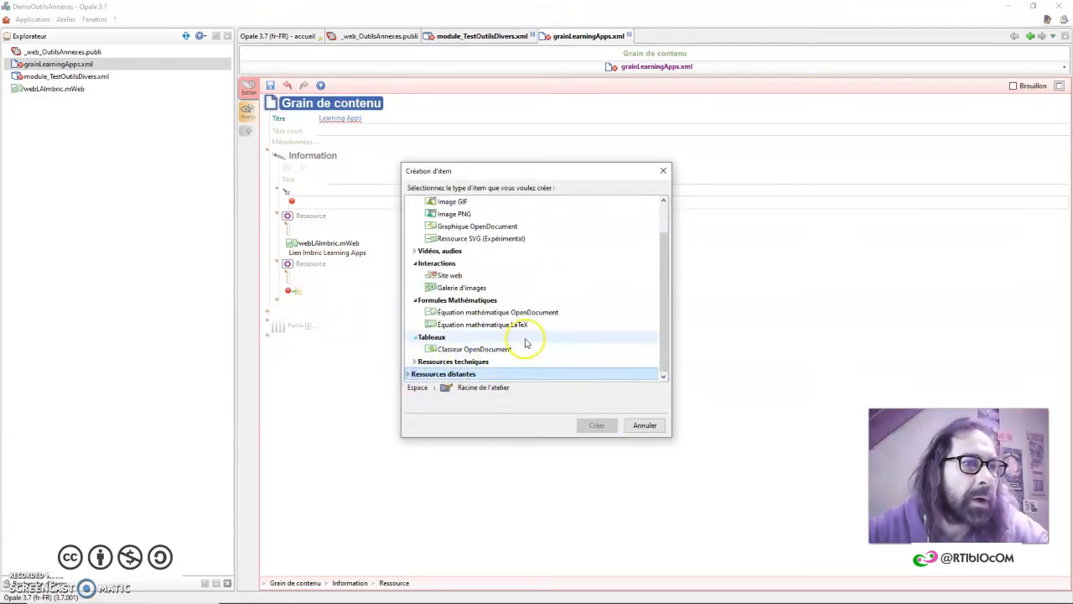
pyautogui.click(408, 374)
pyautogui.click(497, 350)
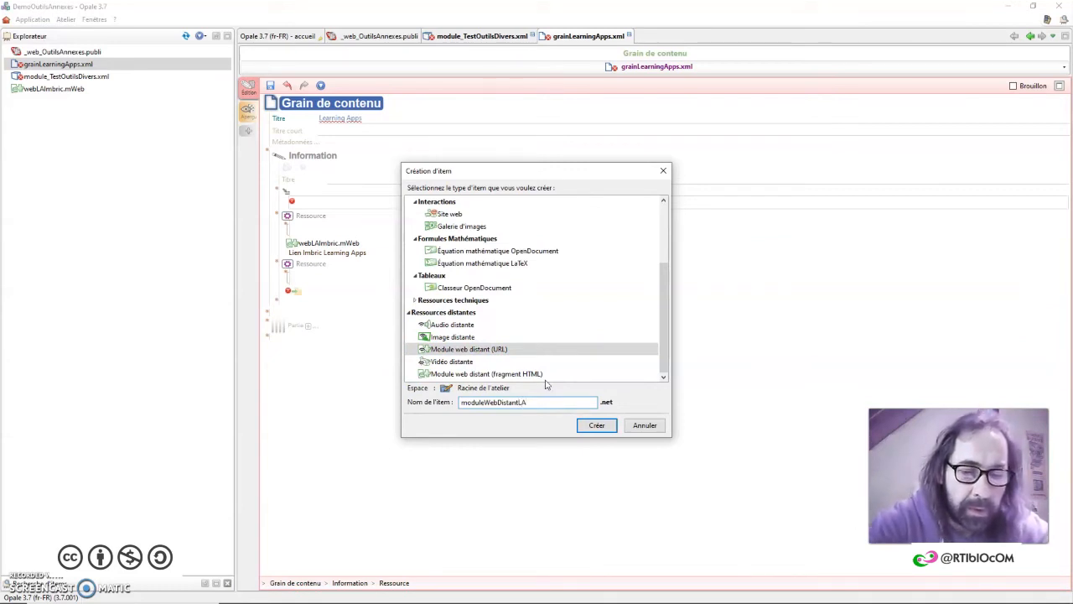
pyautogui.click(596, 425)
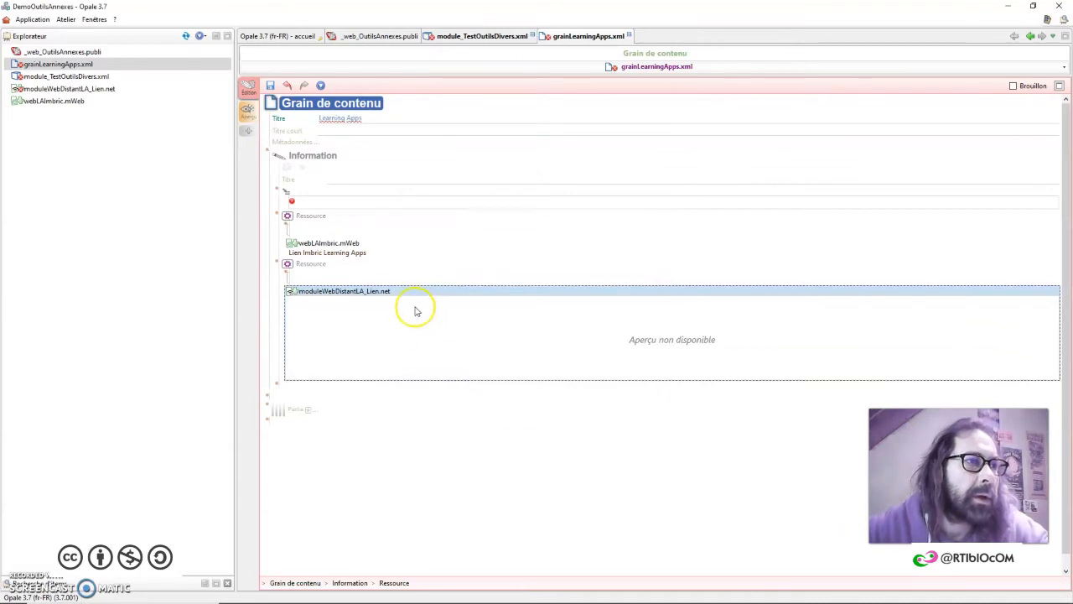
# Open the moduleWebDistantLA_Lien item, switch to LearningApps.org in the browser and copy the app's full-screen link (plein écran)
pyautogui.doubleClick(348, 297)
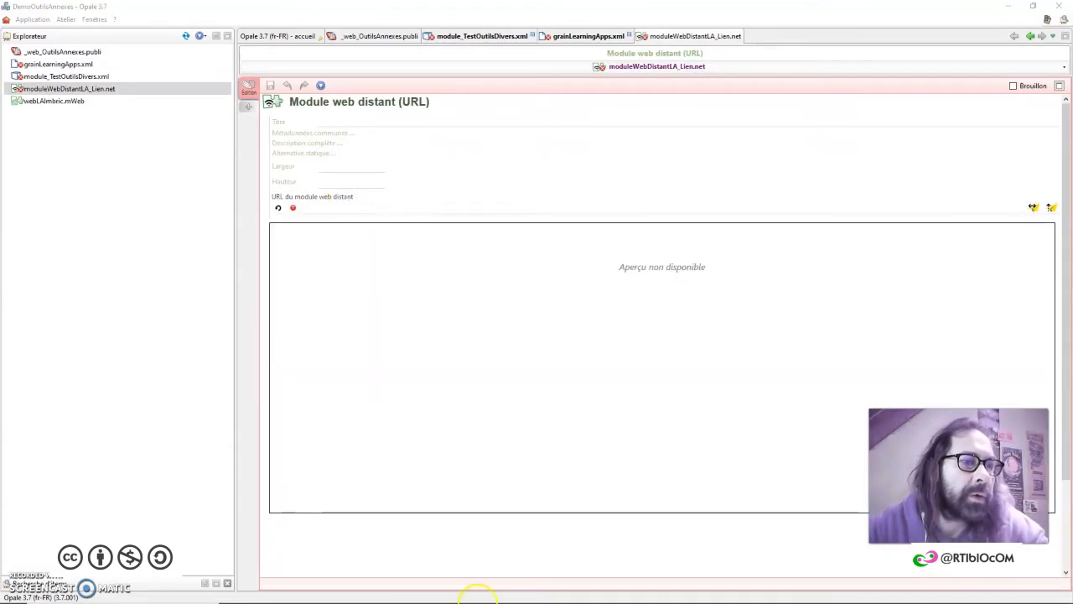
pyautogui.click(616, 581)
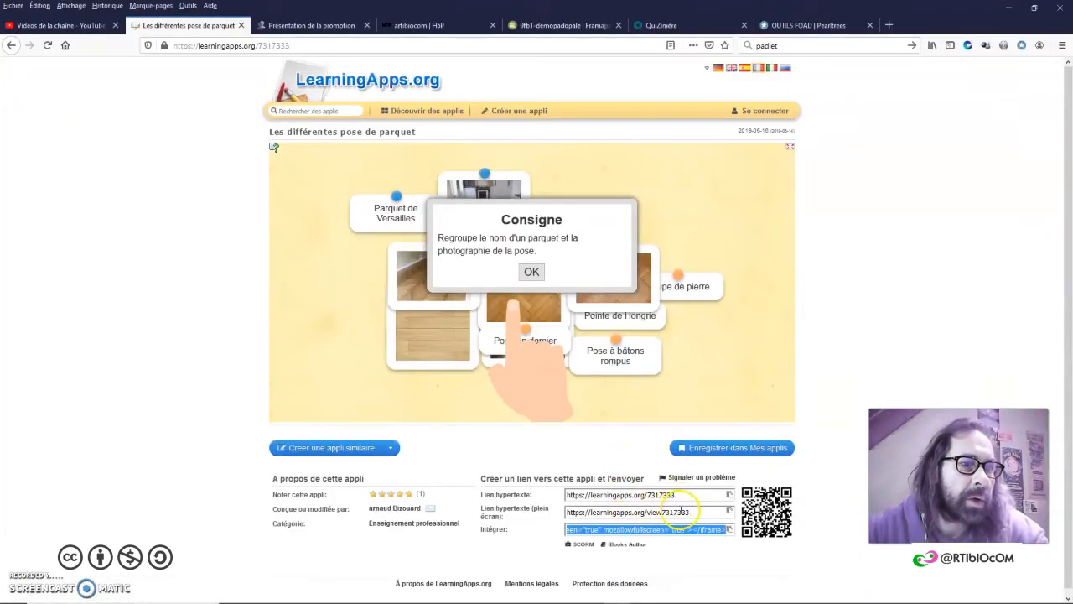
pyautogui.moveTo(690, 512); pyautogui.dragTo(582, 515)
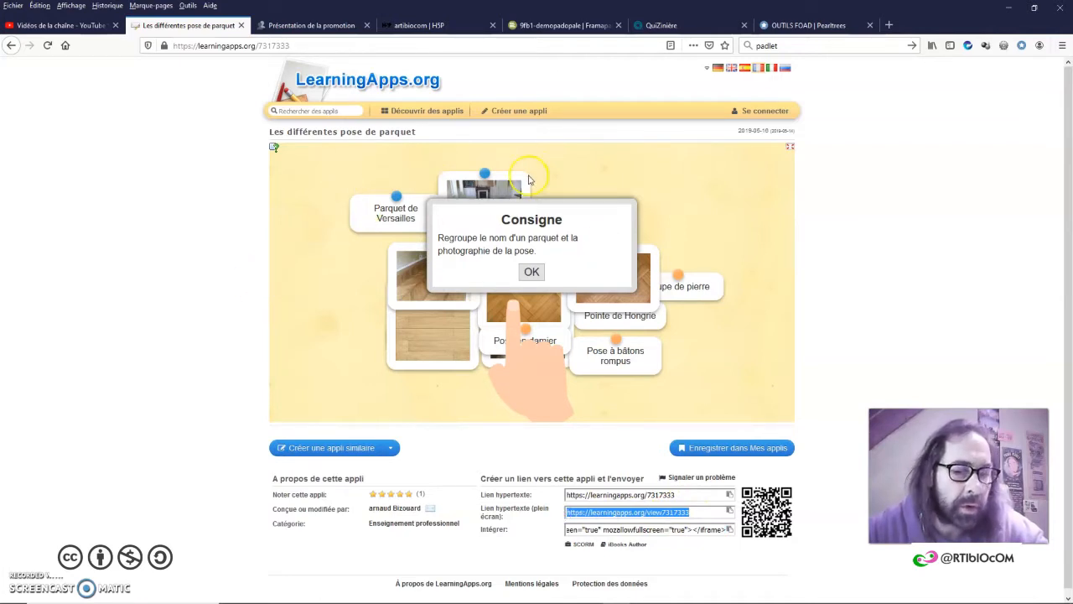
pyautogui.hotkey('alt', 'Tab')
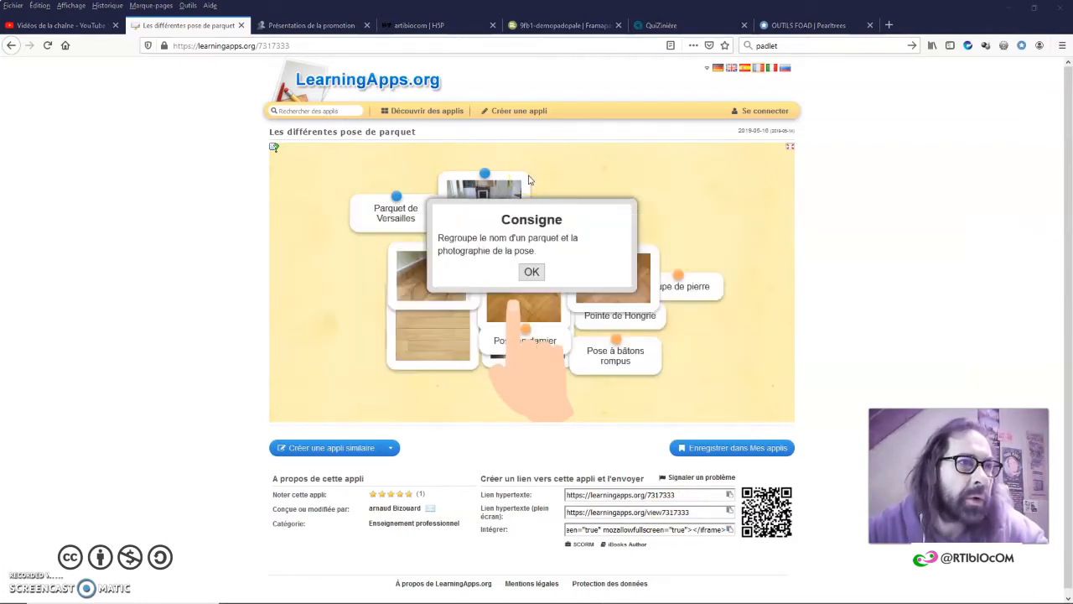
pyautogui.click(584, 595)
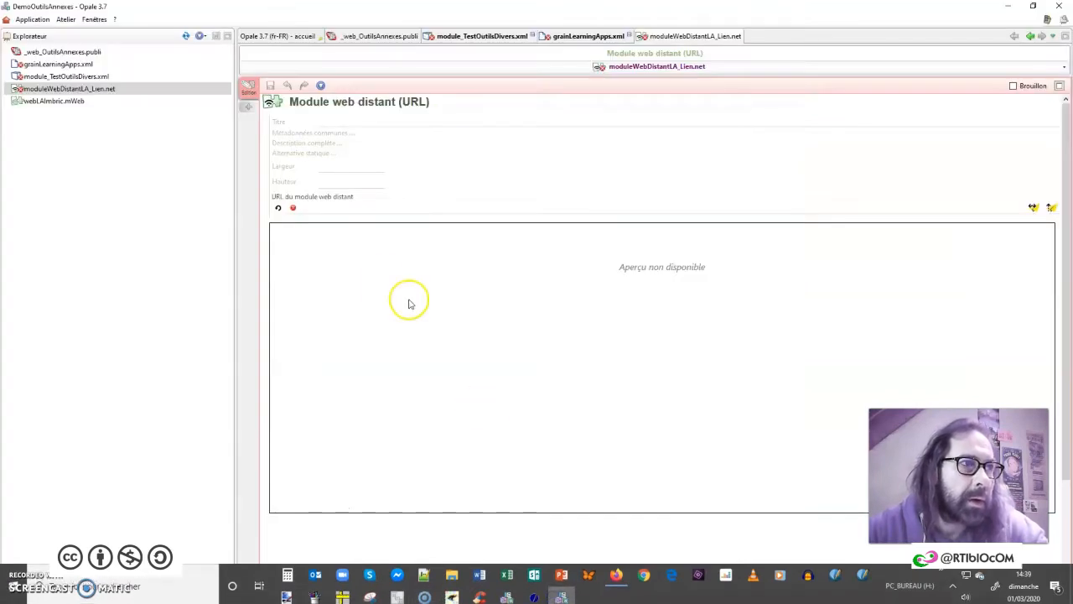
pyautogui.click(326, 207)
pyautogui.write('https://learningapps.org/view7317333')
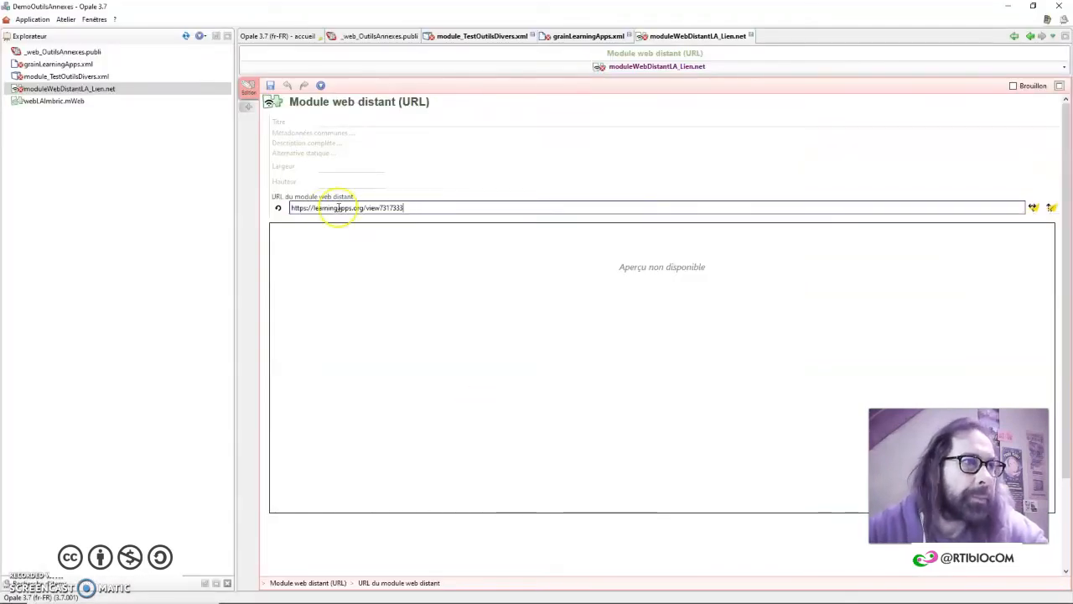
# Set the remote web module's Largeur to 800 and its Hauteur to 600
pyautogui.click(343, 169)
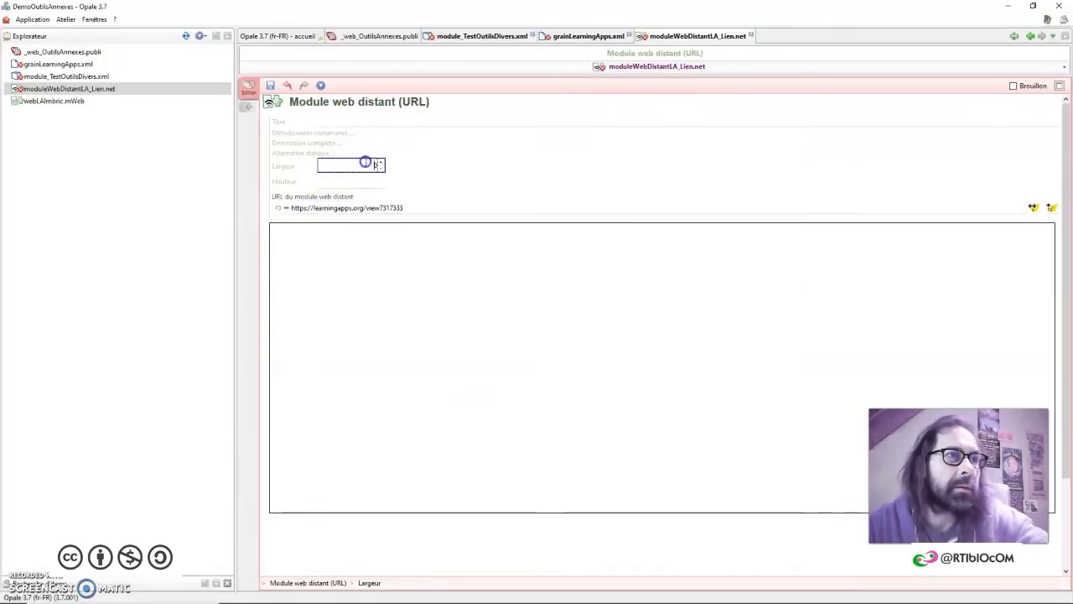
pyautogui.write('800')
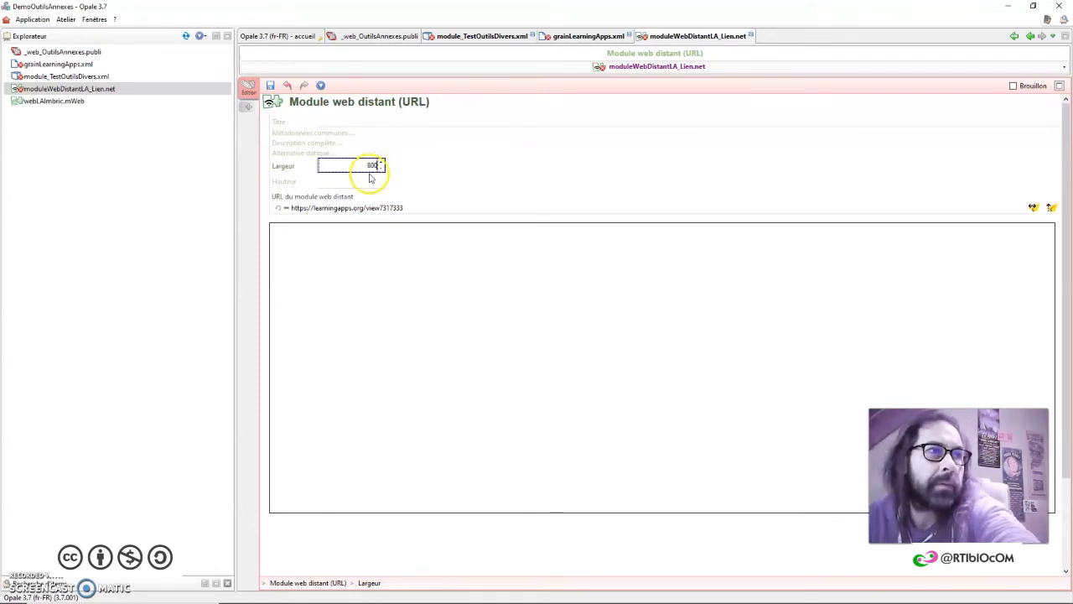
pyautogui.click(359, 184)
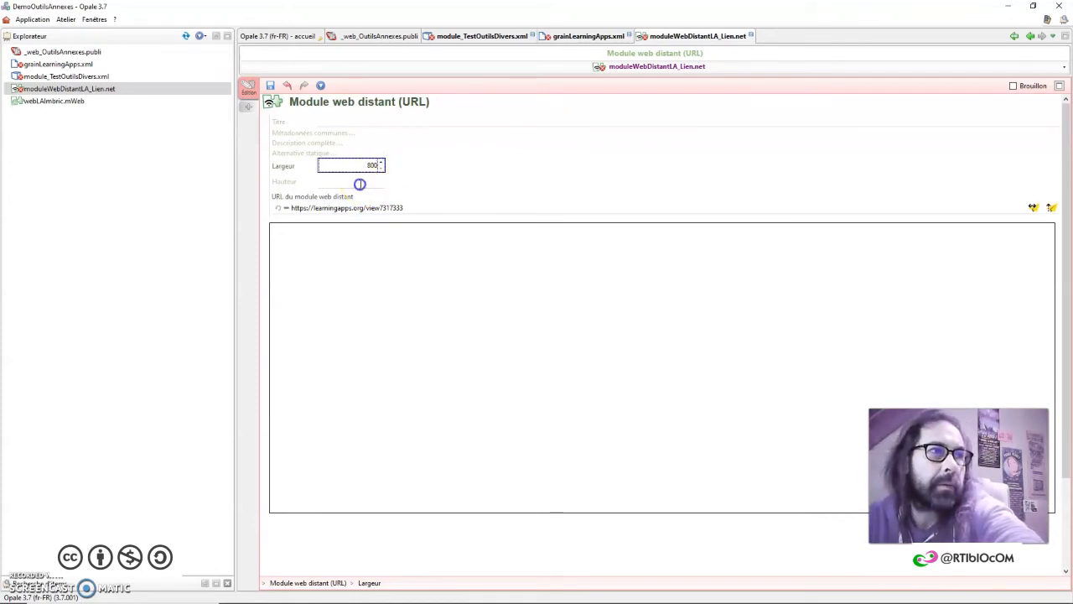
pyautogui.click(442, 181)
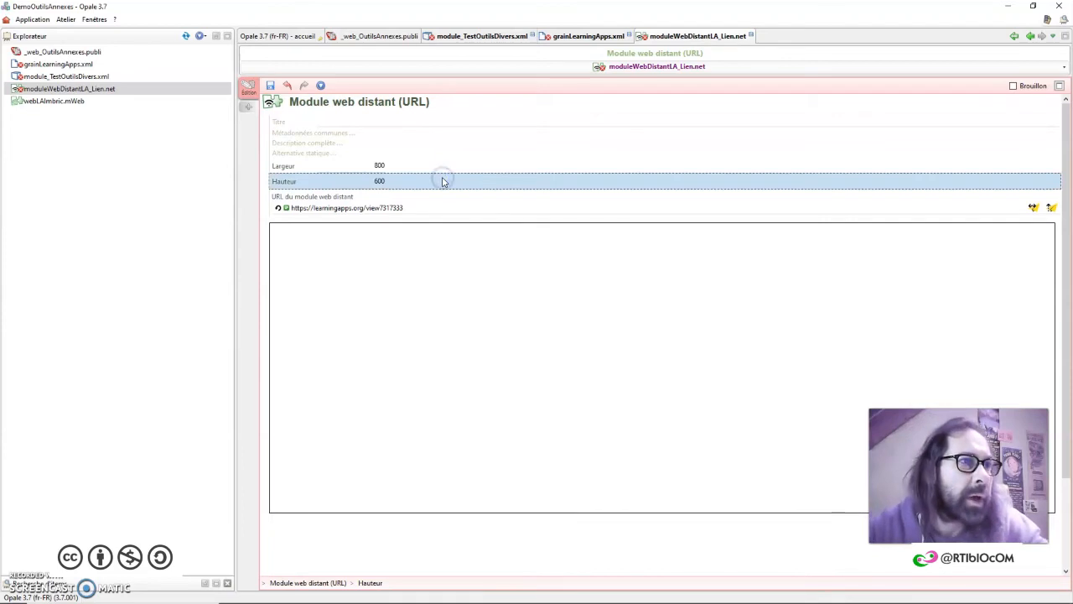
# Title the URL module "Learning Apps Lien direct", save it and close it to return to grainLearningApps
pyautogui.click(375, 126)
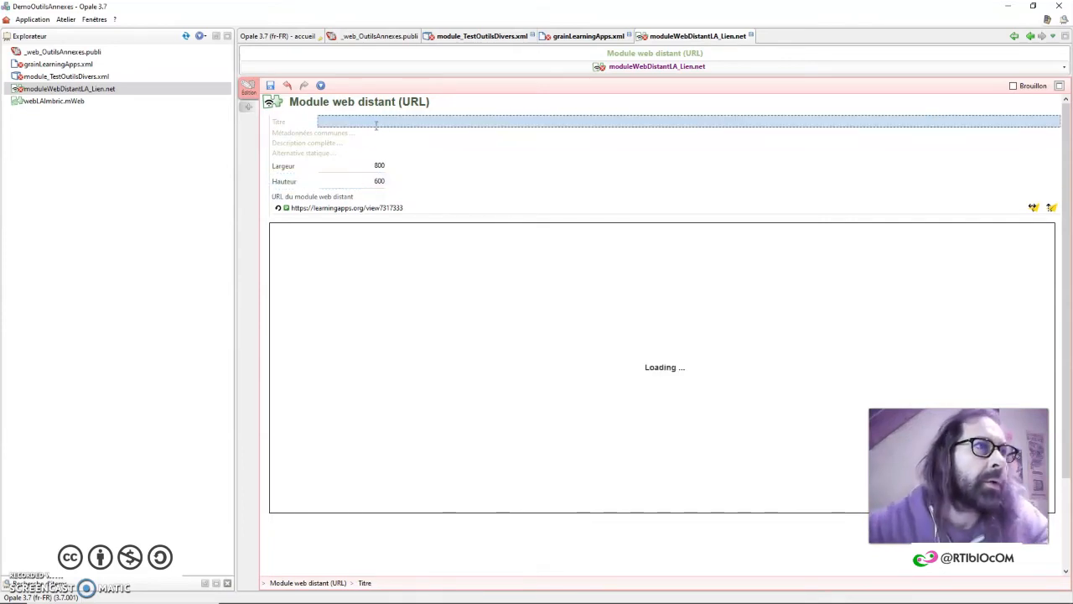
pyautogui.click(377, 124)
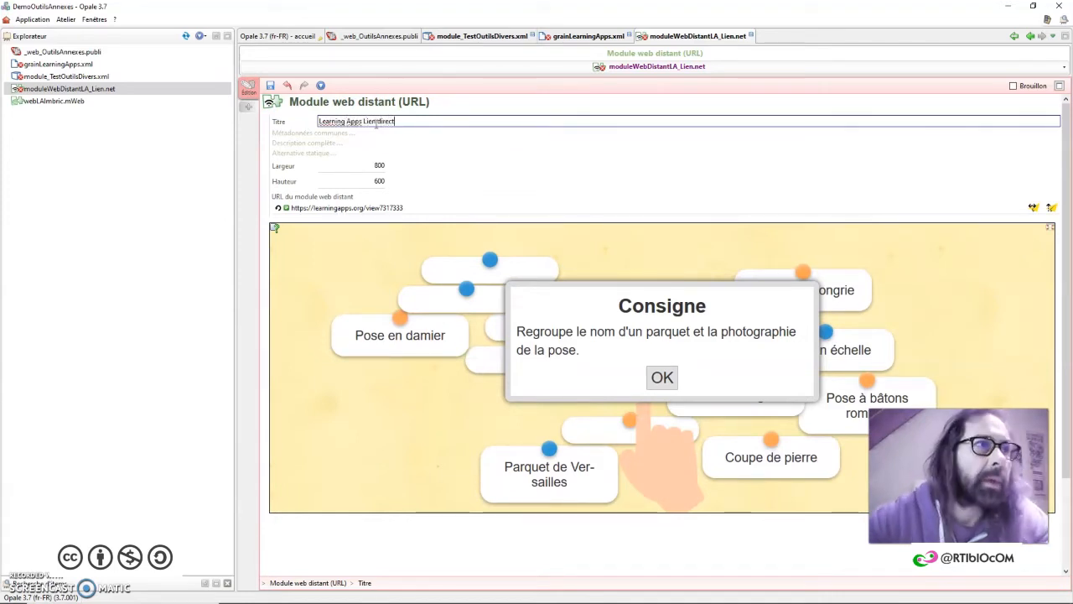
pyautogui.click(271, 86)
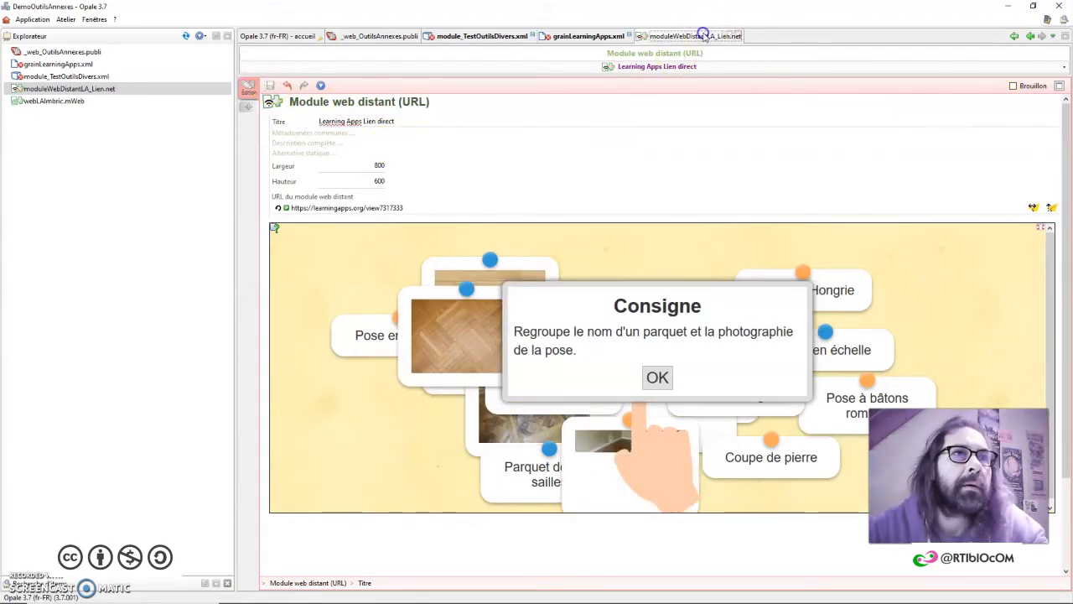
pyautogui.click(740, 37)
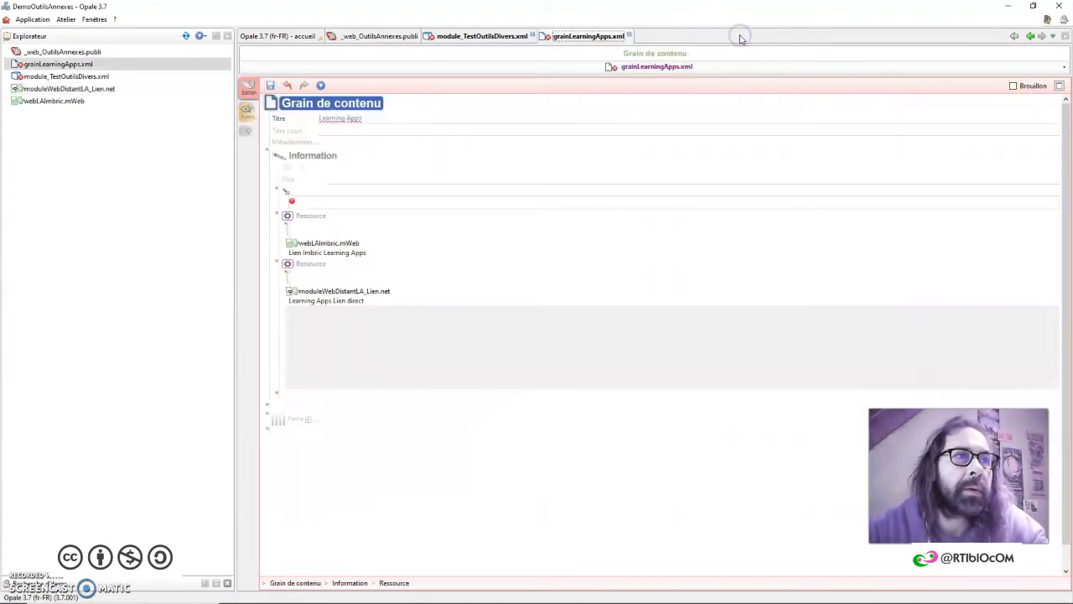
# Delete the empty Texte block above the two resources, then save and close grainLearningApps
pyautogui.click(286, 194)
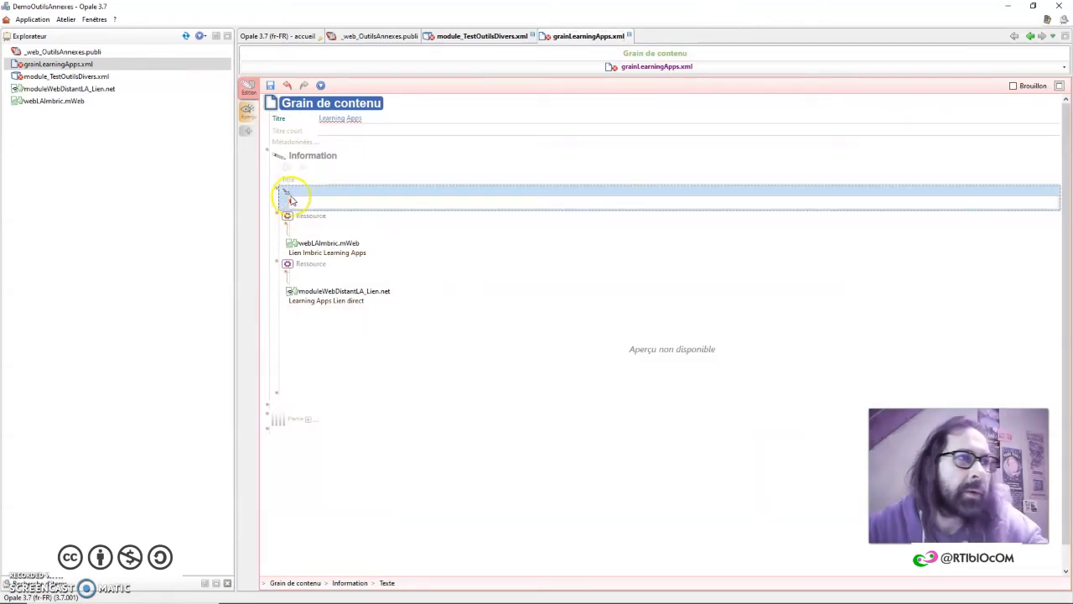
pyautogui.click(310, 217)
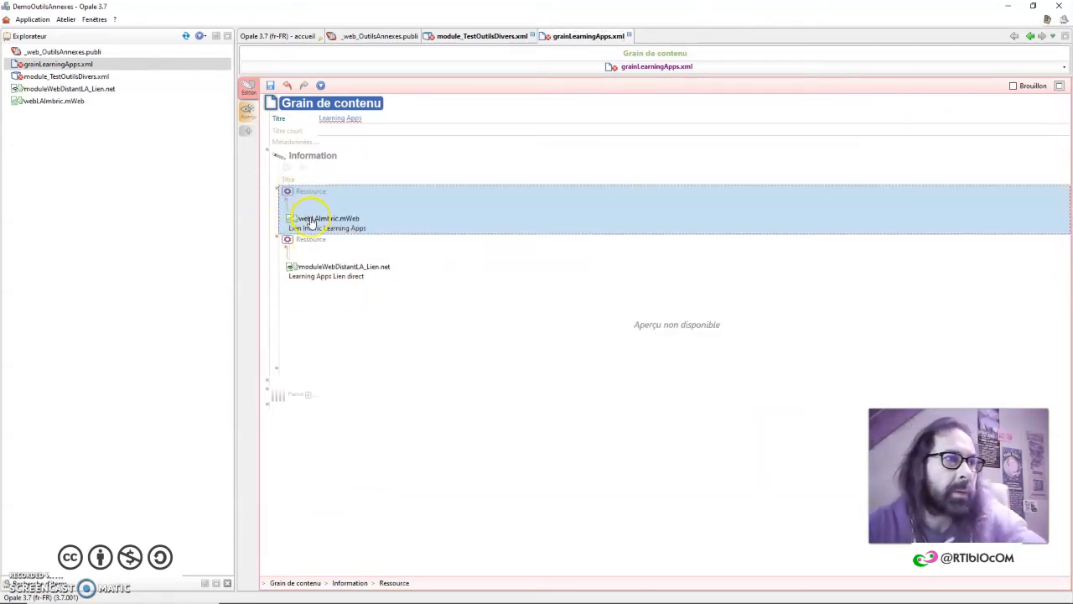
pyautogui.click(373, 120)
pyautogui.click(270, 88)
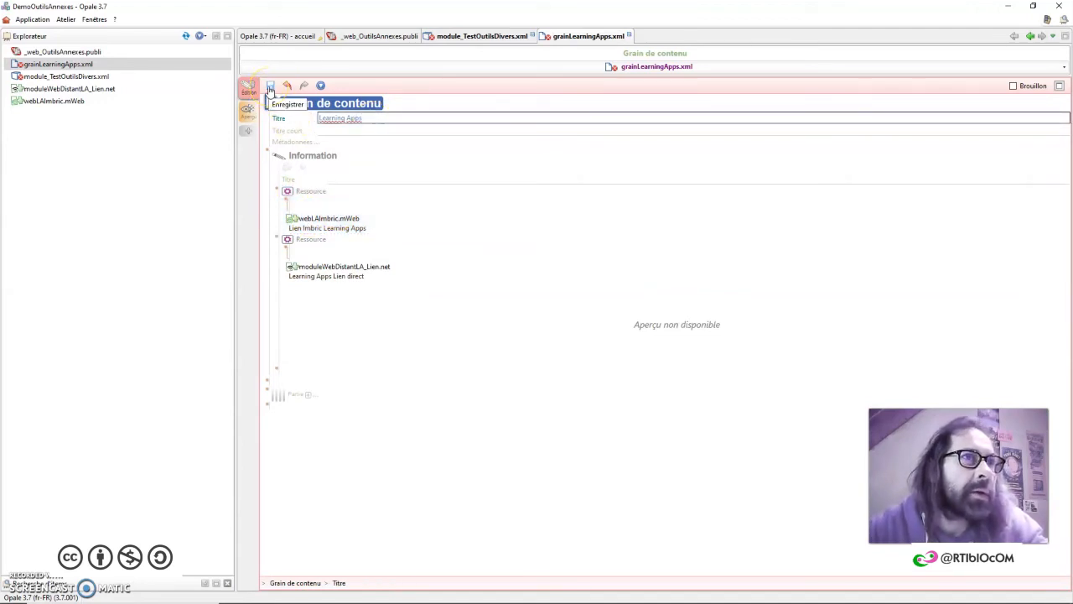
pyautogui.click(629, 36)
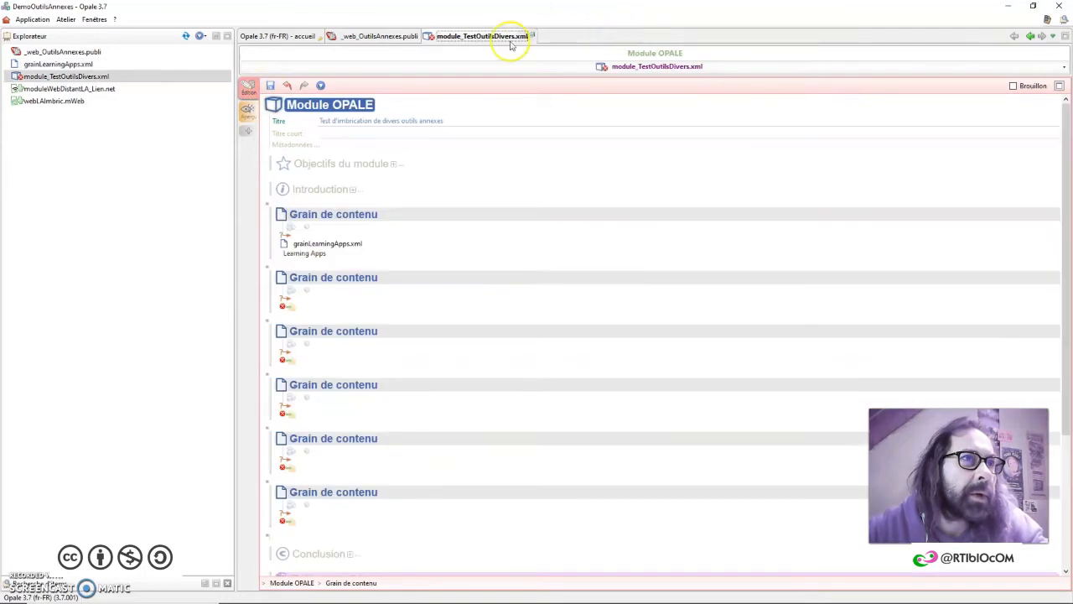
# Start creating a new item for the second, empty Grain de contenu block of the module
pyautogui.rightClick(295, 307)
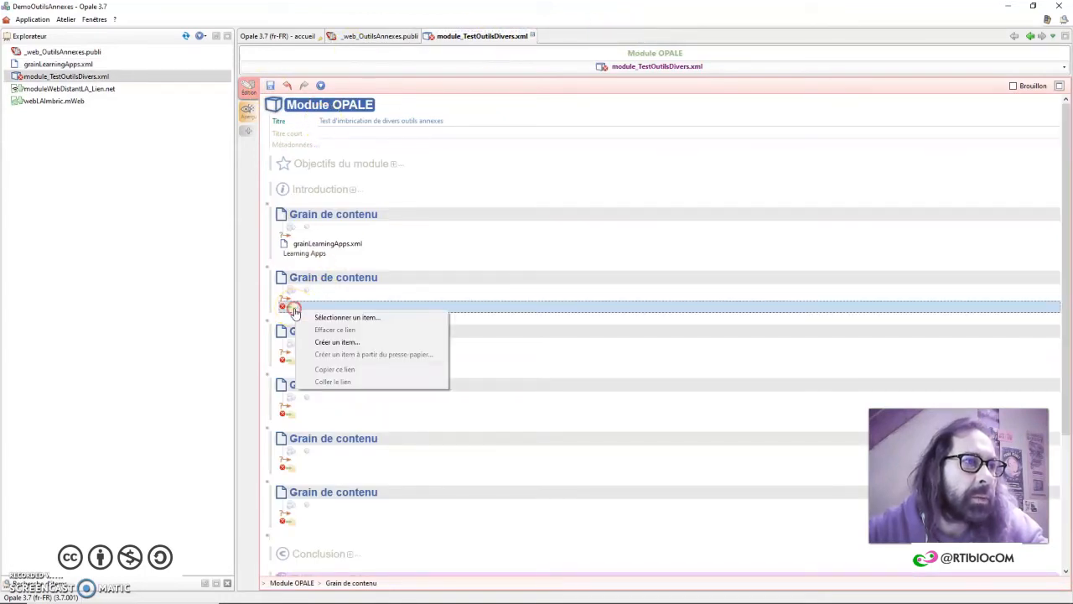
pyautogui.click(338, 343)
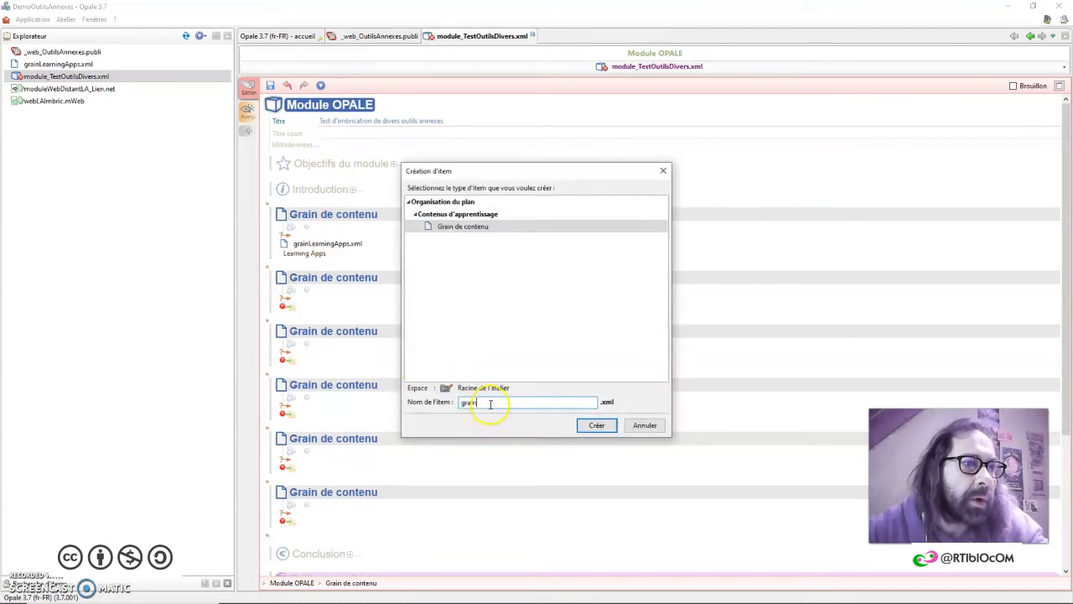
# Switch to the browser, close the LearningApps page and copy the sharing link of the padlet "Présentation de la promotion"
pyautogui.hotkey('alt', 'Tab')
pyautogui.hotkey('alt', 'Tab')
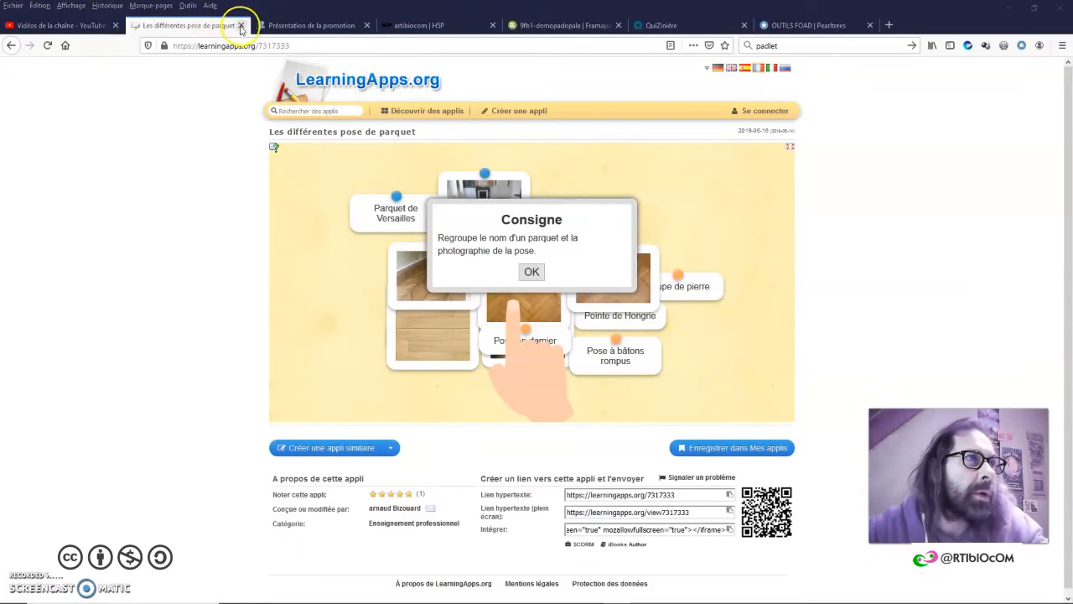
pyautogui.click(140, 78)
pyautogui.hotkey('ctrl', 'w')
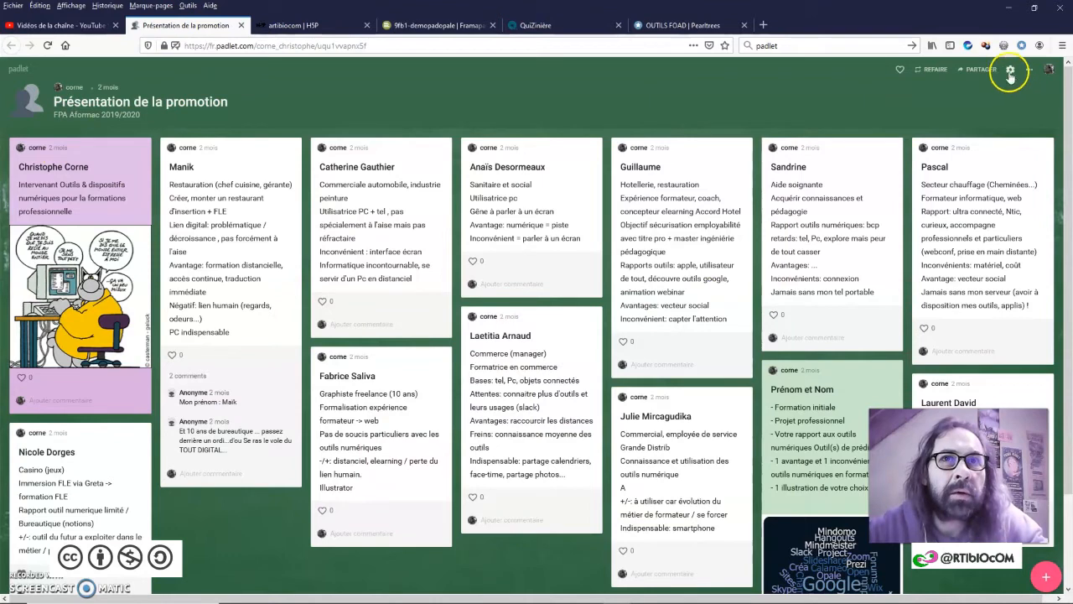
pyautogui.click(981, 70)
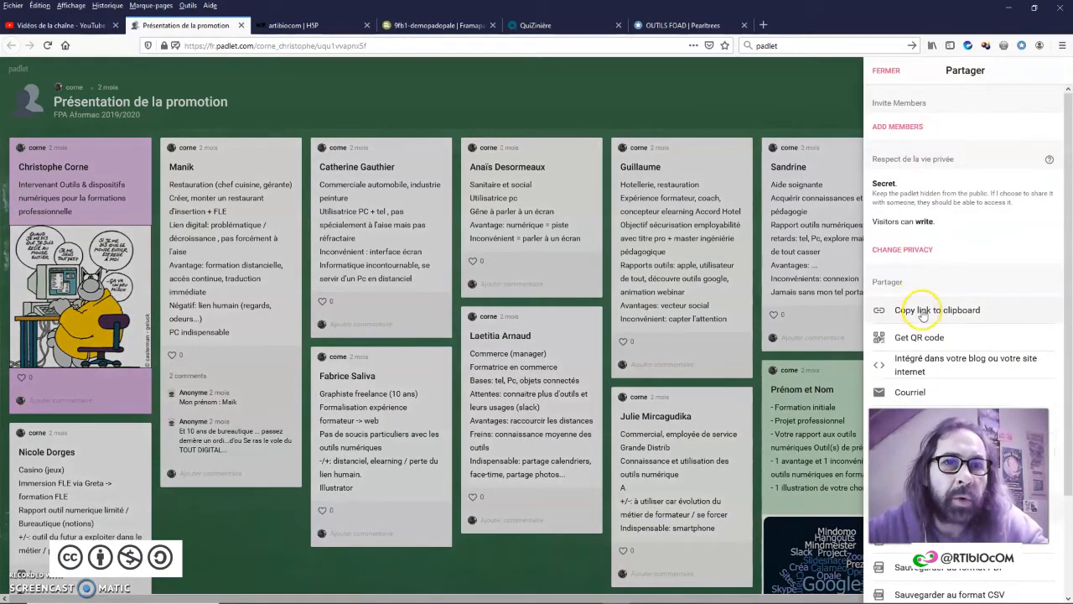
pyautogui.click(922, 312)
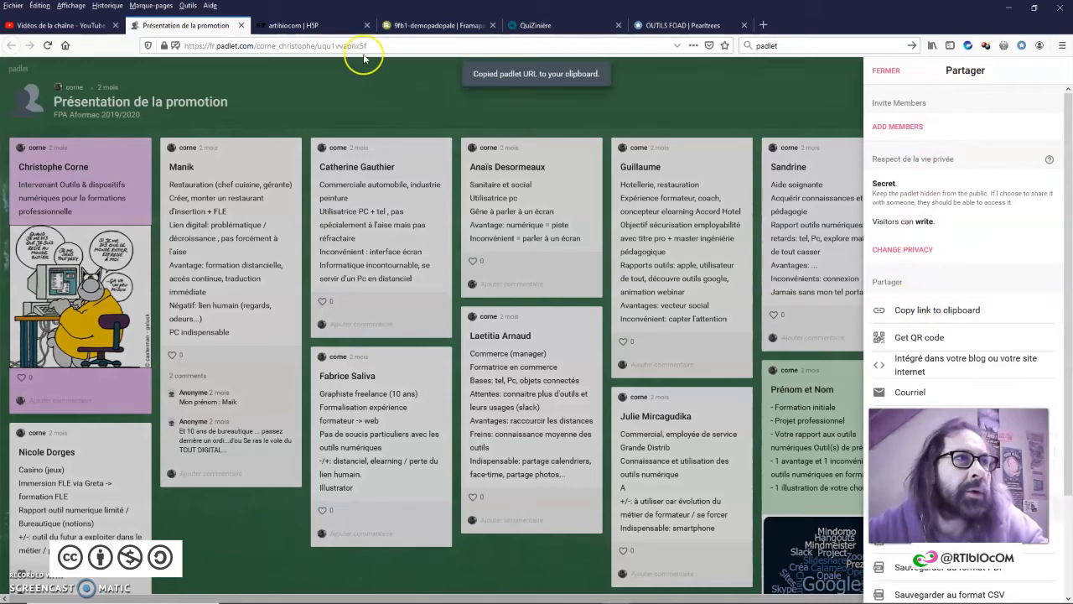
# Switch back to Opale, name the new content grain grainPadlet, create it and open it for editing
pyautogui.hotkey('alt', 'Tab')
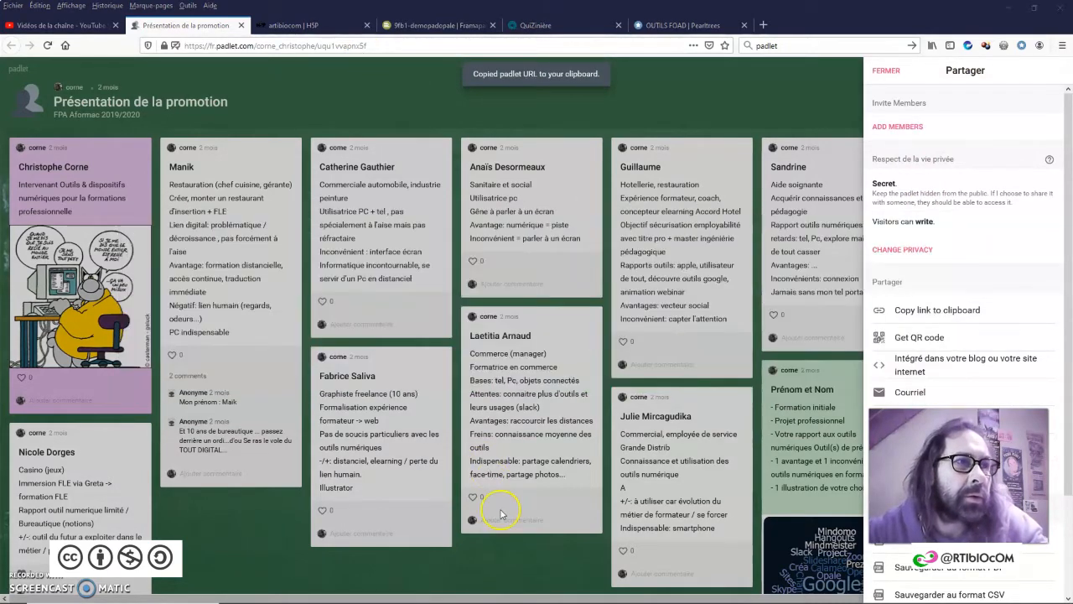
pyautogui.hotkey('alt', 'Tab')
pyautogui.moveTo(524, 594)
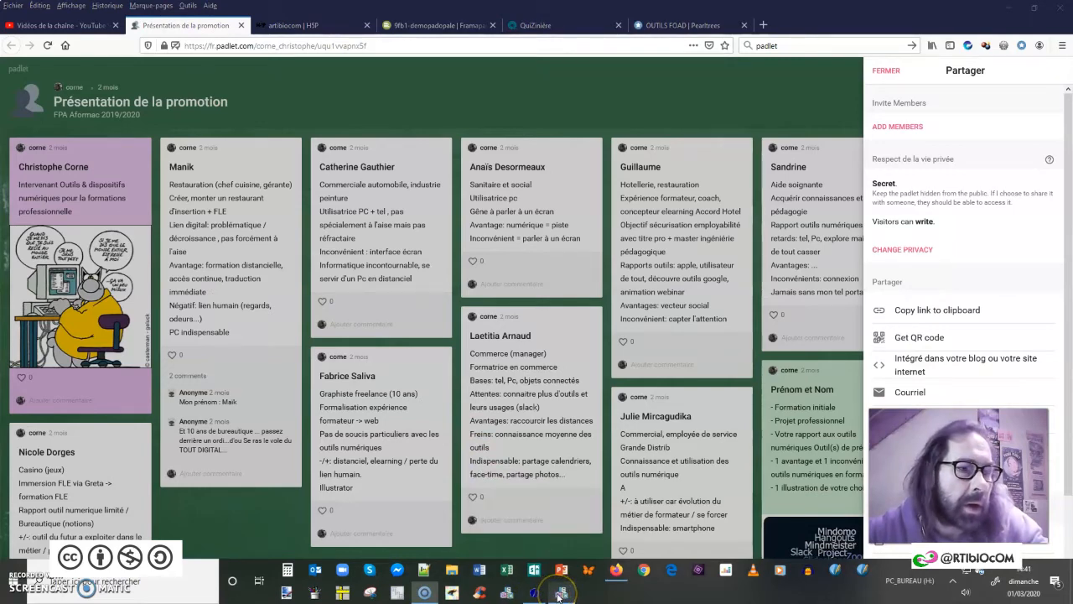
pyautogui.click(559, 594)
pyautogui.click(504, 403)
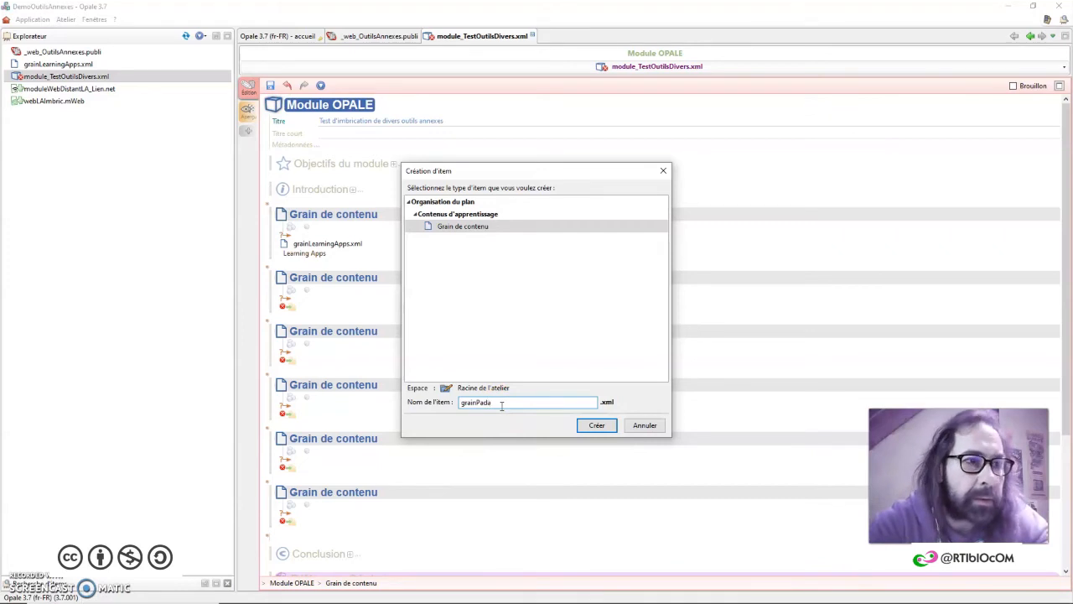
pyautogui.write('Padlet')
pyautogui.press('Return')
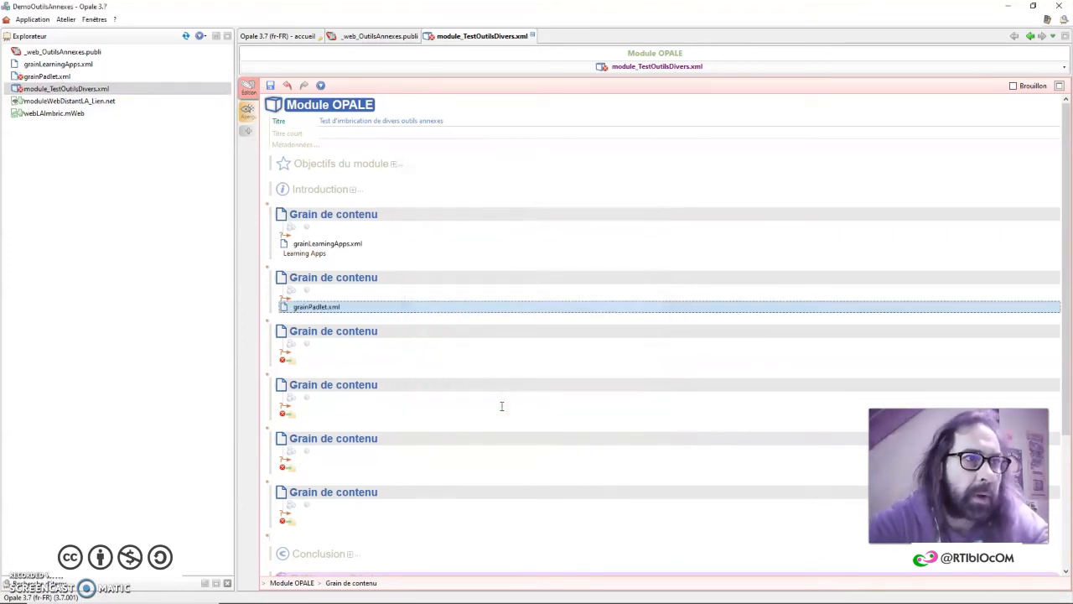
pyautogui.doubleClick(322, 304)
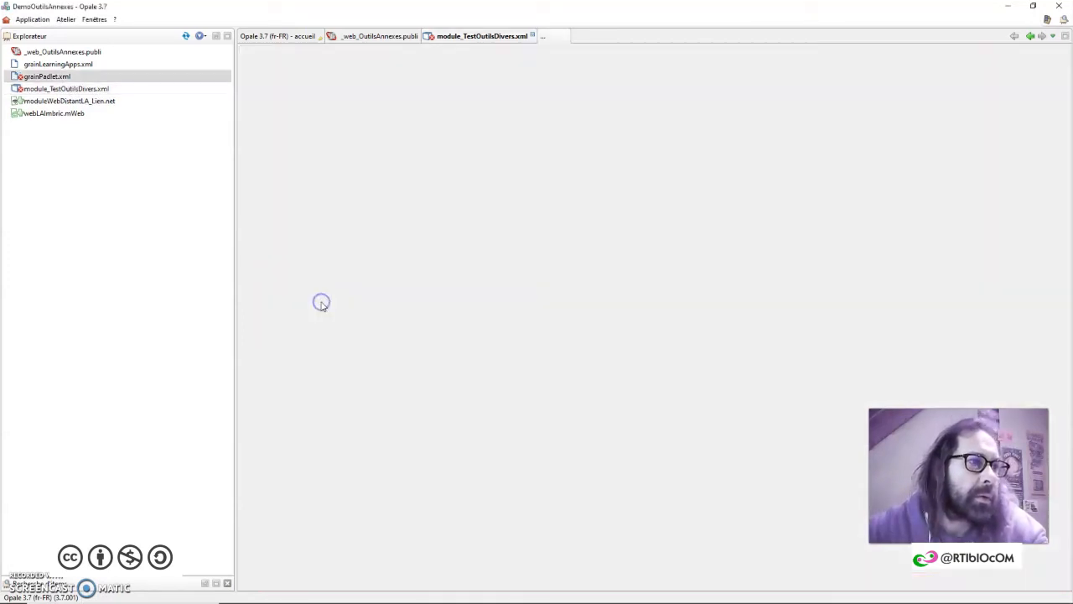
# Give the content grain the title "Padlet", save it and add a Ressource block to its Information section
pyautogui.click(359, 119)
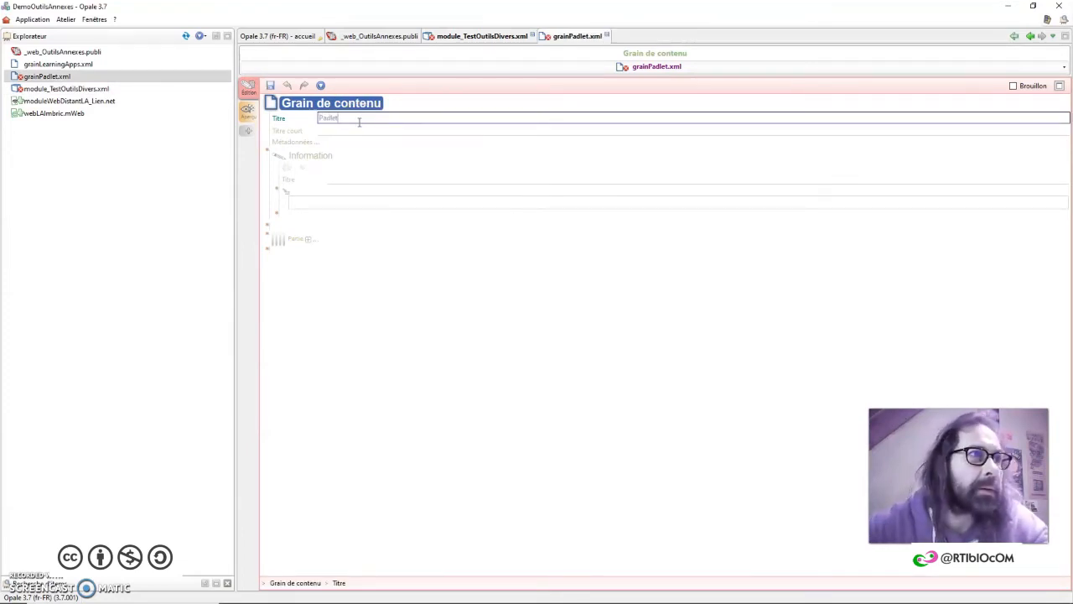
pyautogui.click(270, 86)
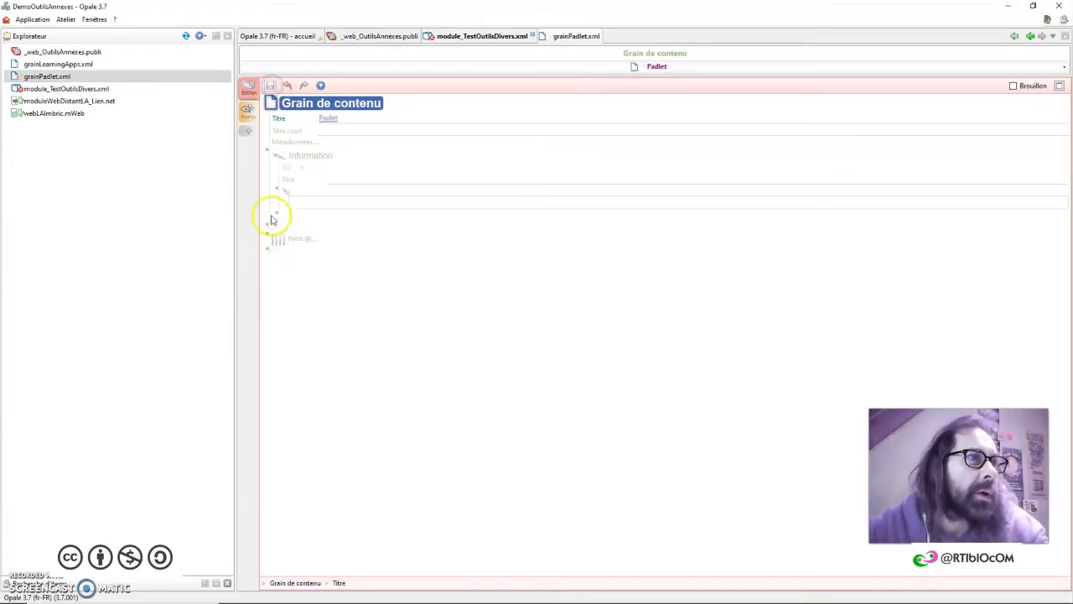
pyautogui.click(276, 216)
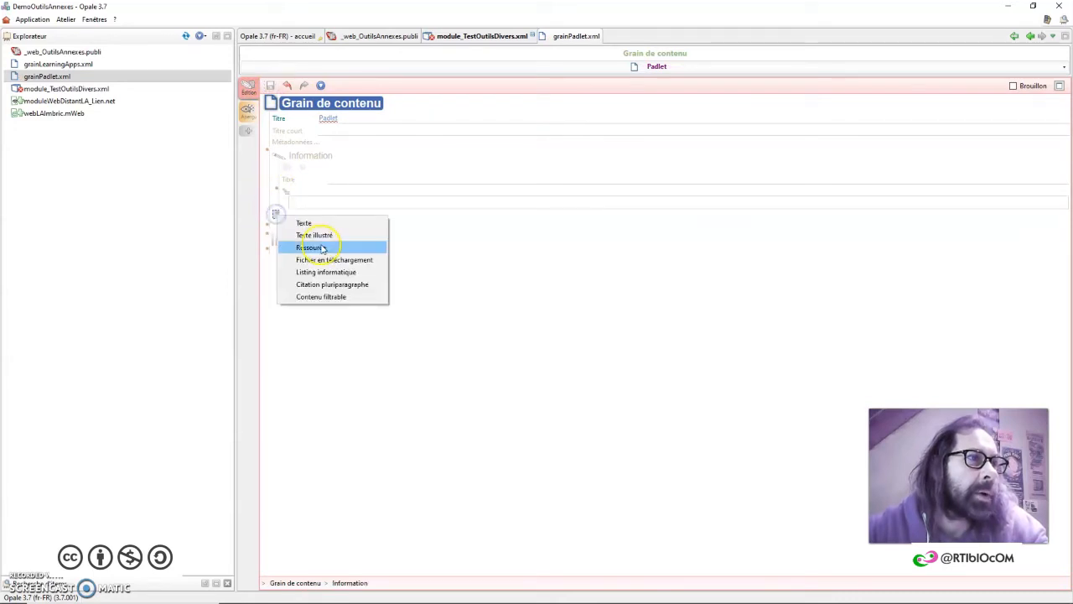
pyautogui.click(314, 244)
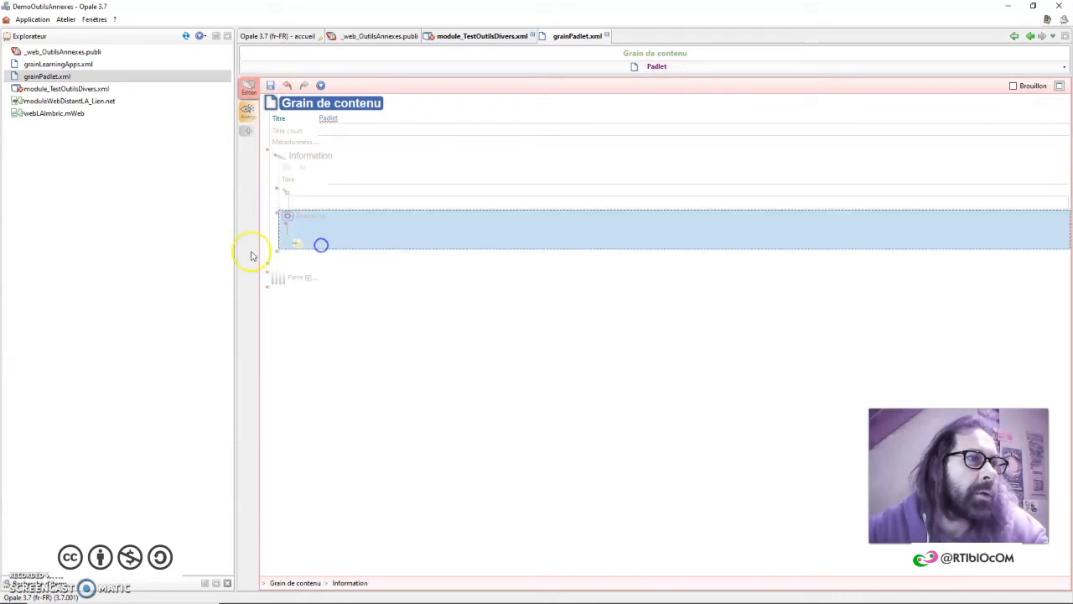
# Create a Module web distant (URL) item named moduleWebDistantPadletLien in the new Ressource block
pyautogui.click(301, 247)
pyautogui.click(339, 285)
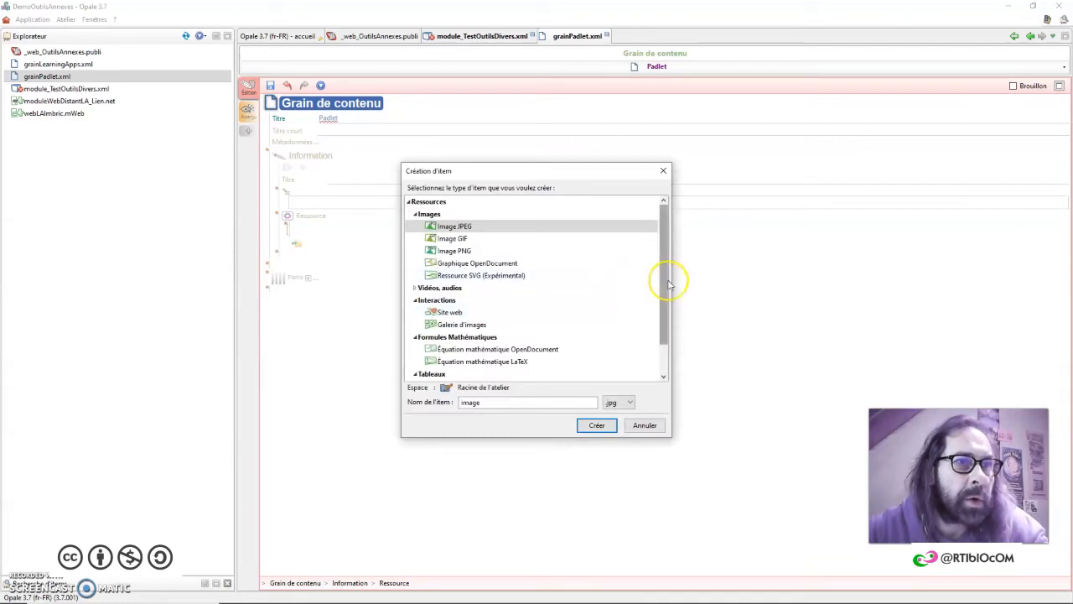
pyautogui.moveTo(666, 284); pyautogui.dragTo(661, 375)
pyautogui.click(409, 374)
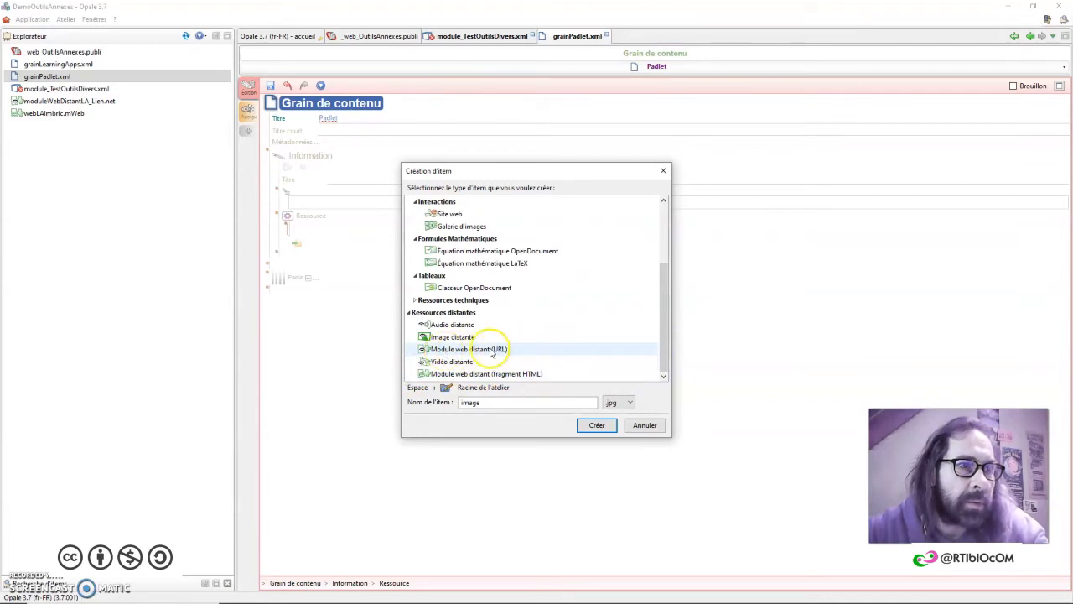
pyautogui.click(493, 350)
pyautogui.click(526, 402)
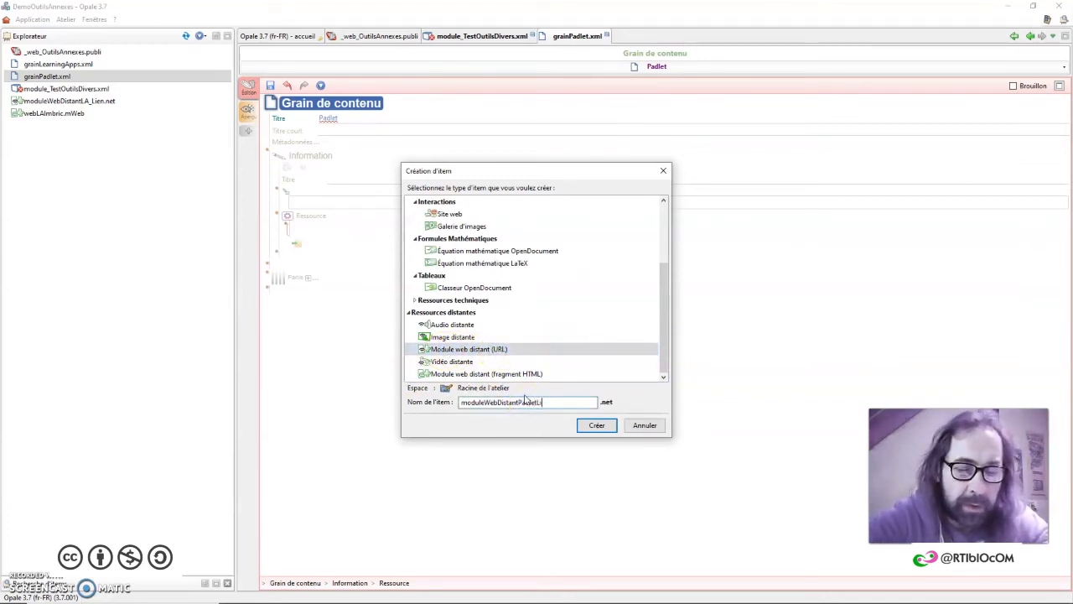
pyautogui.write('PadletLien')
pyautogui.click(594, 424)
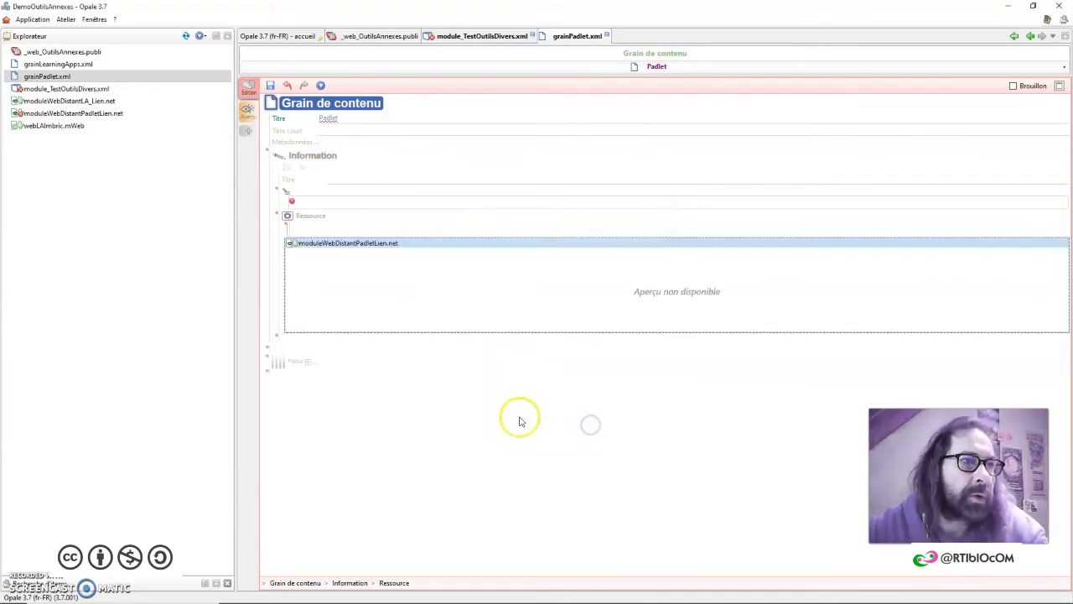
# Open moduleWebDistantPadletLien for editing and paste the copied padlet link as the remote web module's URL
pyautogui.doubleClick(348, 244)
pyautogui.click(338, 210)
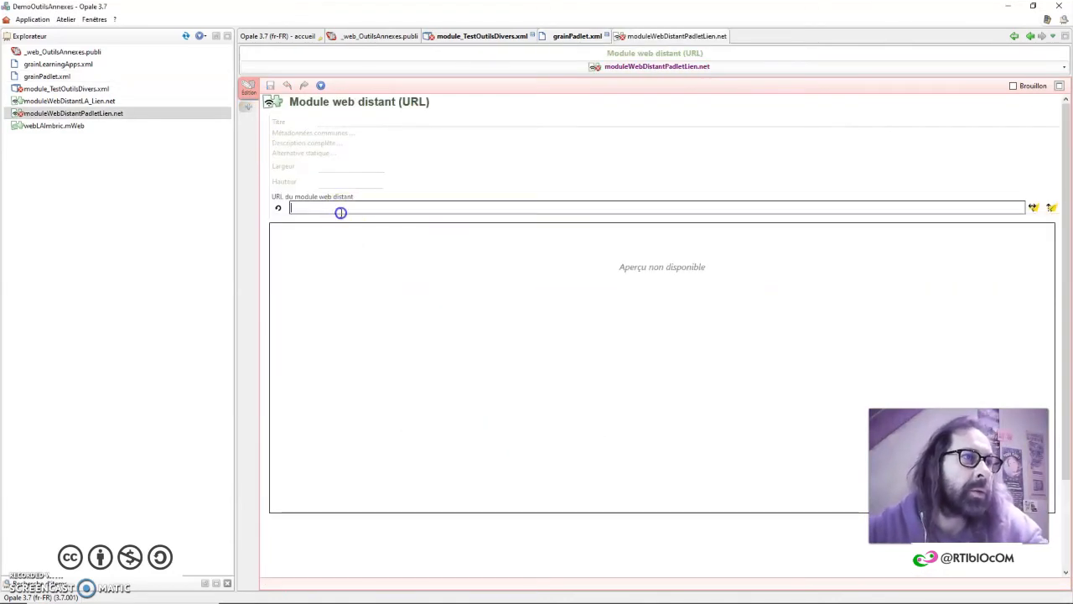
pyautogui.hotkey('ctrl', 'v')
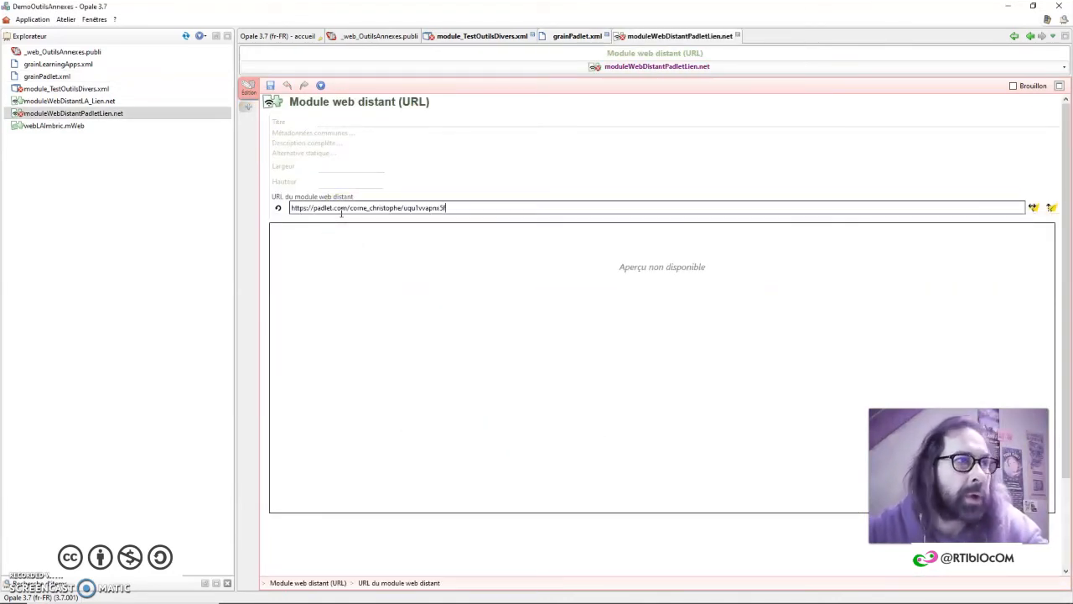
# Set the remote module's width (Largeur) to 800 and height (Hauteur) to 600, then save and close it
pyautogui.click(357, 165)
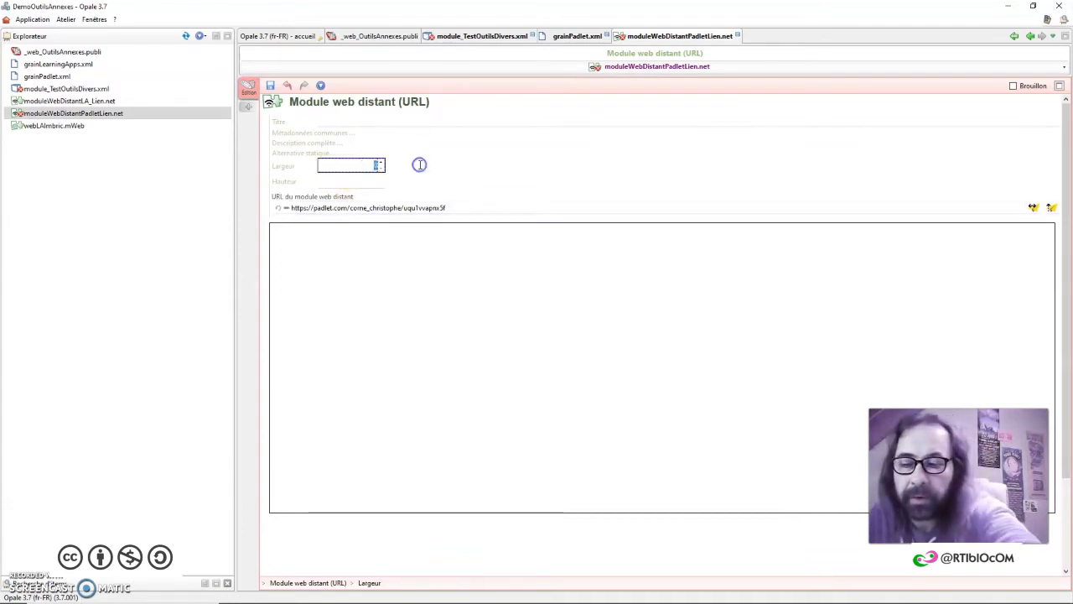
pyautogui.click(366, 182)
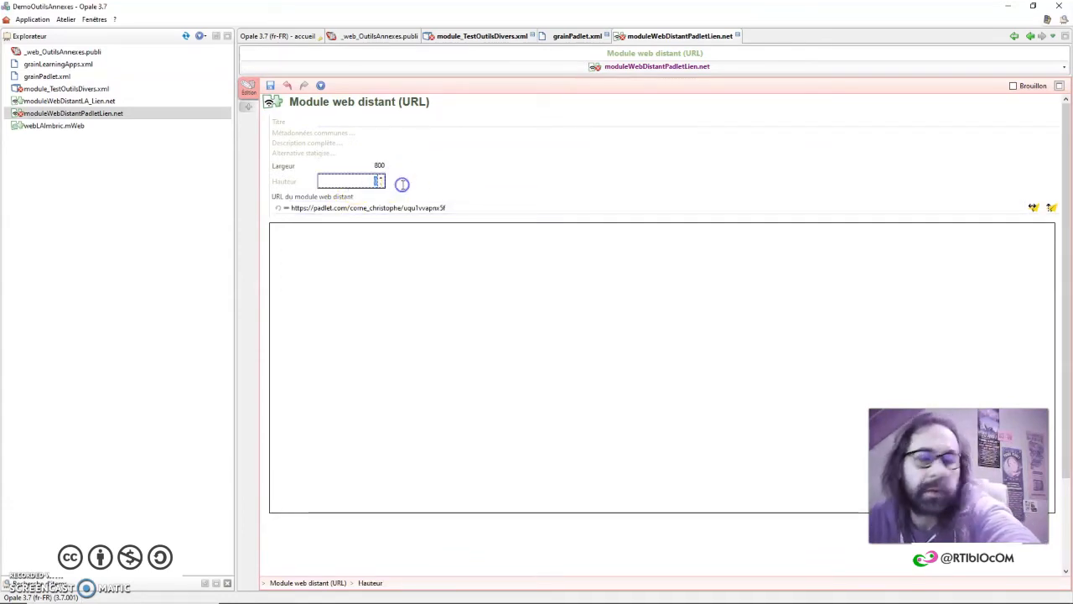
pyautogui.write('600')
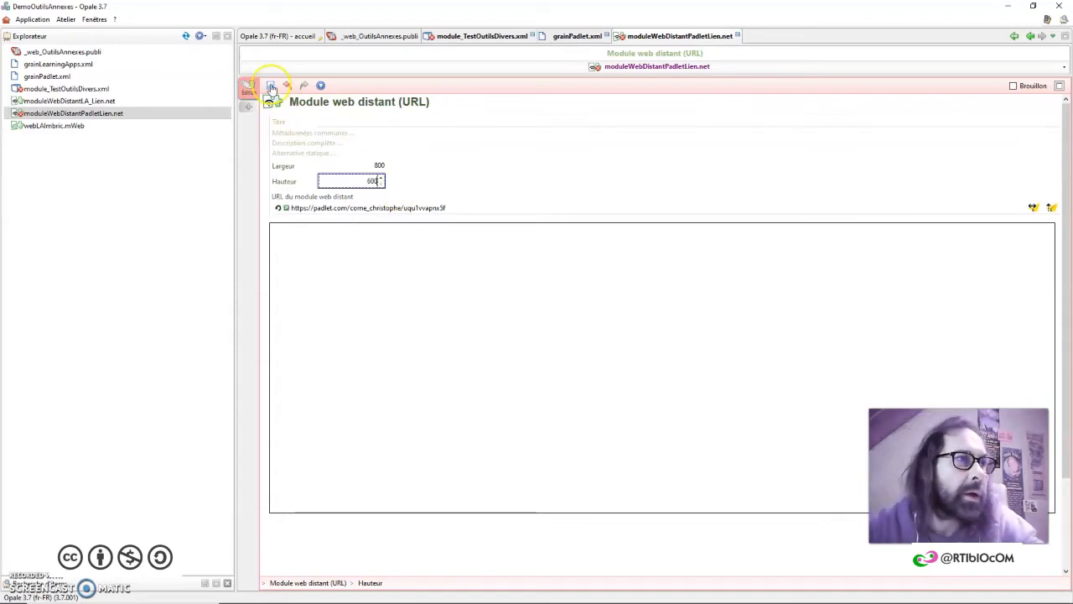
pyautogui.click(271, 86)
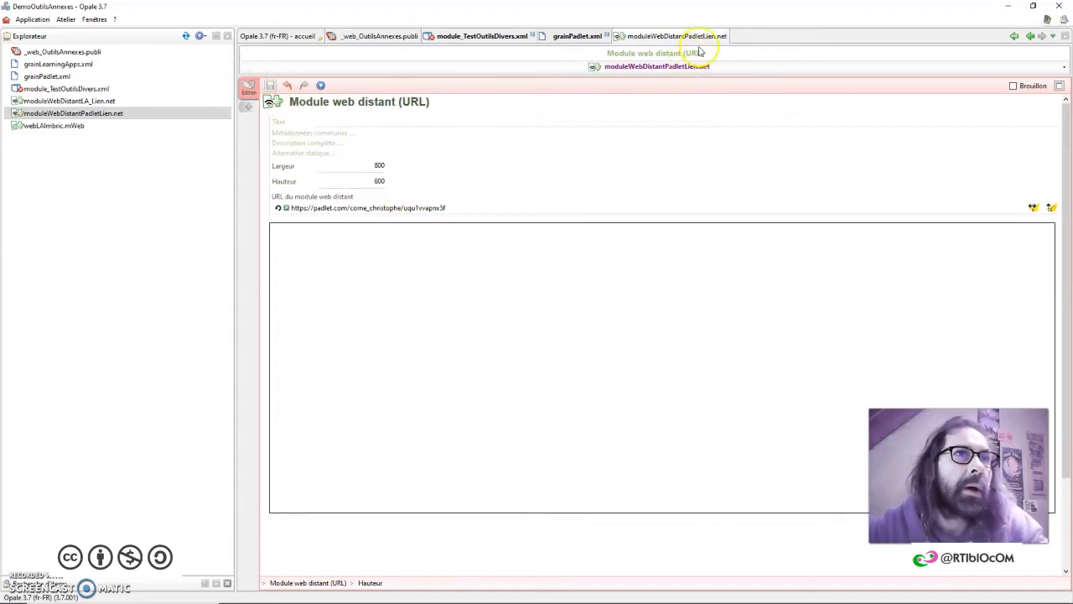
pyautogui.click(724, 36)
pyautogui.click(724, 36)
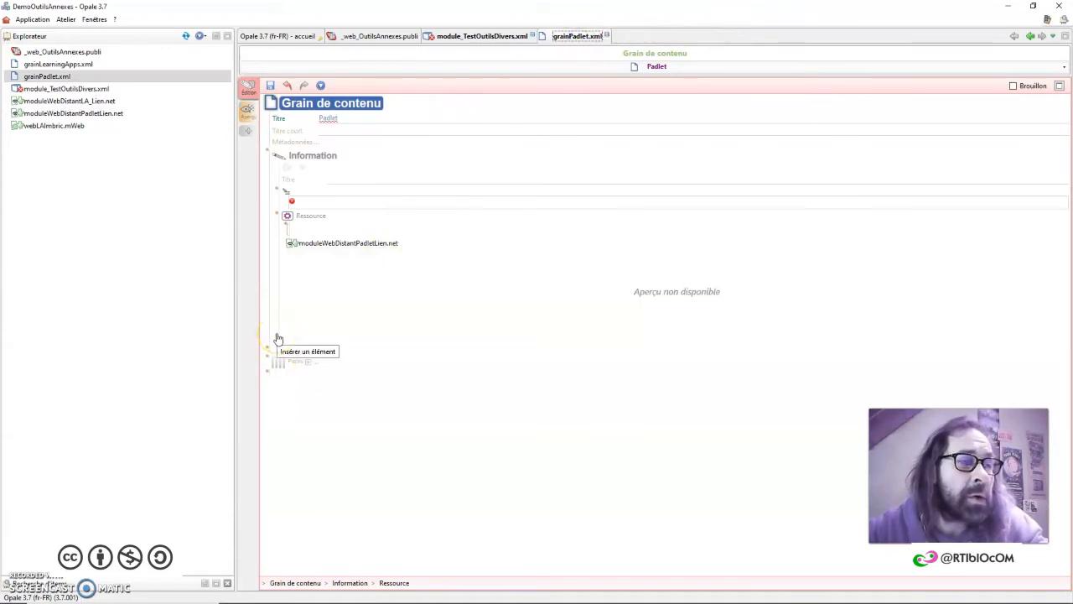
# Add a second Ressource block with a new Module web distant (fragment HTML) item named webPadletImbric and open it for editing
pyautogui.click(278, 338)
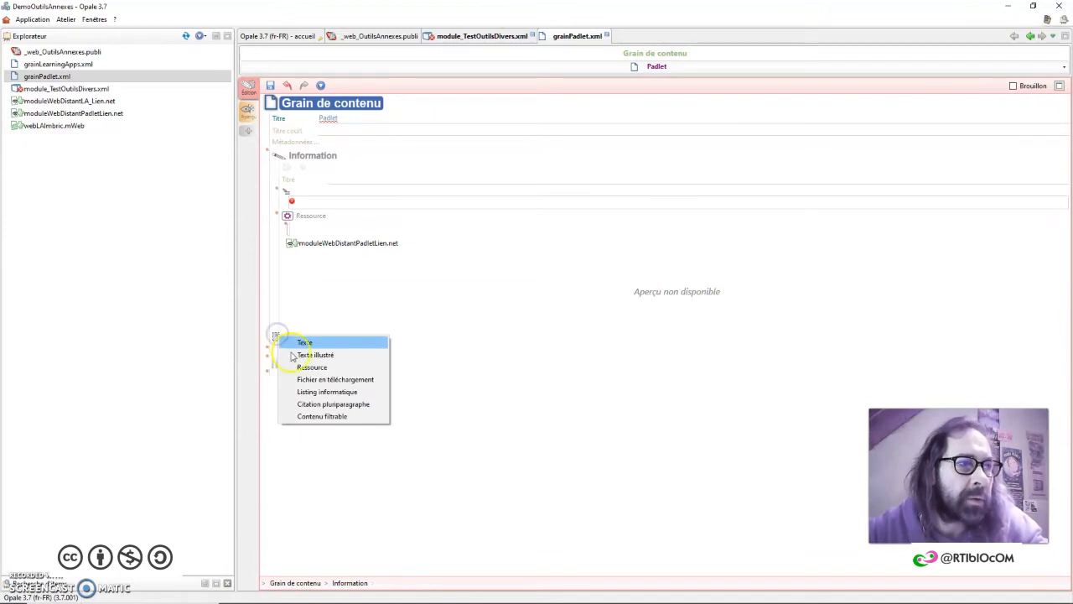
pyautogui.click(294, 364)
pyautogui.click(300, 373)
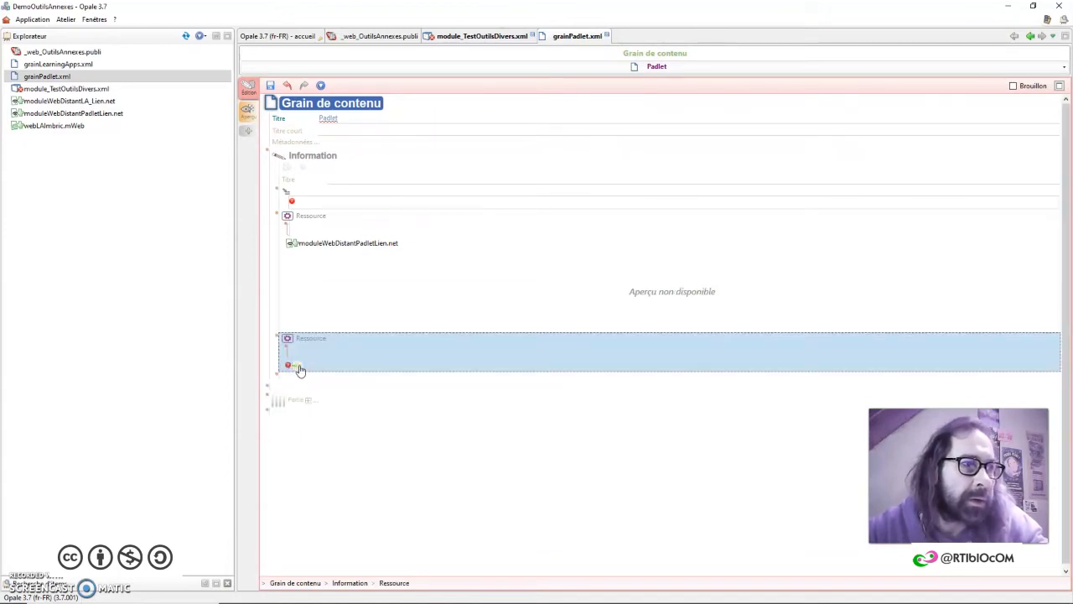
pyautogui.click(348, 397)
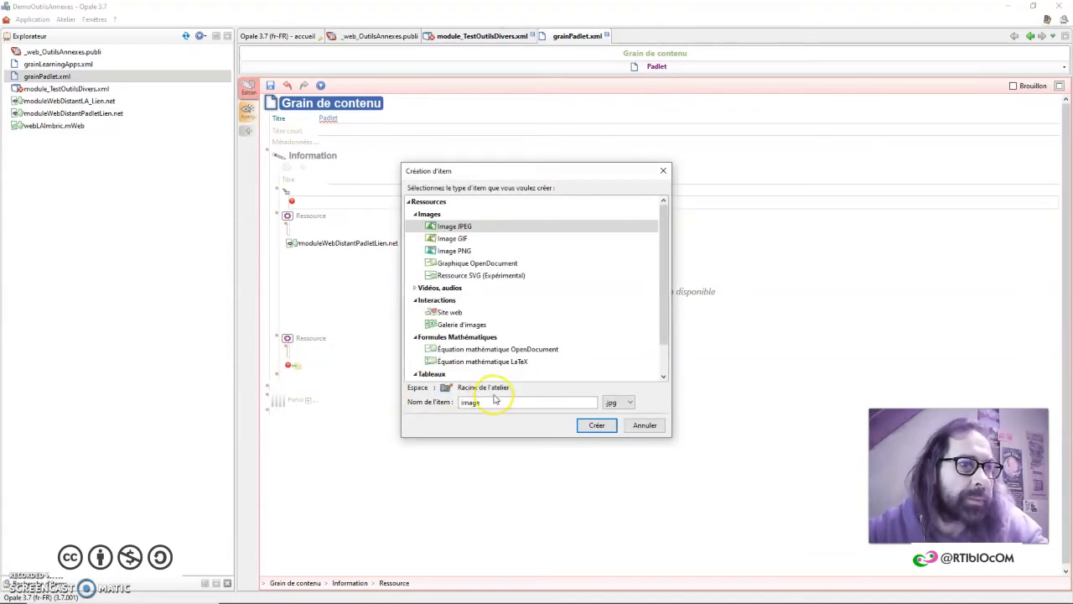
pyautogui.click(660, 361)
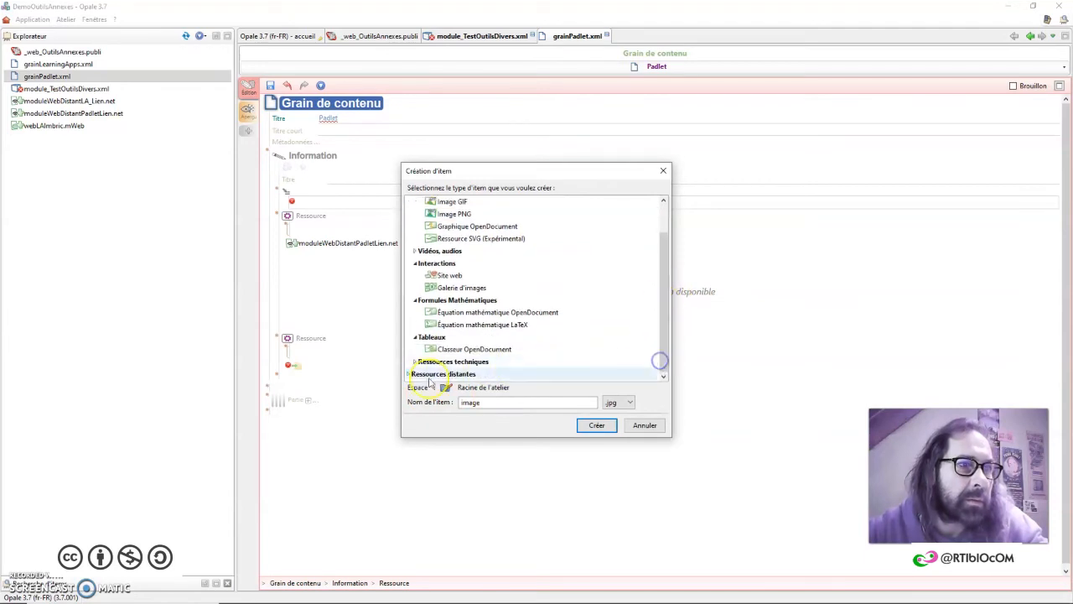
pyautogui.click(409, 373)
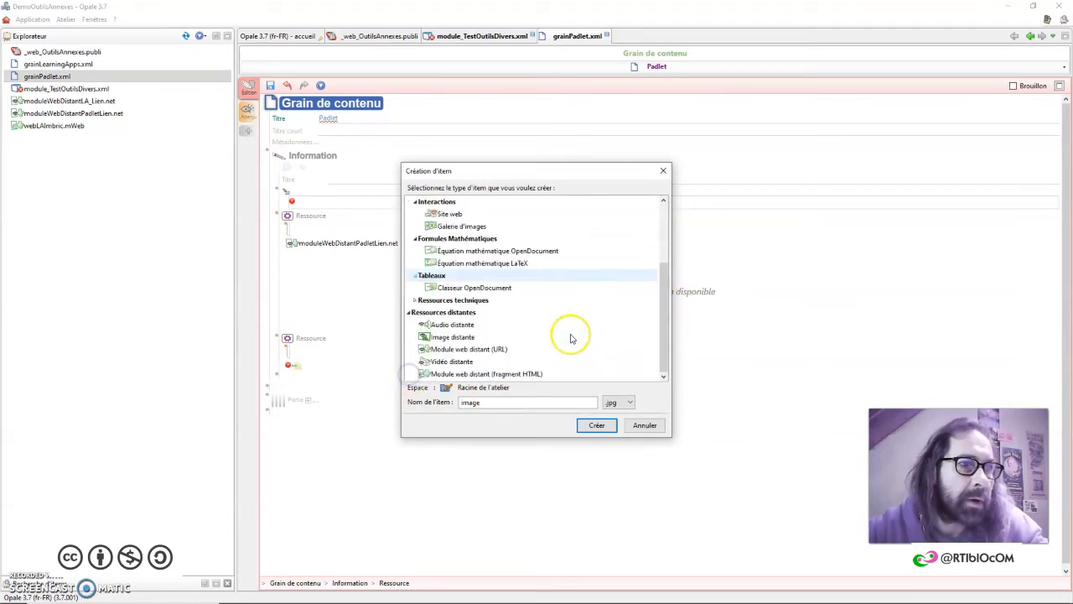
pyautogui.click(535, 376)
pyautogui.click(534, 375)
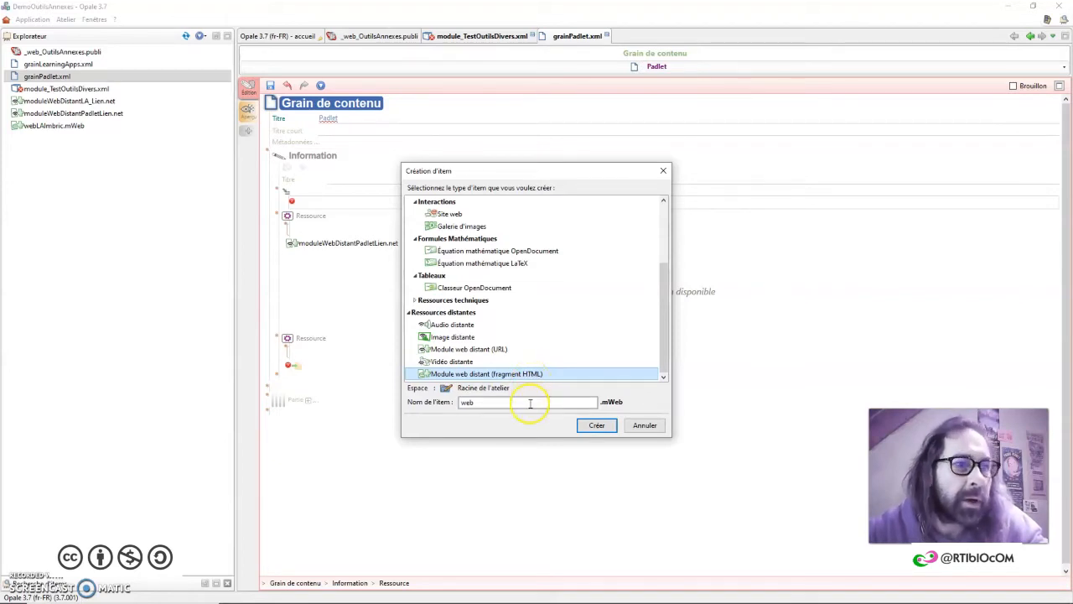
pyautogui.click(530, 402)
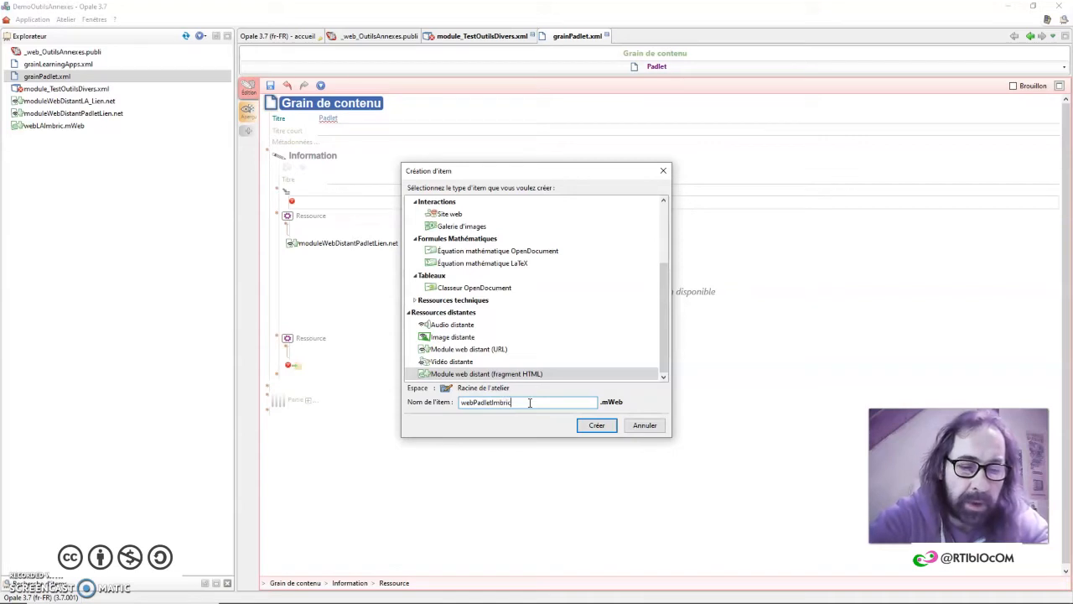
pyautogui.click(596, 425)
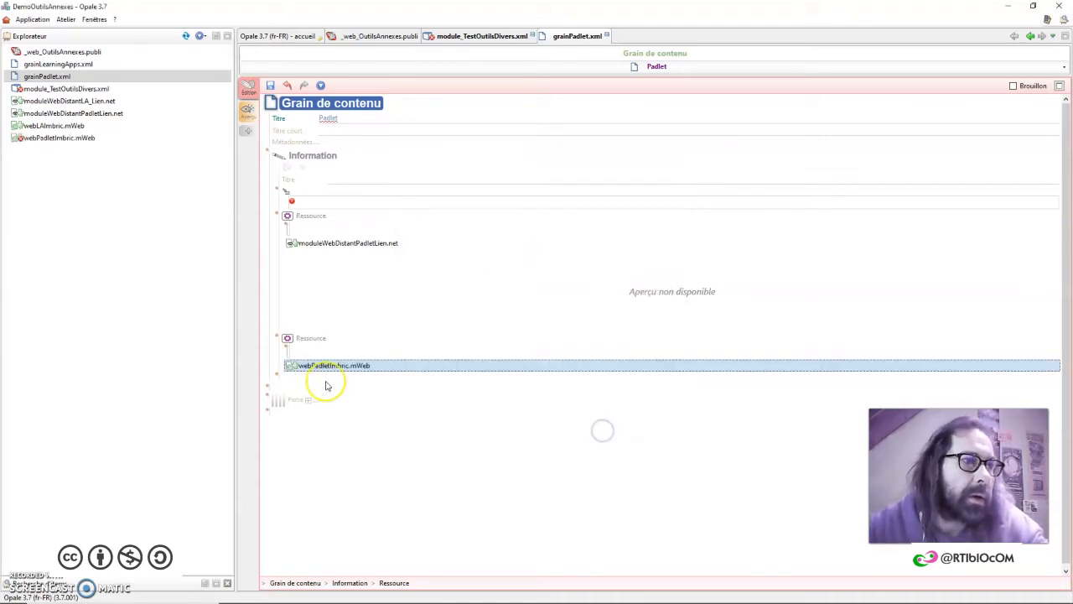
pyautogui.click(335, 366)
pyautogui.doubleClick(337, 366)
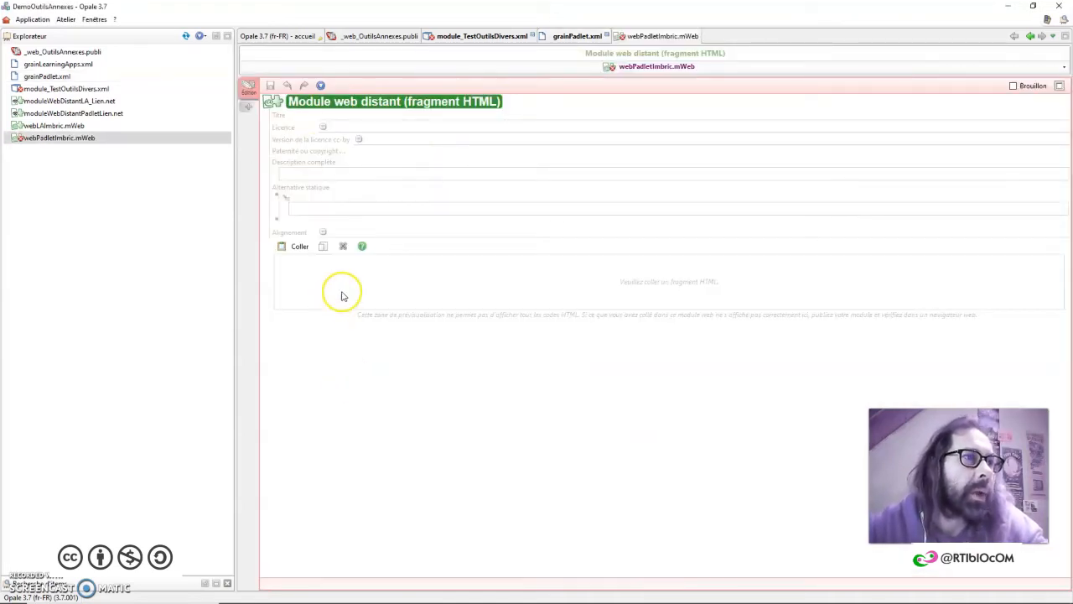
# Switch to the browser, display the padlet's embed code for websites and copy only its iframe element
pyautogui.hotkey('alt', 'Tab')
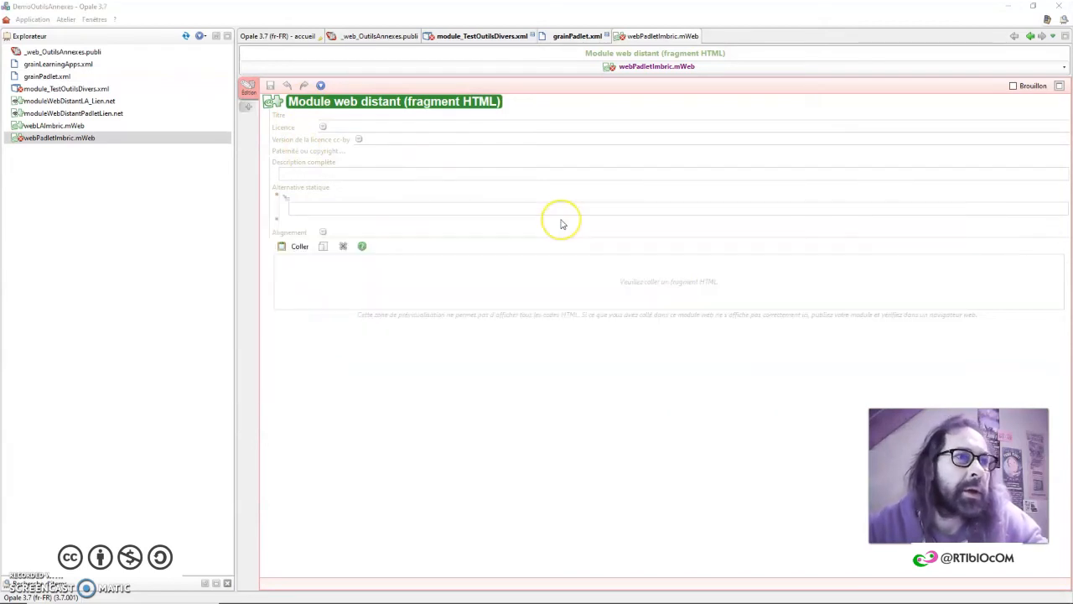
pyautogui.hotkey('alt', 'Tab')
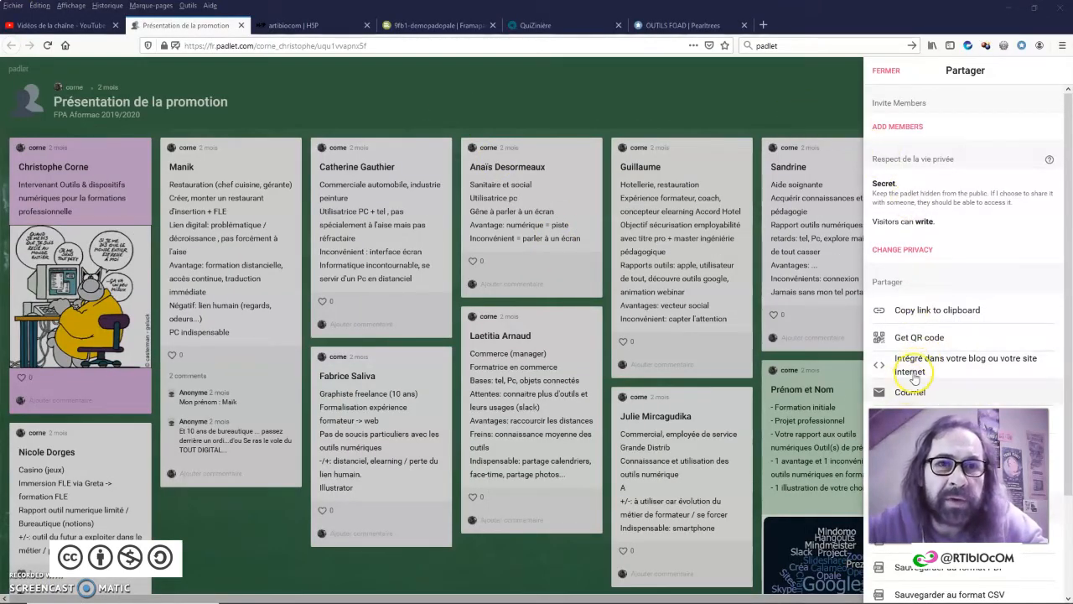
pyautogui.click(907, 364)
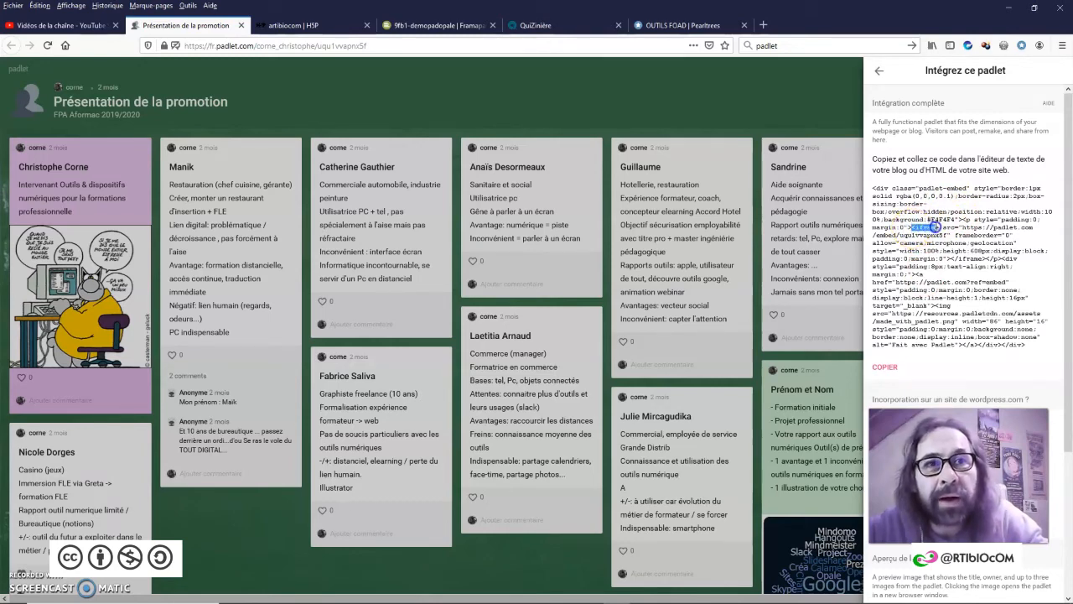
pyautogui.moveTo(938, 228); pyautogui.dragTo(935, 257)
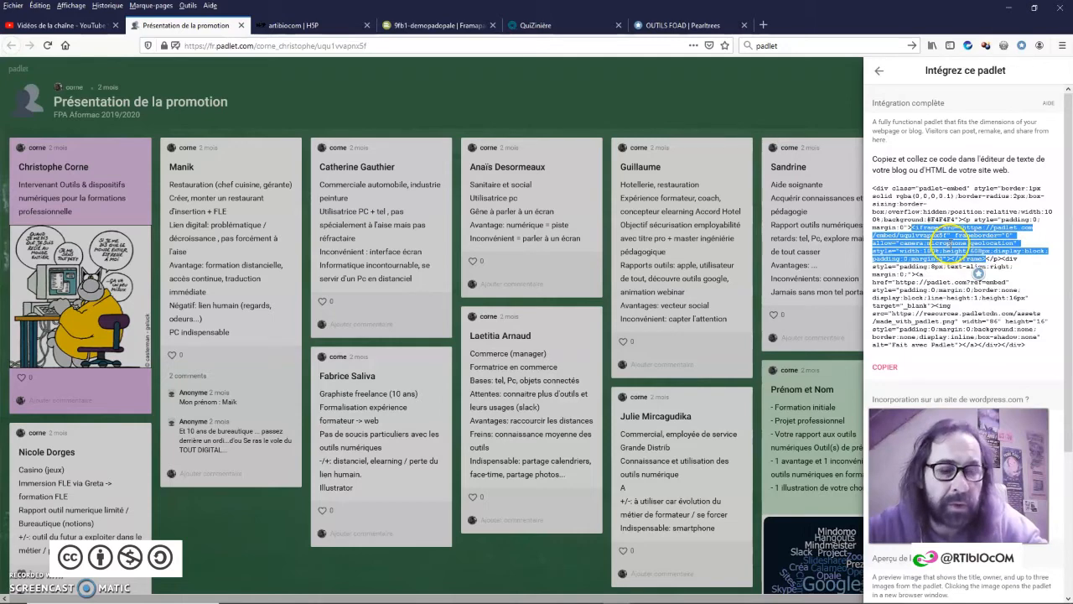
# Switch back to Opale and paste the copied iframe code as the HTML fragment of webPadletImbric
pyautogui.moveTo(705, 597)
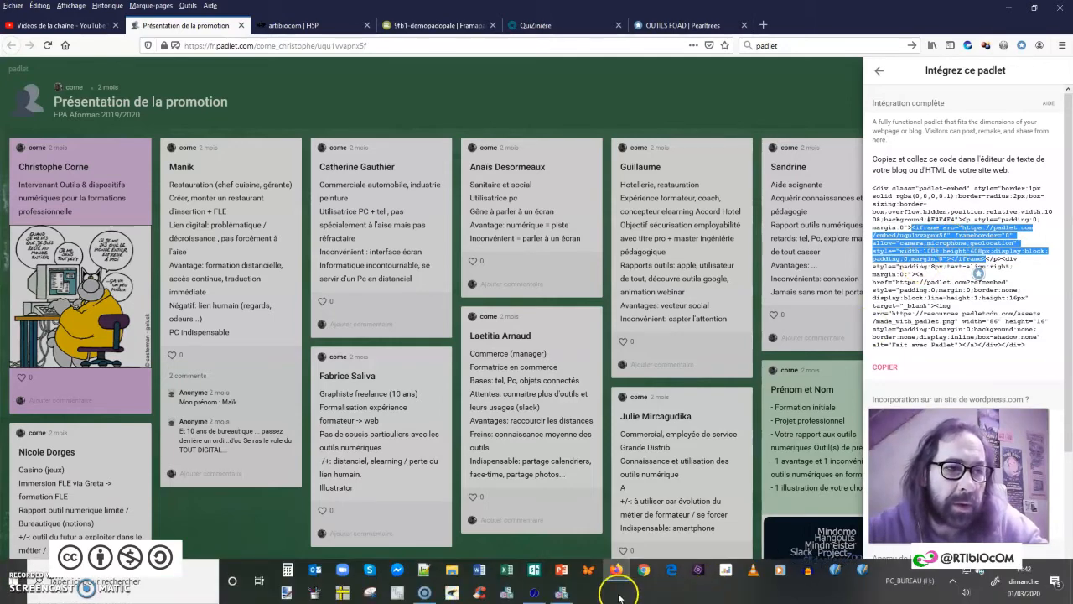
pyautogui.click(562, 592)
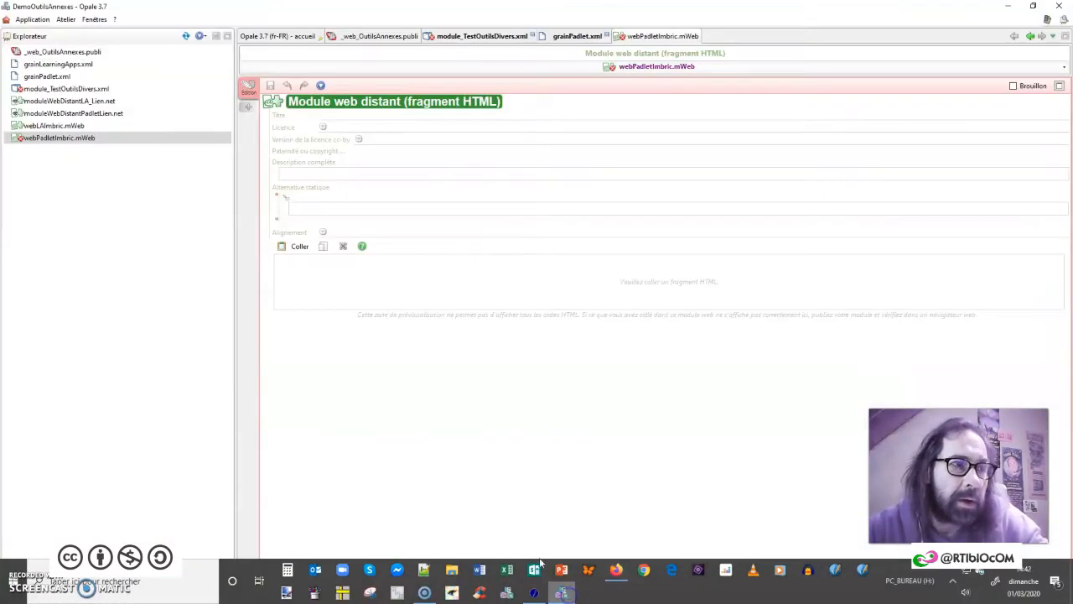
pyautogui.click(284, 248)
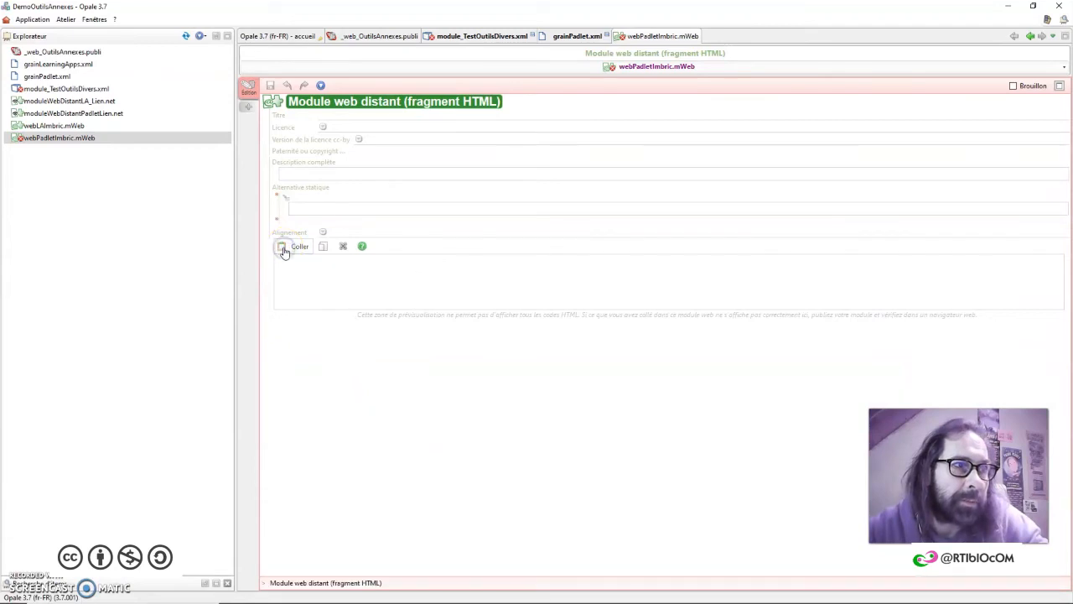
# Title the HTML fragment module "Padlet Code d'imbrication" and save it
pyautogui.click(358, 115)
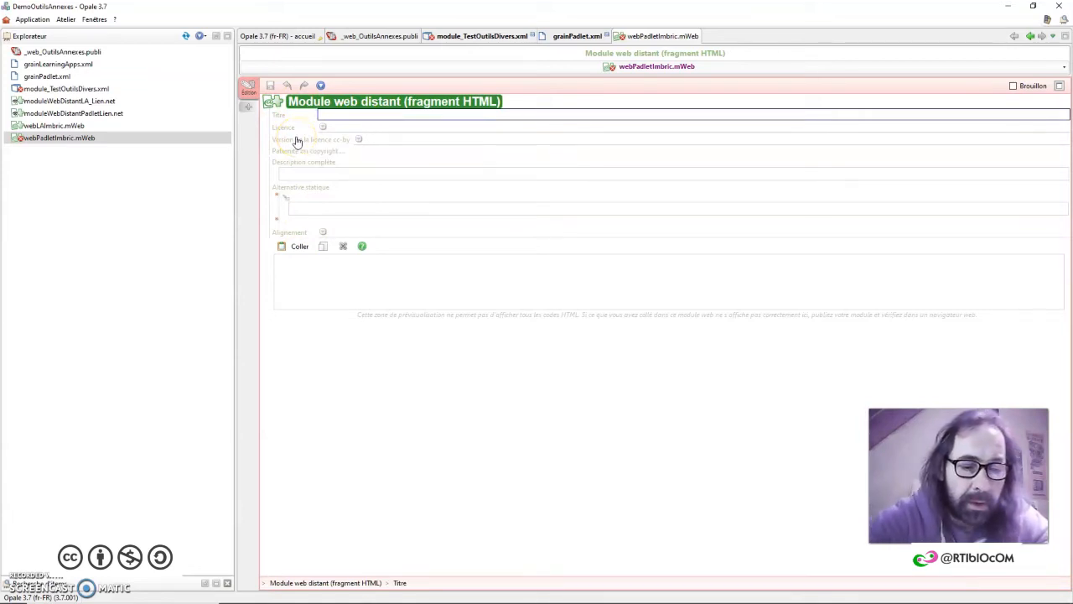
pyautogui.write("Padlet Code d'imbrication")
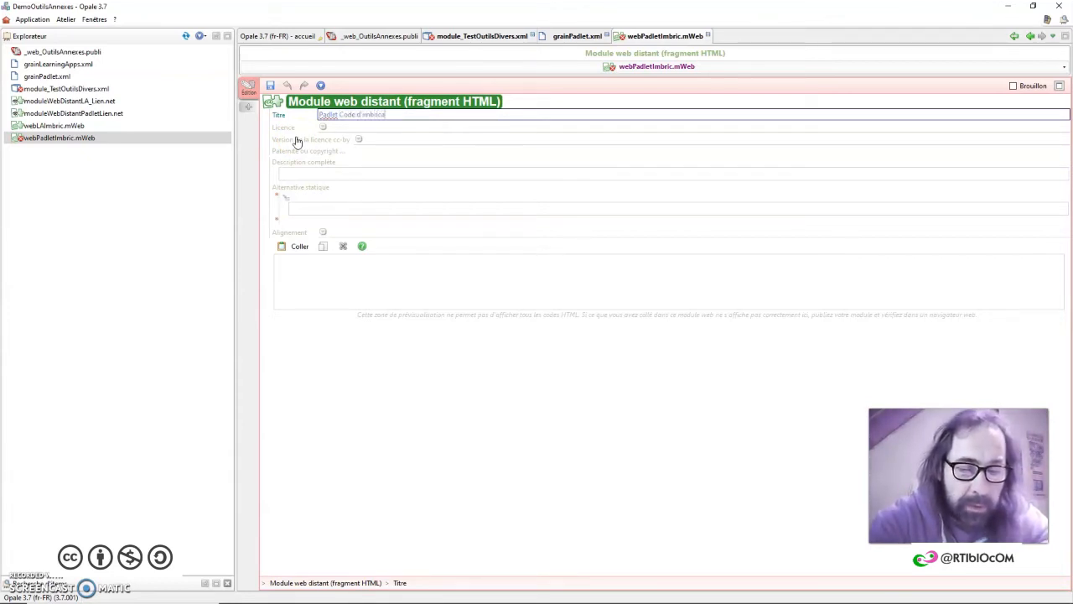
pyautogui.click(269, 86)
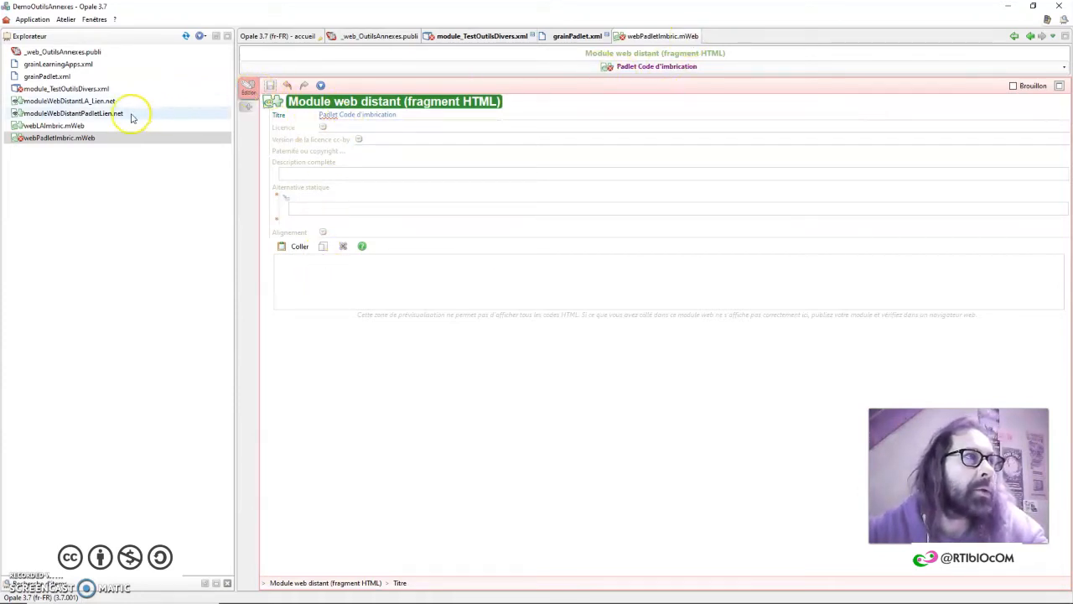
# Switch to Firefox and copy the selected iframe element of the padlet's embed code again
pyautogui.click(321, 275)
pyautogui.hotkey('alt', 'Tab')
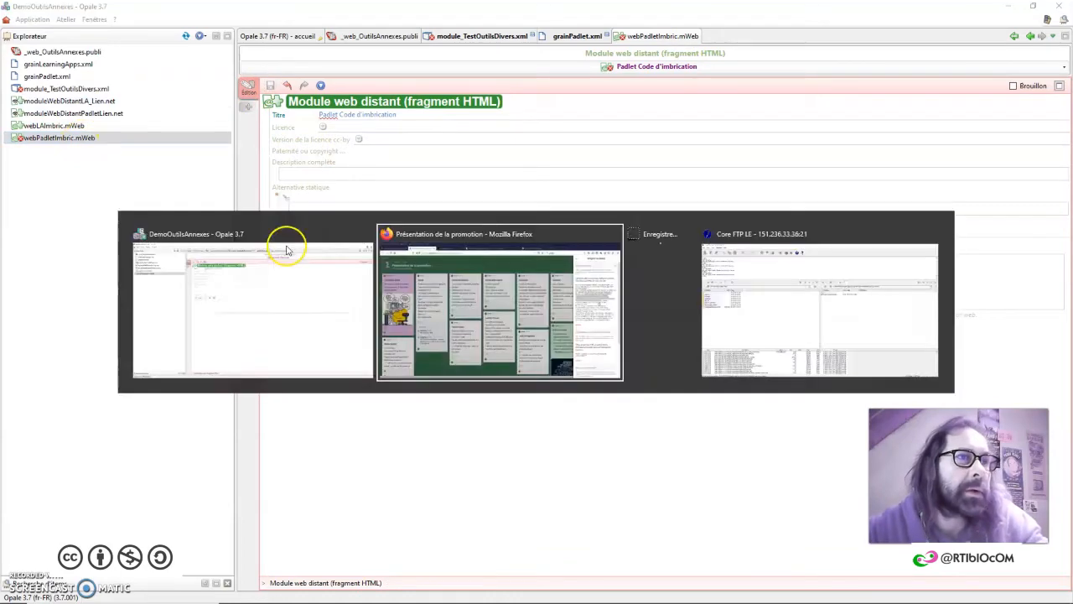
pyautogui.hotkey('alt', 'Tab')
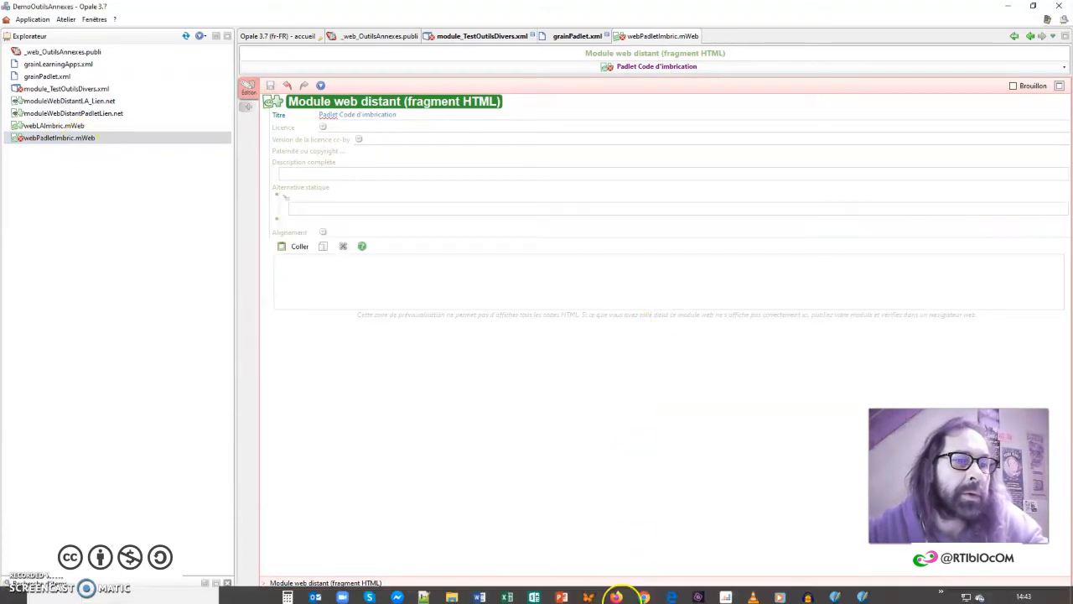
pyautogui.click(616, 595)
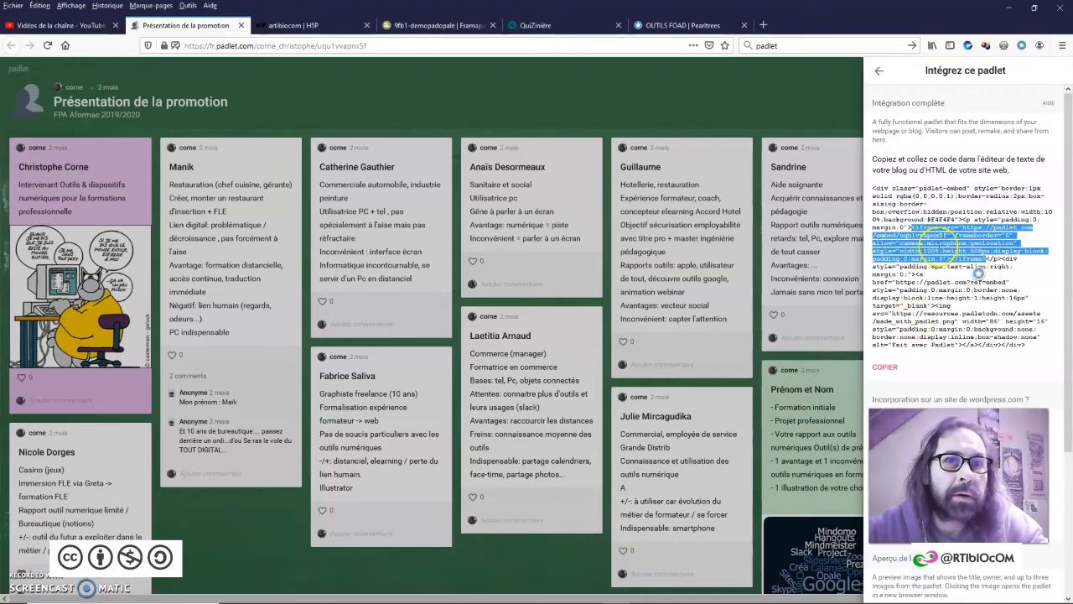
pyautogui.rightClick(931, 246)
pyautogui.click(934, 252)
# Return to Opale, paste the iframe code as the HTML fragment of webPadletImbric, and save and close the item
pyautogui.hotkey('alt', 'Tab')
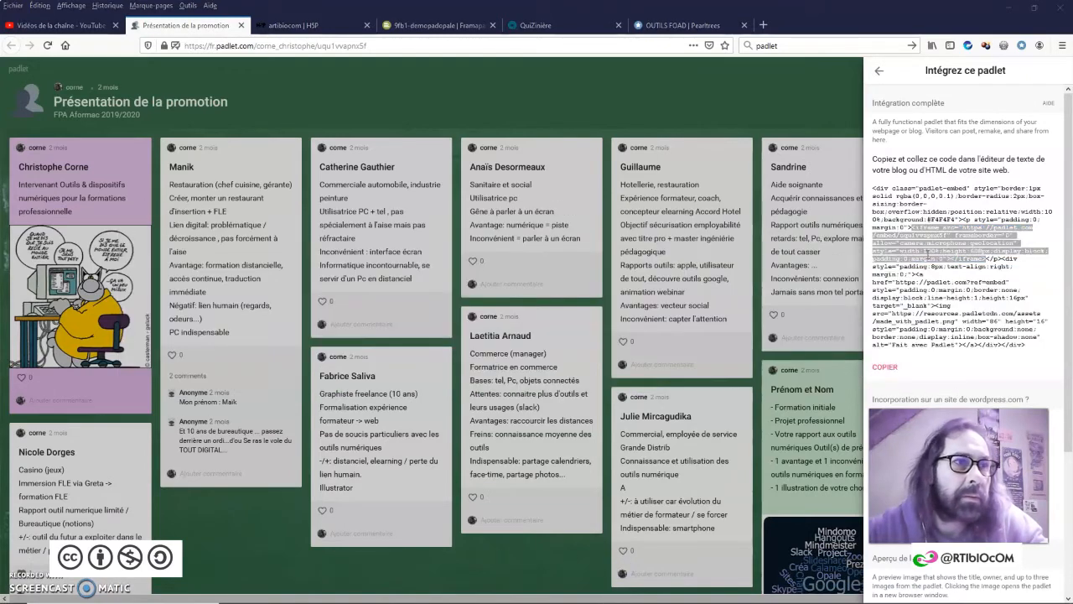
pyautogui.moveTo(642, 597)
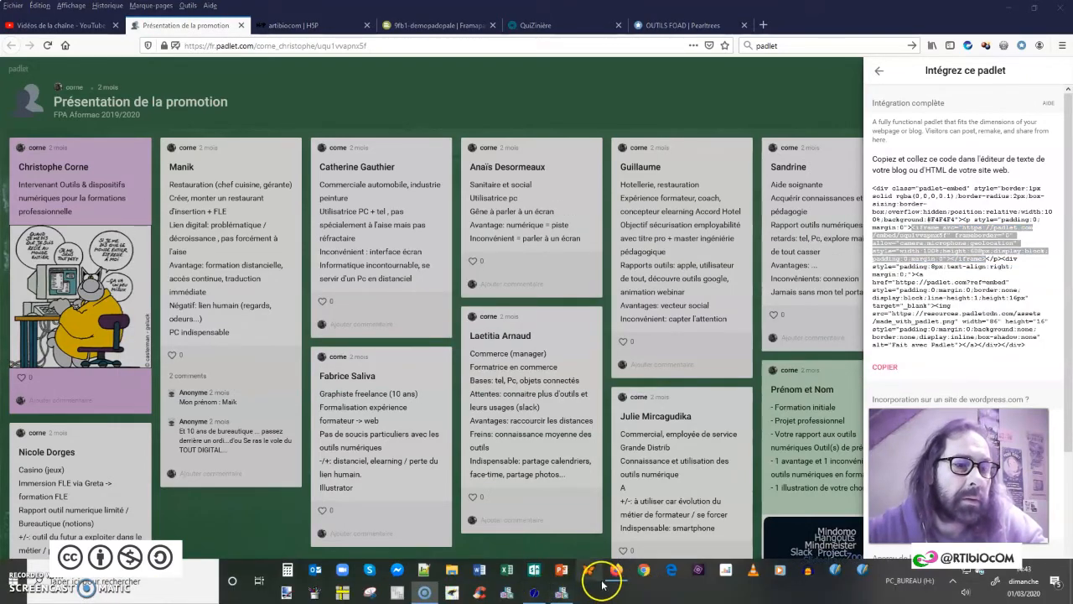
pyautogui.click(560, 593)
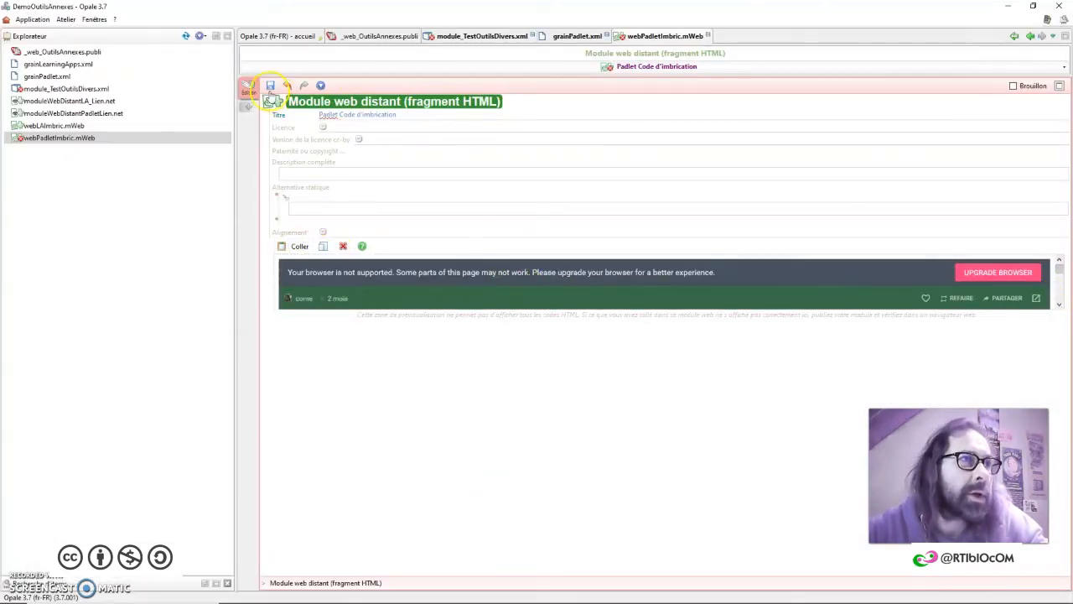
pyautogui.click(270, 85)
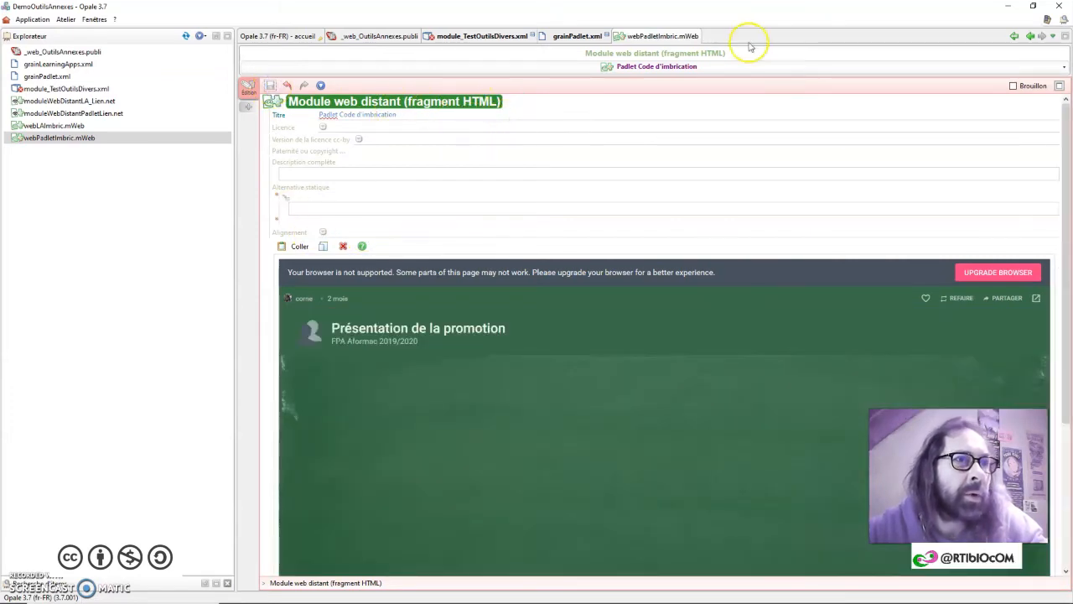
pyautogui.click(698, 37)
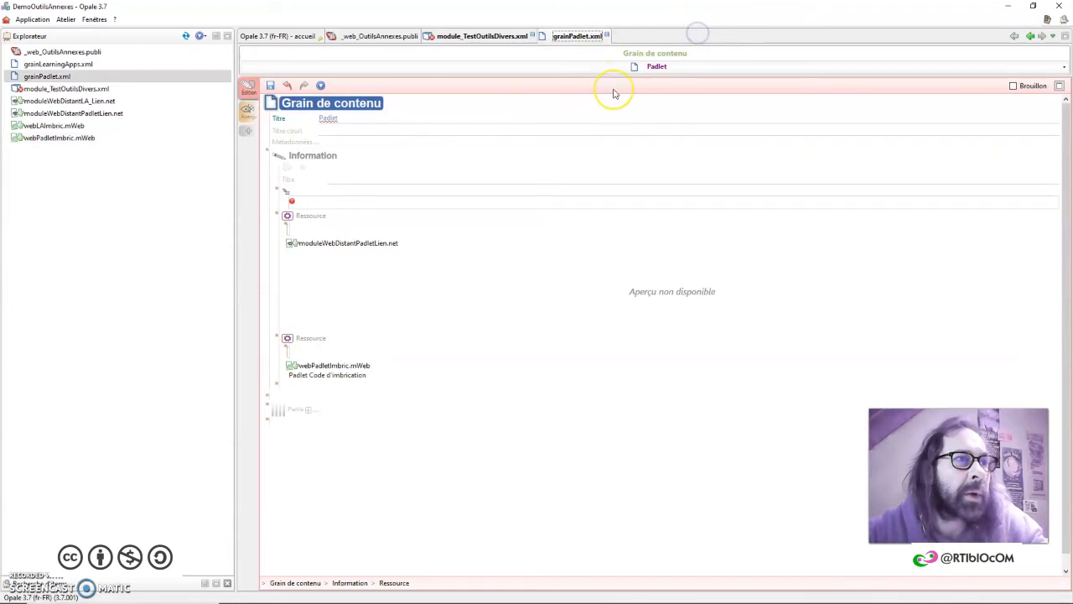
# Delete the empty text block above the first Ressource in grainPadlet, and save and close the grain
pyautogui.click(288, 195)
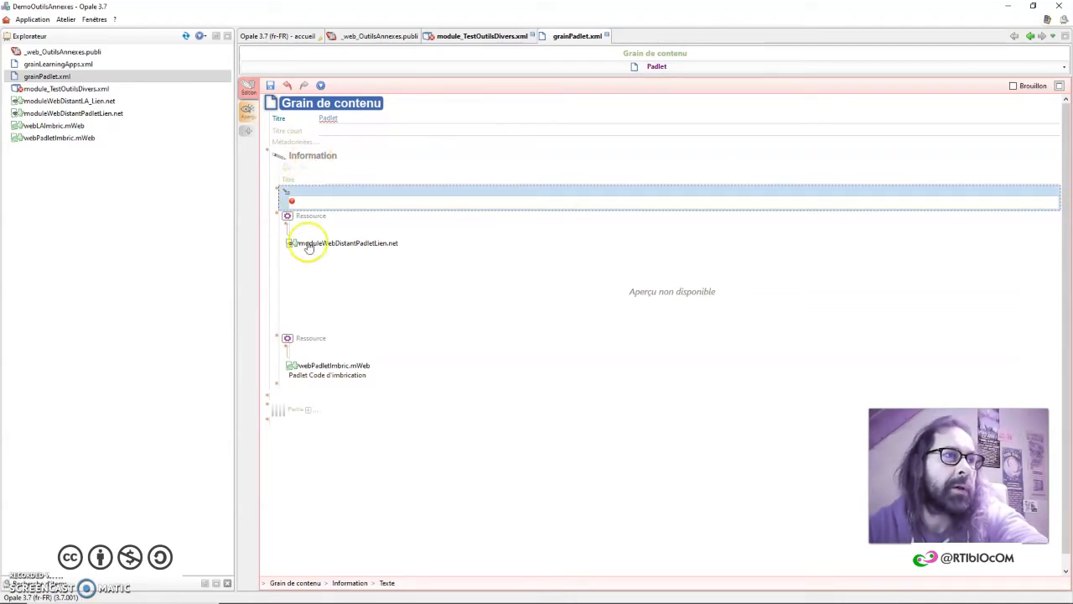
pyautogui.press('Delete')
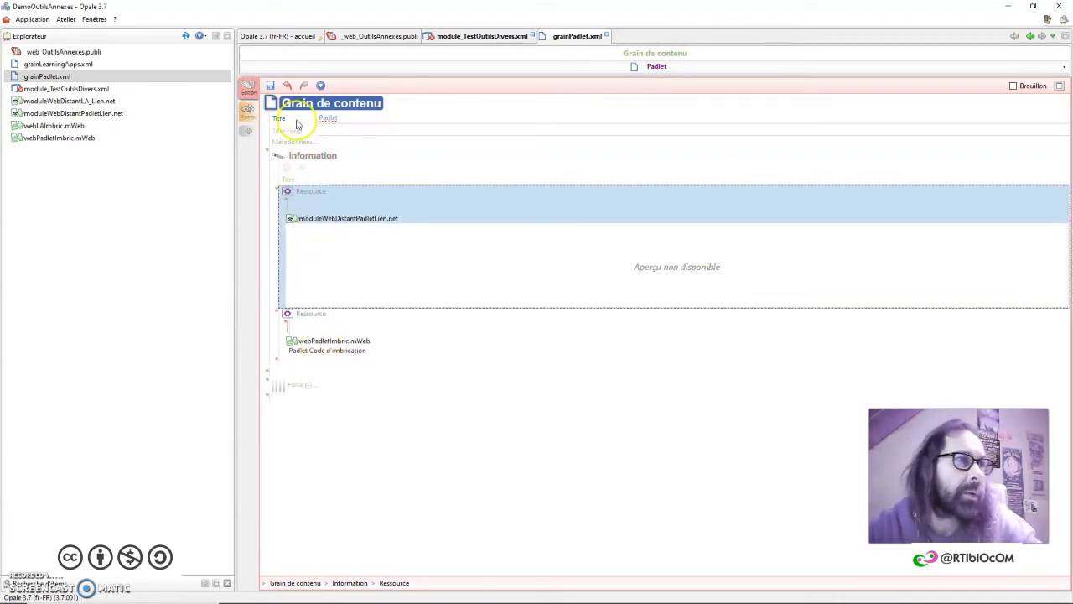
pyautogui.click(270, 85)
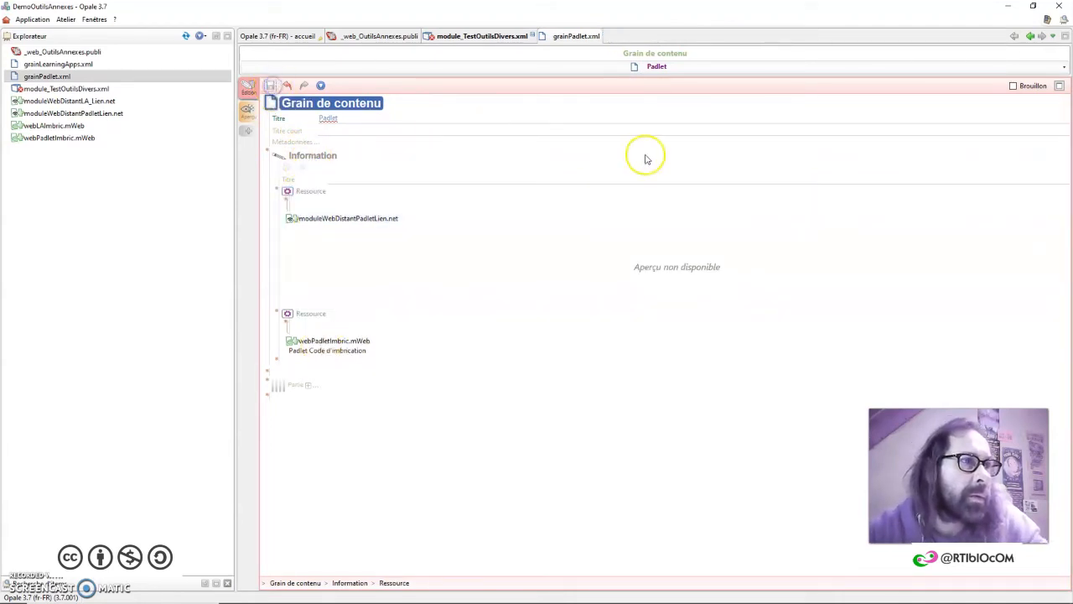
pyautogui.click(597, 36)
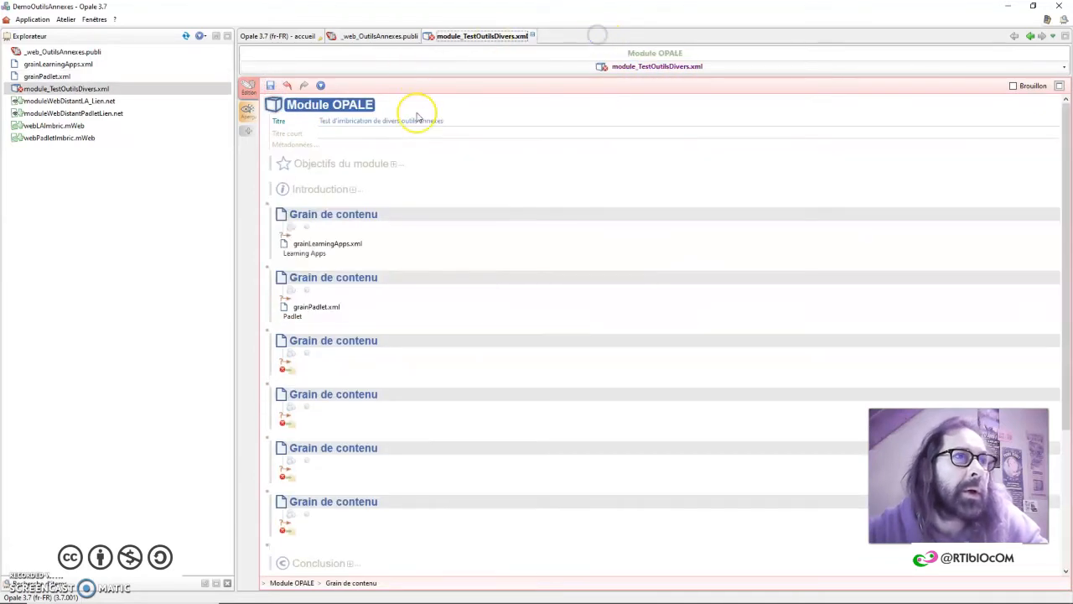
# Create a Grain de contenu item named grainPearltrees in the module's third Grain de contenu block
pyautogui.click(294, 375)
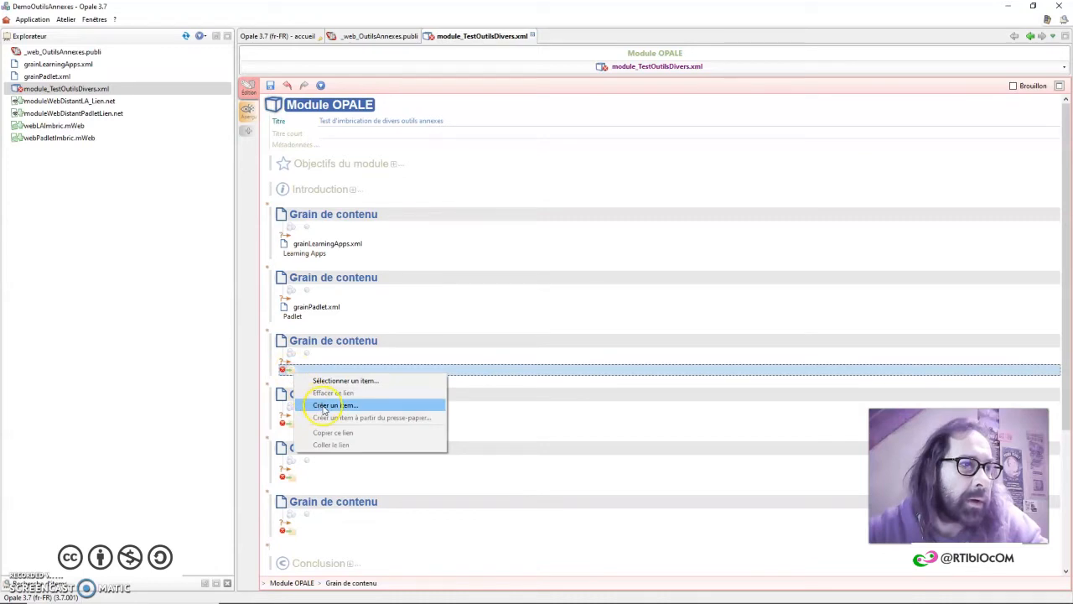
pyautogui.click(323, 406)
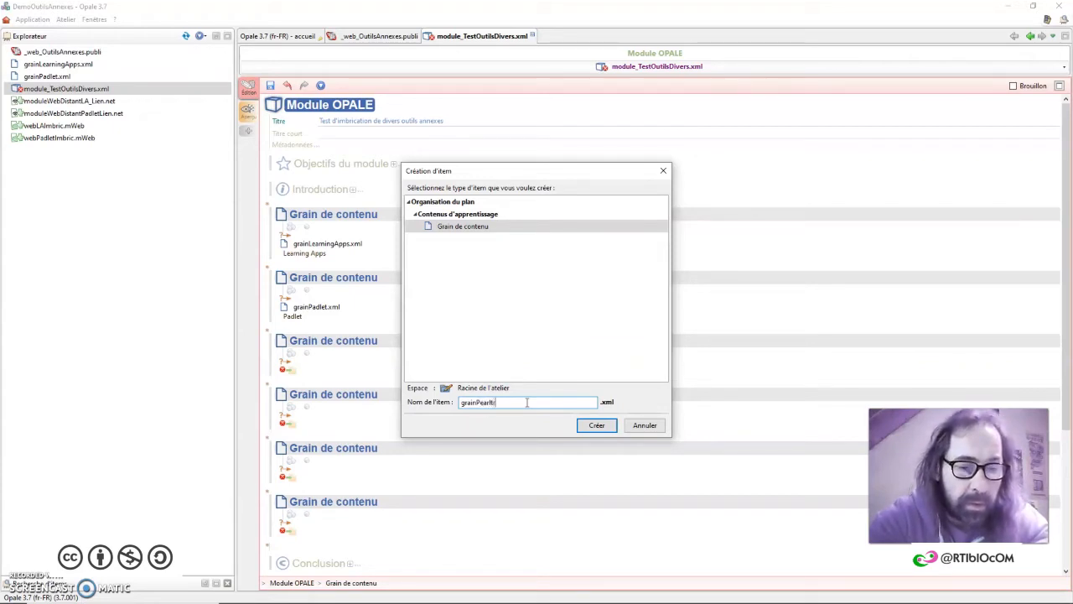
pyautogui.write('rees')
pyautogui.click(579, 427)
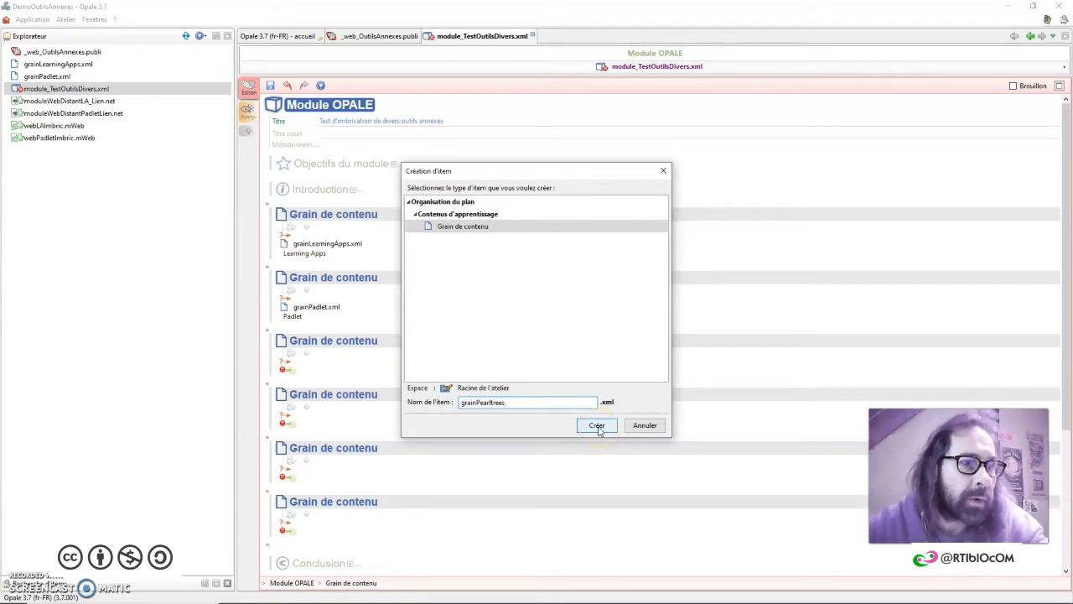
pyautogui.click(597, 426)
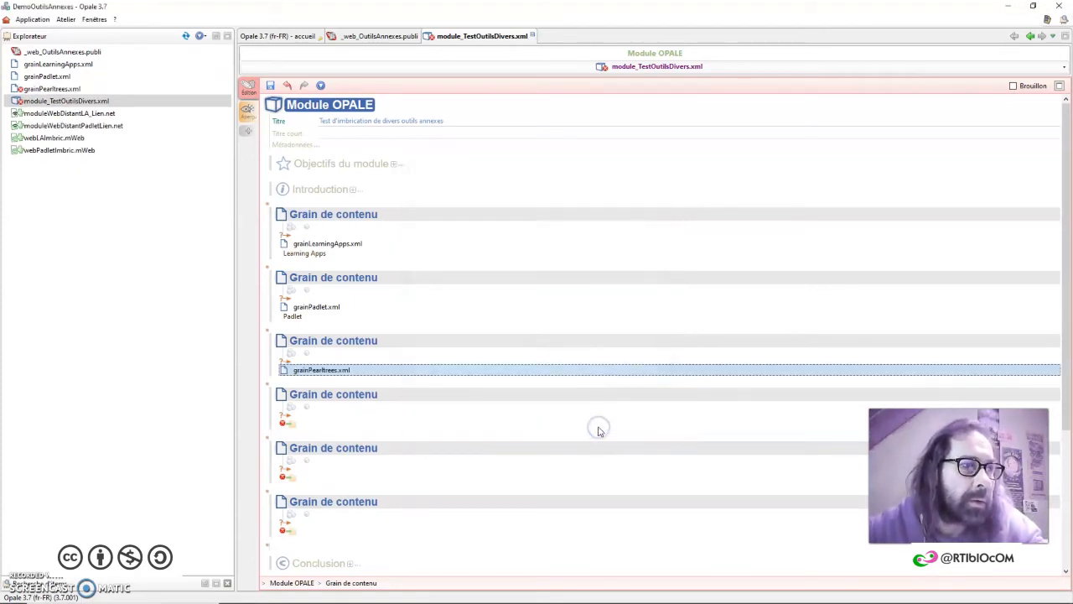
# Open grainPearltrees for editing and title it "Pearltrees"
pyautogui.doubleClick(327, 372)
pyautogui.click(337, 117)
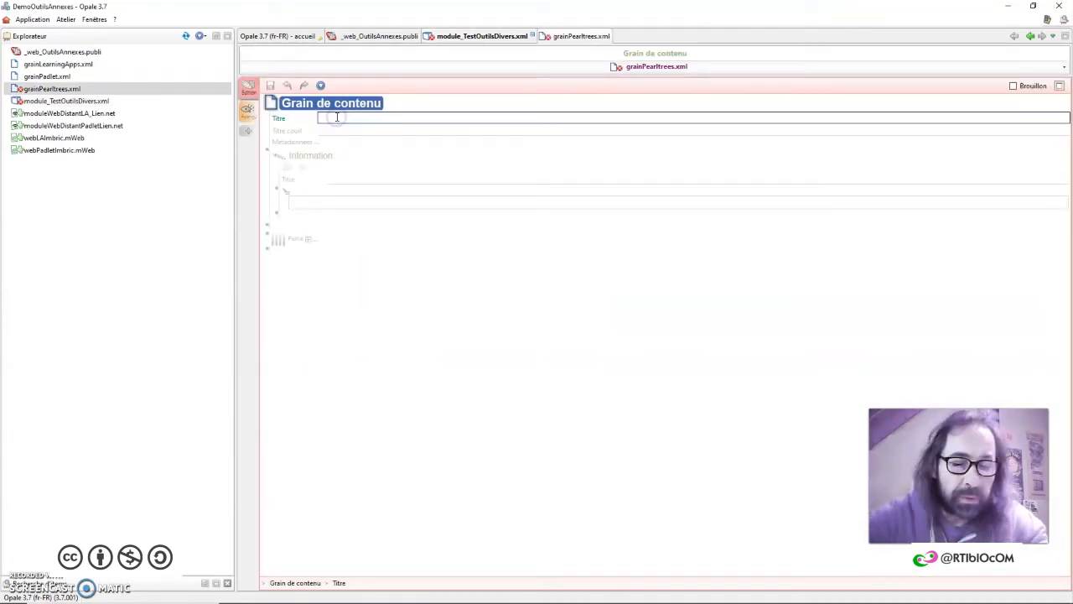
pyautogui.write('Pearltrees')
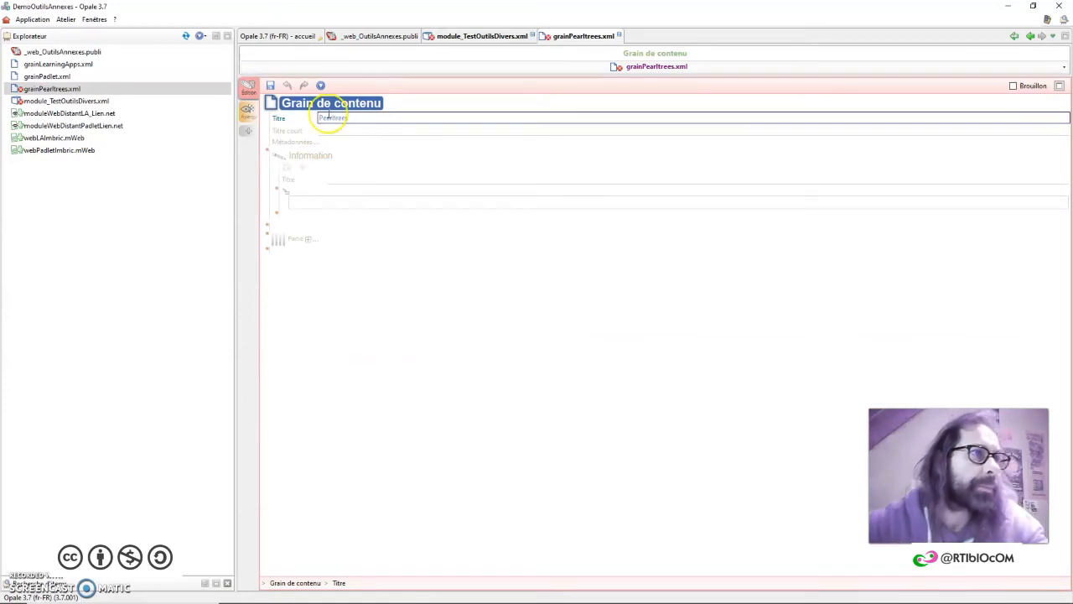
# Add a Ressource block with a new Module web distant (URL) item named moduleWebDistantPearltressLien and open it for editing
pyautogui.click(276, 212)
pyautogui.click(314, 244)
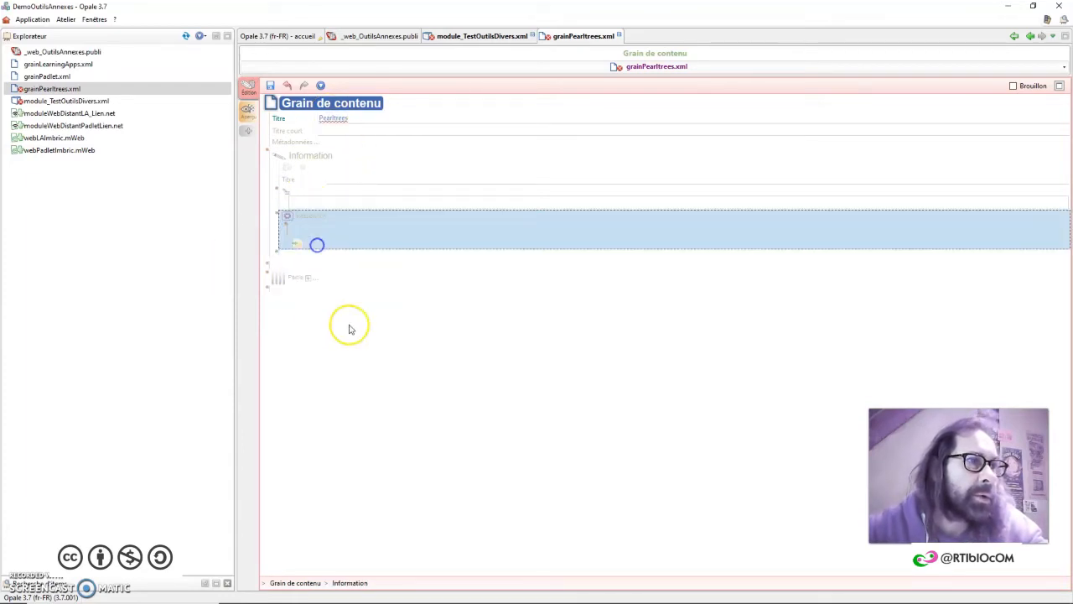
pyautogui.click(295, 243)
pyautogui.click(338, 277)
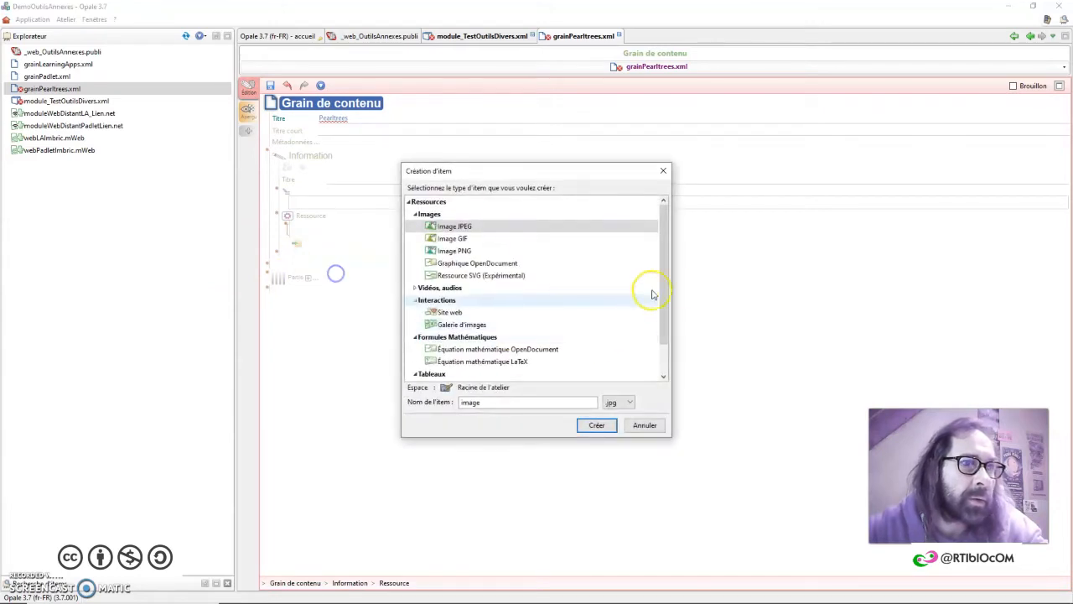
pyautogui.scroll(-2, 661, 319)
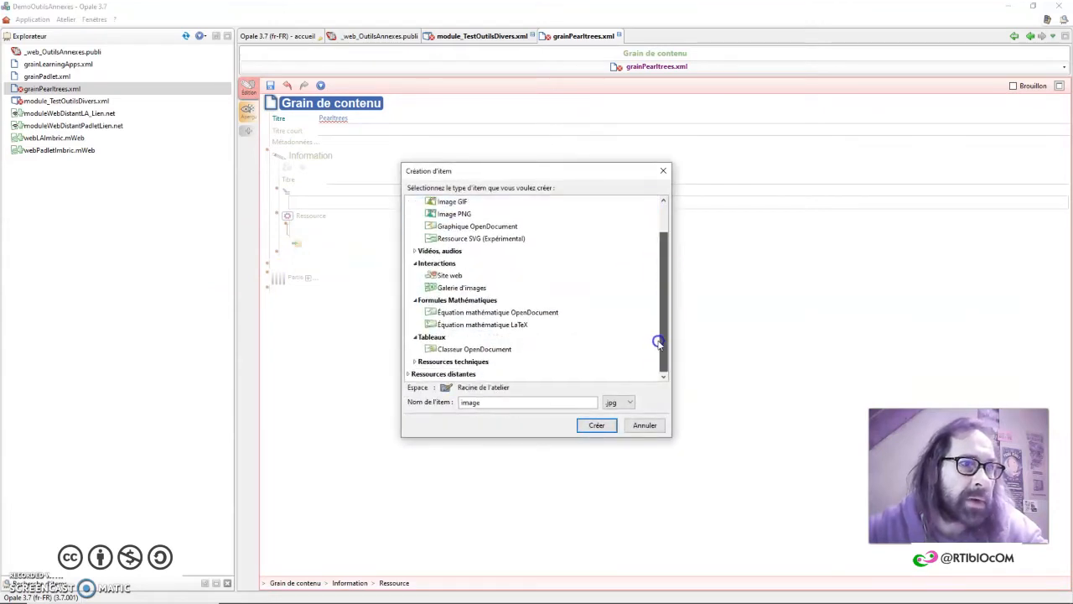
pyautogui.click(408, 375)
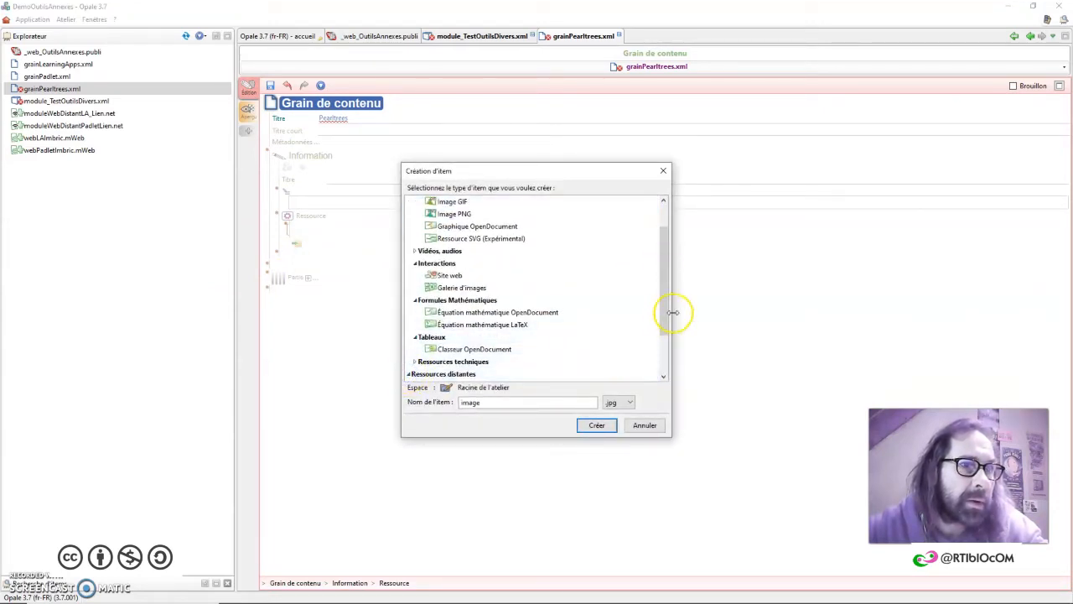
pyautogui.click(660, 375)
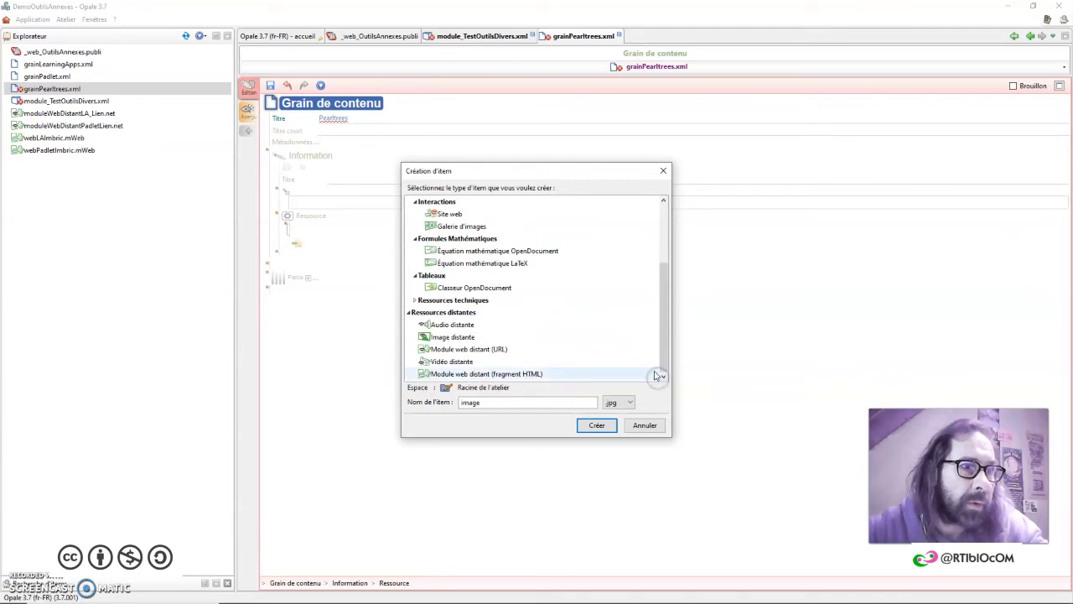
pyautogui.click(480, 350)
pyautogui.click(527, 406)
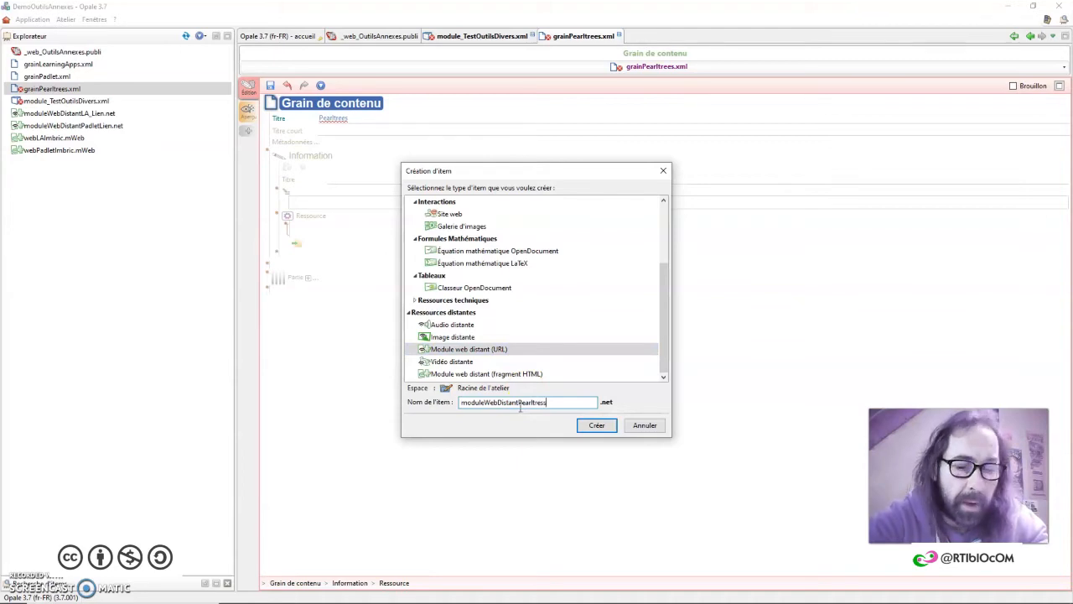
pyautogui.write('PearltressLien')
pyautogui.click(596, 425)
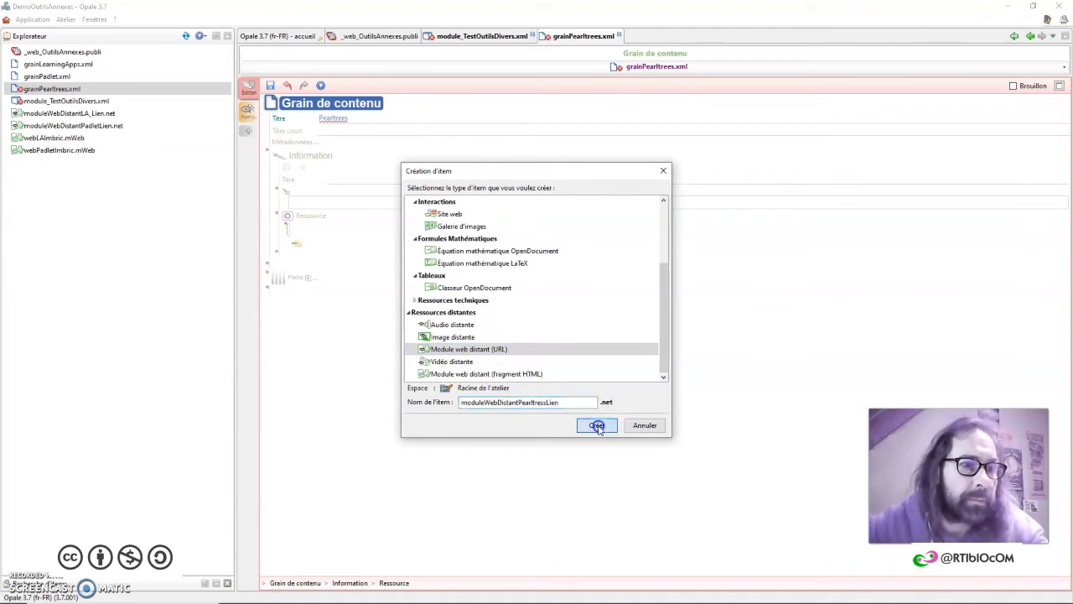
pyautogui.click(324, 244)
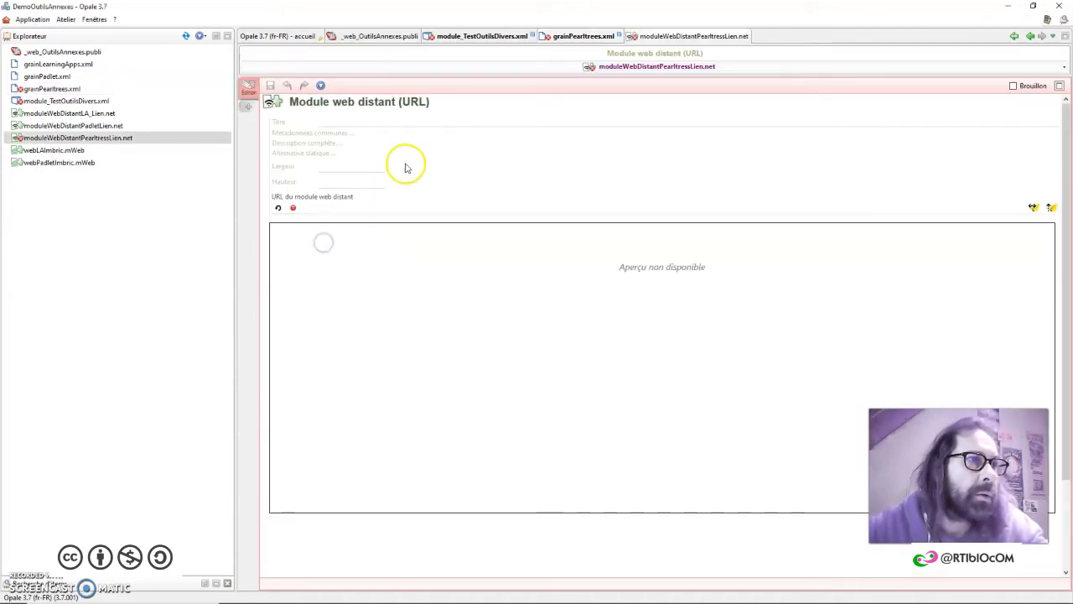
# Title the remote web module "Pearltrees Lien direct" and set its width to 800 and height to 600
pyautogui.click(333, 121)
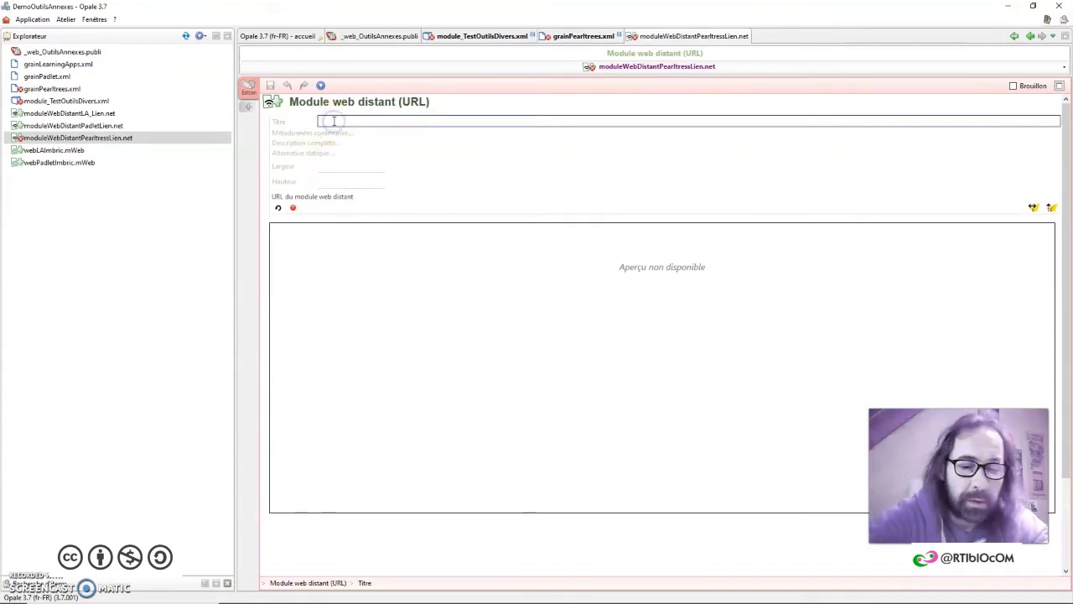
pyautogui.write('Pea')
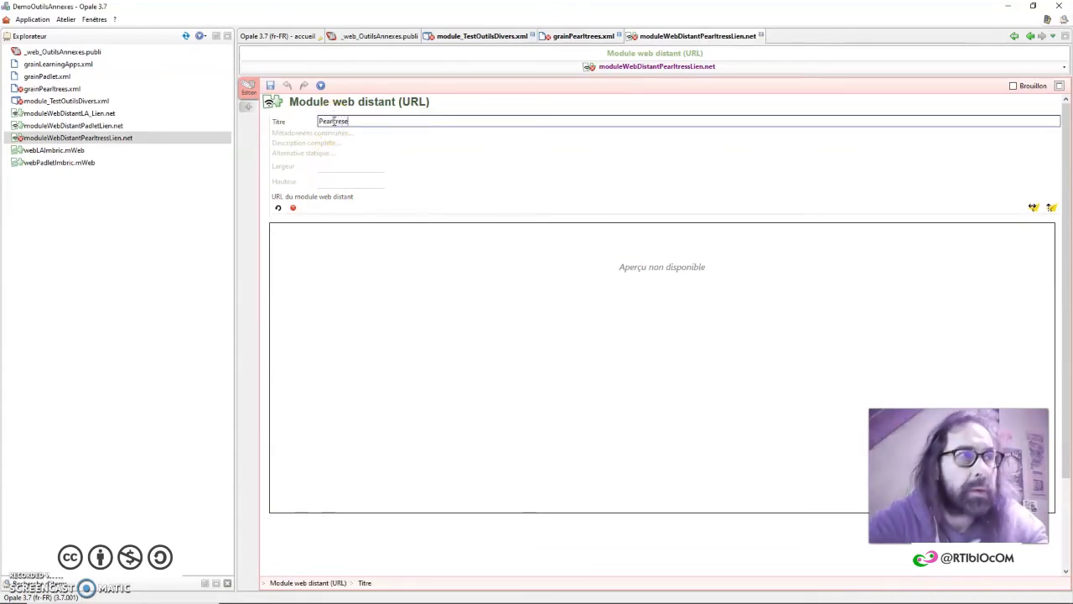
pyautogui.write('rltrees')
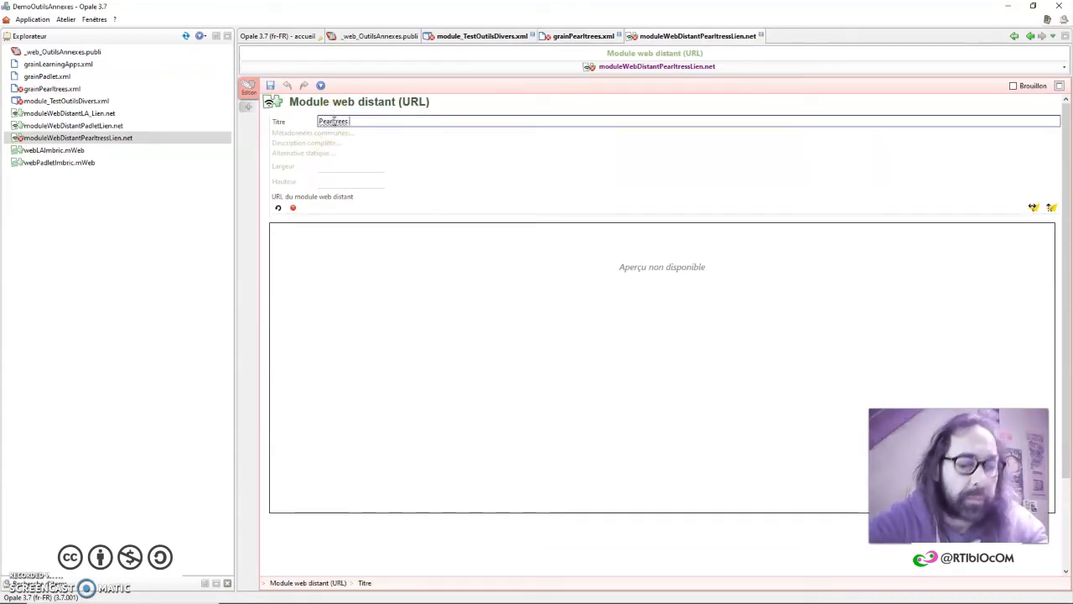
pyautogui.write(' Lien direct')
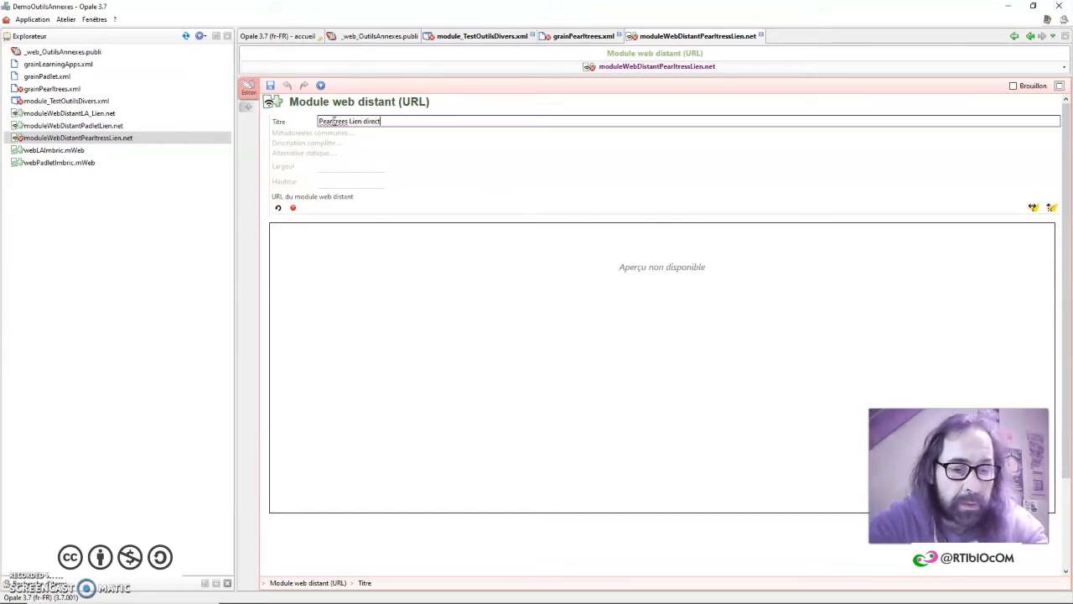
pyautogui.click(357, 165)
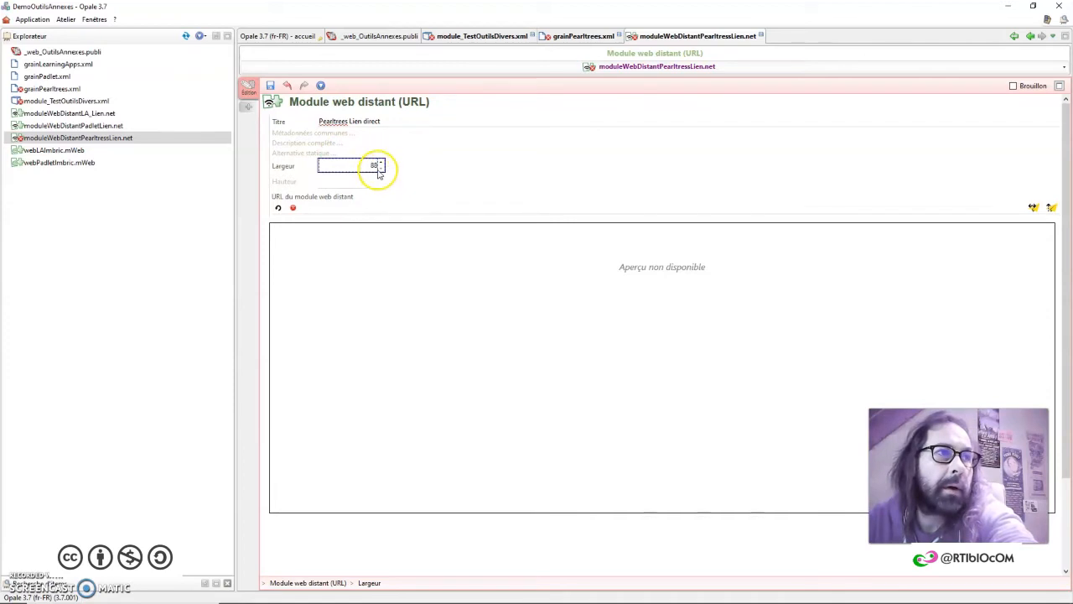
pyautogui.click(366, 182)
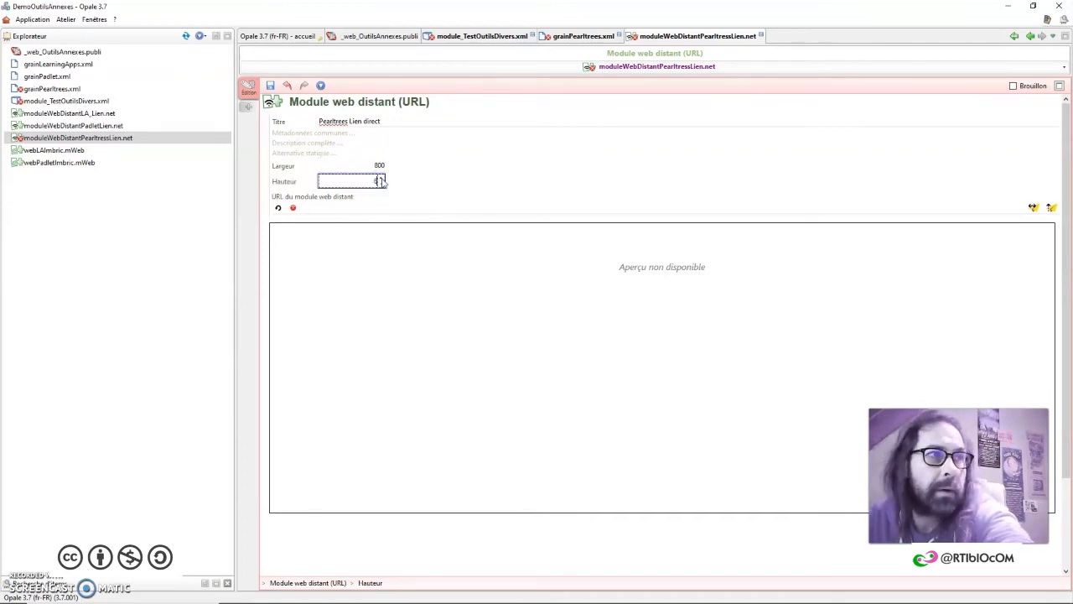
# Switch to Firefox, close the Padlet page and bring up the OUTILS FOAD collection on Pearltrees
pyautogui.click(334, 209)
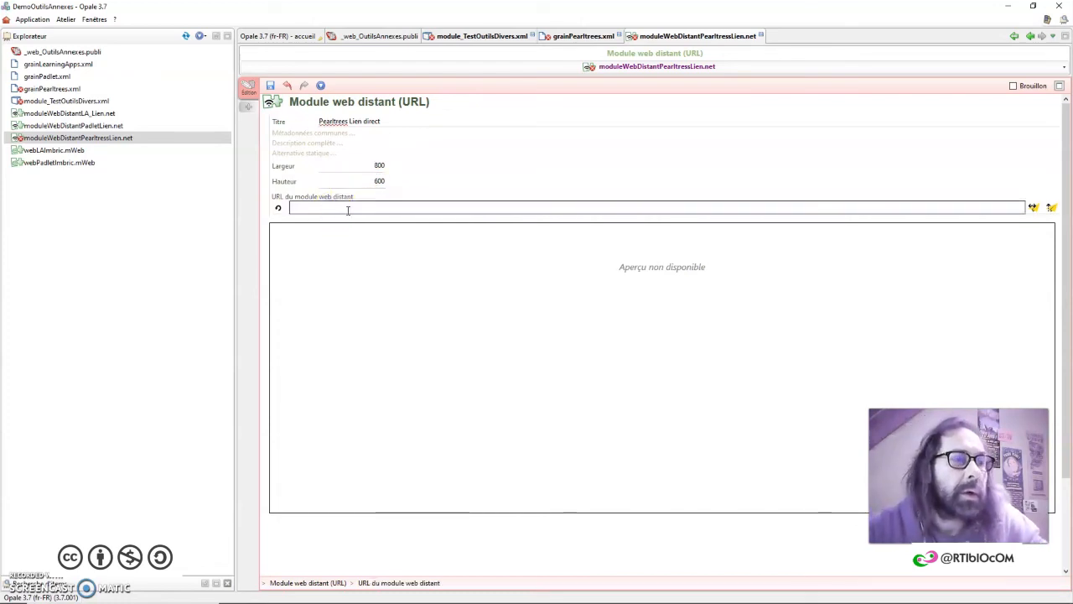
pyautogui.moveTo(498, 592)
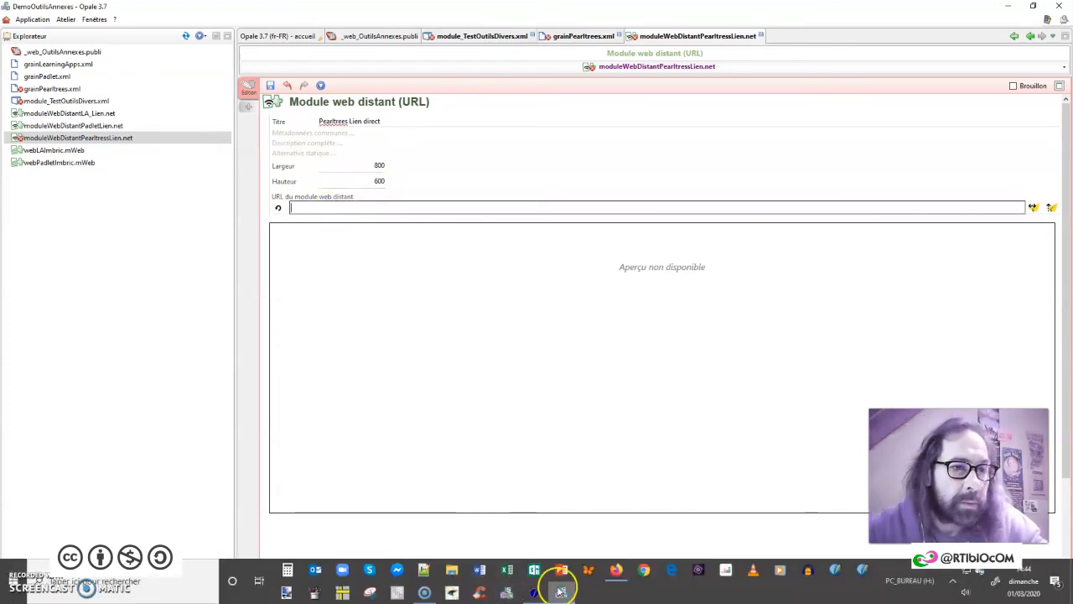
pyautogui.click(618, 571)
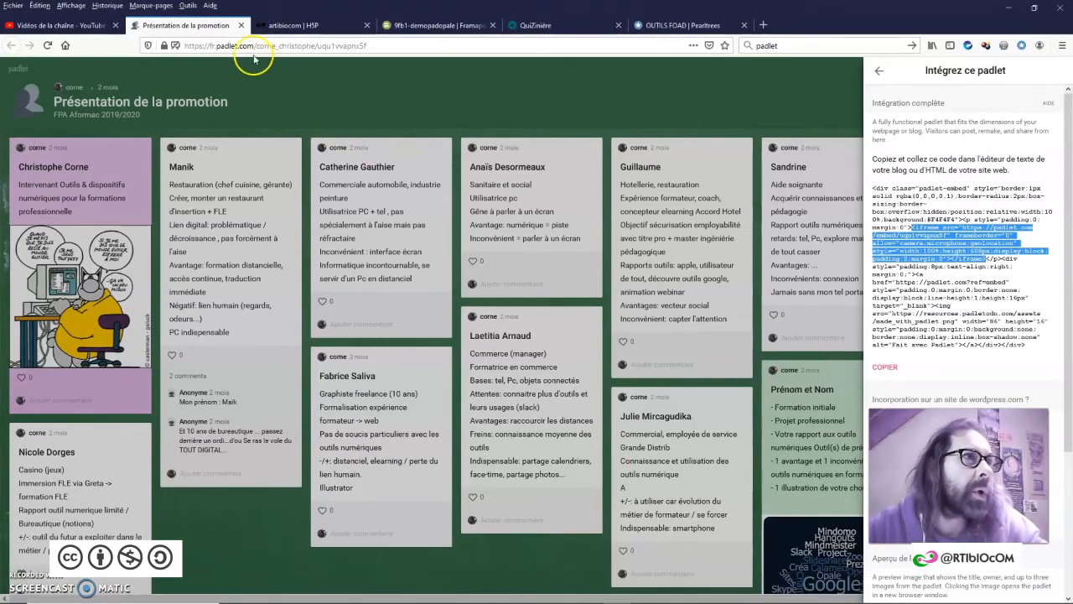
pyautogui.click(242, 26)
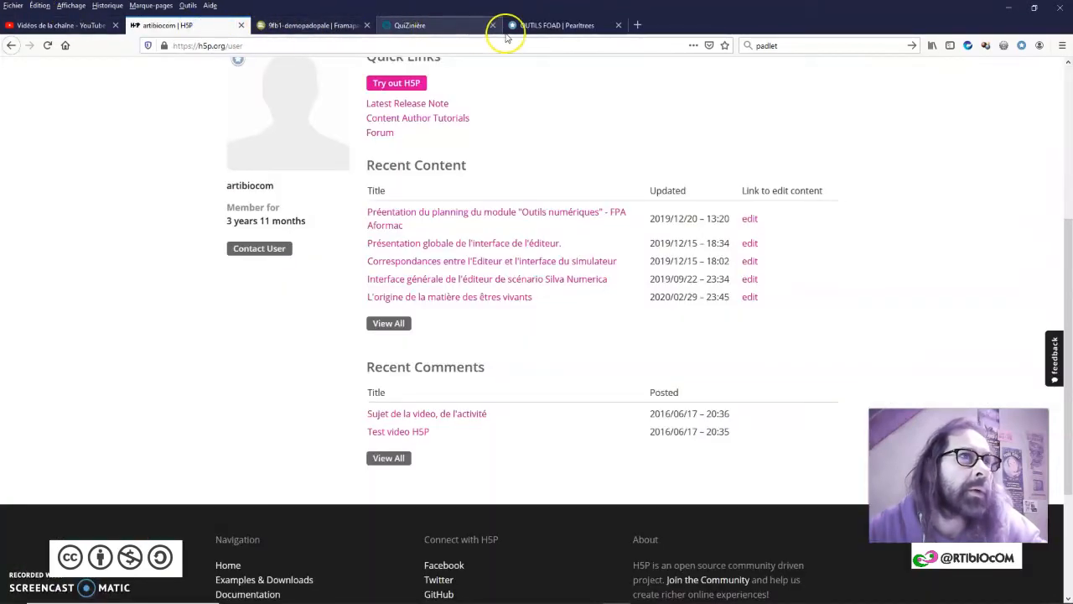
pyautogui.click(550, 25)
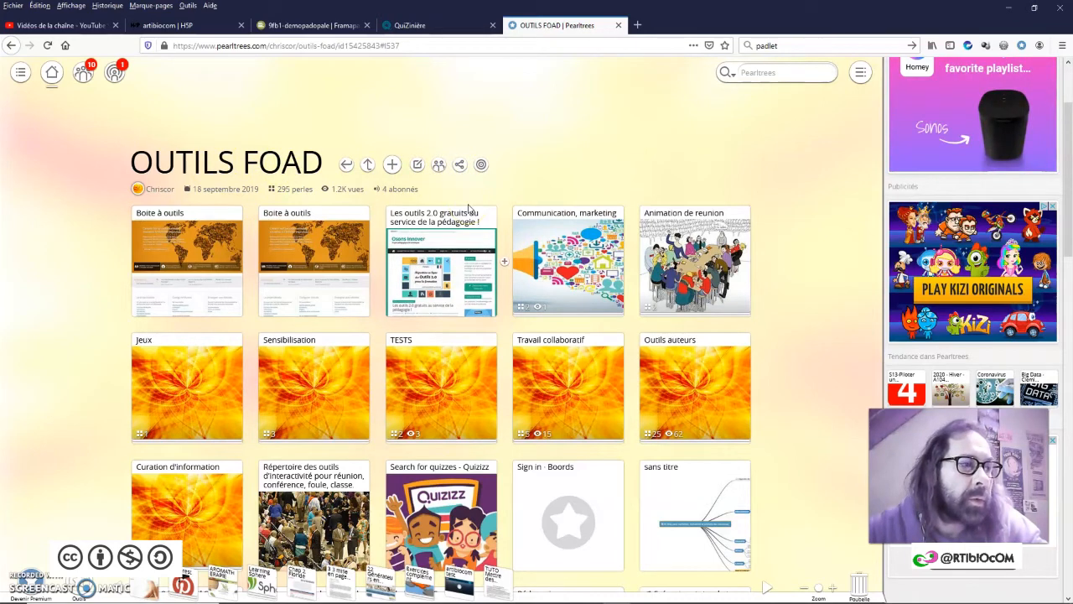
# Copy the permalink of the OUTILS FOAD collection from its sharing options, then close the sharing window
pyautogui.click(460, 164)
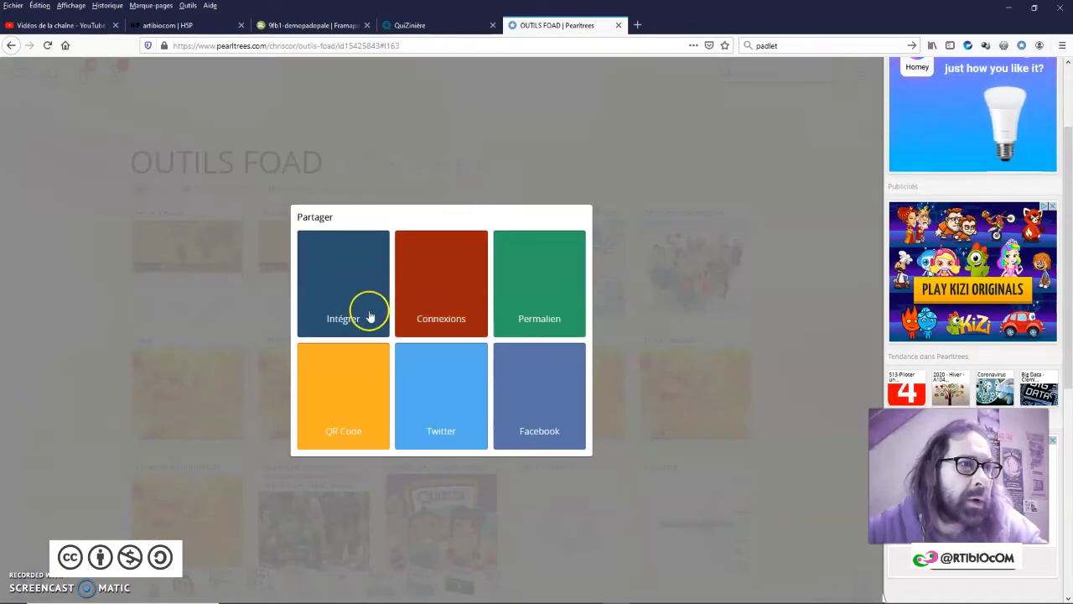
pyautogui.click(555, 283)
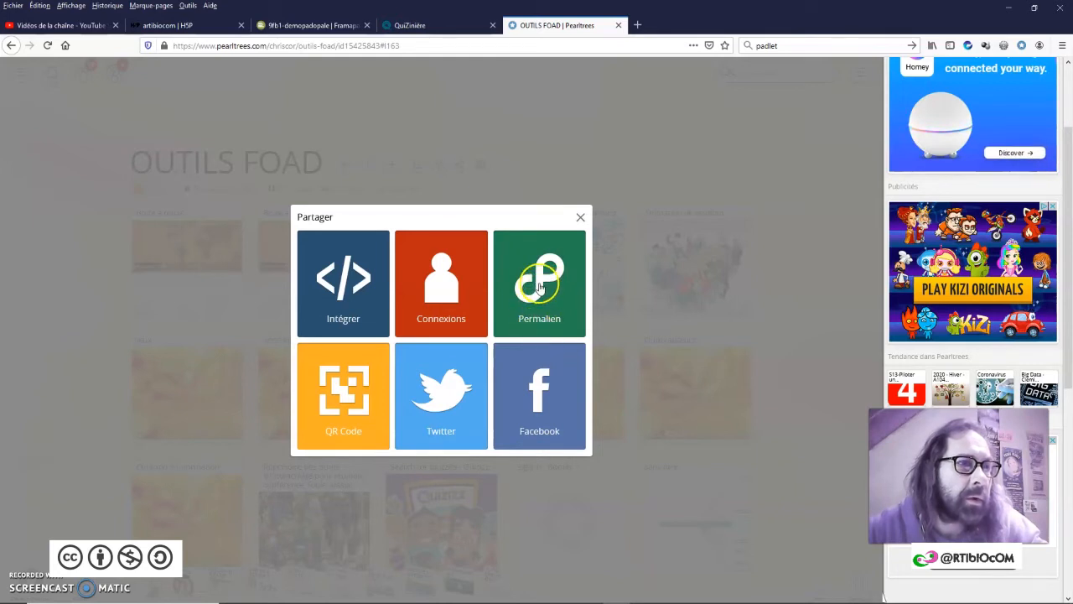
pyautogui.click(540, 287)
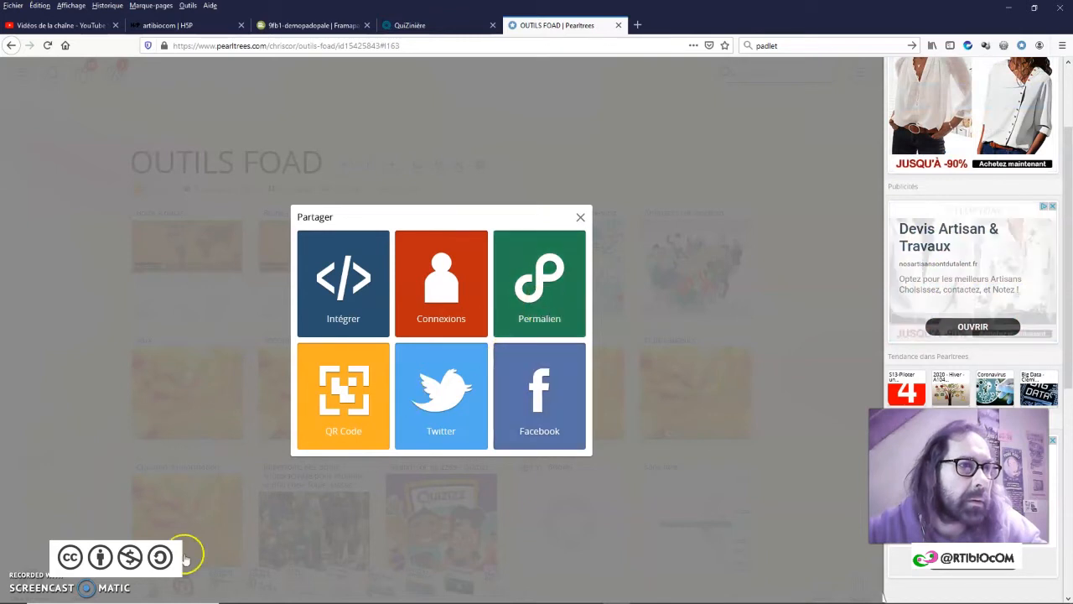
pyautogui.click(391, 271)
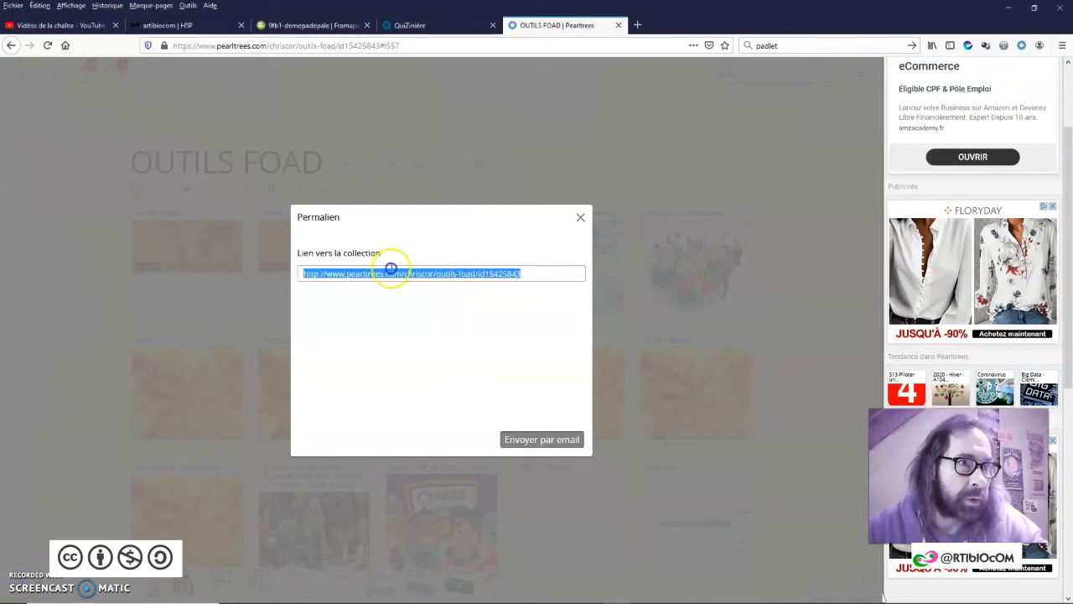
pyautogui.click(327, 273)
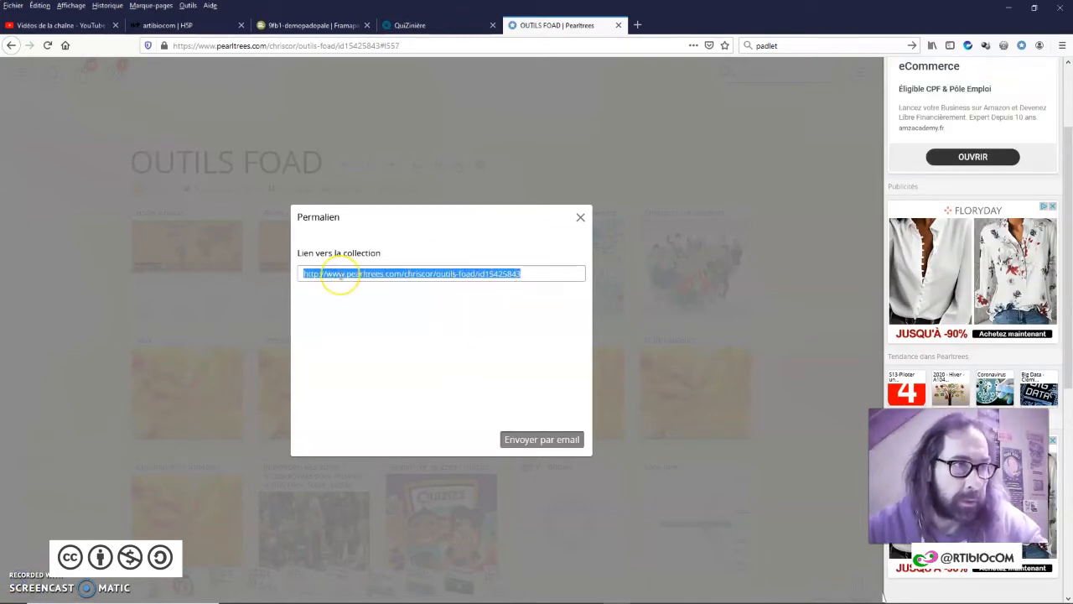
pyautogui.click(580, 217)
# Switch to Opale, paste the Pearltrees permalink as the remote web module's URL, then save and close the item
pyautogui.click(587, 592)
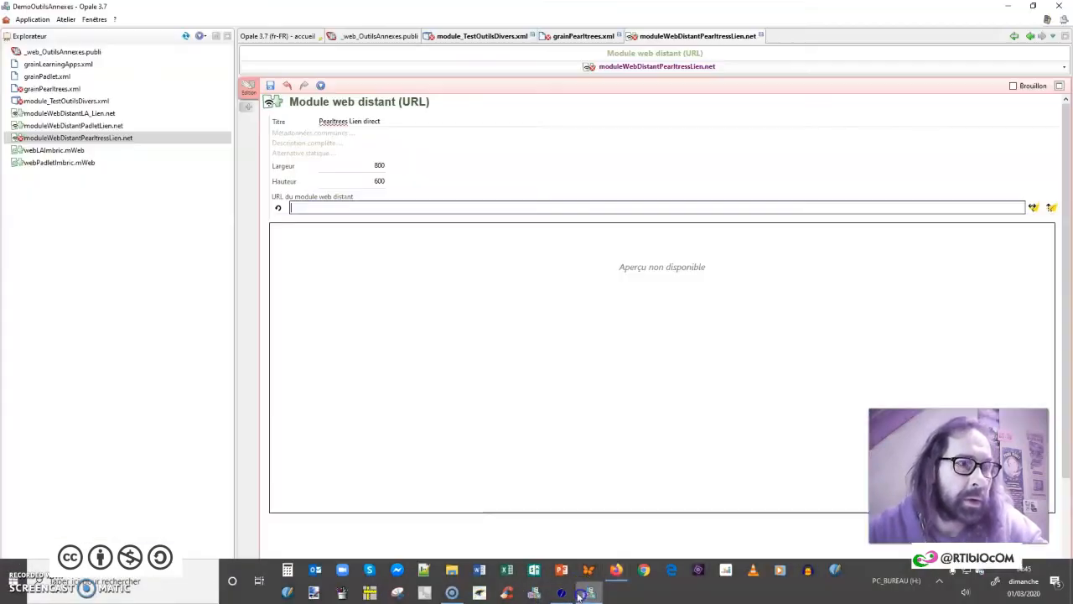
pyautogui.click(303, 208)
pyautogui.write('http://www.pearltrees.com/chriscor/outils-food/id15425843')
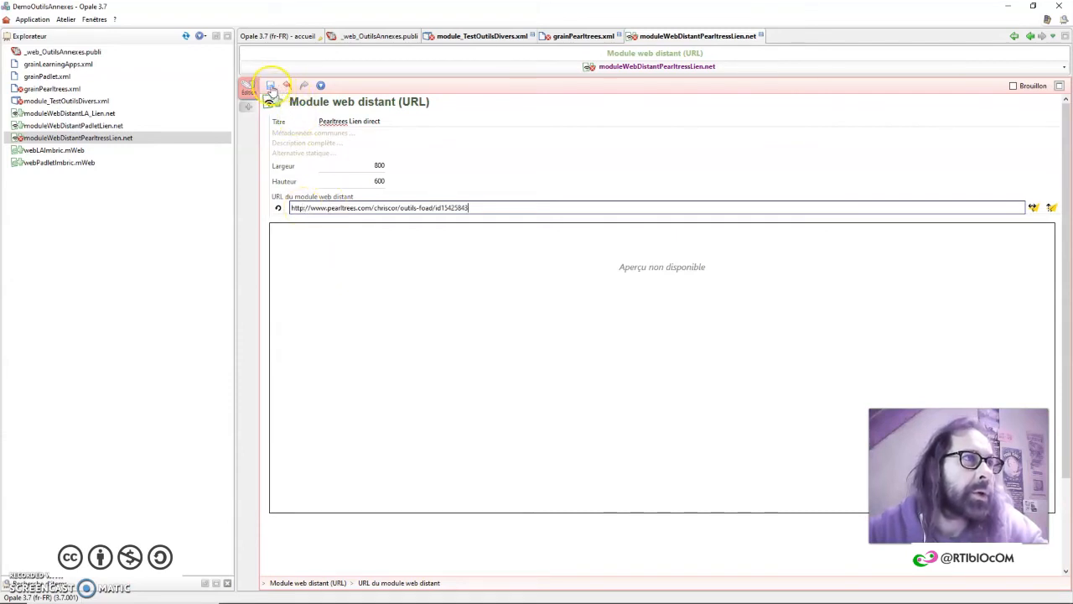
pyautogui.click(271, 87)
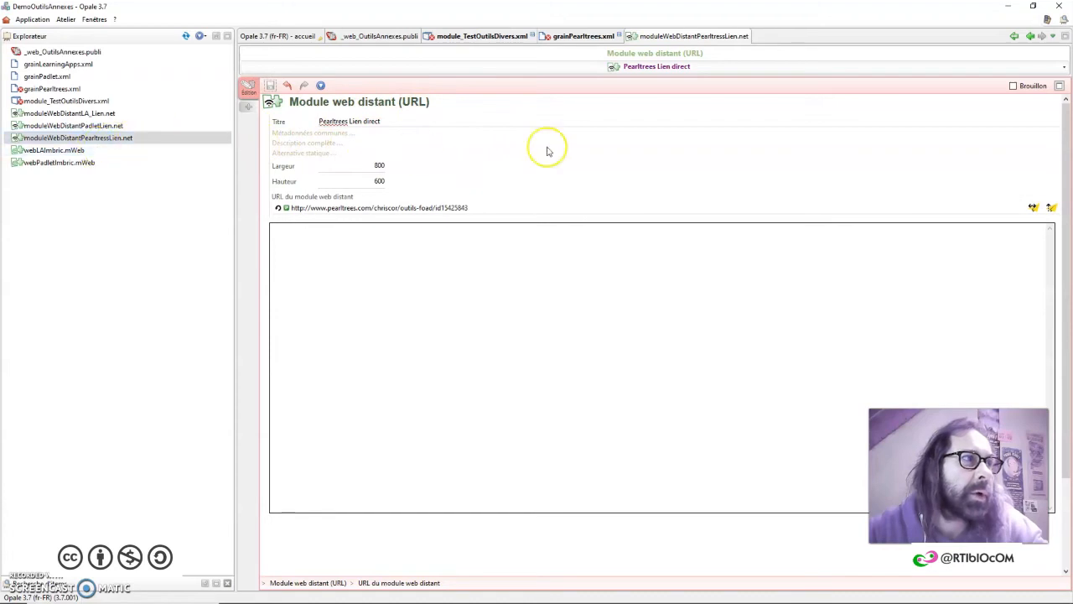
pyautogui.click(748, 37)
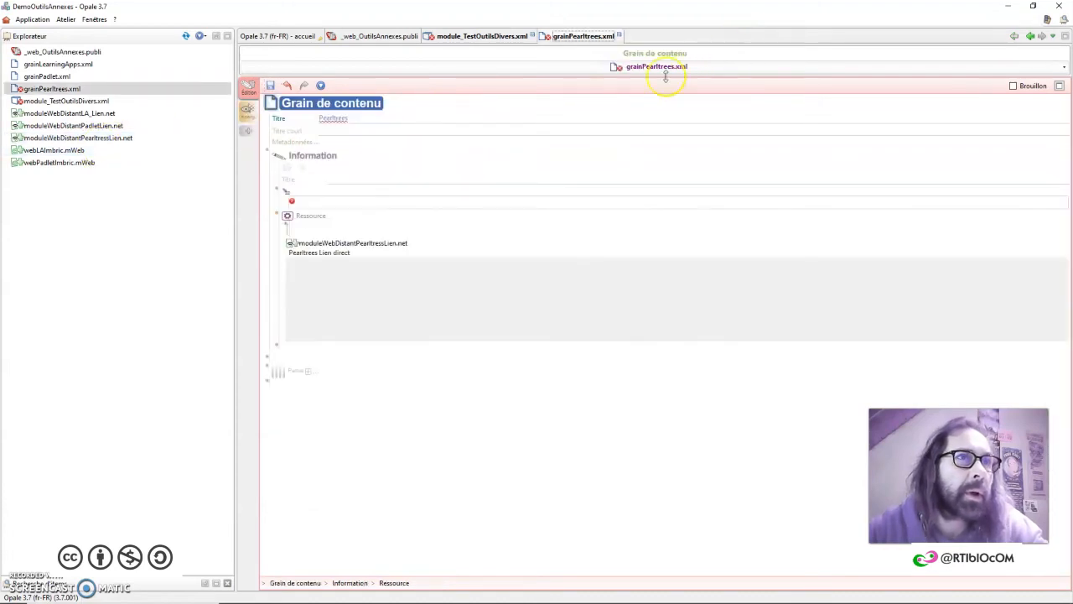
# Add a second Ressource block to grainPearltrees with a new Module web distant (fragment HTML) item named webPearltreesImbric
pyautogui.click(275, 349)
pyautogui.click(313, 378)
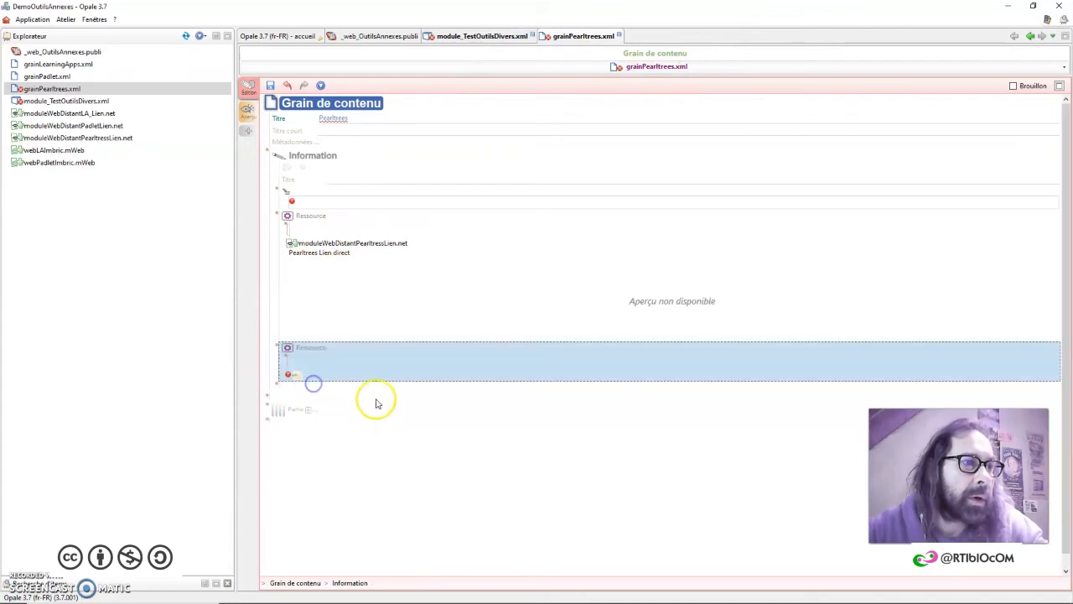
pyautogui.click(290, 374)
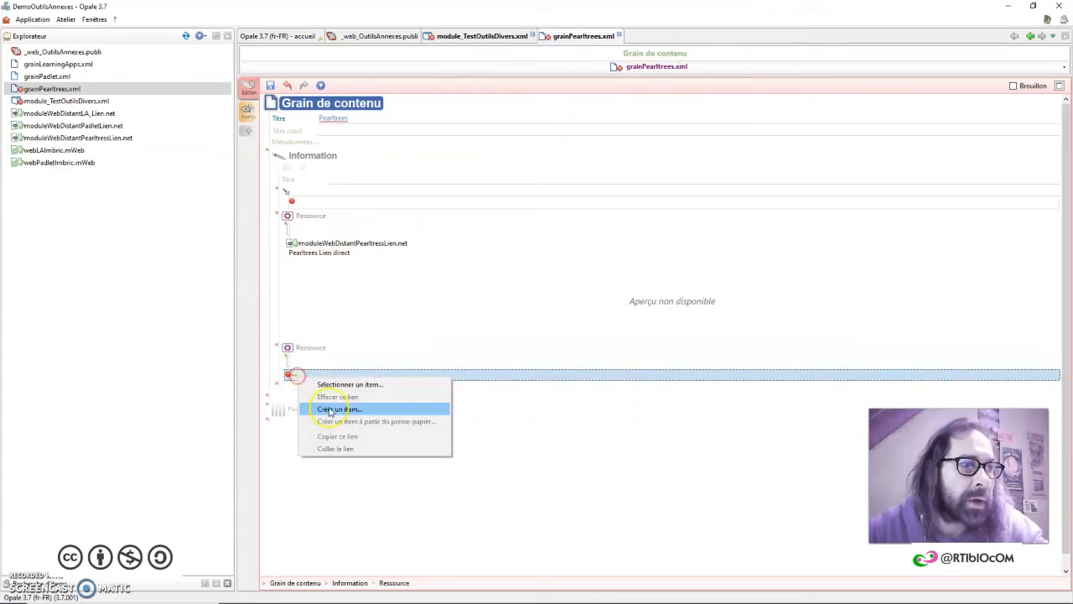
pyautogui.click(330, 410)
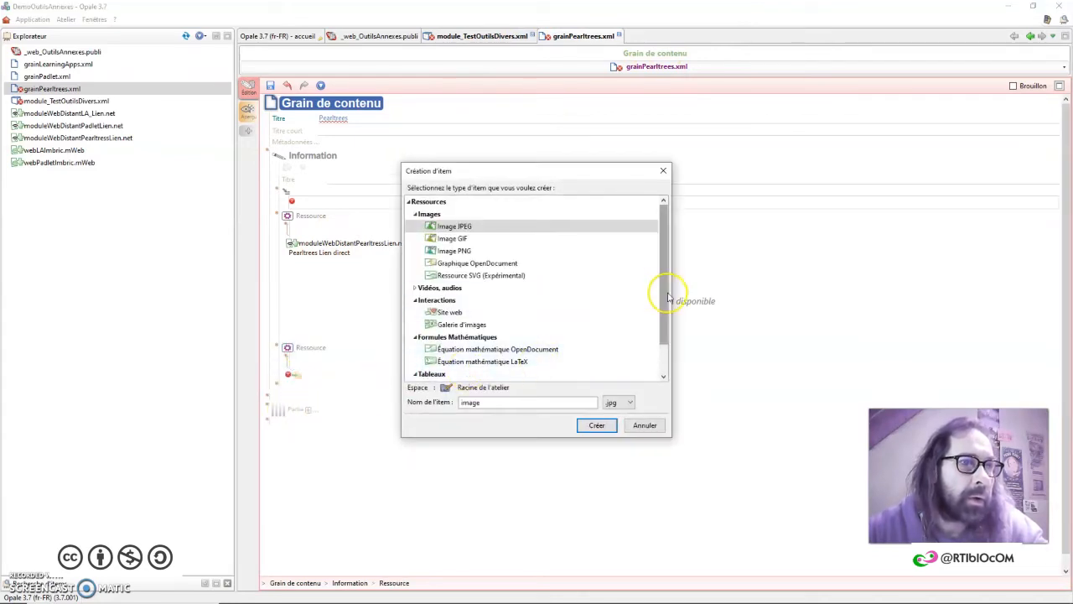
pyautogui.moveTo(663, 302); pyautogui.dragTo(642, 364)
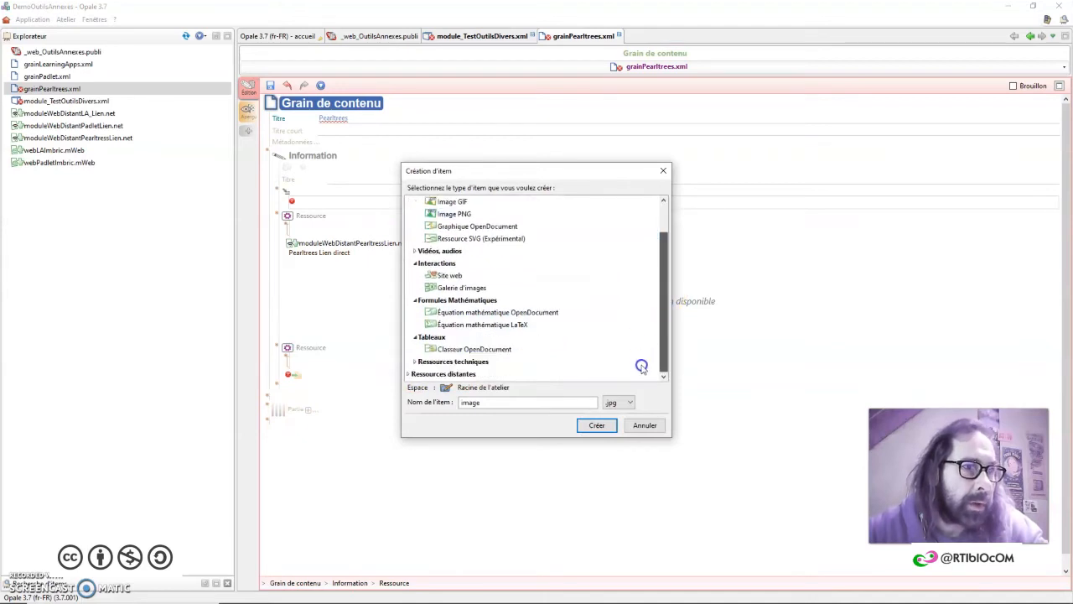
pyautogui.click(410, 375)
pyautogui.scroll(-2, 651, 367)
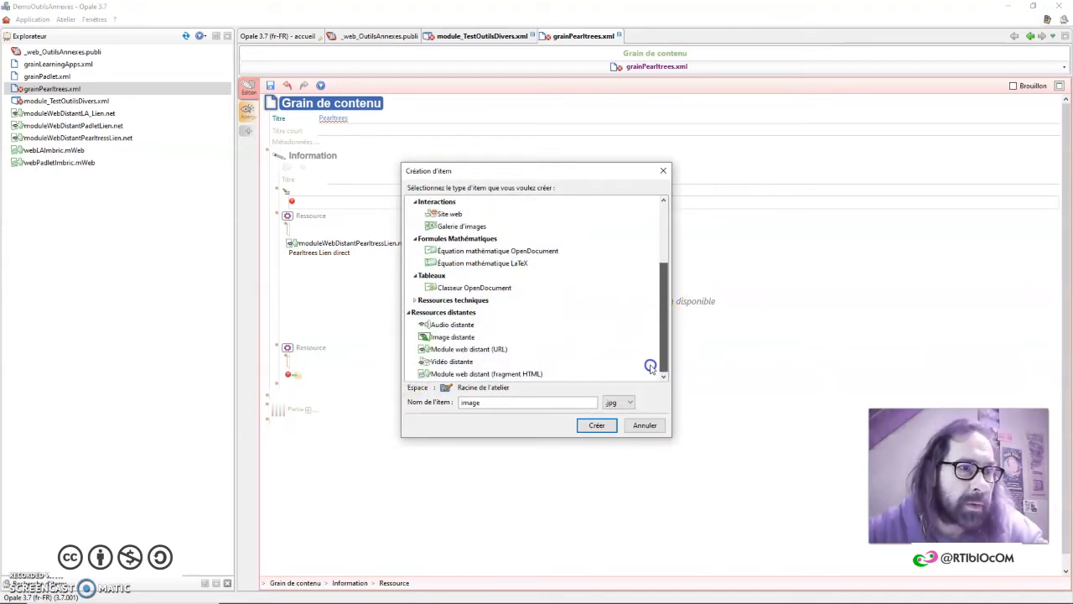
pyautogui.click(470, 374)
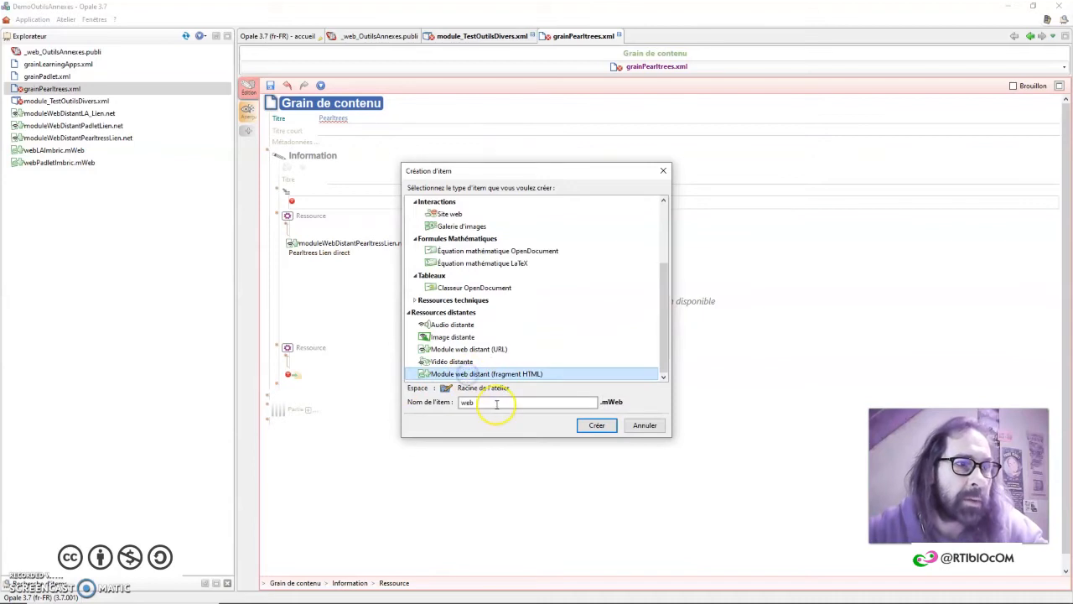
pyautogui.click(497, 404)
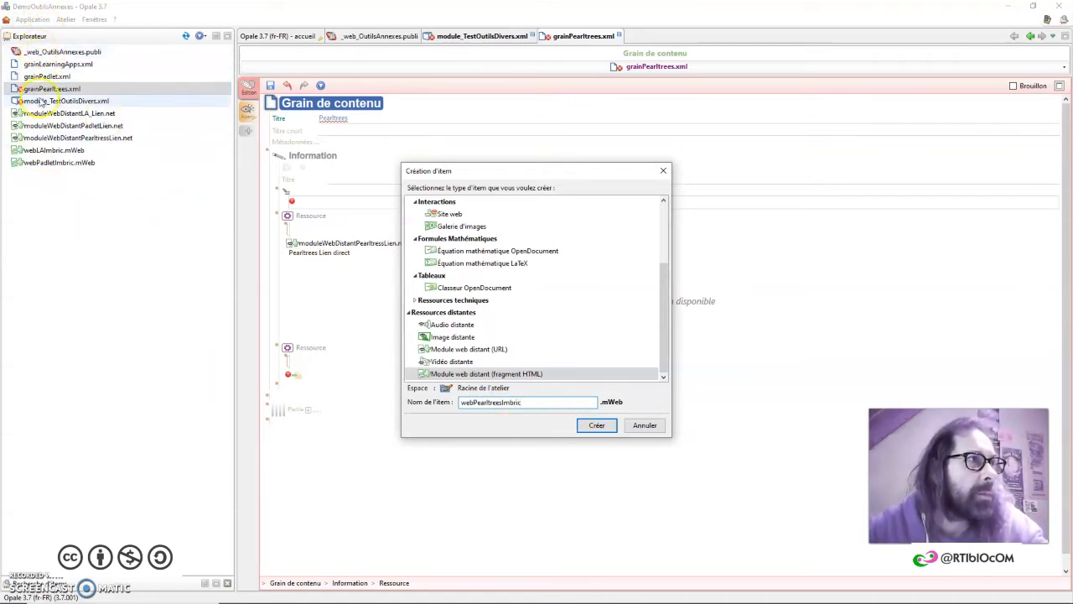
pyautogui.click(595, 425)
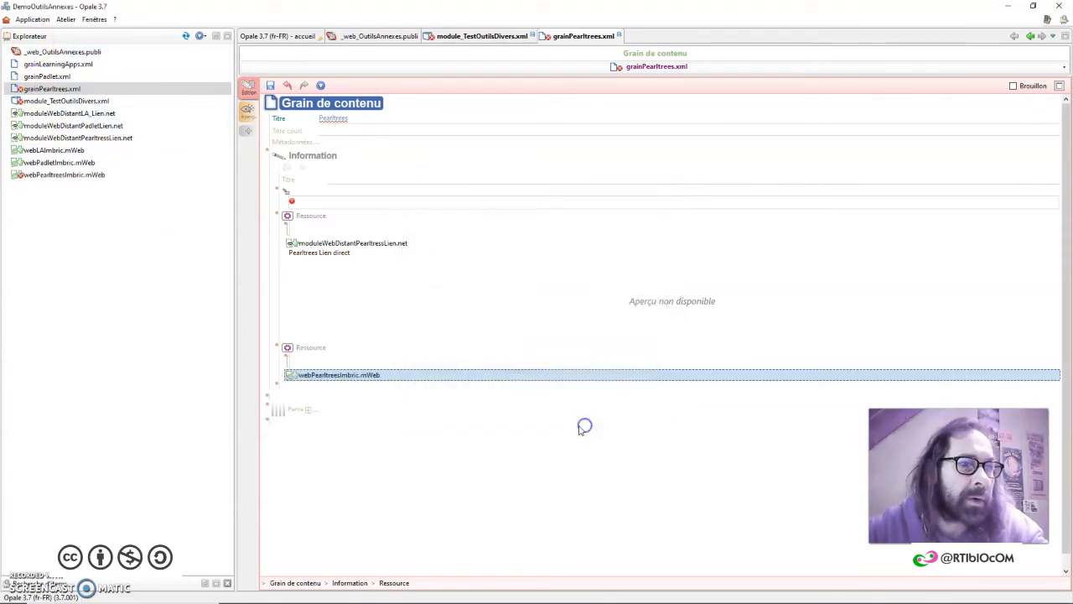
# Open webPearltreesImbric for editing and title it "Pearltrees Code Imbrication"
pyautogui.doubleClick(355, 375)
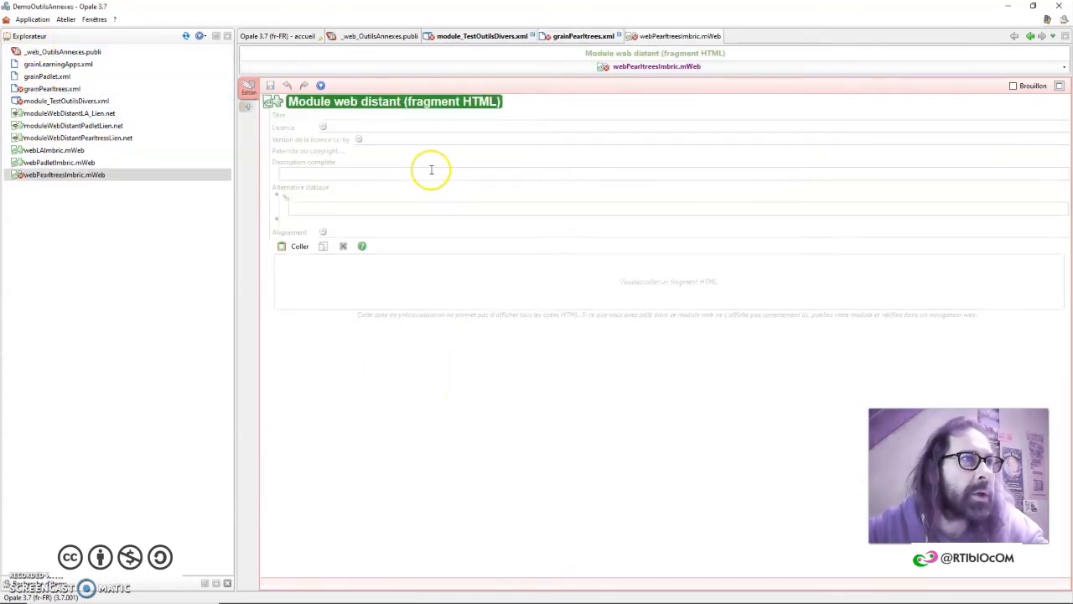
pyautogui.click(356, 115)
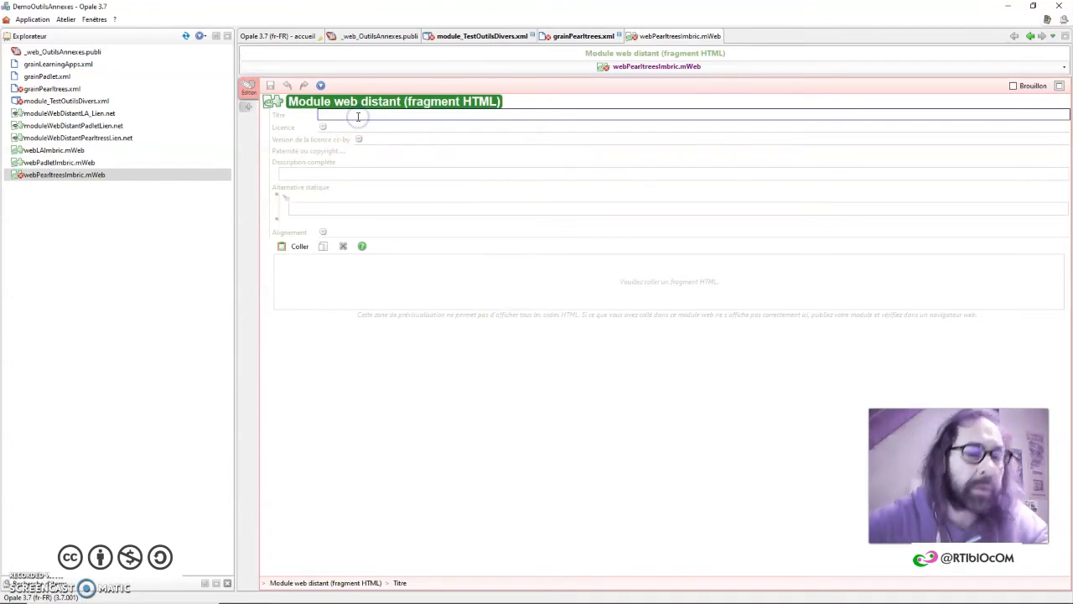
pyautogui.write('Pearltrees Code Imbrication')
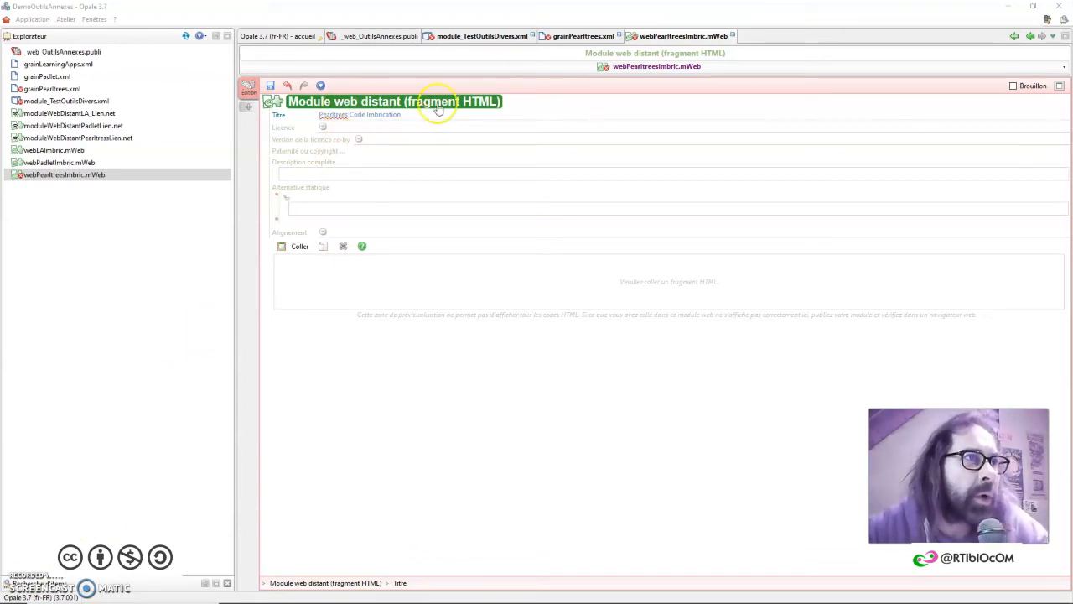
# Switch to Firefox, generate the OUTILS FOAD collection's embed code at size 560x413 and copy it
pyautogui.moveTo(492, 106)
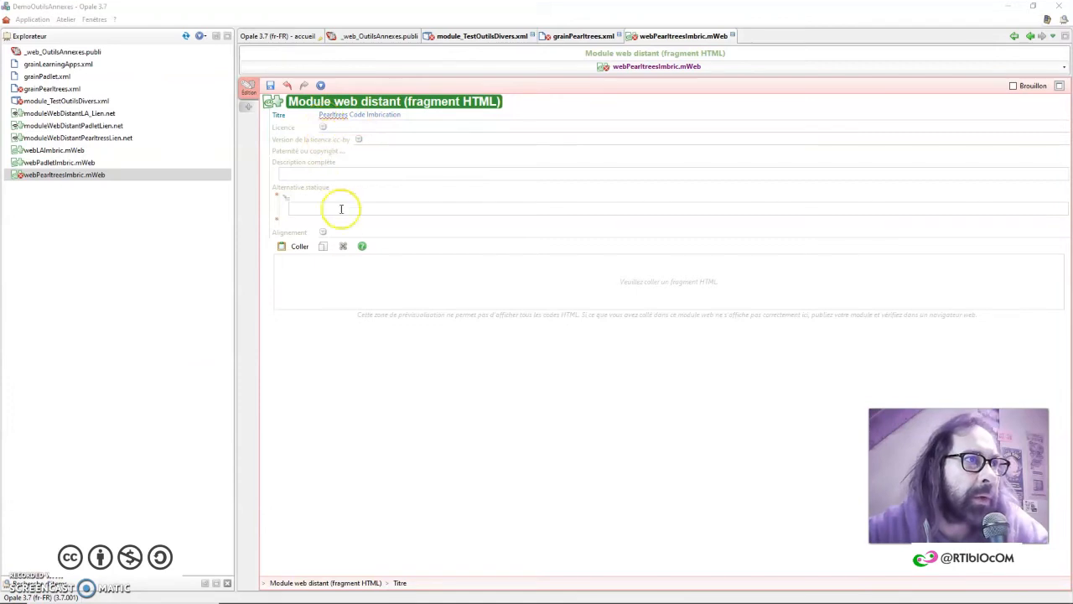
pyautogui.moveTo(369, 597)
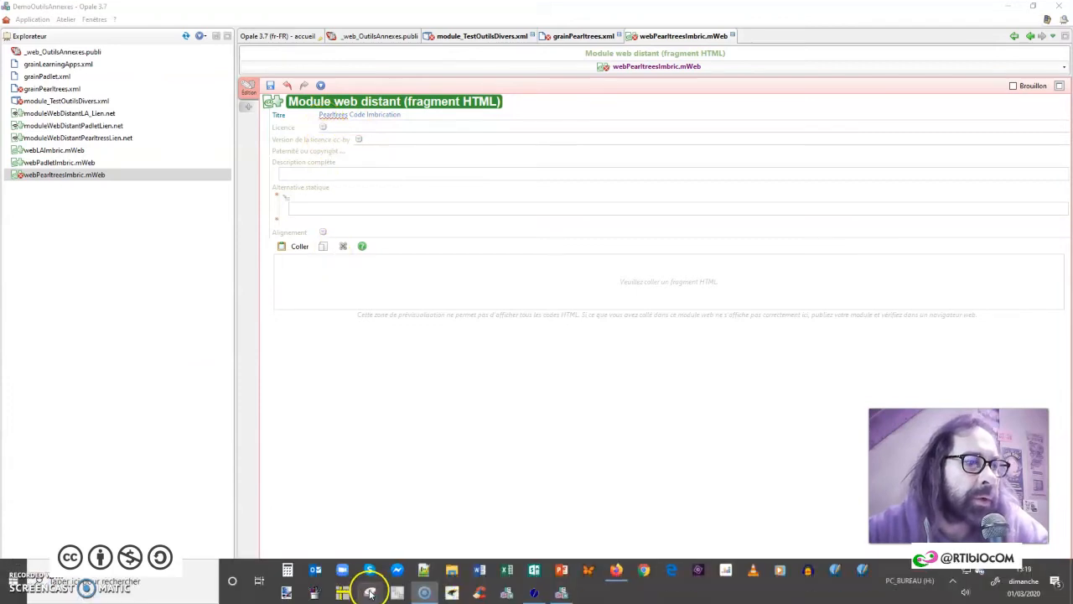
pyautogui.click(607, 575)
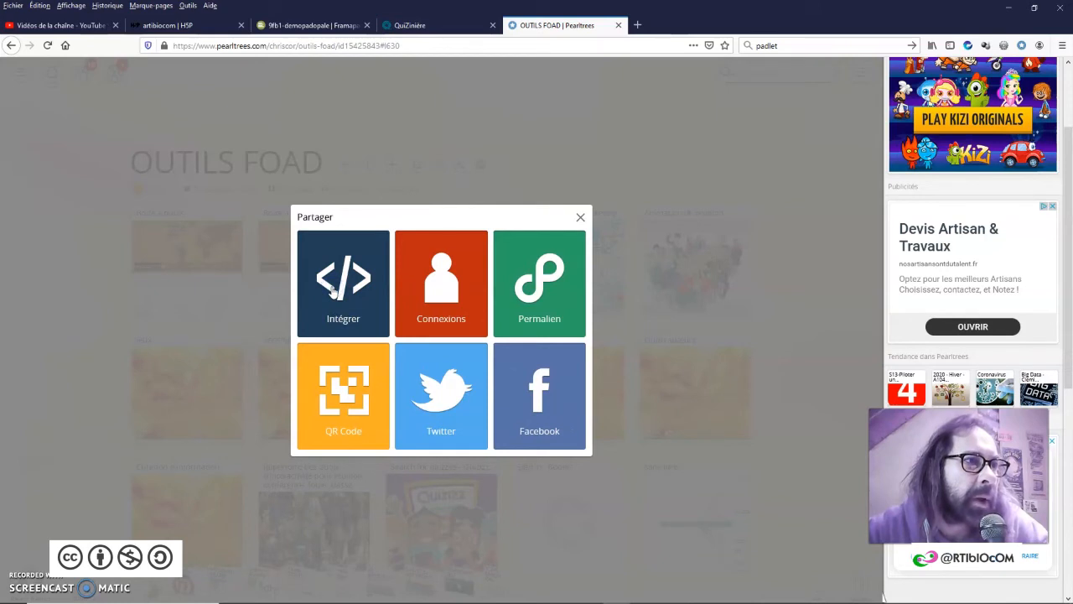
pyautogui.click(334, 290)
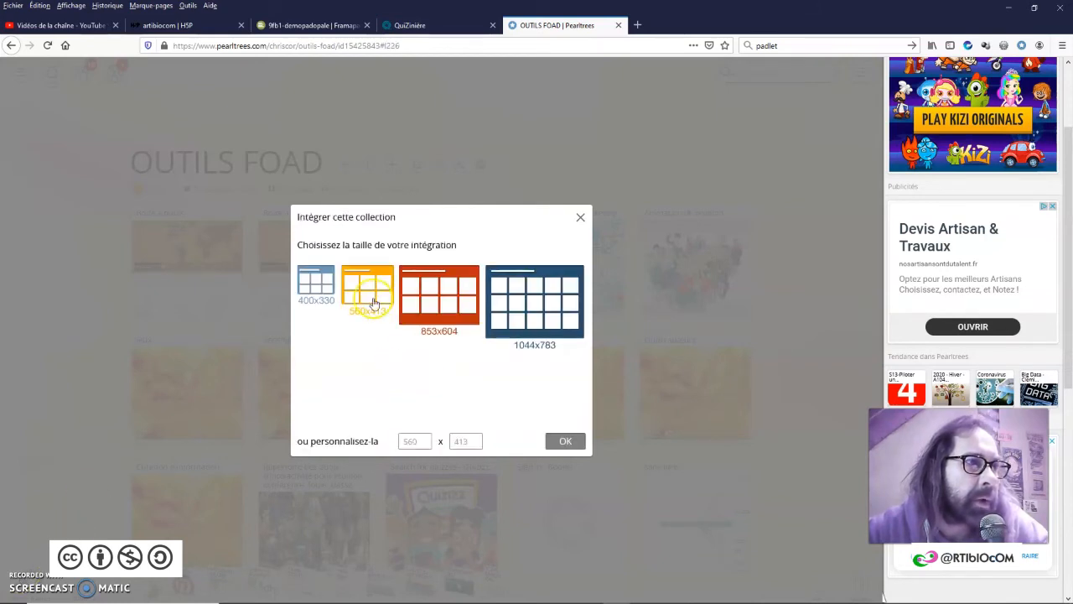
pyautogui.click(375, 287)
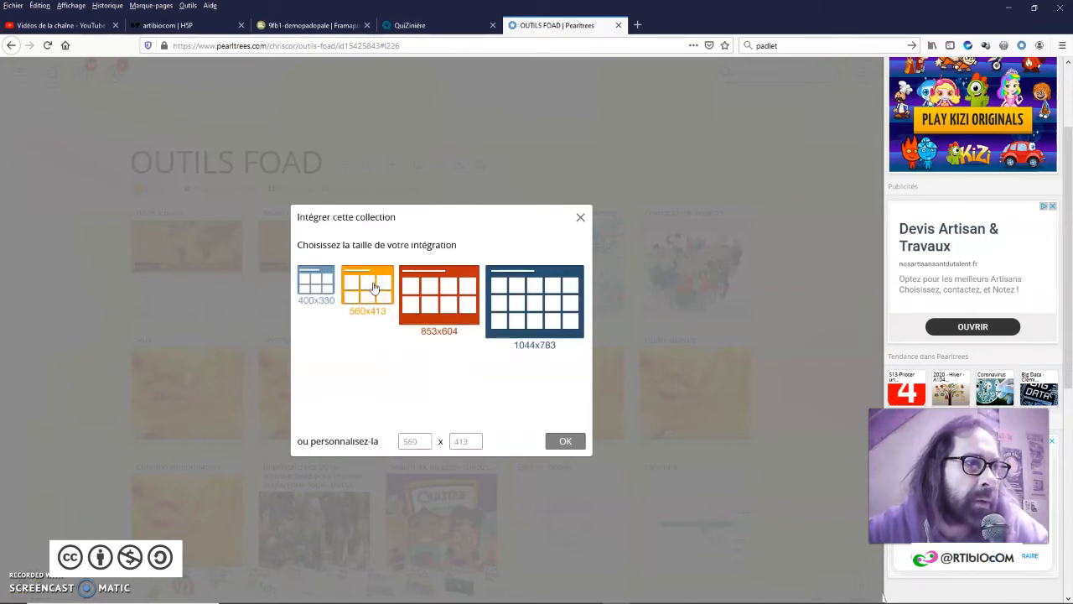
pyautogui.click(553, 441)
pyautogui.rightClick(427, 302)
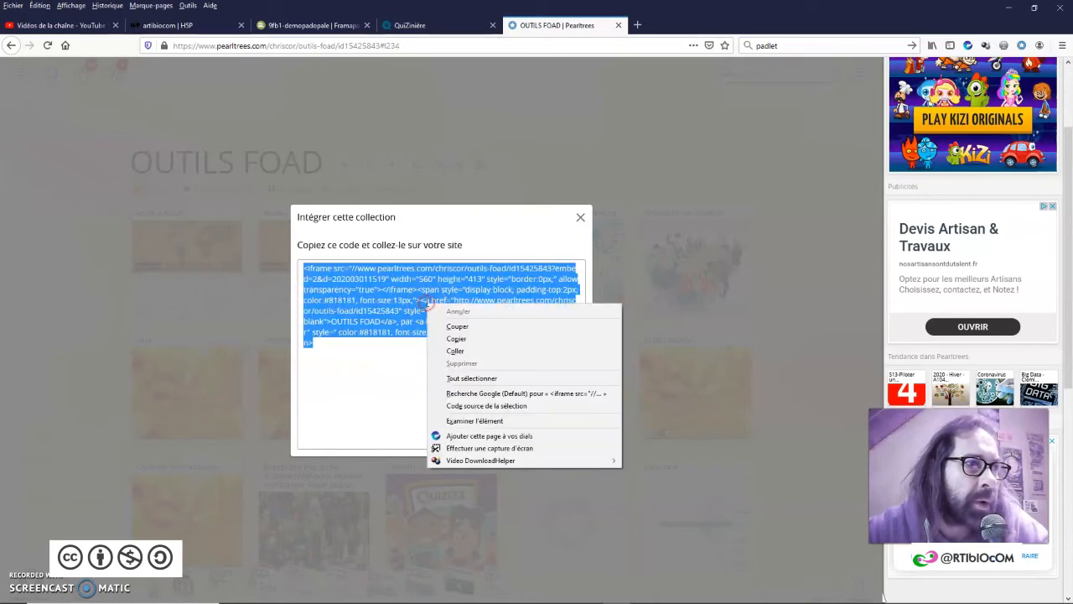
pyautogui.click(470, 337)
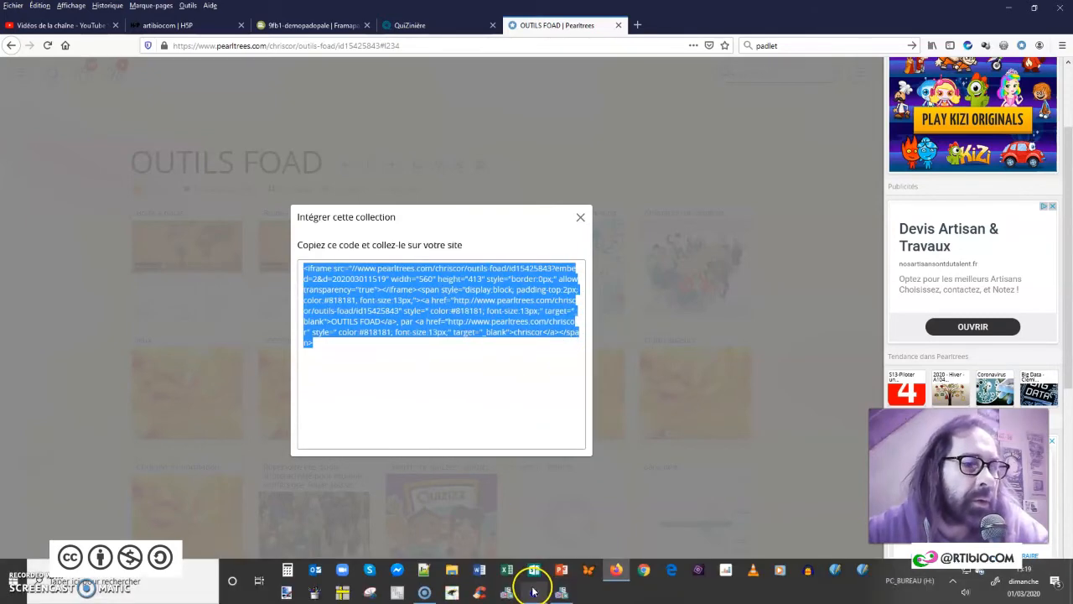
# Switch to Opale, paste the Pearltrees embed code as webPearltreesImbric's HTML fragment and save the item
pyautogui.click(537, 587)
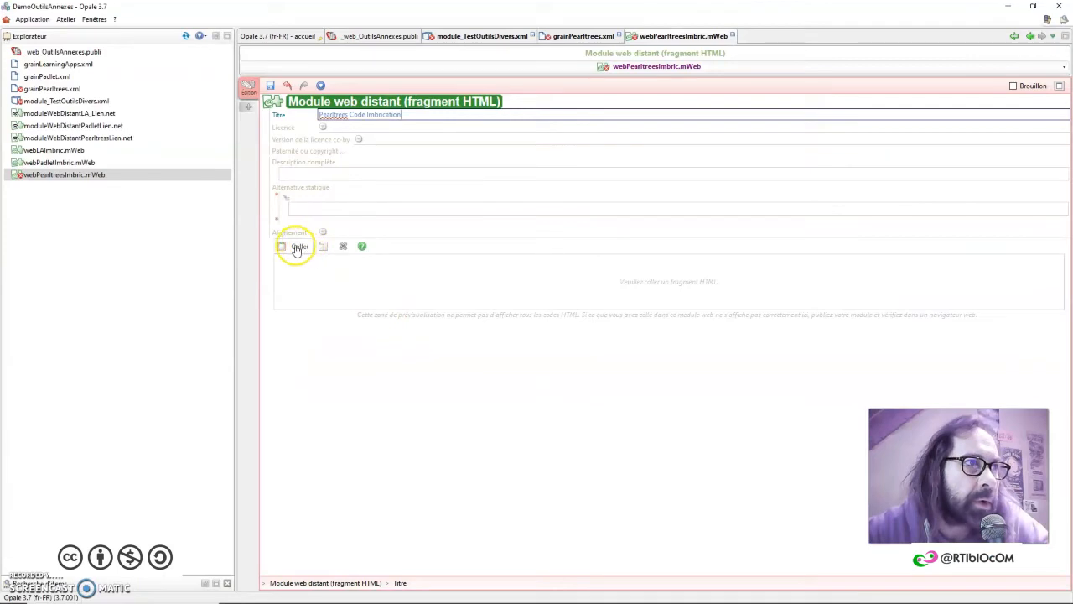
pyautogui.click(298, 247)
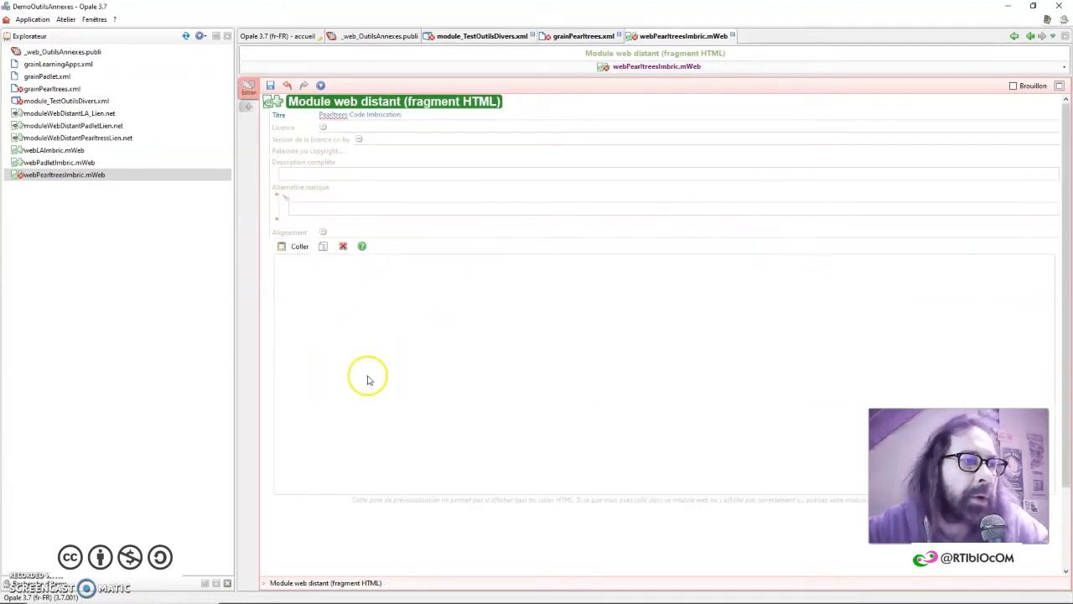
pyautogui.click(271, 86)
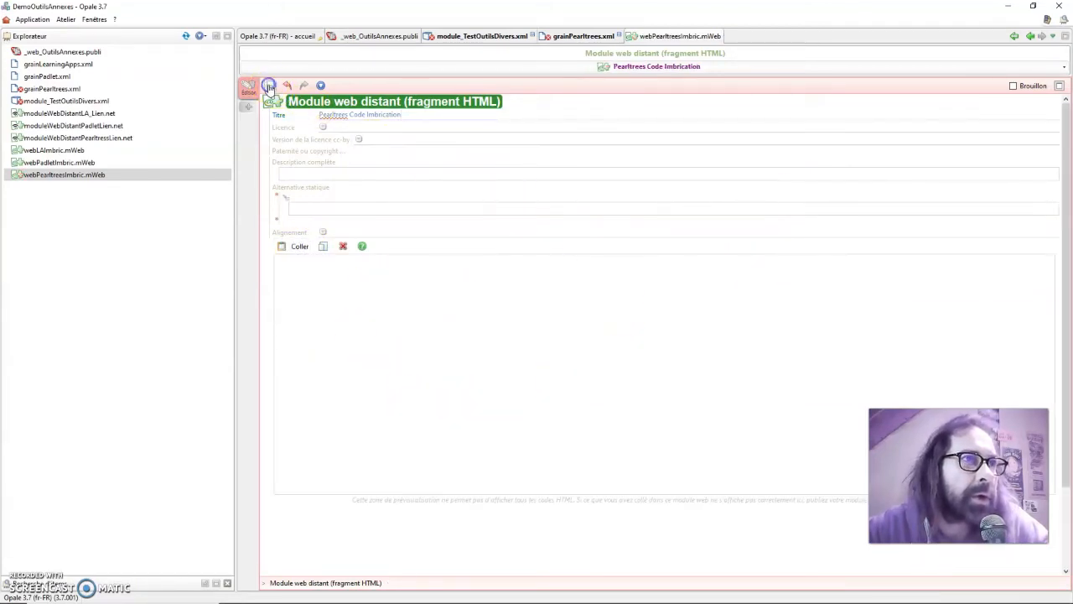
# Close the webPearltreesImbric and grainPearltrees editors to return to module_TestOutilsDivers
pyautogui.click(732, 36)
pyautogui.click(565, 36)
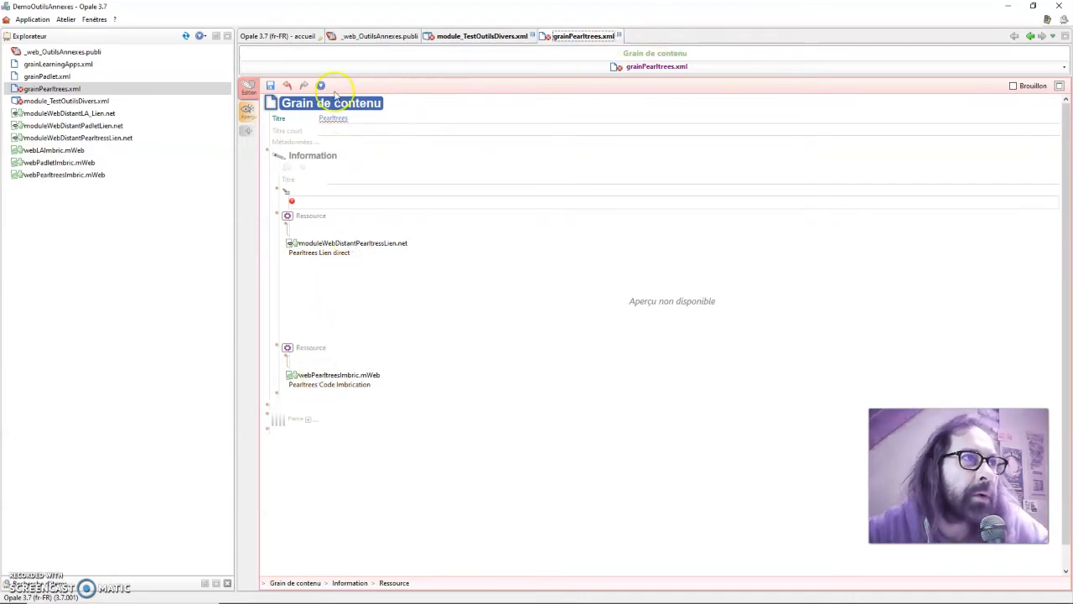
pyautogui.click(619, 36)
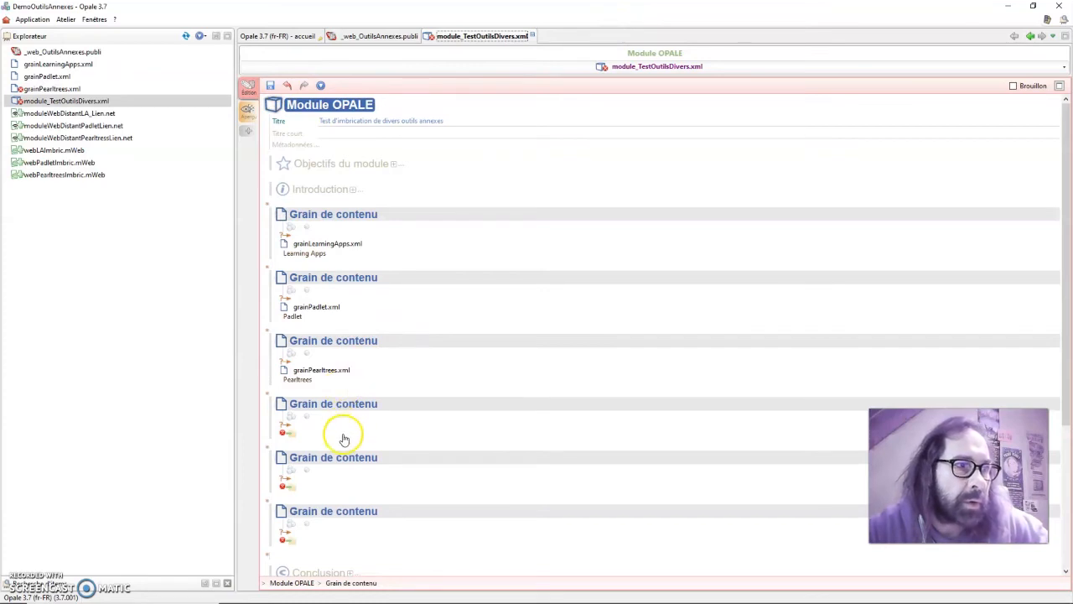
# Create an item named grainH5P in the module's fourth Grain de contenu, open it and title it "H5P"
pyautogui.click(285, 433)
pyautogui.click(333, 470)
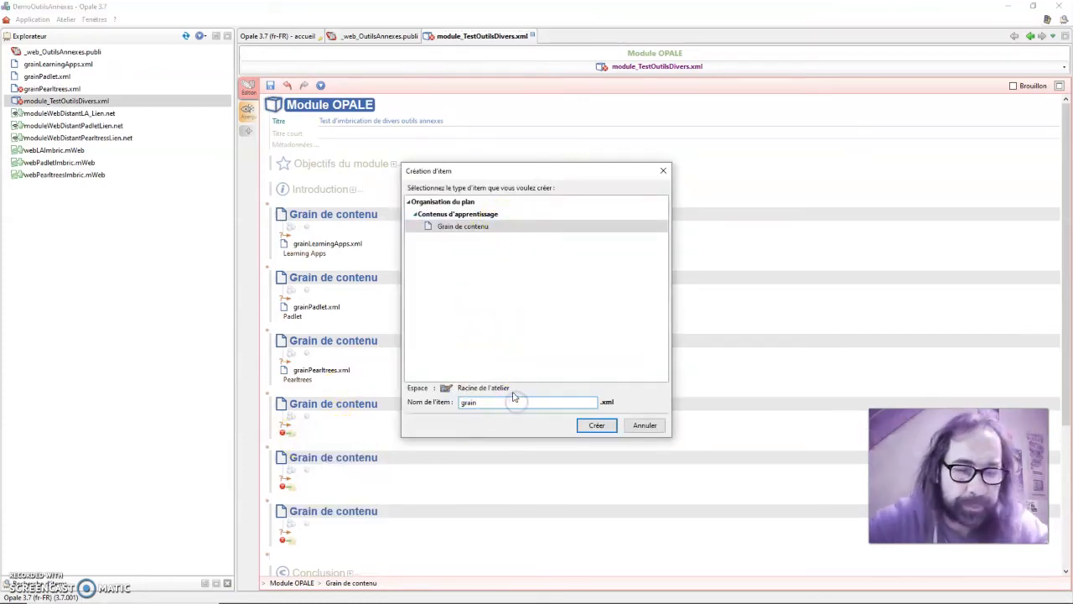
pyautogui.write('grainH5P')
pyautogui.press('Return')
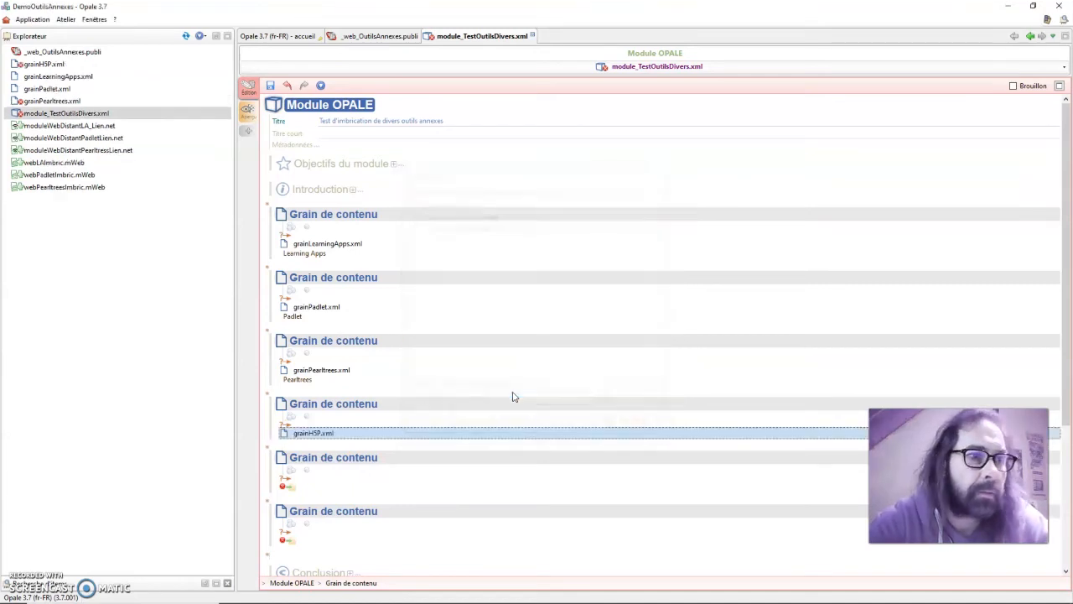
pyautogui.doubleClick(325, 434)
pyautogui.click(352, 117)
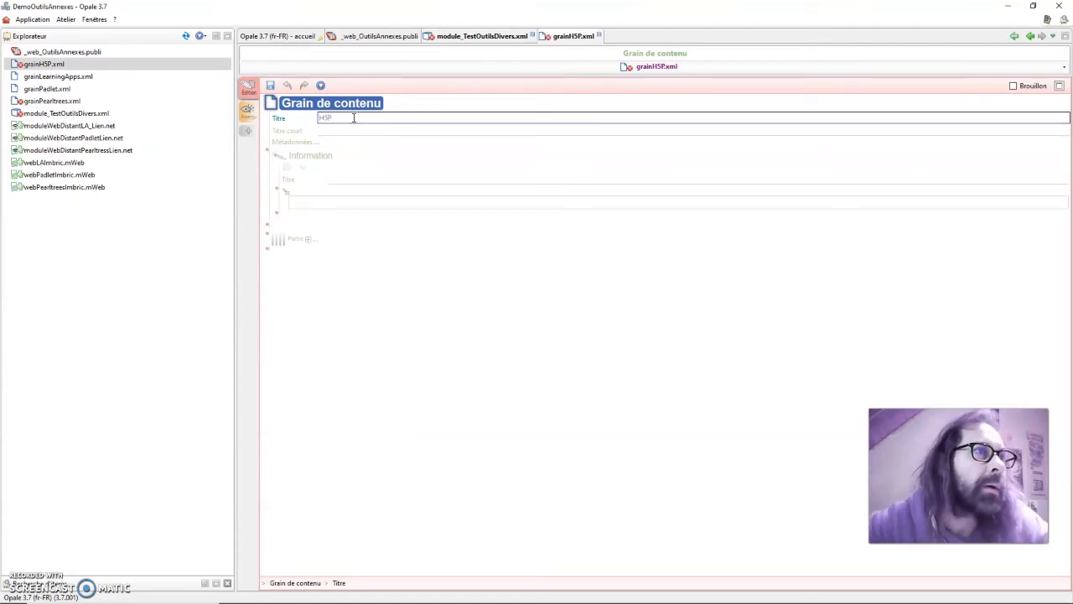
# Add a Ressource block to grainH5P with a new Module web distant (URL) item named moduleWebDistantH5PLien, and remove the empty Texte block
pyautogui.click(277, 213)
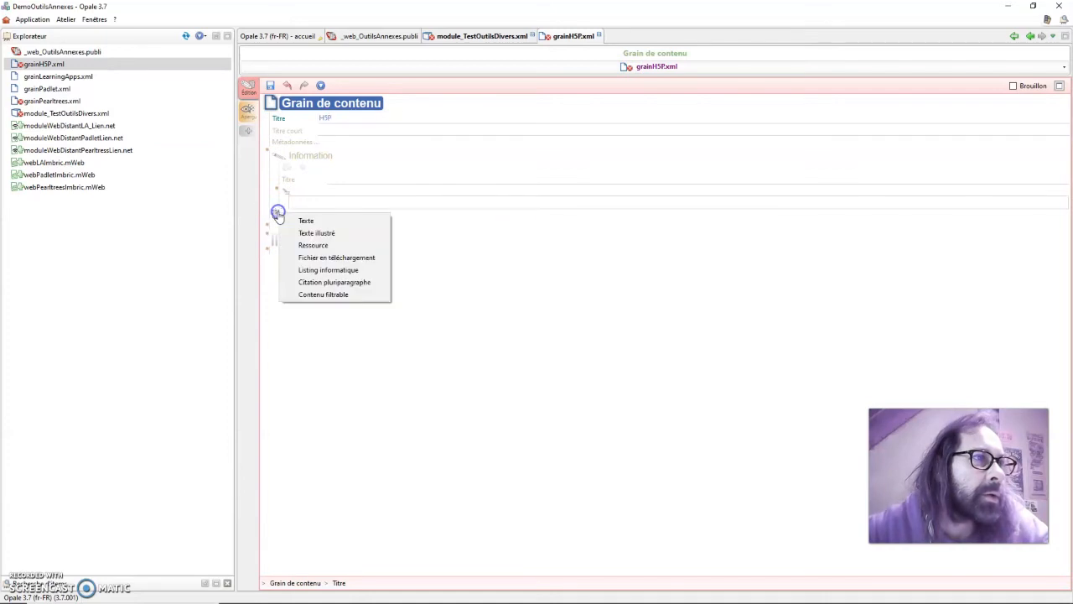
pyautogui.click(312, 245)
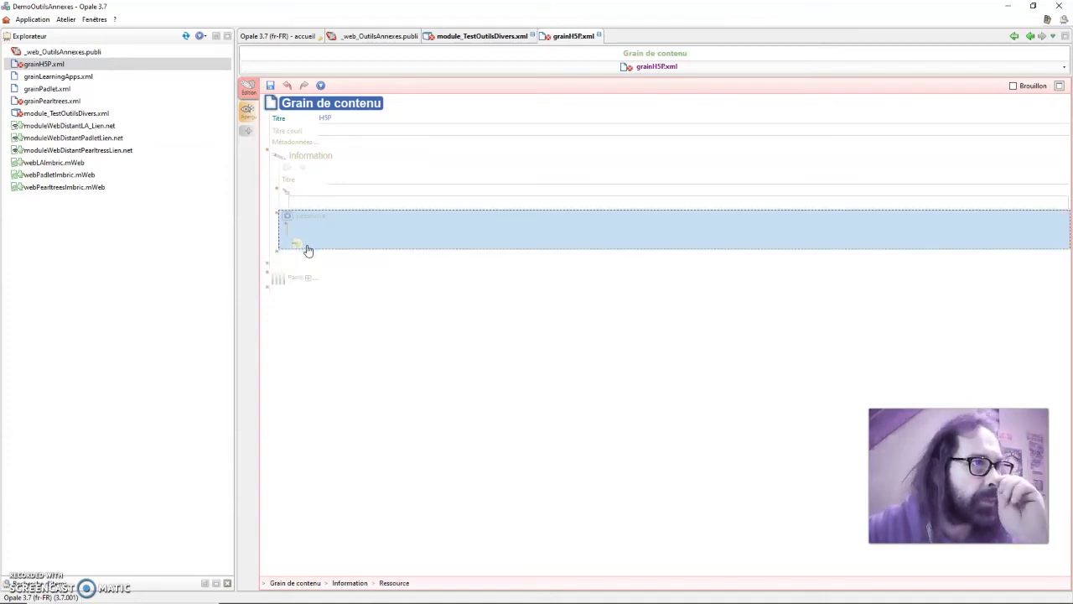
pyautogui.click(295, 250)
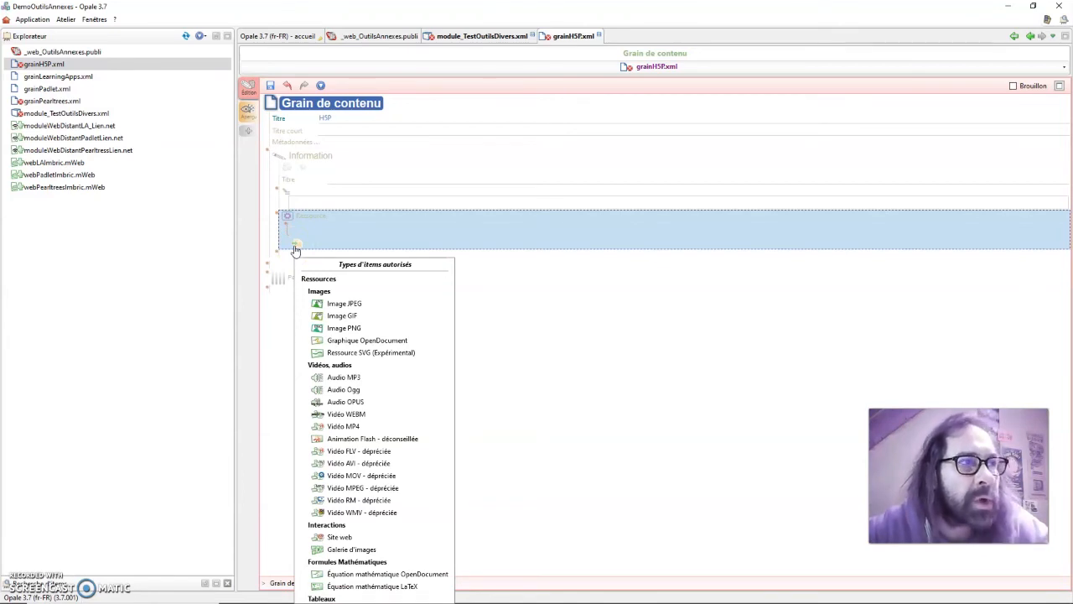
pyautogui.click(299, 245)
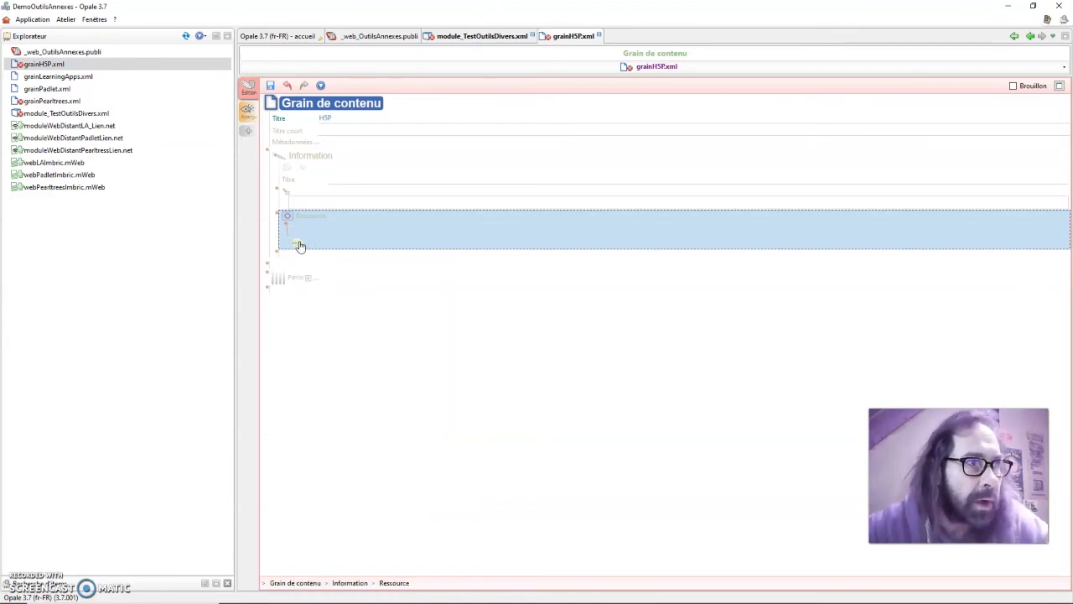
pyautogui.rightClick(300, 246)
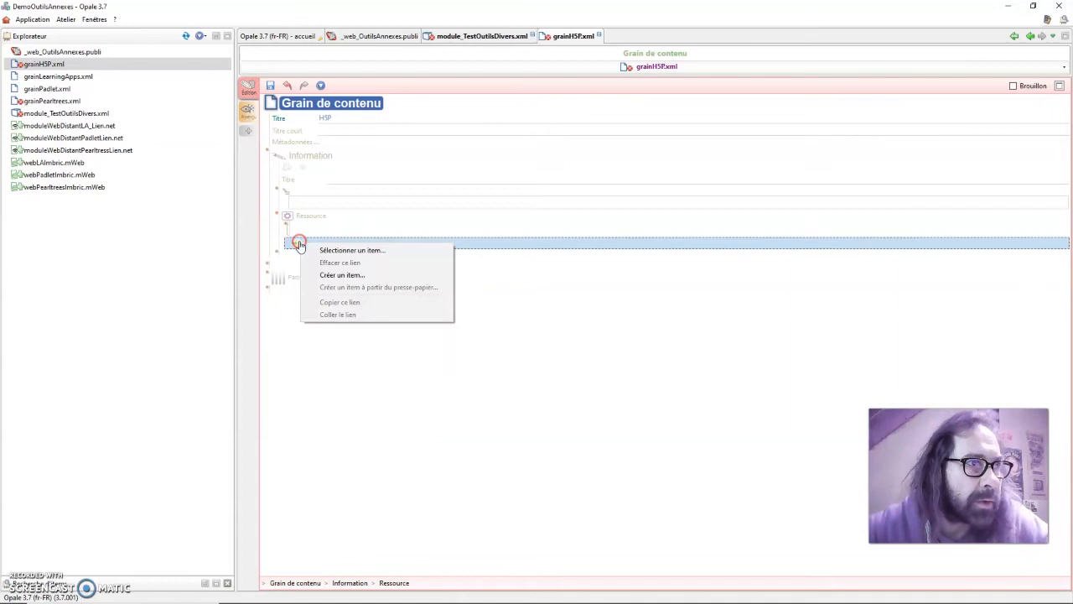
pyautogui.click(343, 276)
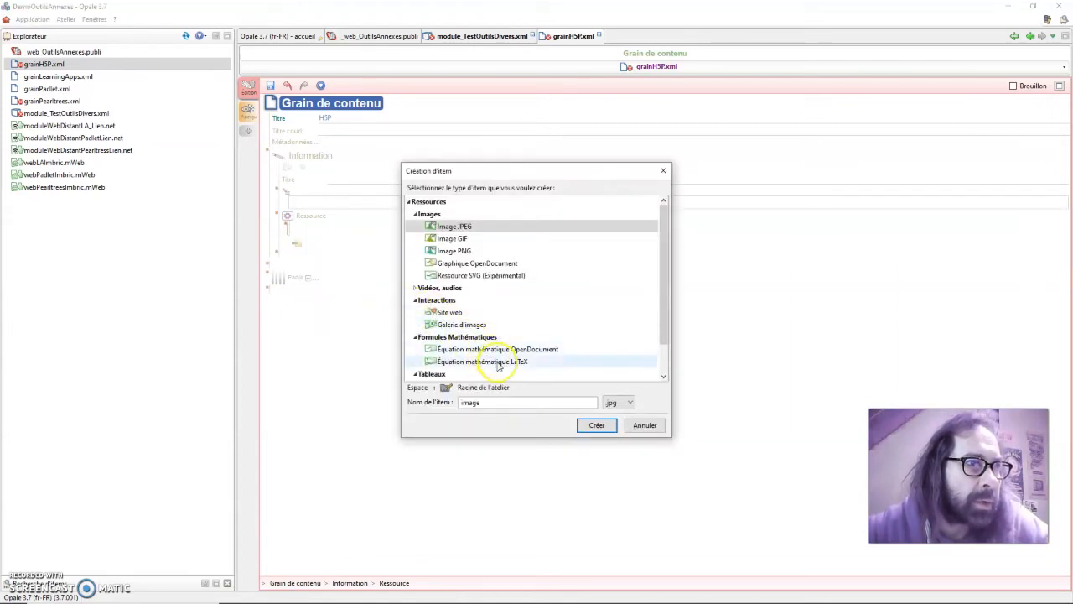
pyautogui.click(664, 376)
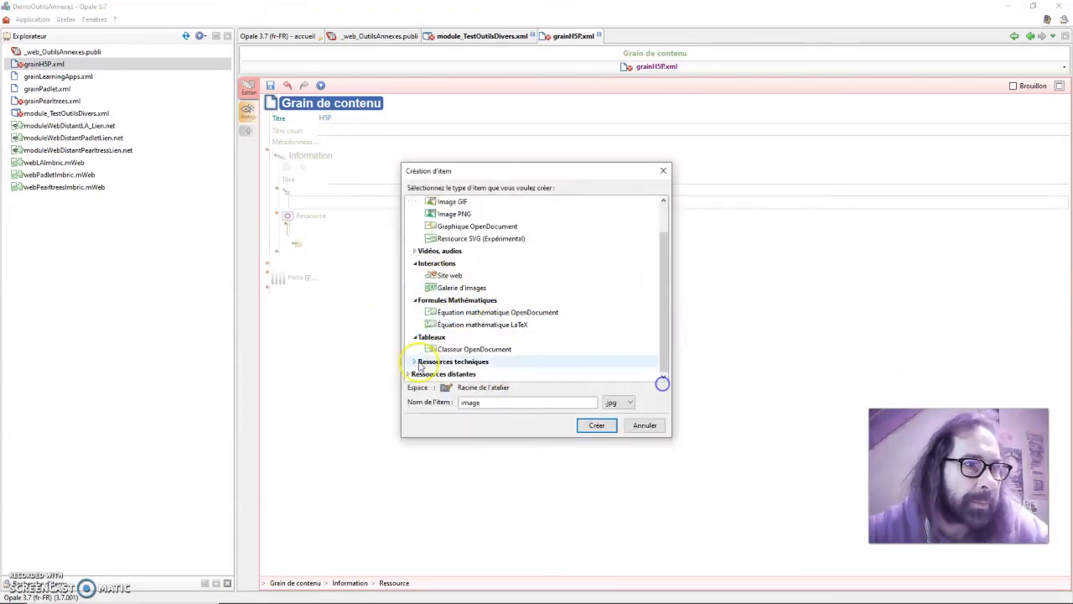
pyautogui.click(412, 375)
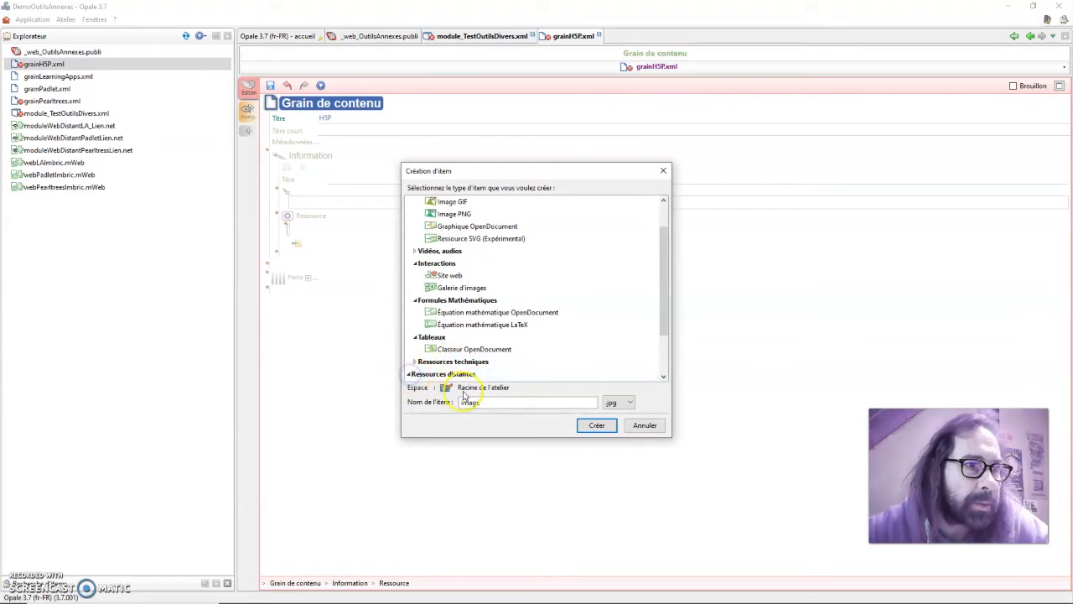
pyautogui.click(463, 349)
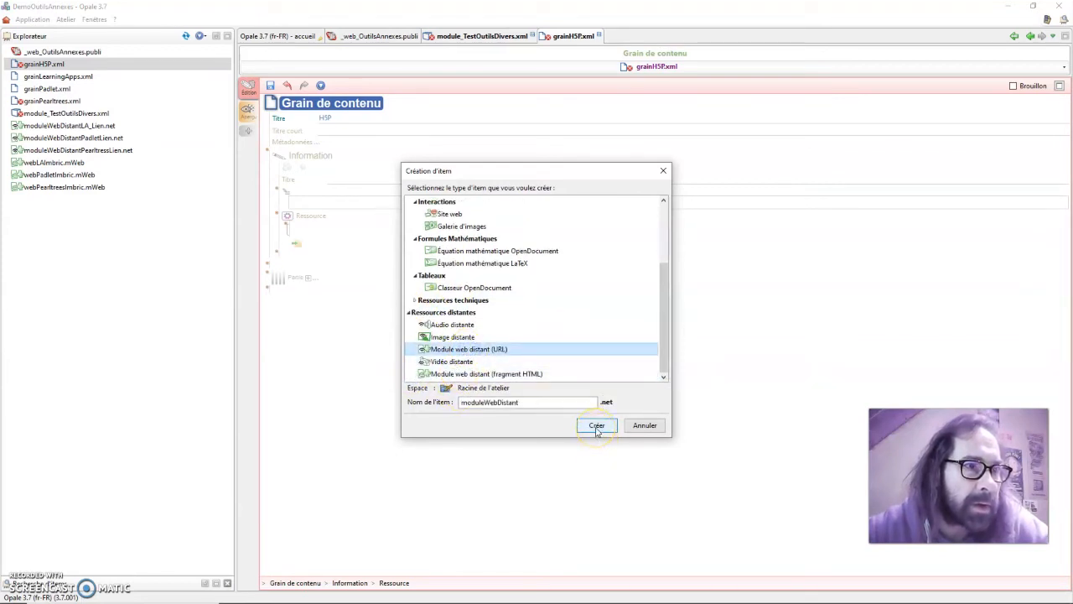
pyautogui.click(571, 407)
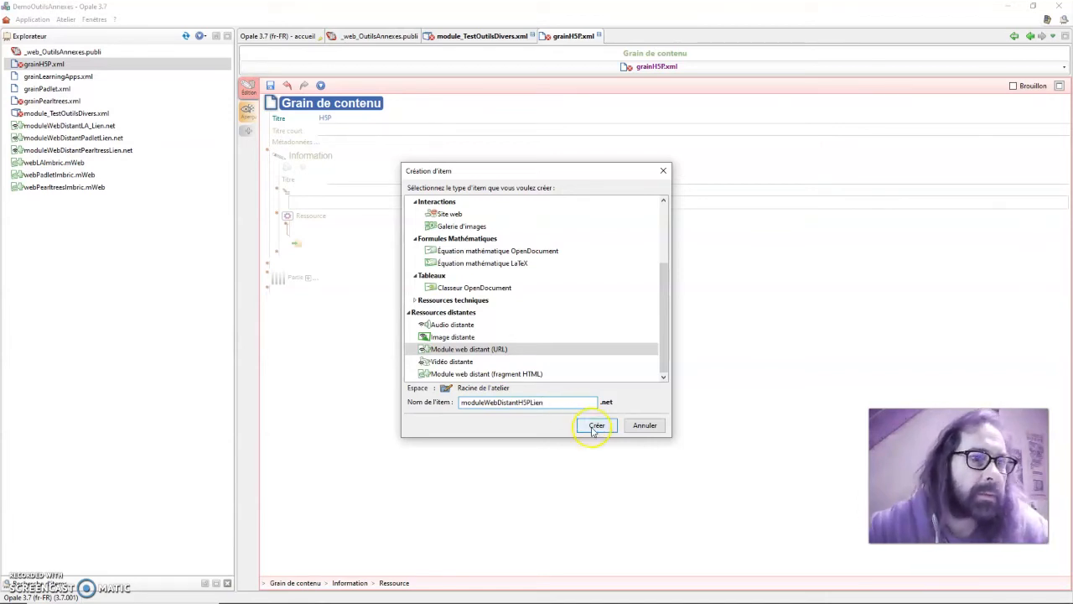
pyautogui.click(596, 425)
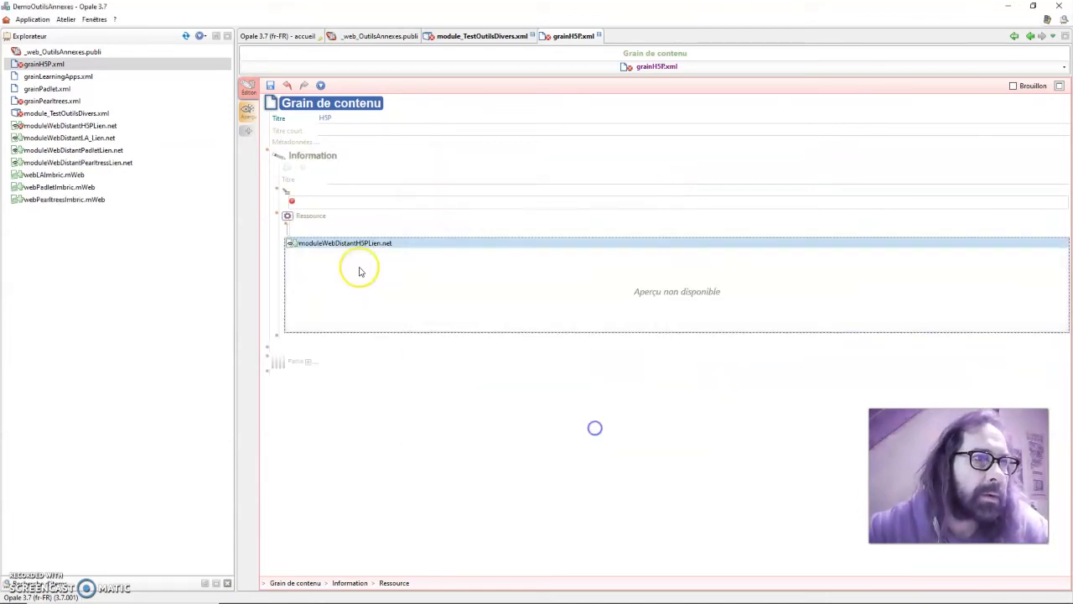
pyautogui.click(287, 191)
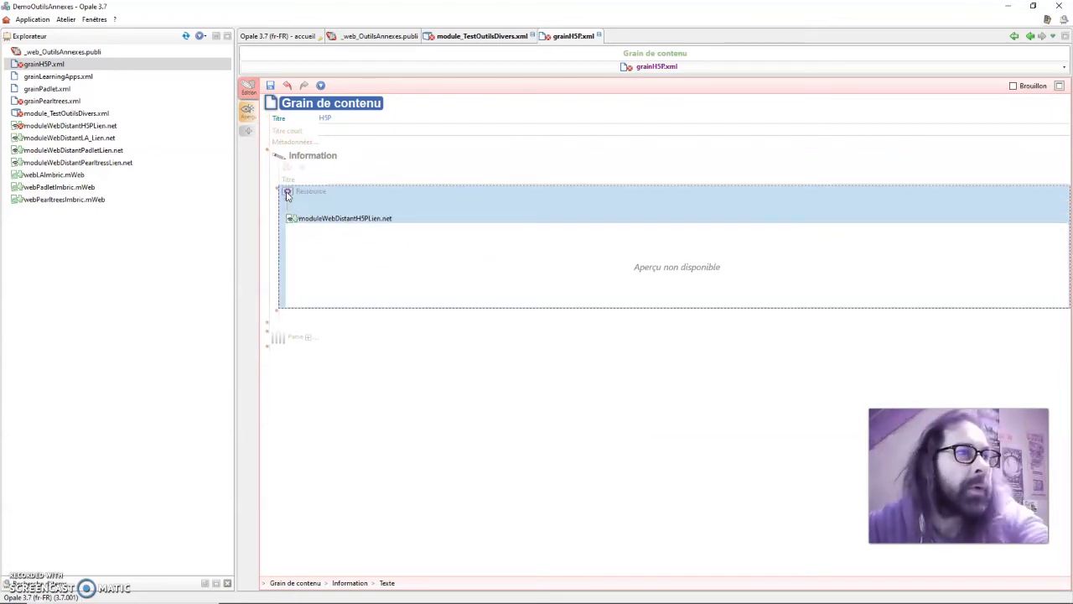
# Open moduleWebDistantH5PLien, title it "H5P Lien Direct" and set its width to 800 and height to 600
pyautogui.doubleClick(318, 217)
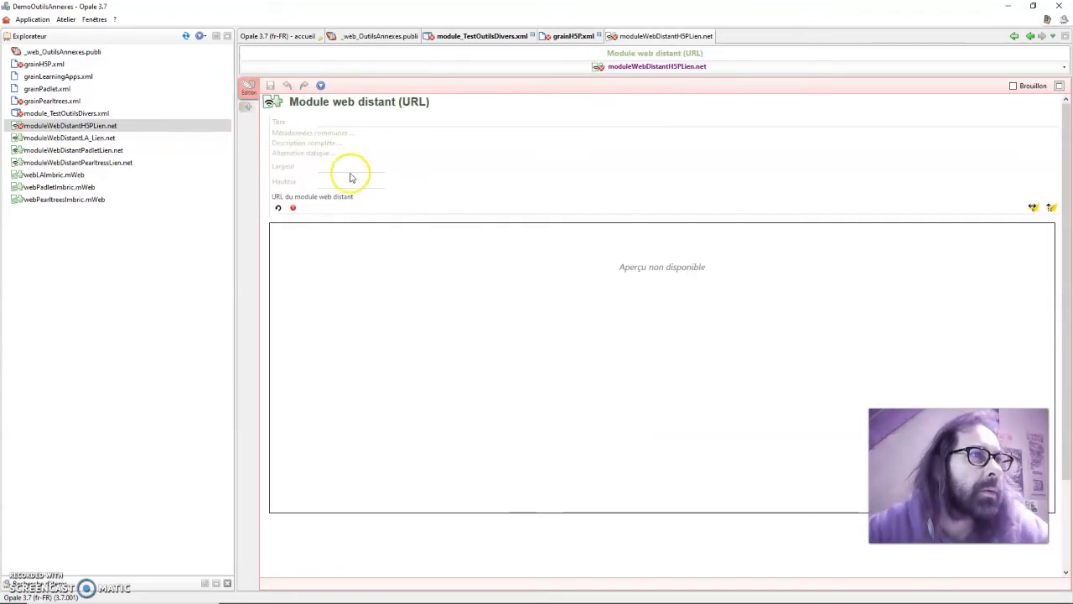
pyautogui.click(350, 121)
pyautogui.write('H5P Lien Direct')
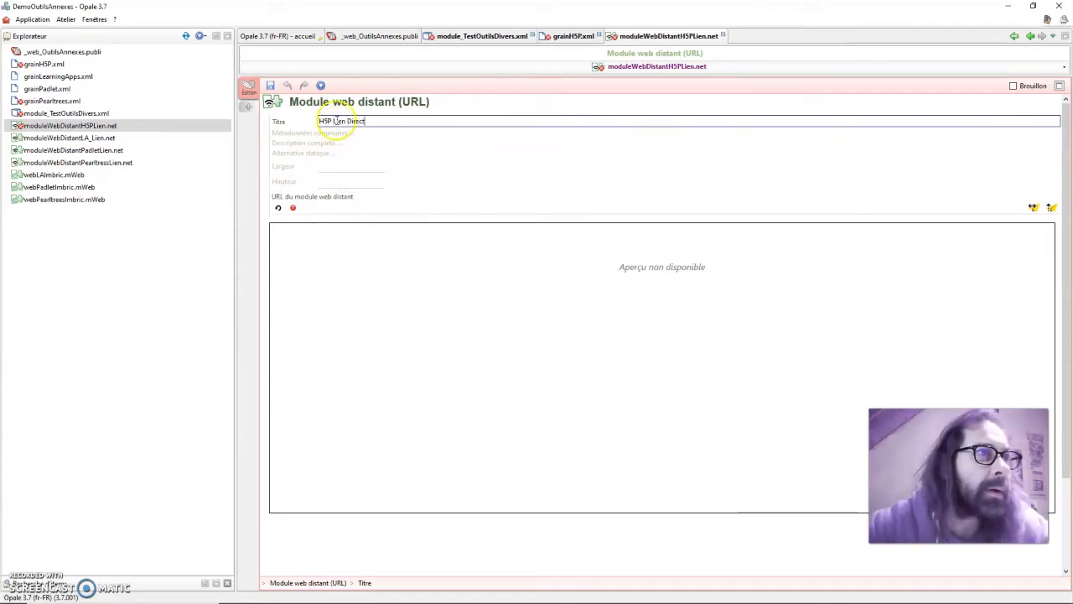
pyautogui.click(337, 166)
pyautogui.write('8')
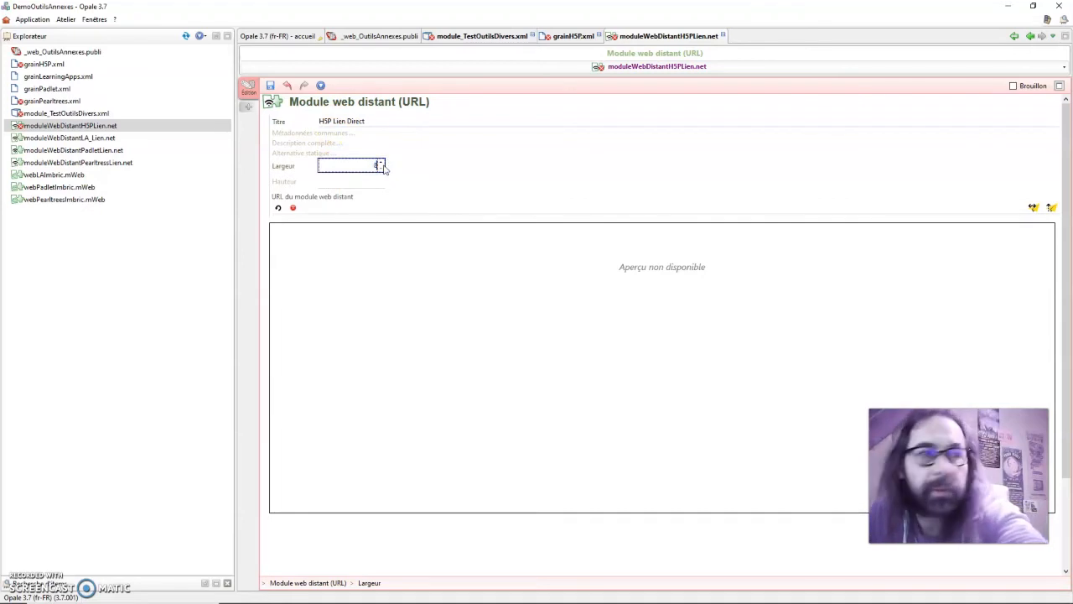
pyautogui.write('00')
pyautogui.click(370, 180)
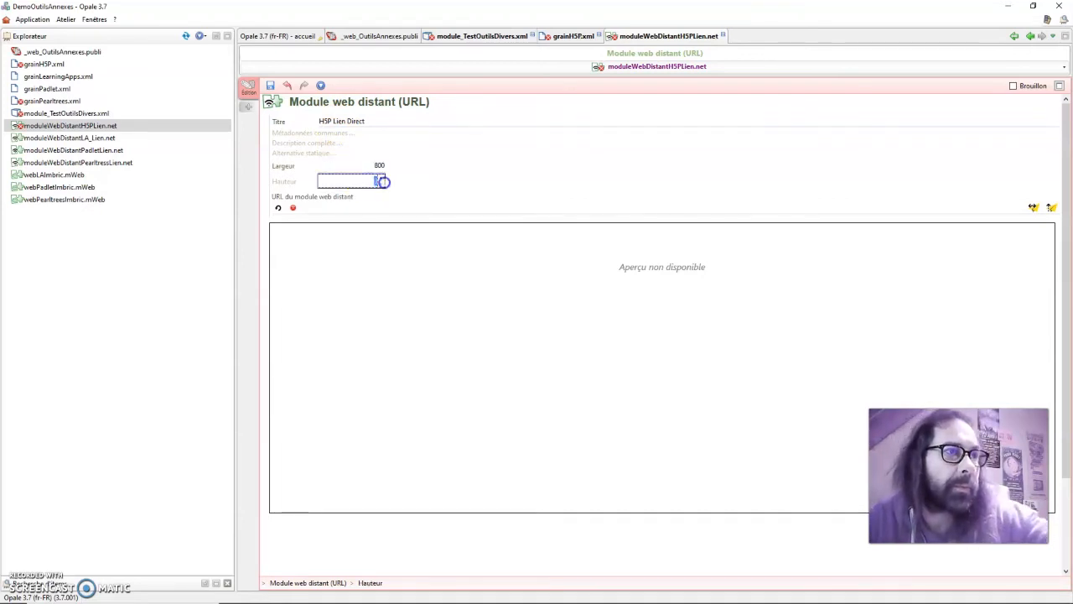
pyautogui.write('600')
pyautogui.click(320, 208)
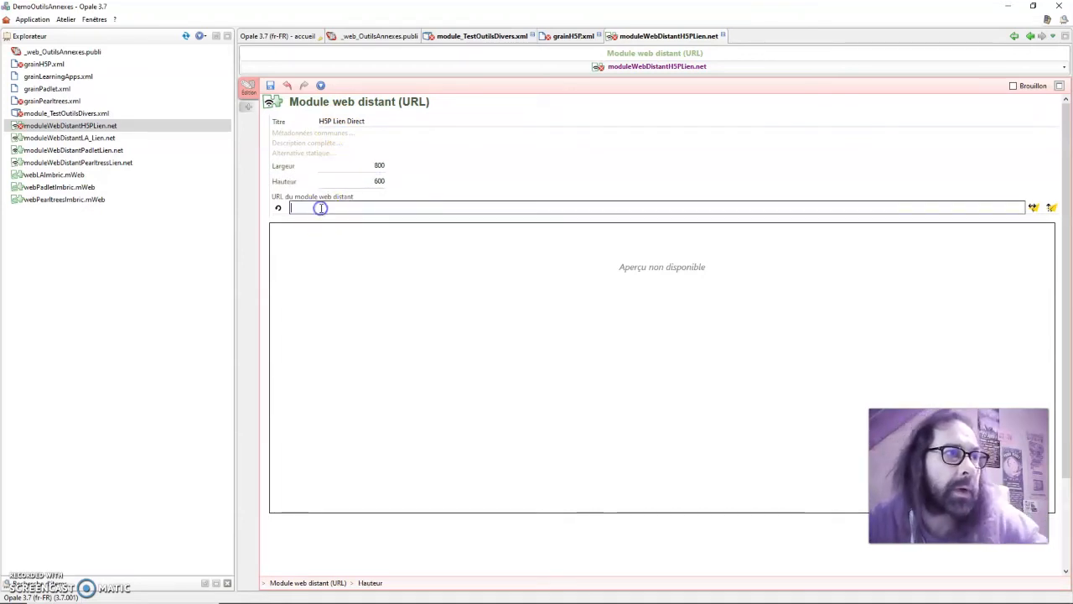
# Switch to Firefox, close the Pearltrees page, open the H5P content on the "Outils numériques" module planning and copy its page address
pyautogui.hotkey('alt', 'Tab')
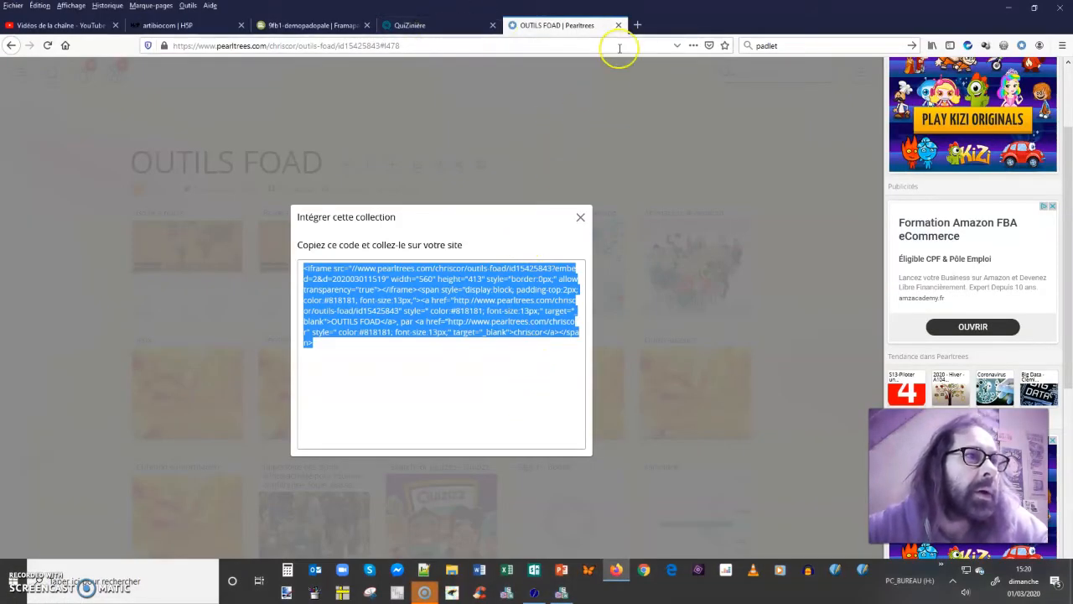
pyautogui.click(617, 27)
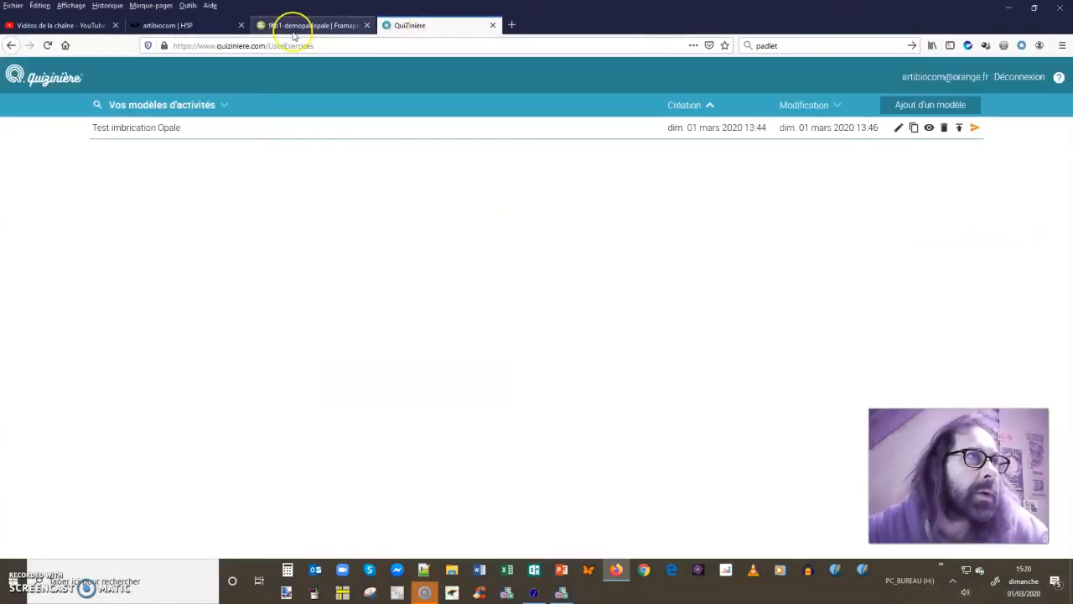
pyautogui.click(183, 25)
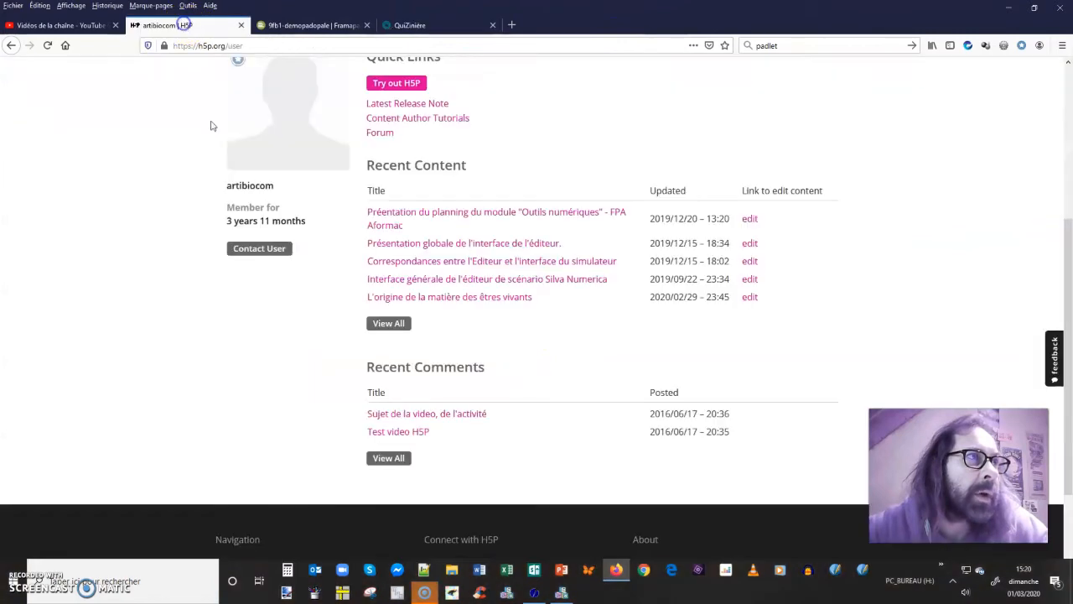
pyautogui.tripleClick(472, 215)
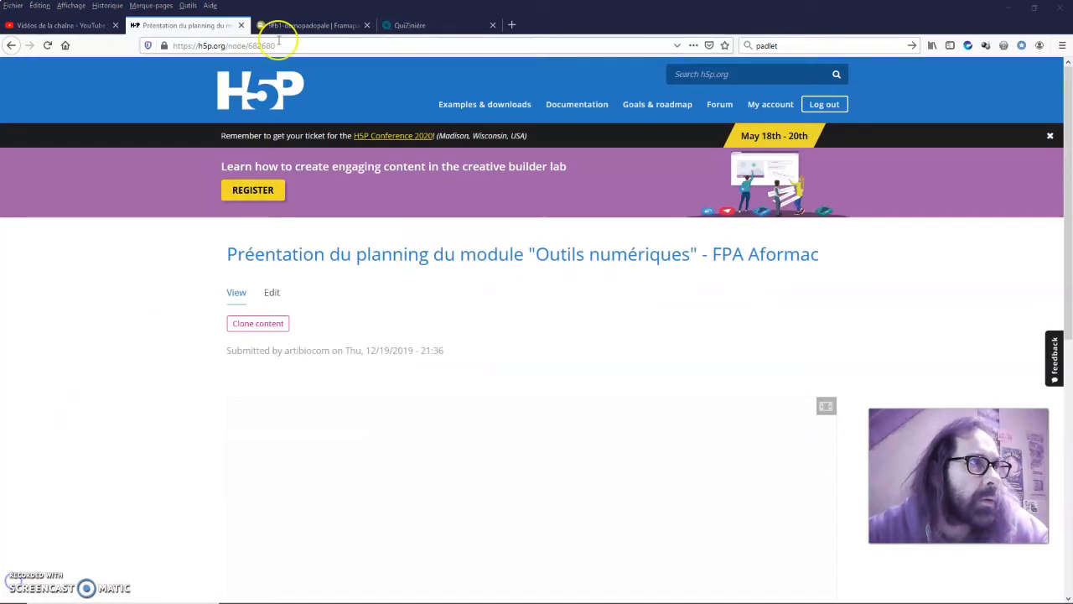
pyautogui.click(210, 46)
pyautogui.hotkey('ctrl', 'c')
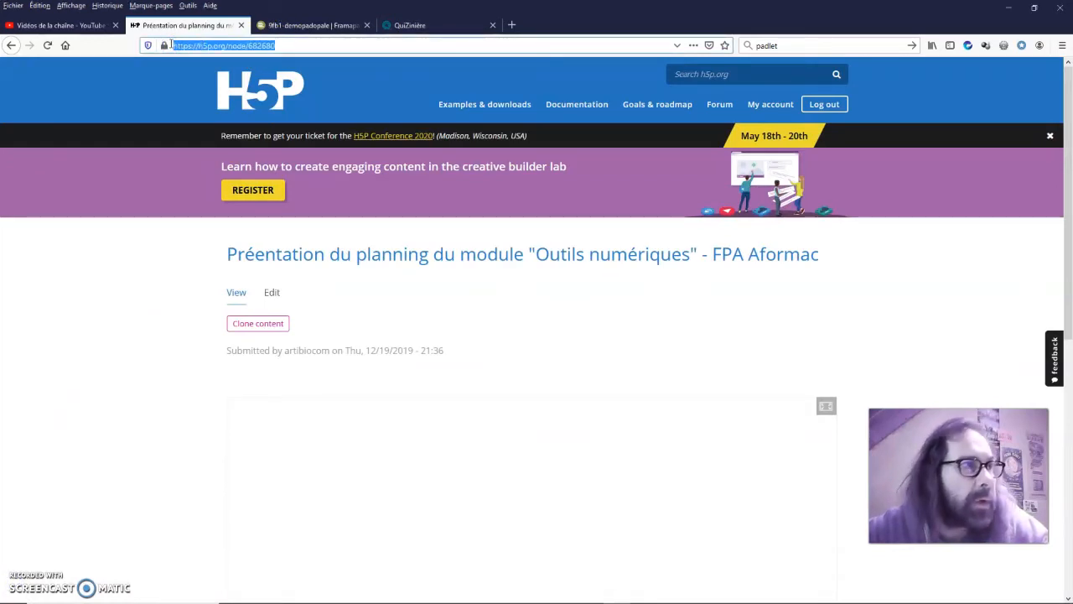
pyautogui.hotkey('alt', 'Tab')
pyautogui.click(463, 235)
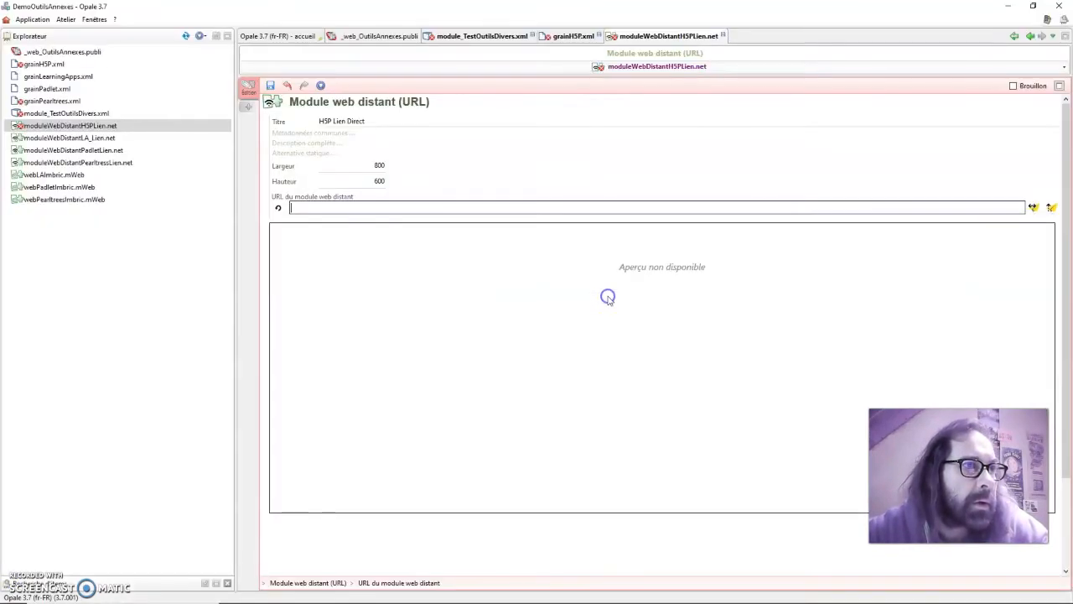
pyautogui.click(372, 209)
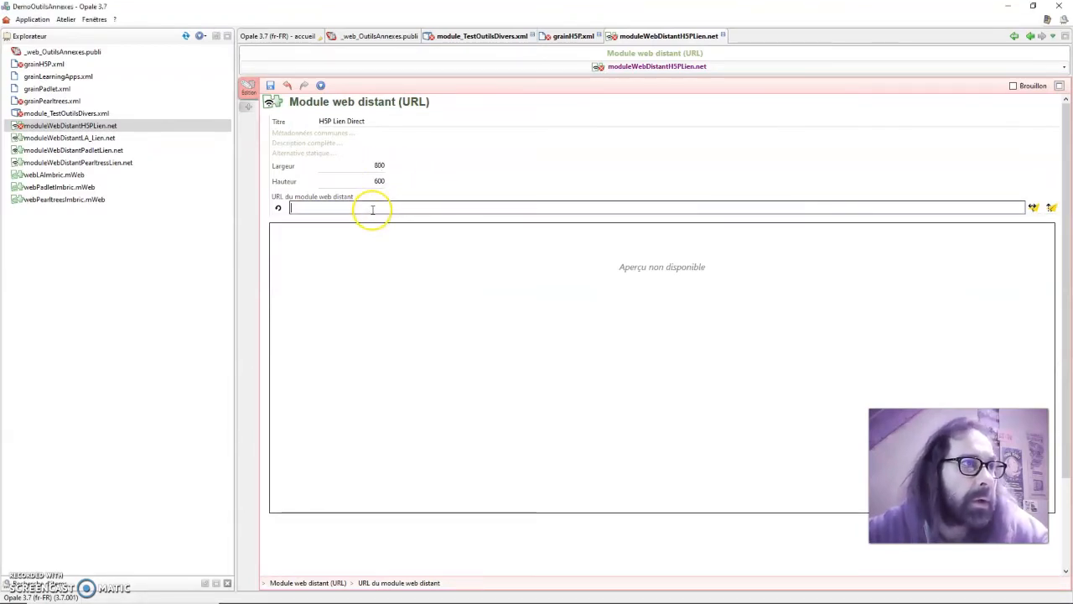
pyautogui.hotkey('ctrl', 'v')
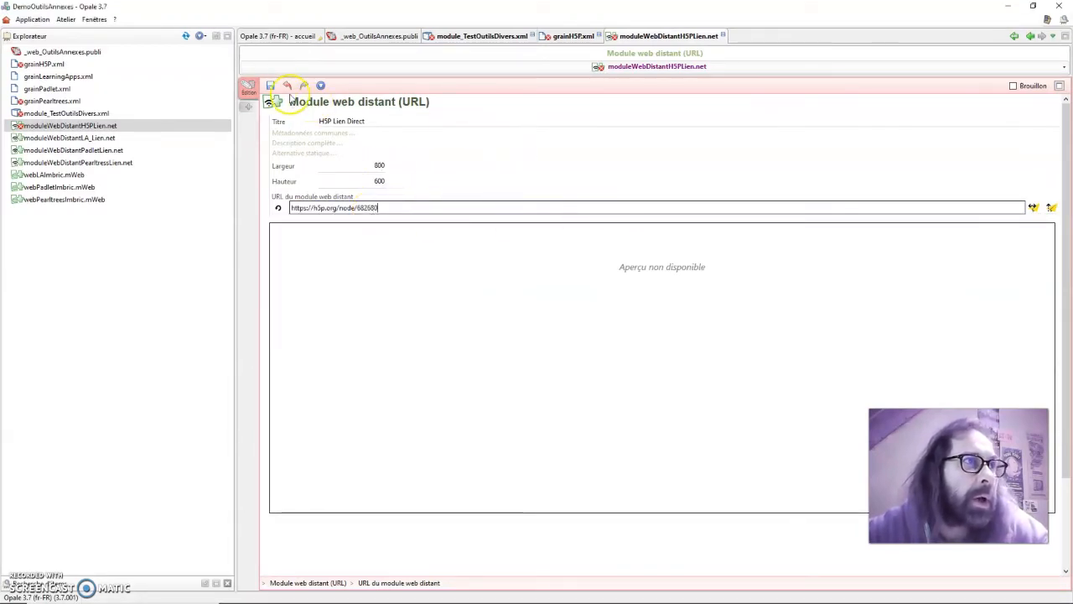
pyautogui.click(267, 86)
pyautogui.click(722, 36)
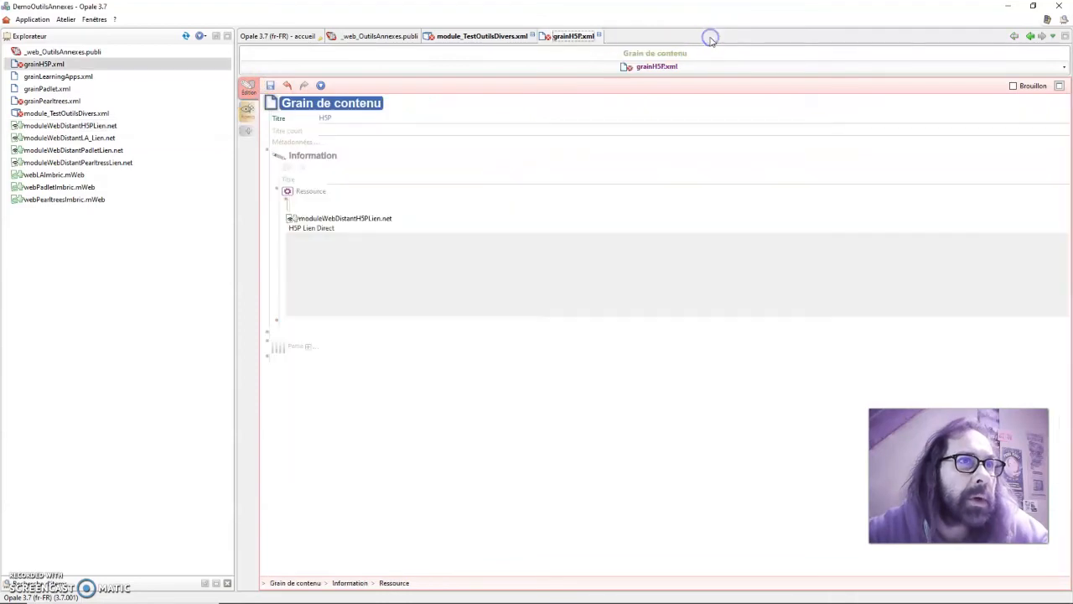
pyautogui.click(575, 38)
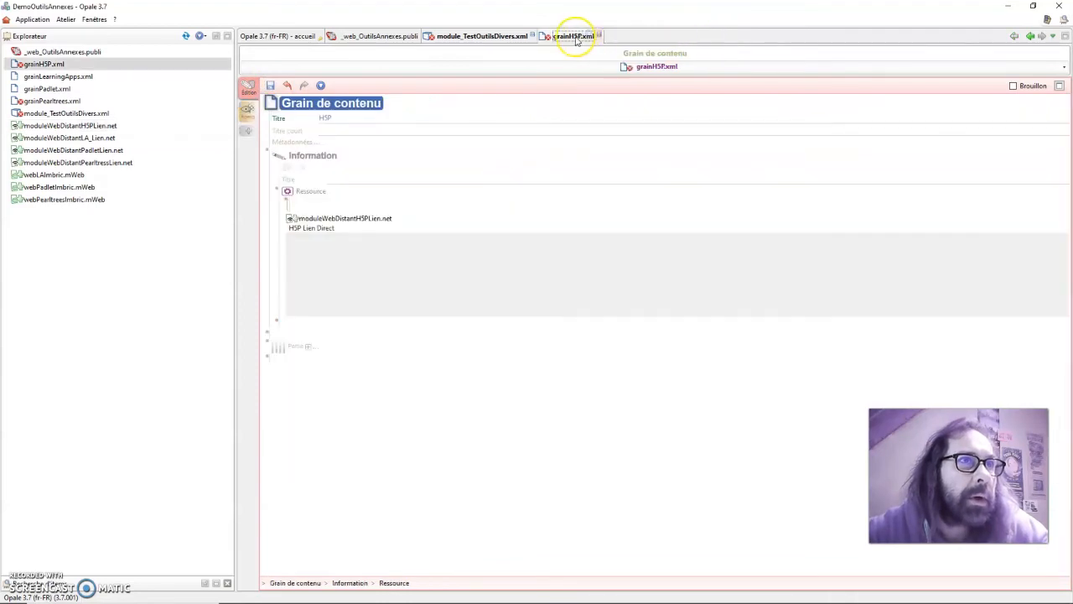
# Add a second Ressource block to grainH5P with a new Module web distant (fragment HTML) item named webH5PImbric, and title that item "H5P IMbrication"
pyautogui.click(278, 323)
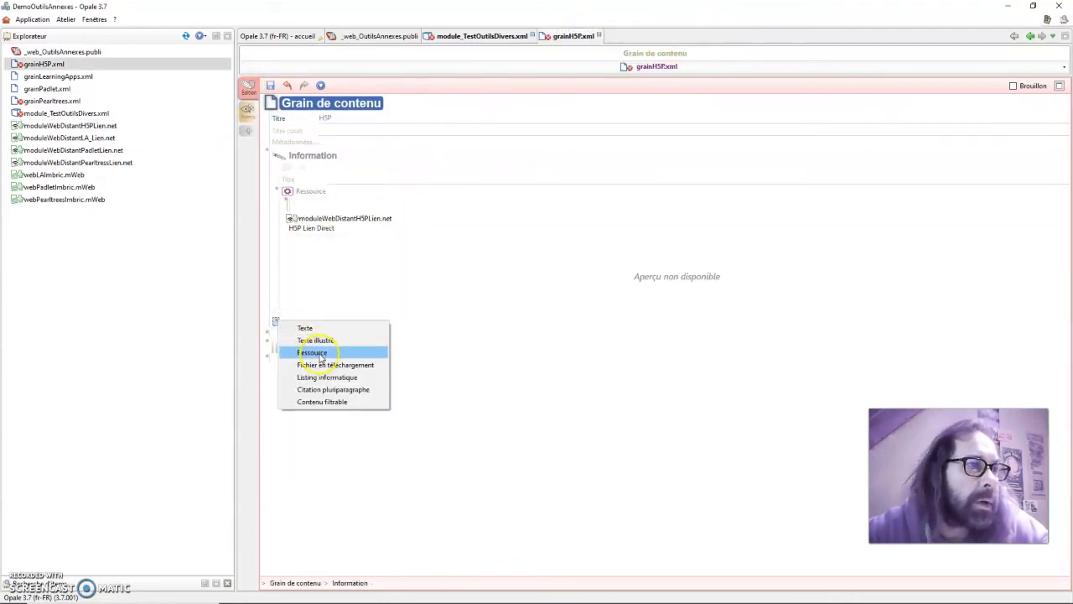
pyautogui.click(321, 353)
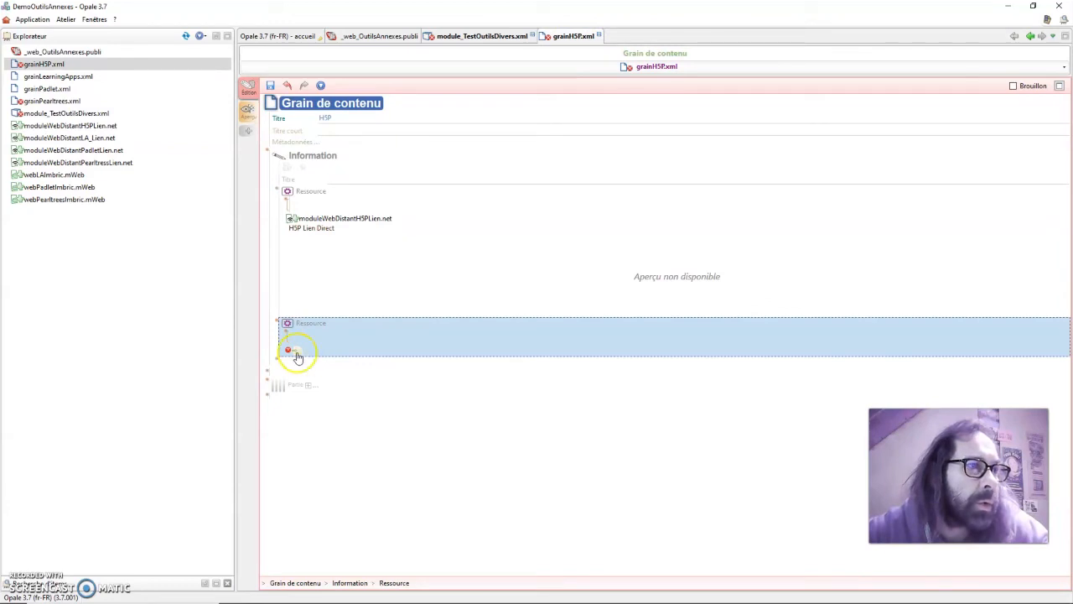
pyautogui.click(292, 352)
pyautogui.click(343, 386)
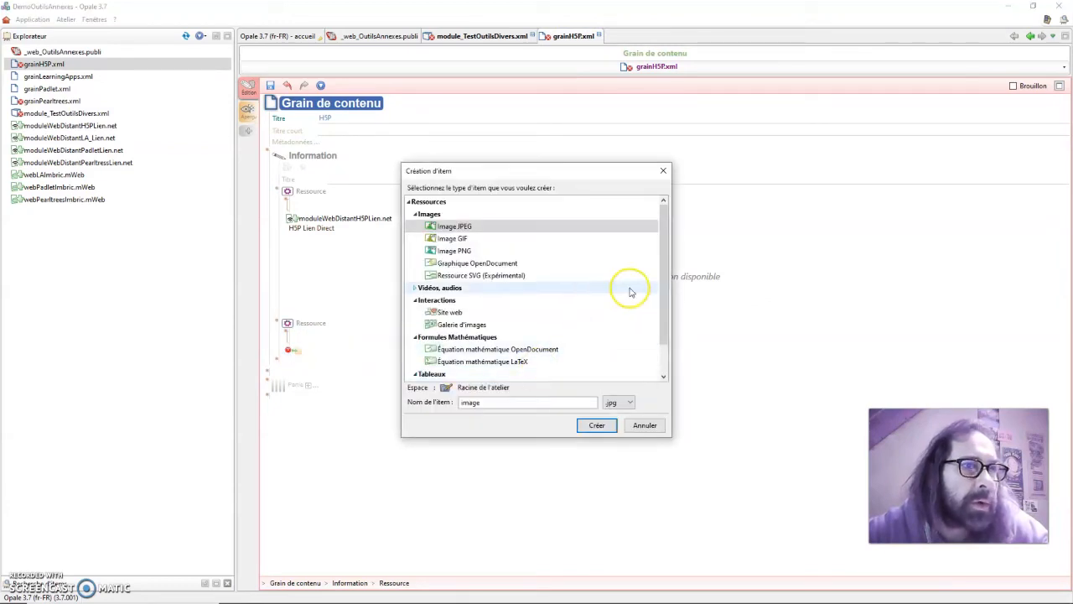
pyautogui.scroll(-3, 659, 288)
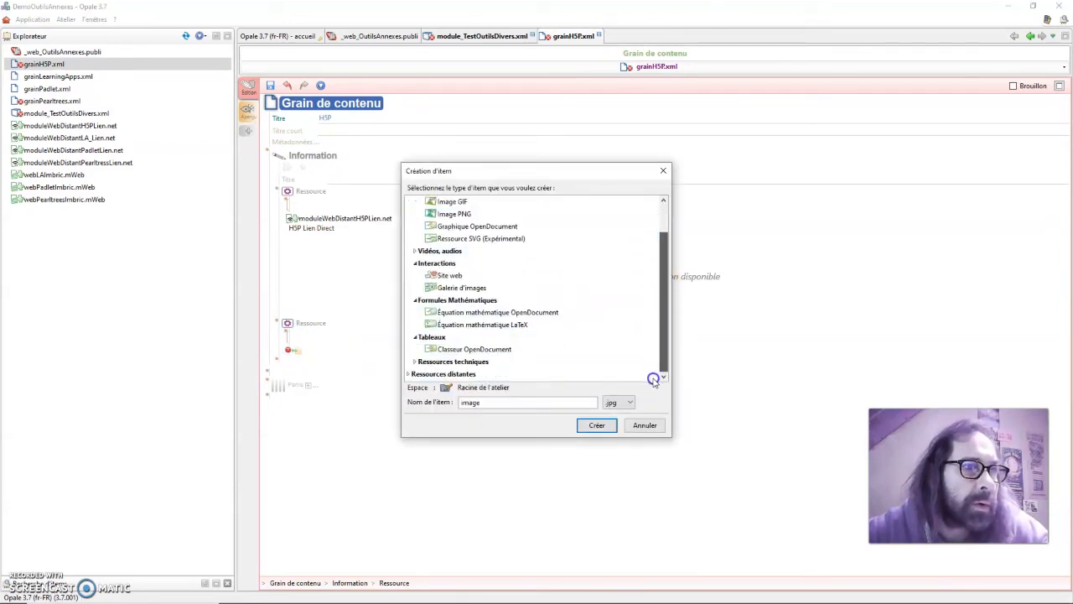
pyautogui.click(406, 375)
pyautogui.click(662, 378)
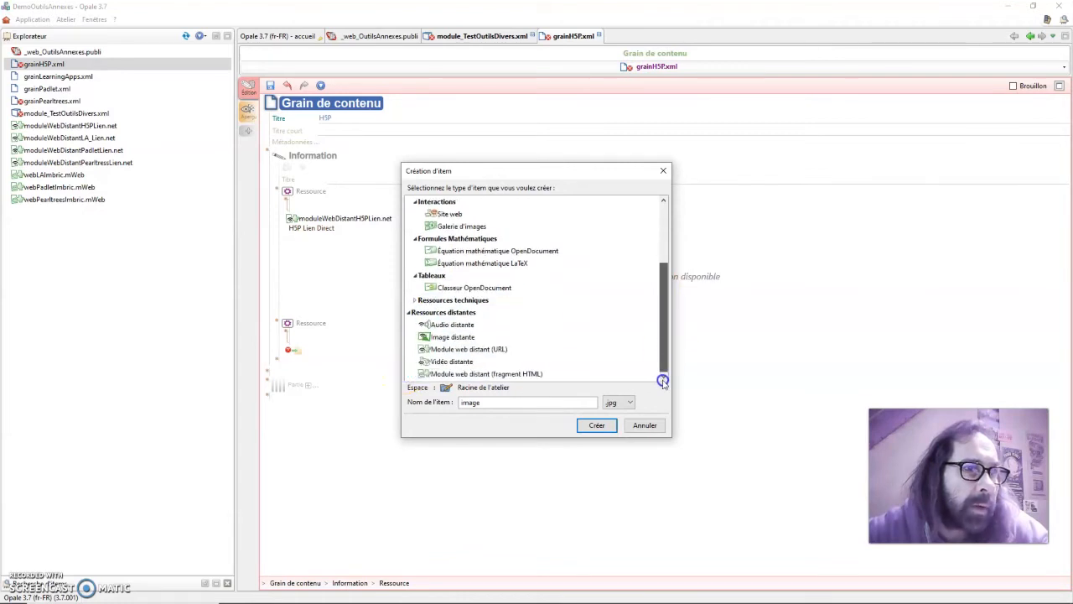
pyautogui.click(467, 374)
pyautogui.click(539, 408)
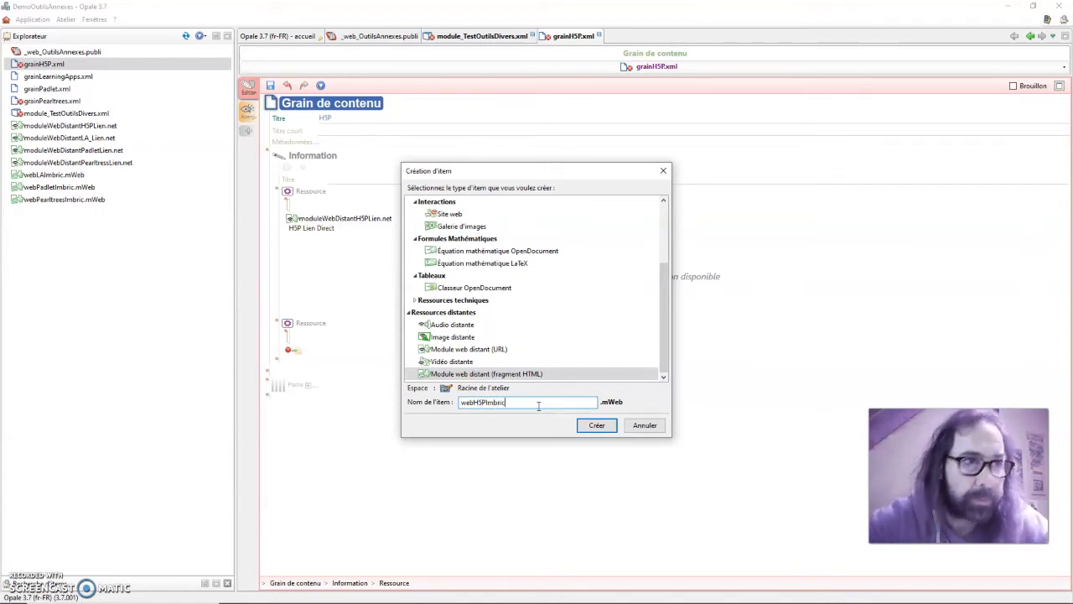
pyautogui.click(601, 426)
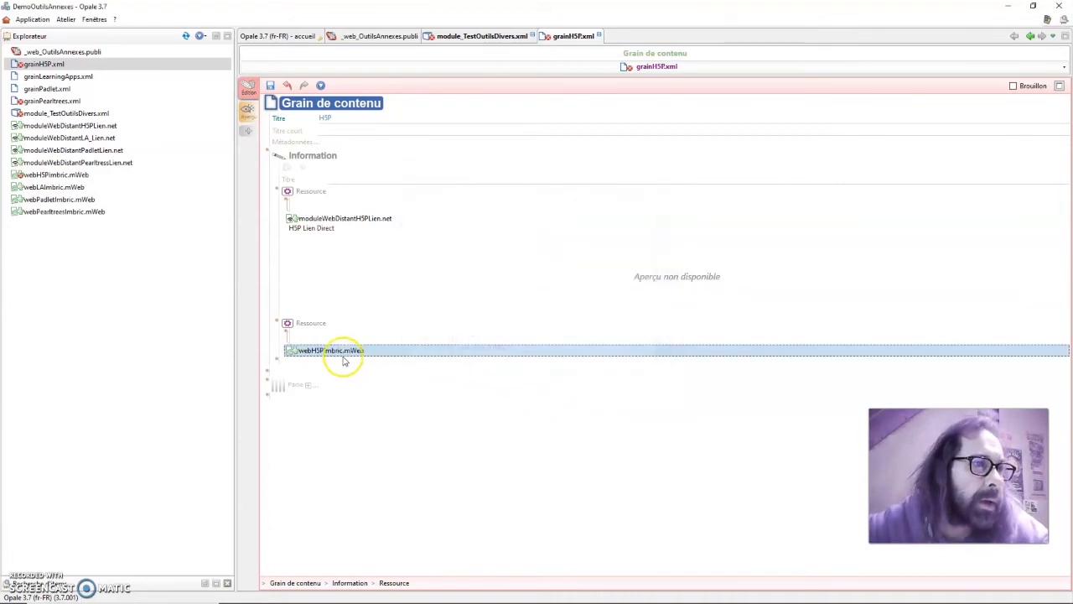
pyautogui.click(338, 351)
pyautogui.doubleClick(338, 350)
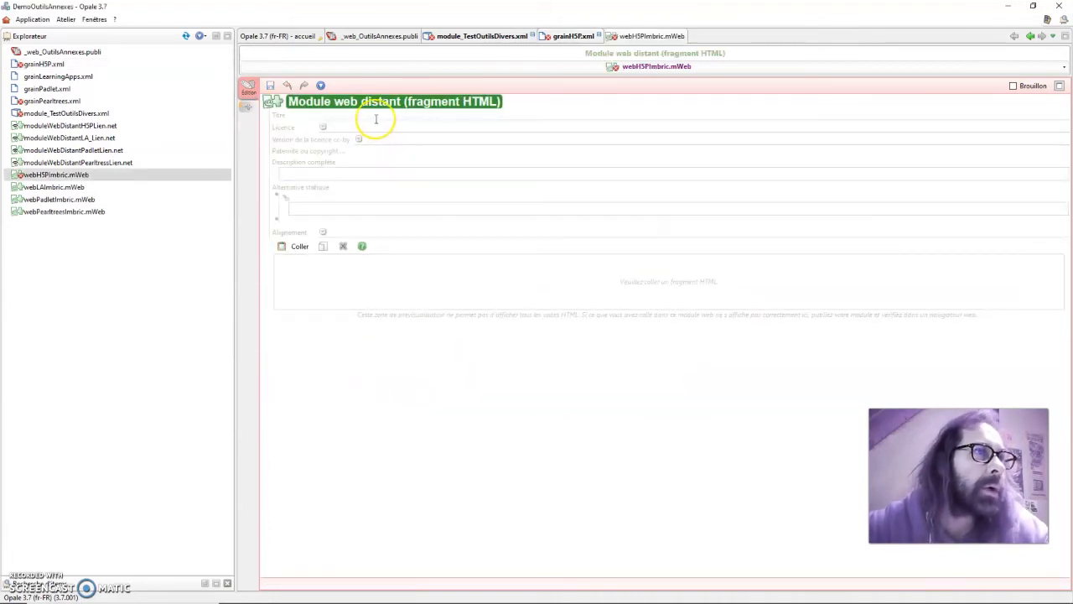
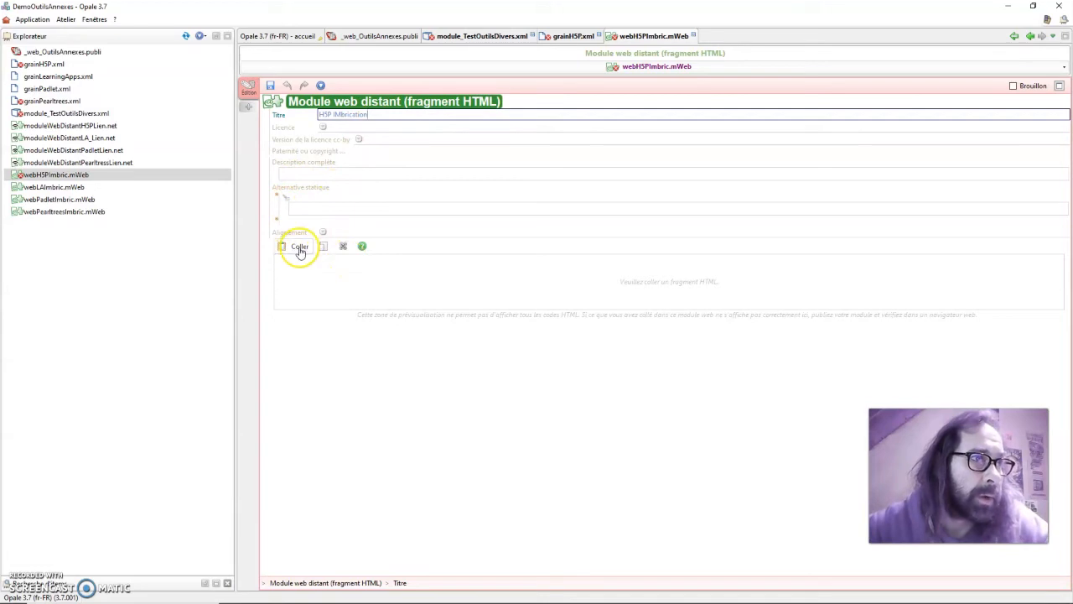
# Switch to Firefox, open the embed code of the H5P content, set its size to 800 × 600 px and copy the code
pyautogui.hotkey('alt', 'Tab')
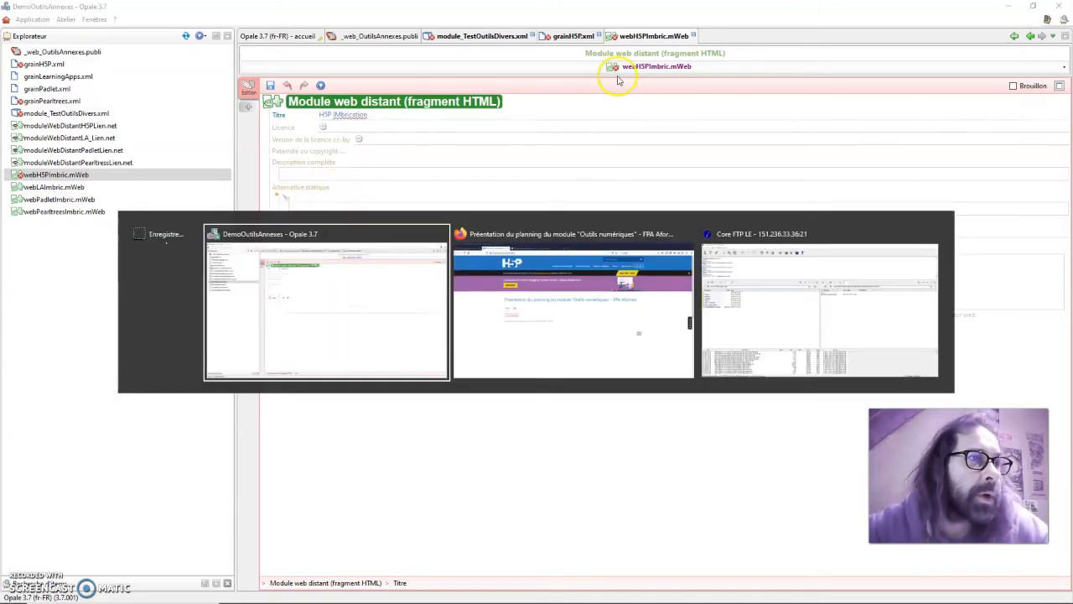
pyautogui.click(609, 311)
pyautogui.click(319, 287)
pyautogui.scroll(-5, 340, 307)
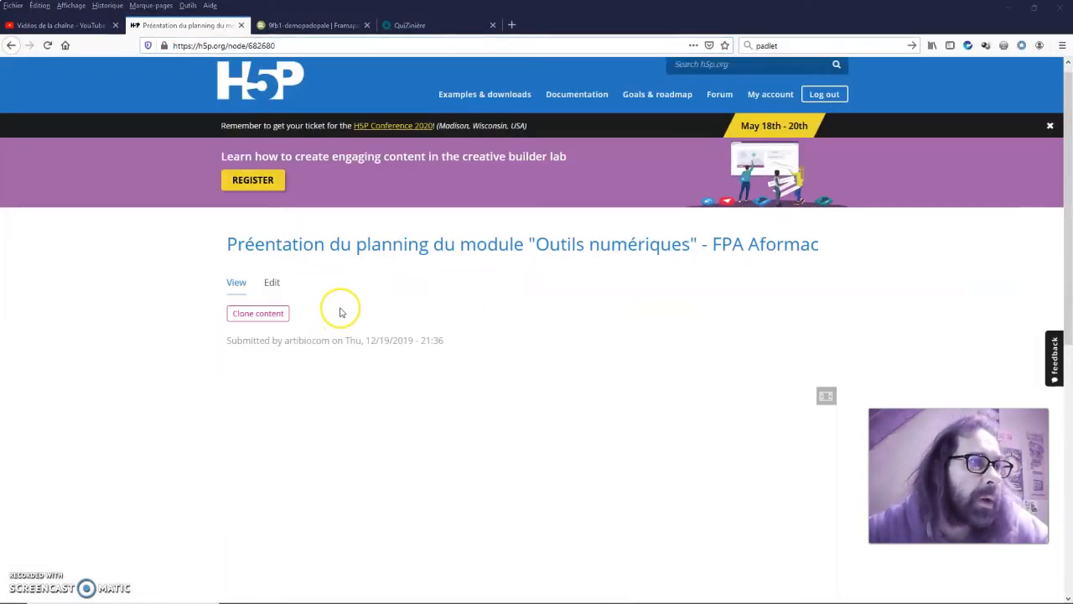
pyautogui.scroll(-2, 342, 310)
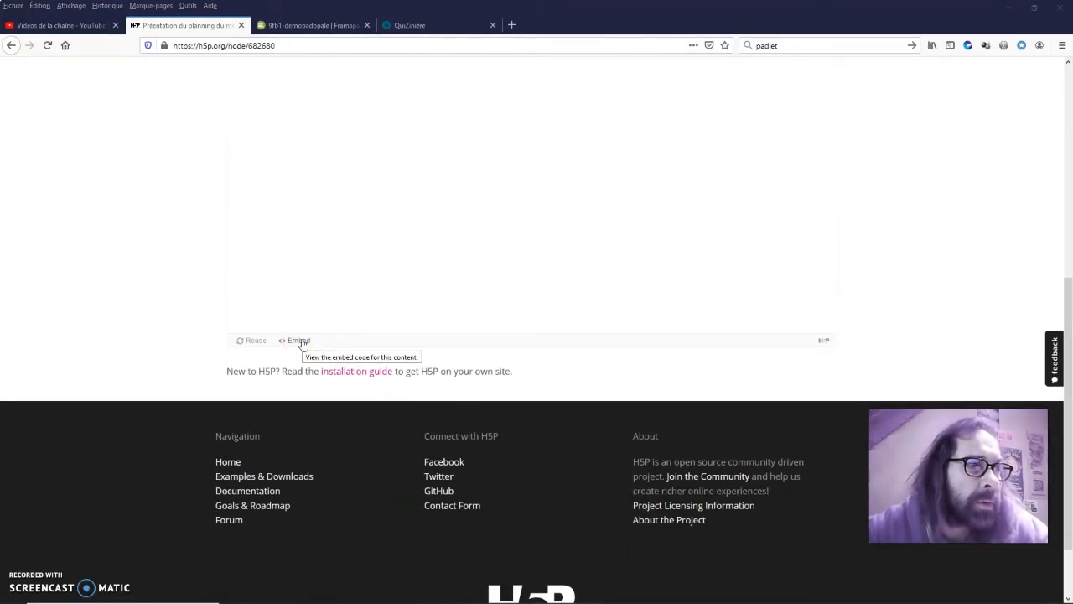
pyautogui.click(300, 340)
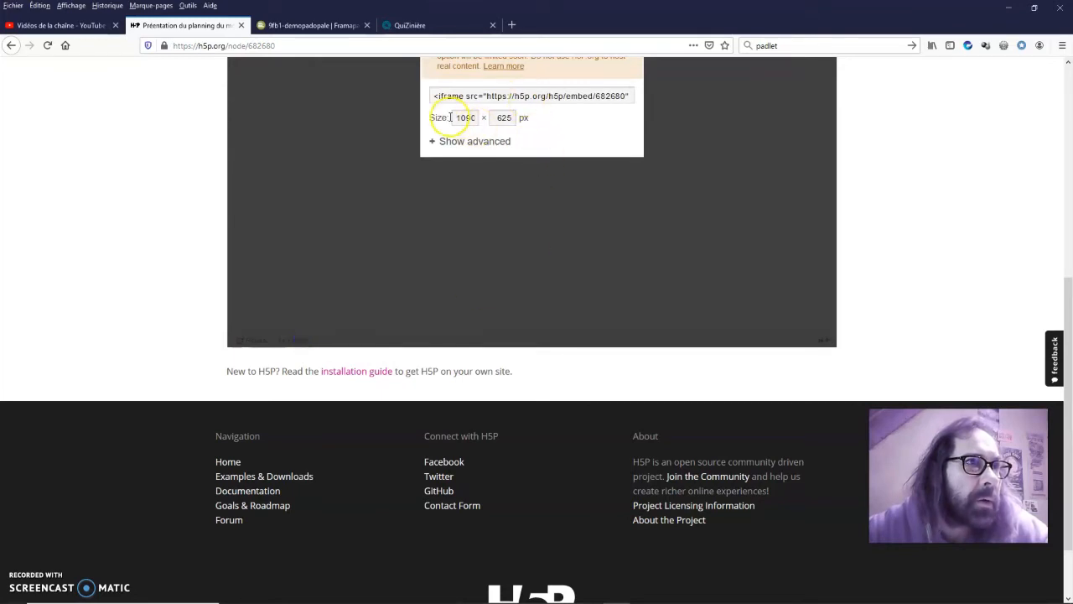
pyautogui.moveTo(457, 117); pyautogui.dragTo(510, 117)
pyautogui.write('800')
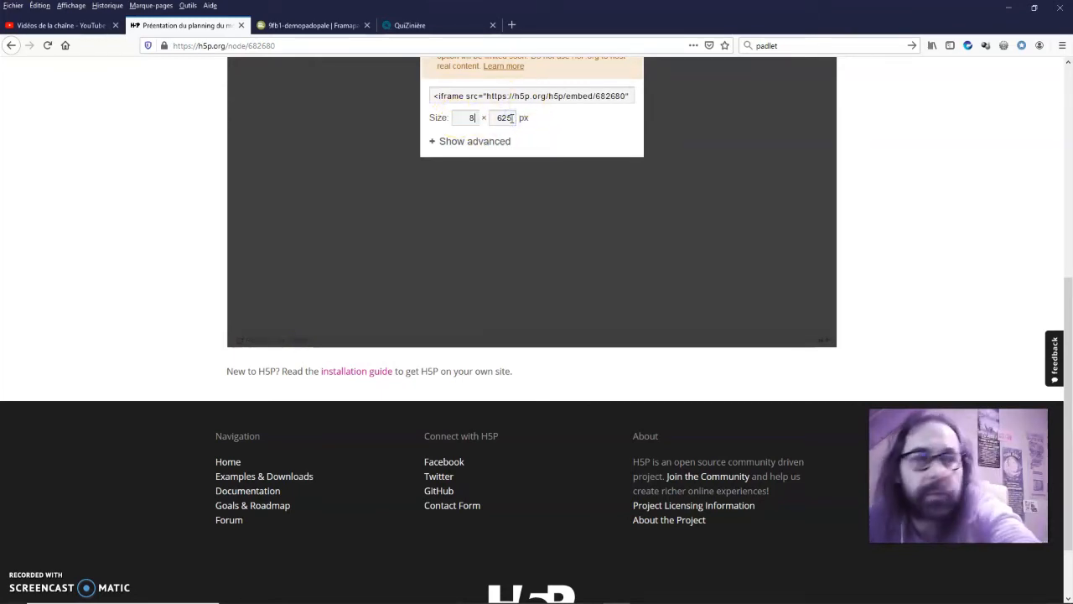
pyautogui.write('600')
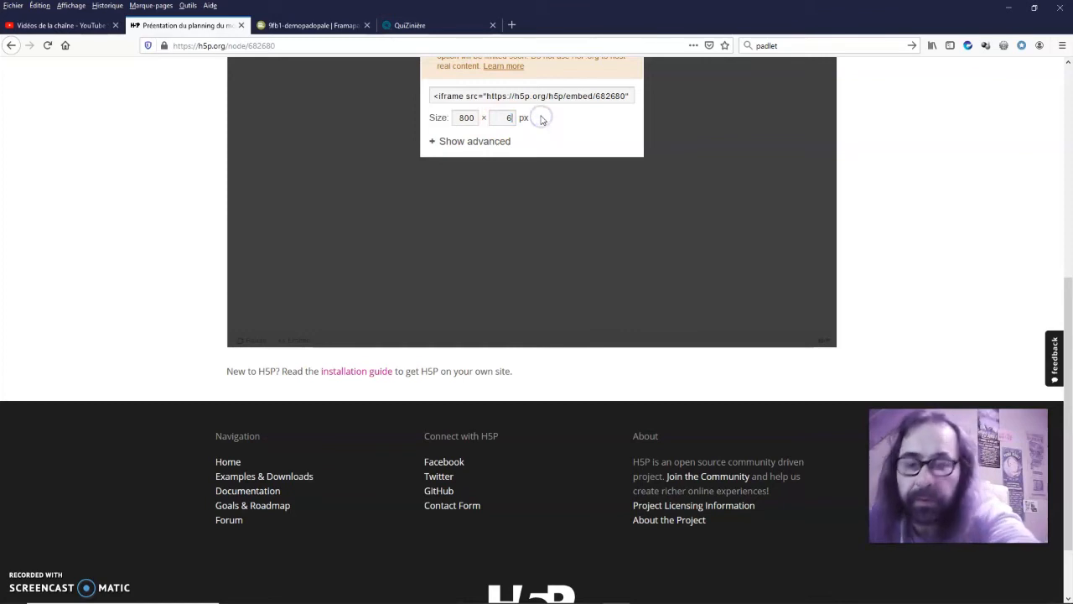
pyautogui.click(520, 96)
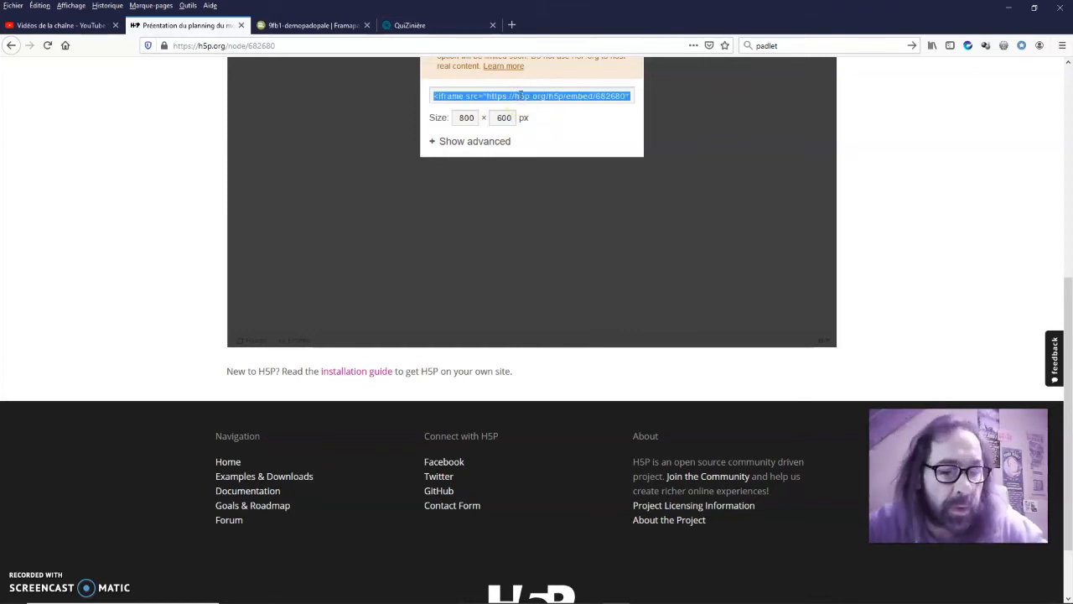
pyautogui.click(394, 100)
# Switch to Opale, paste the embed code into webH5PImbric, then save and close both that item and grainH5P
pyautogui.hotkey('alt', 'Tab')
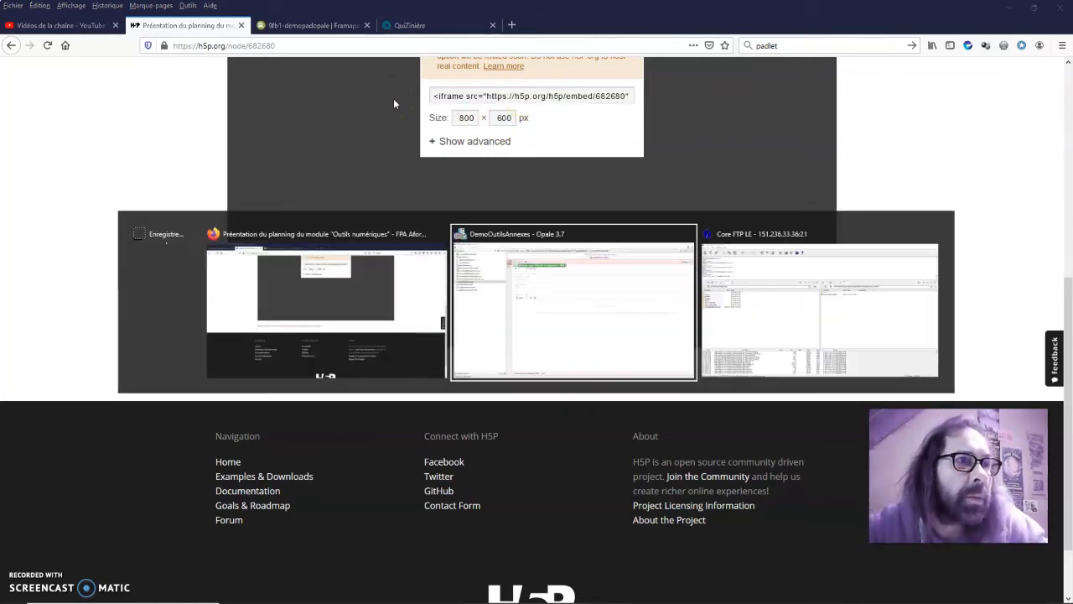
pyautogui.click(299, 246)
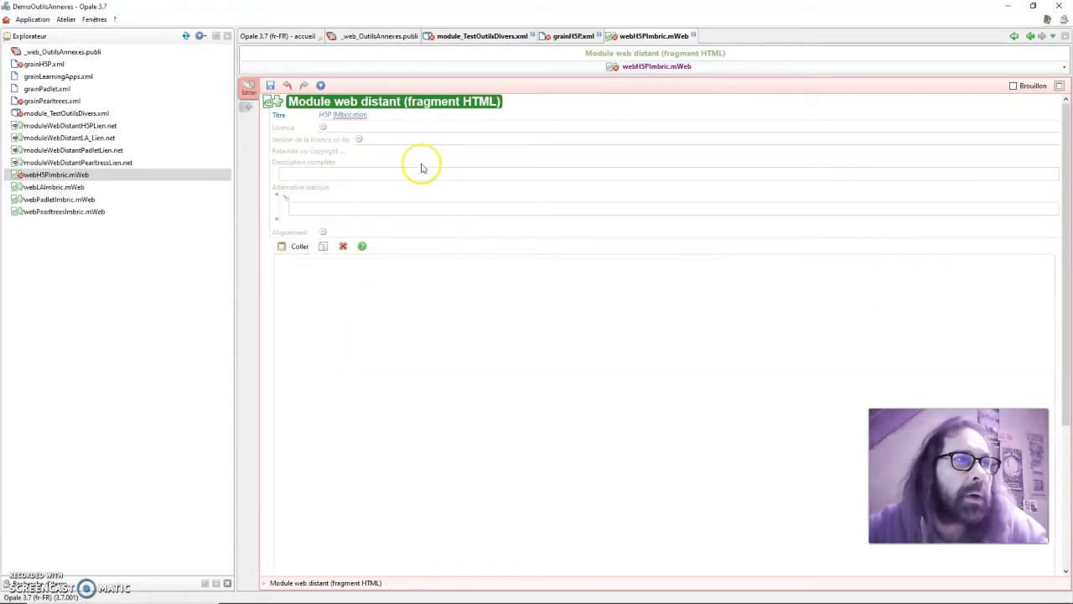
pyautogui.click(270, 87)
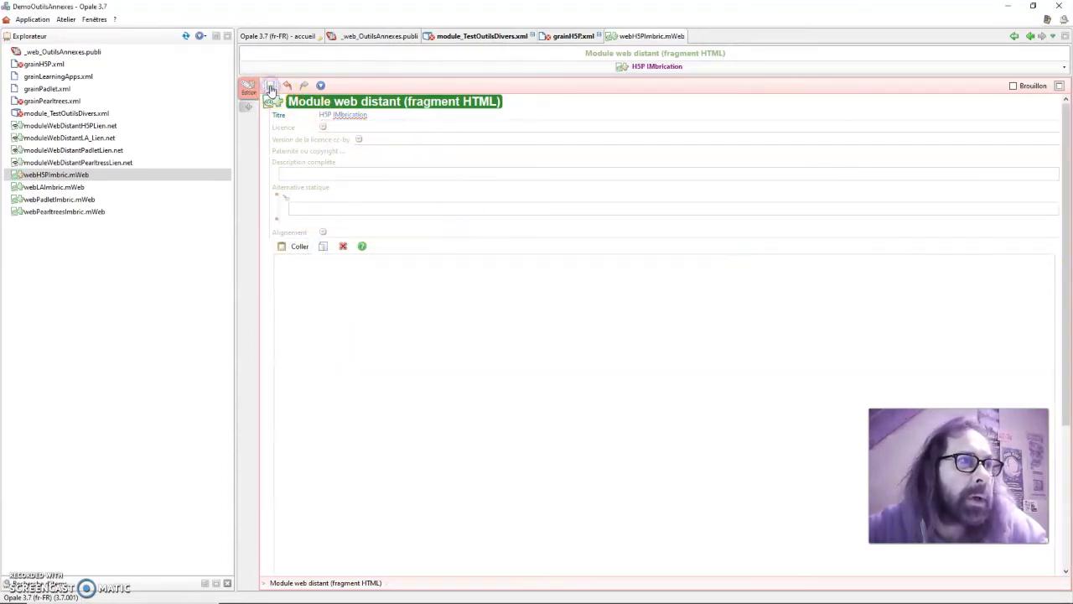
pyautogui.click(686, 36)
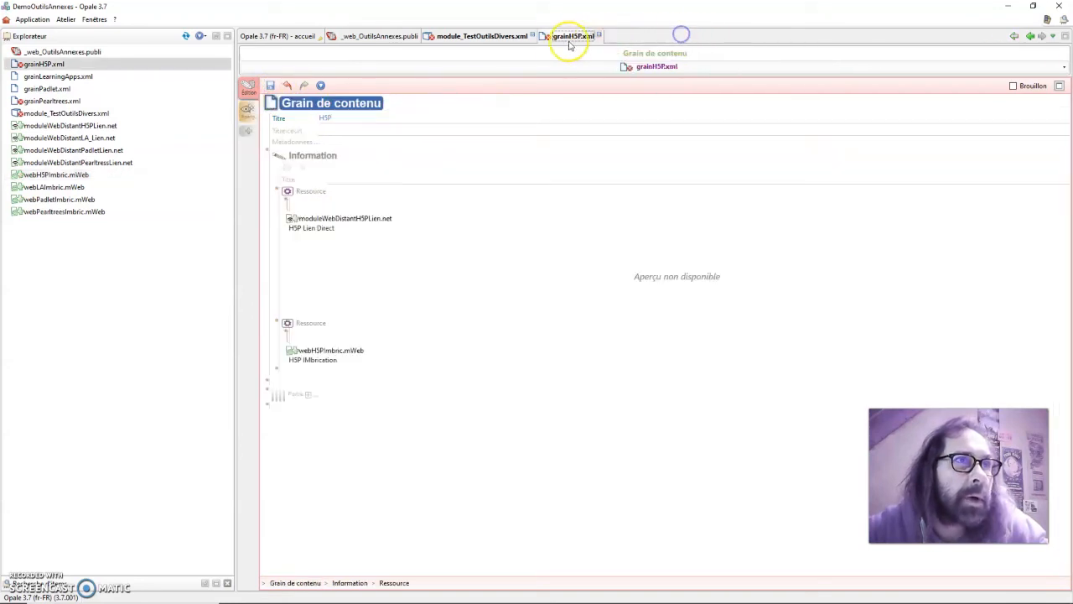
pyautogui.click(271, 86)
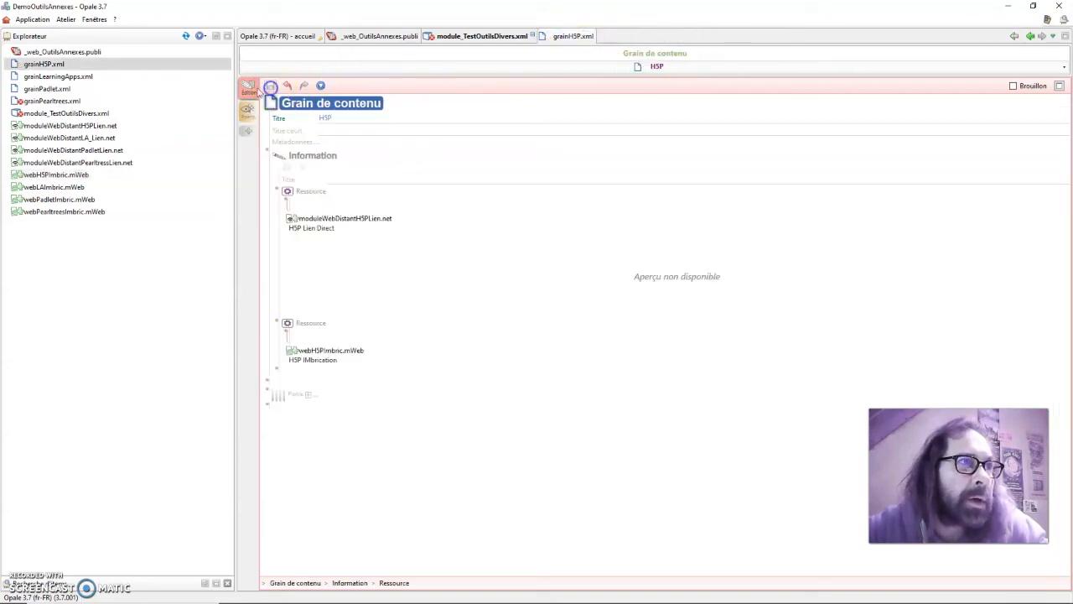
pyautogui.click(596, 36)
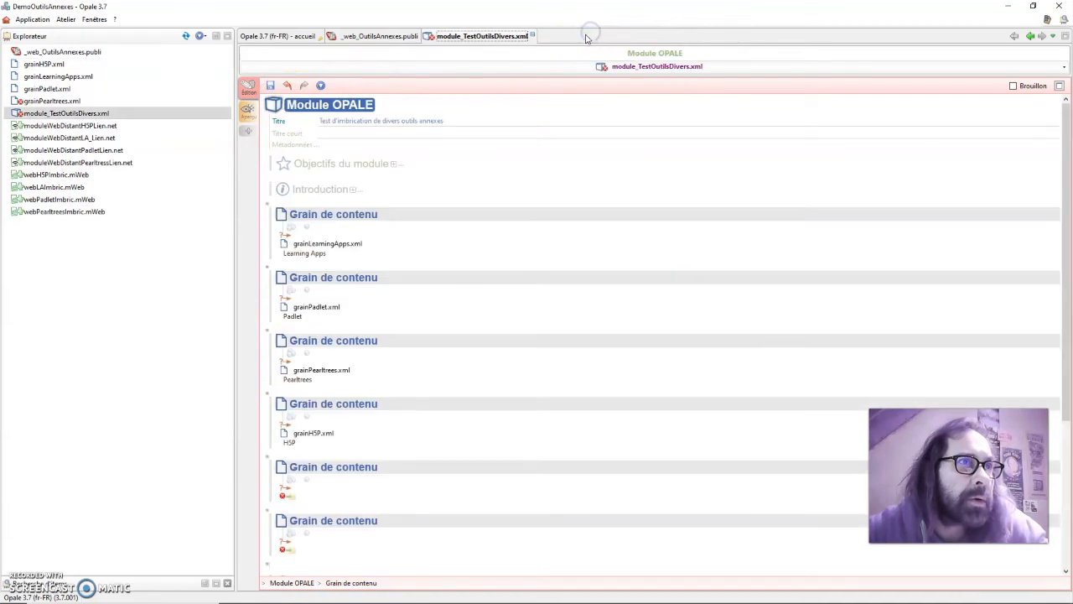
# Switch to Firefox, close the H5P page and open the sharing link and embed code of the Framapad pad
pyautogui.scroll(-1, 378, 409)
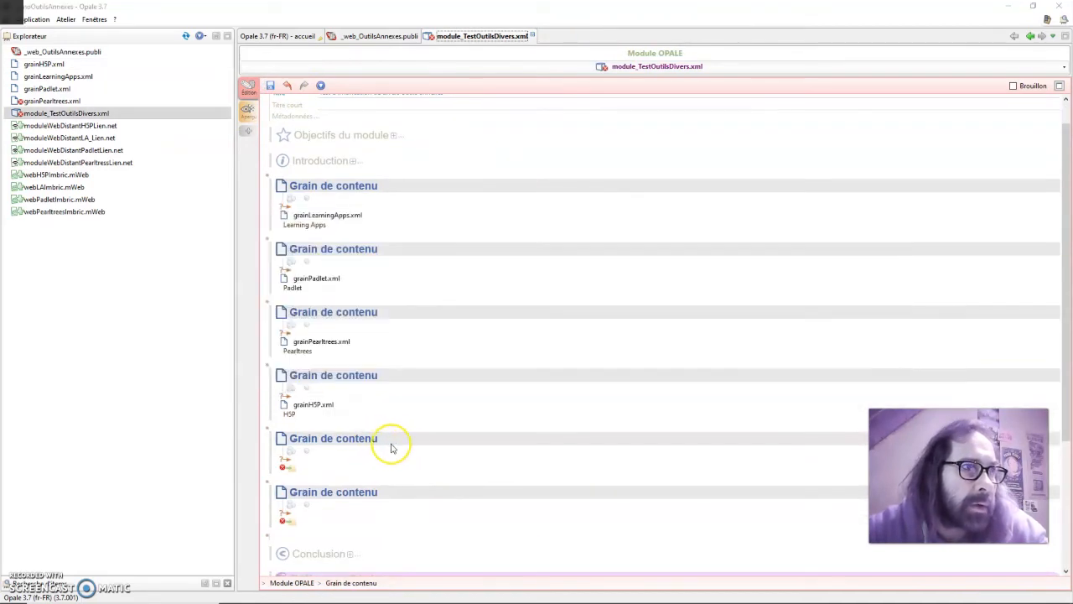
pyautogui.hotkey('alt', 'Tab')
pyautogui.hotkey('alt', 'Tab')
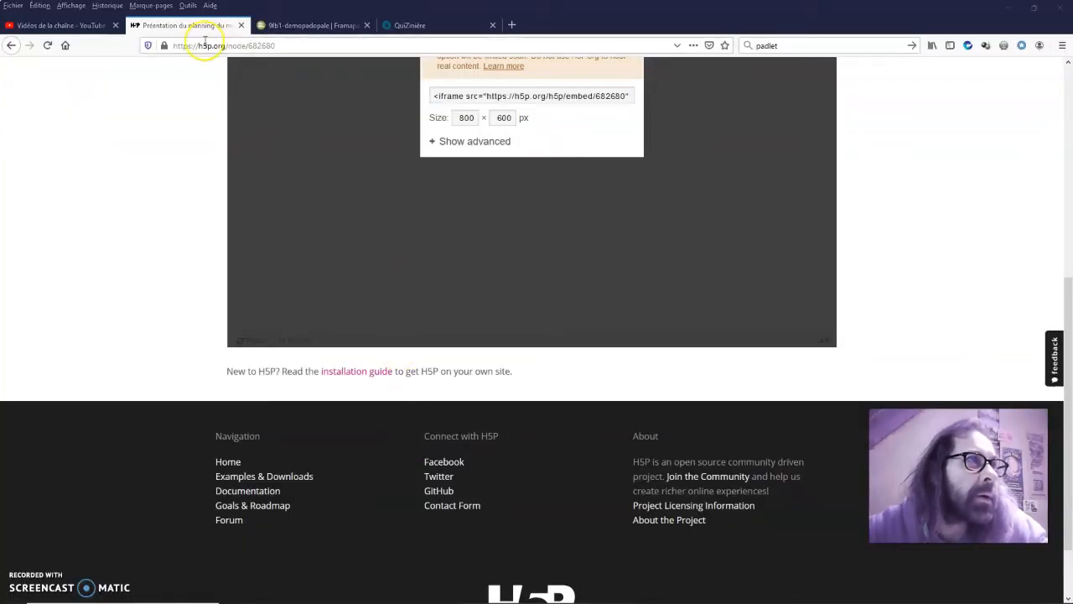
pyautogui.click(241, 26)
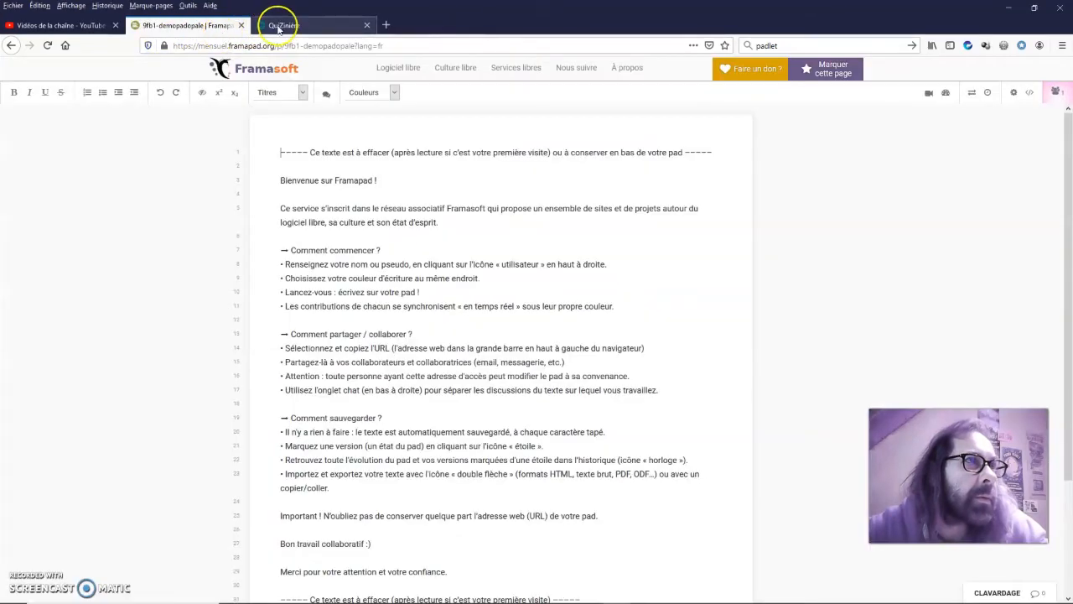
pyautogui.click(267, 159)
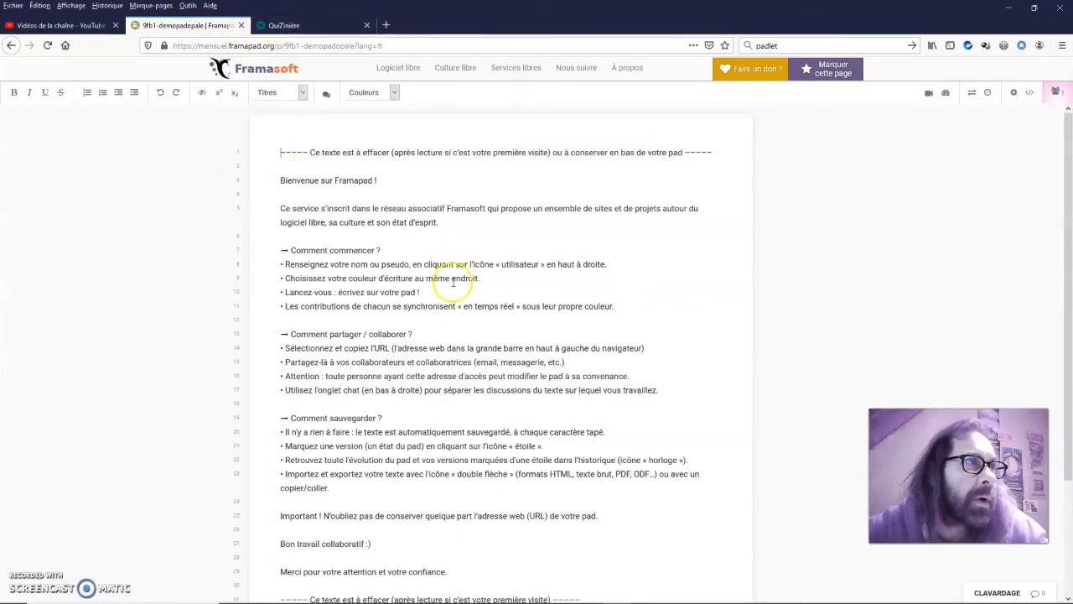
pyautogui.hotkey('alt', 'Tab')
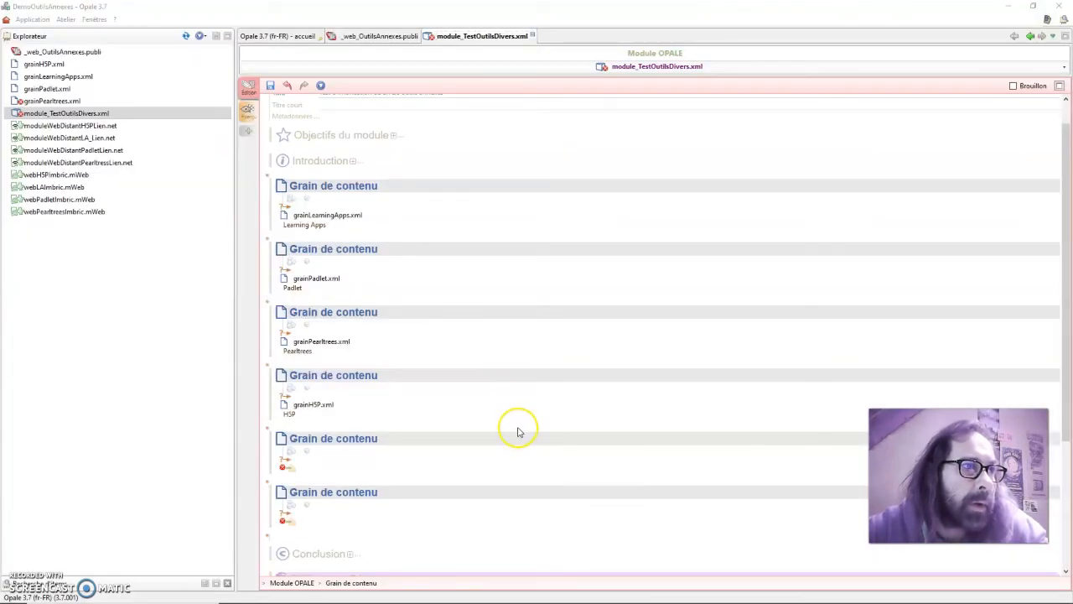
pyautogui.scroll(-2, 517, 431)
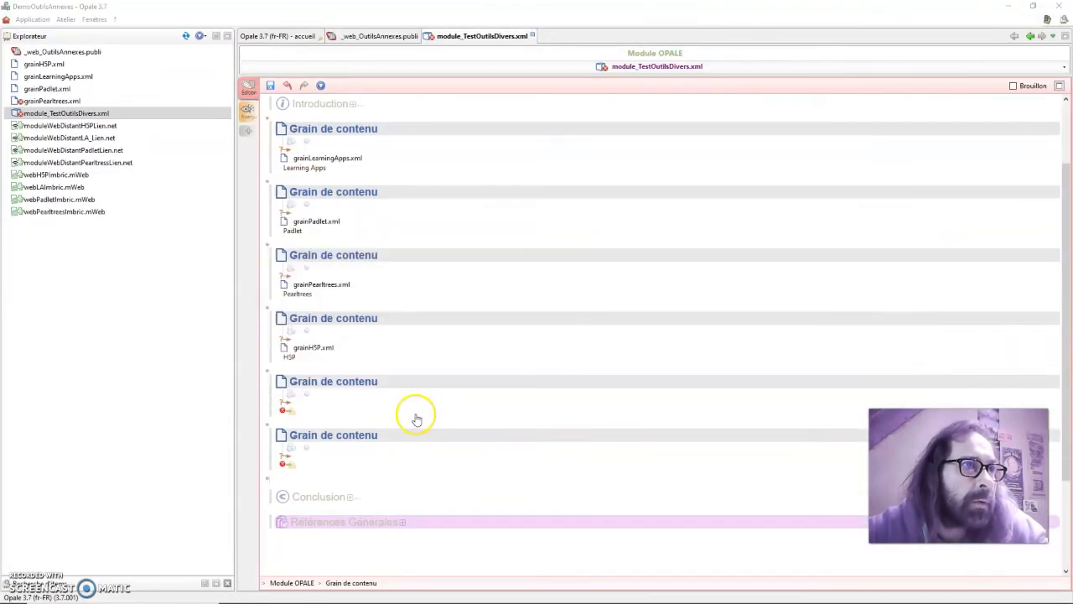
pyautogui.hotkey('alt', 'Tab')
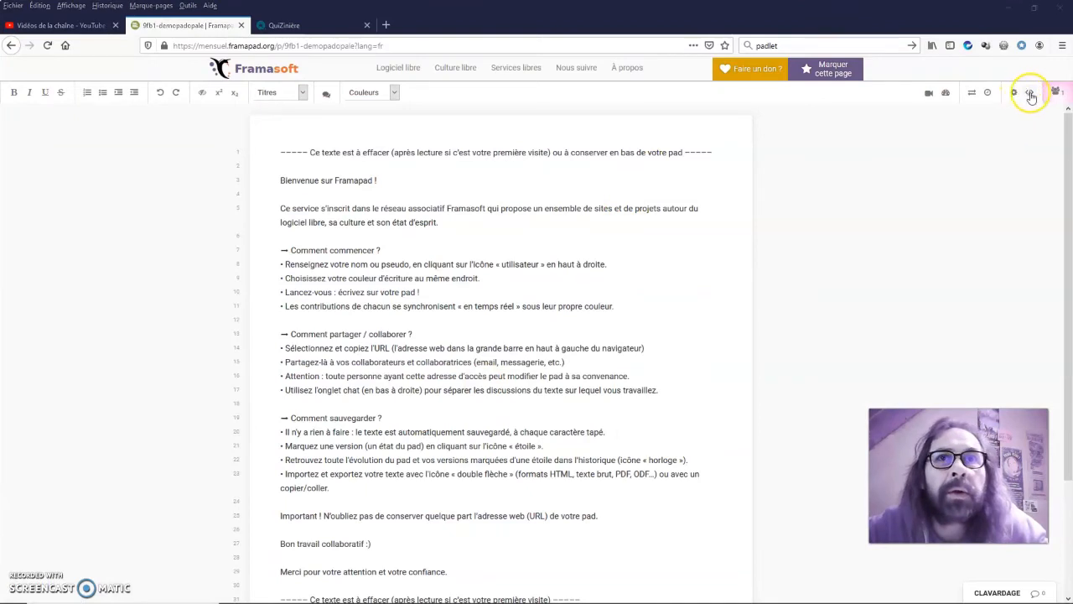
pyautogui.click(1031, 94)
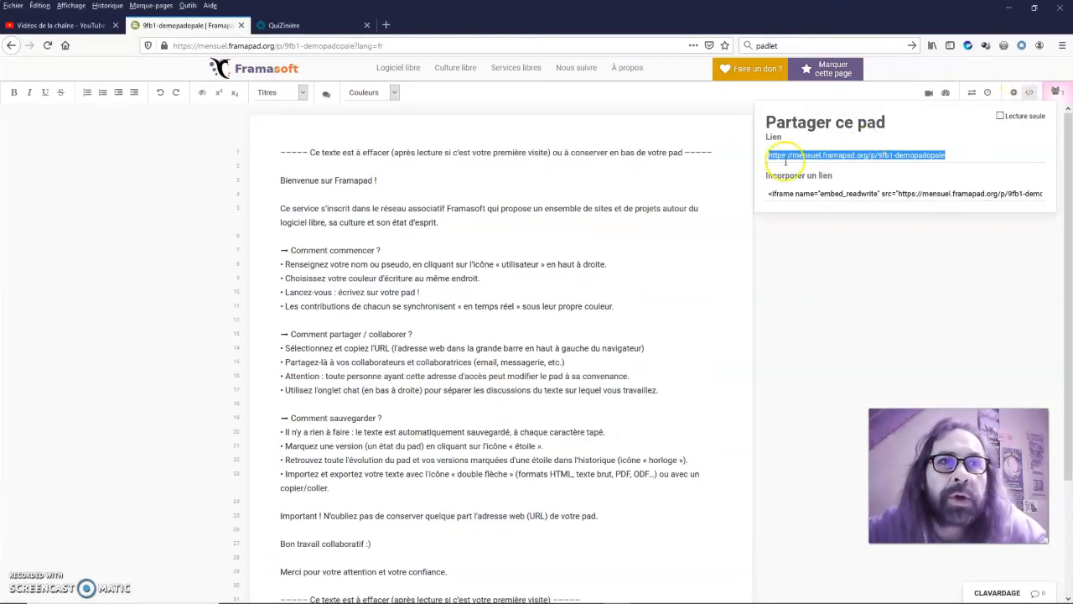
# Switch to Opale, create a Grain de contenu item named grainFramapad in the module's last block, and title it "Framapad"
pyautogui.hotkey('alt', 'Tab')
pyautogui.press('Tab')
pyautogui.press('Tab')
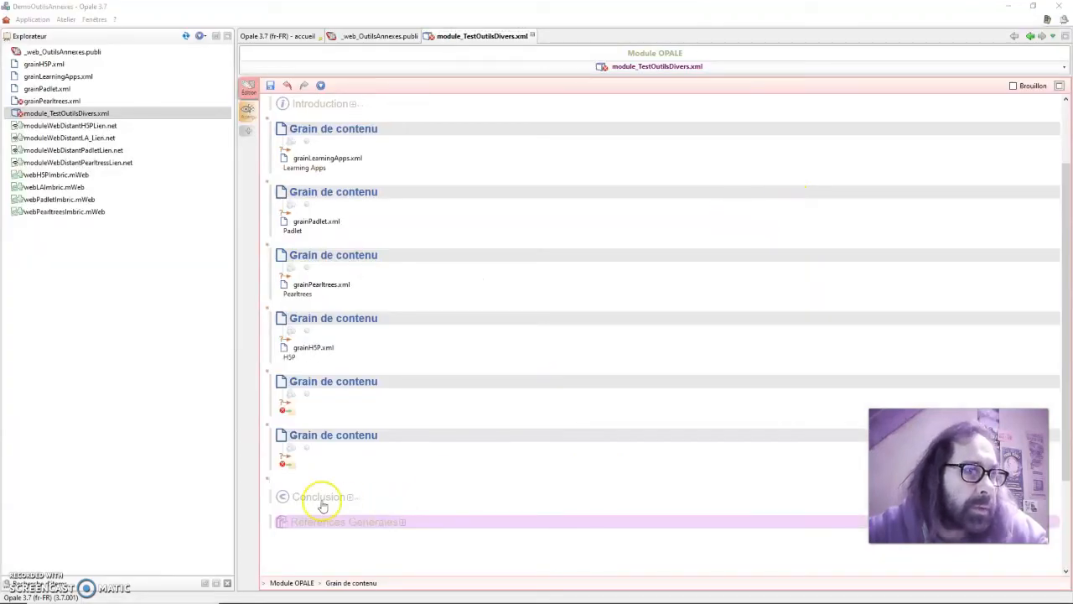
pyautogui.click(288, 467)
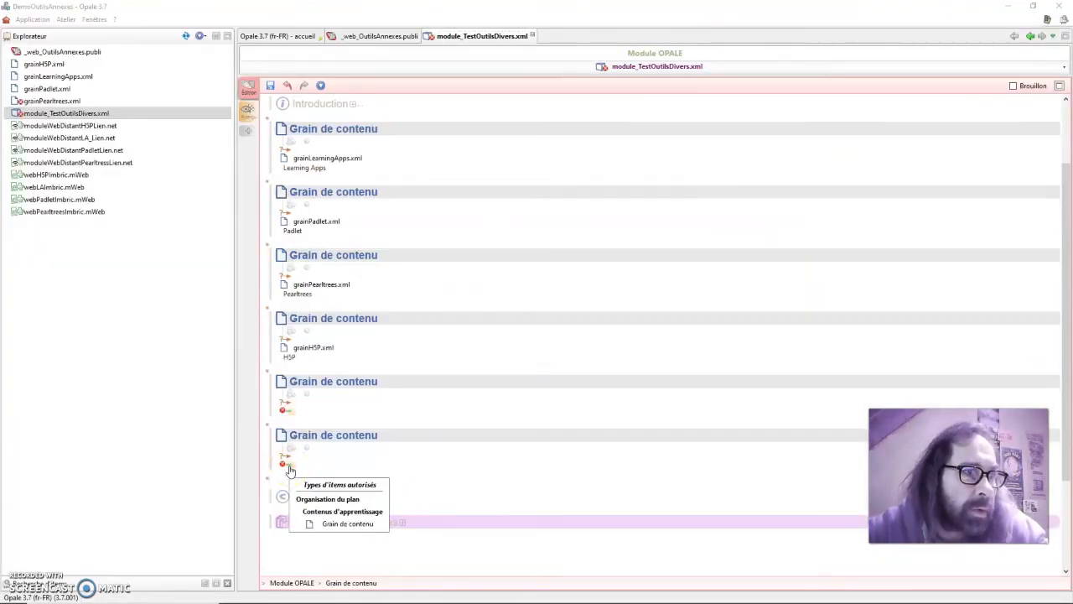
pyautogui.rightClick(289, 468)
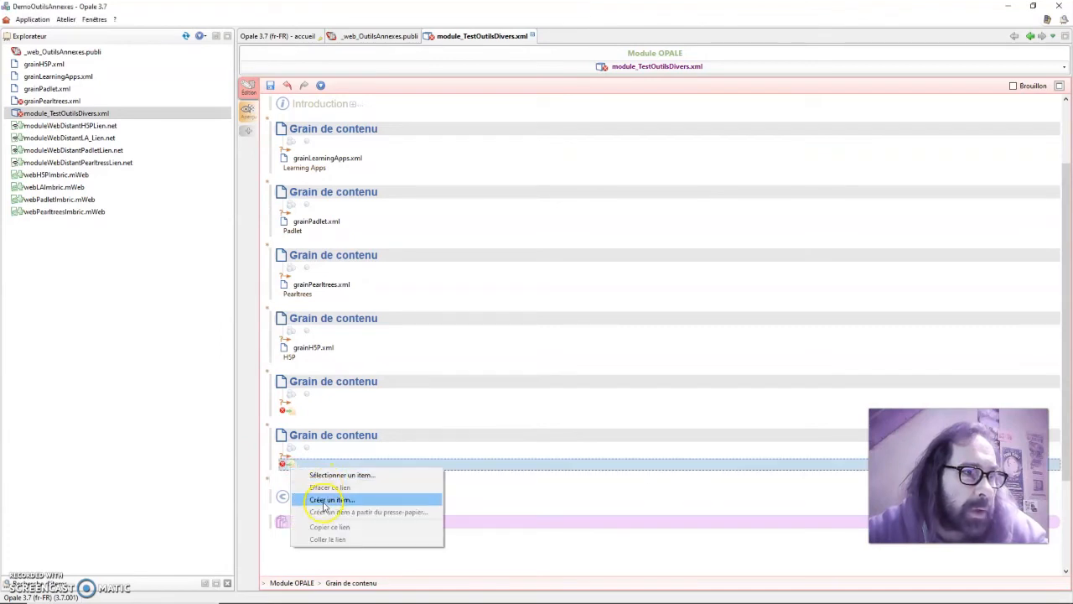
pyautogui.click(324, 500)
pyautogui.click(531, 406)
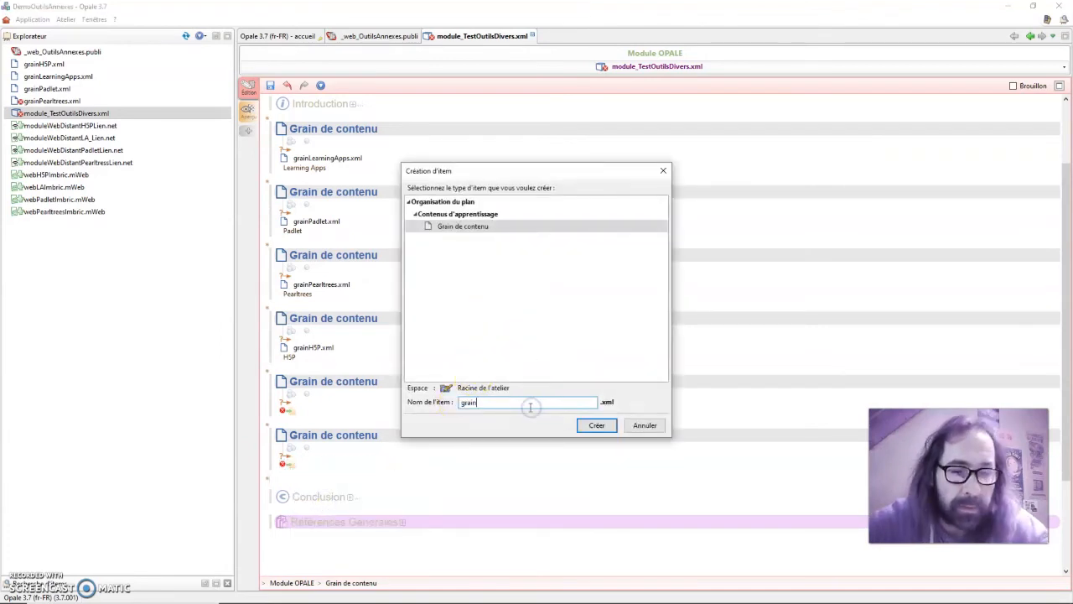
pyautogui.write('Framapad')
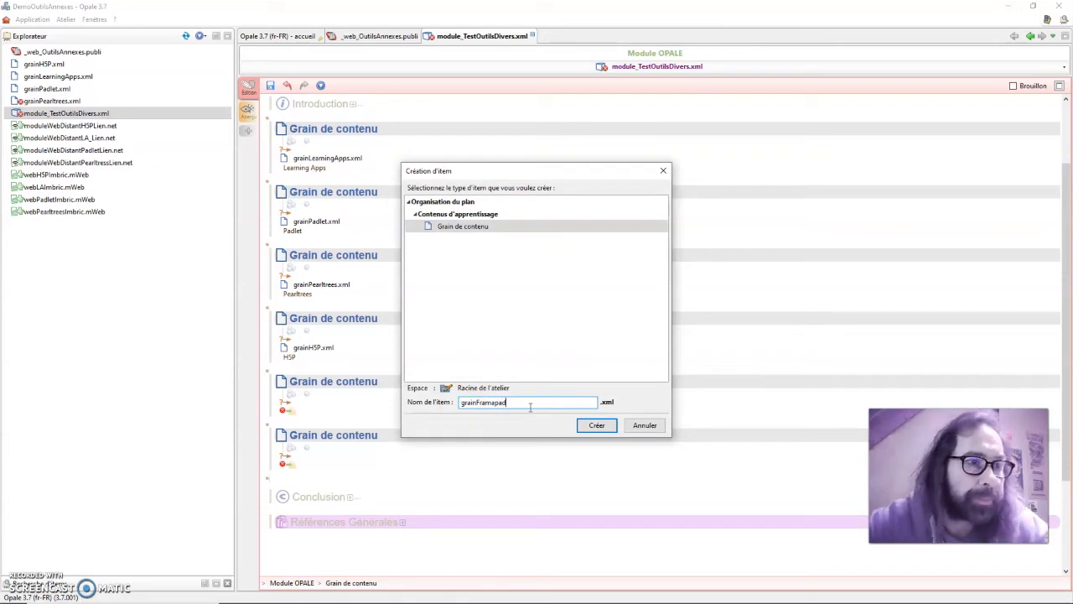
pyautogui.click(596, 425)
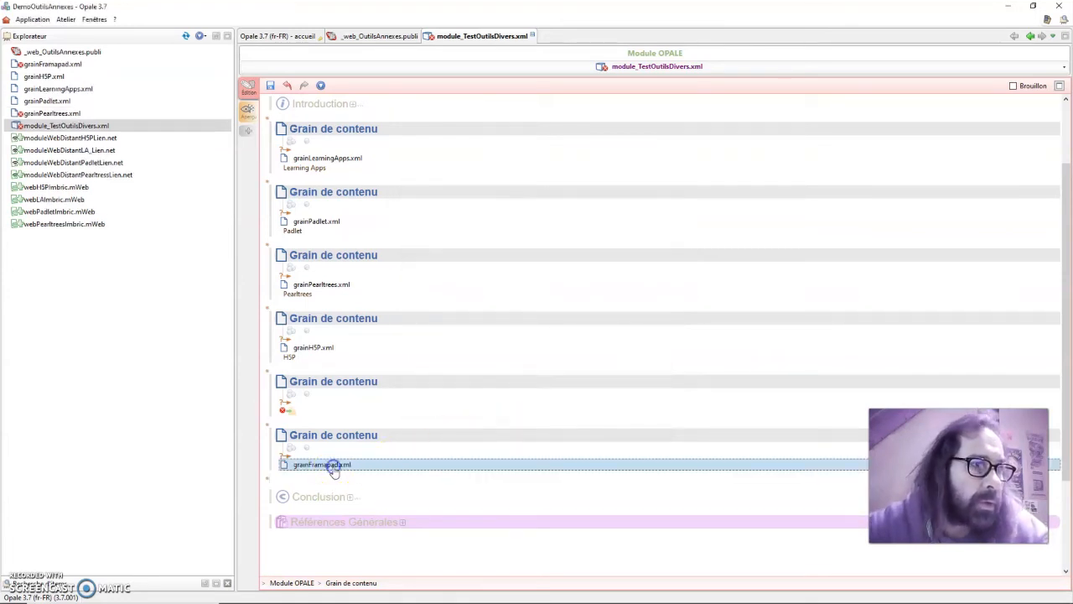
pyautogui.doubleClick(333, 465)
pyautogui.click(337, 119)
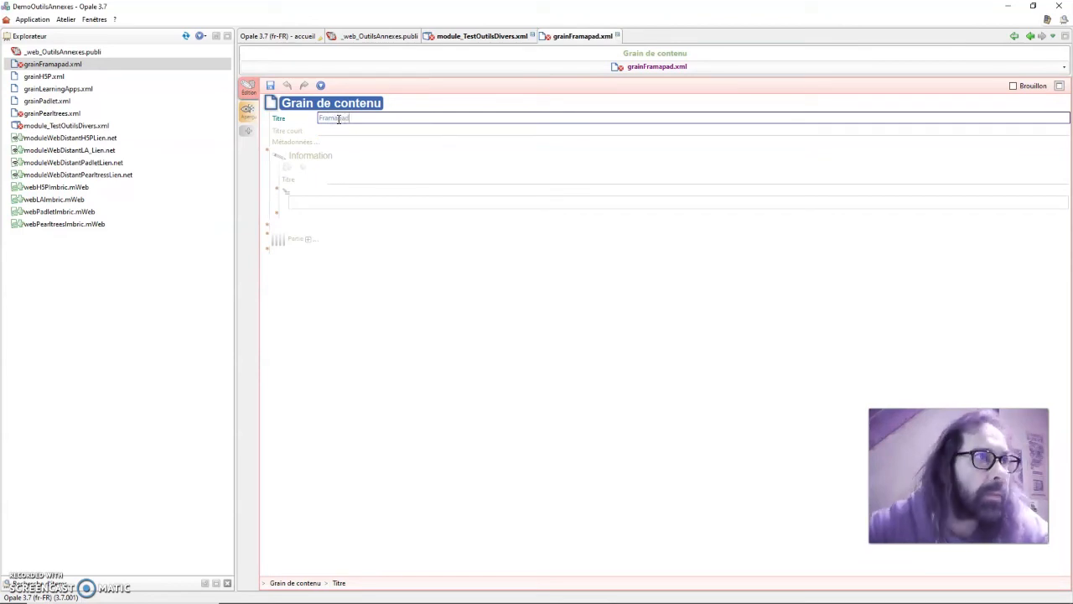
# Add a Ressource block to grainFramapad with a new Module web distant (URL) item named moduleWebDistantFramapadLien
pyautogui.click(276, 214)
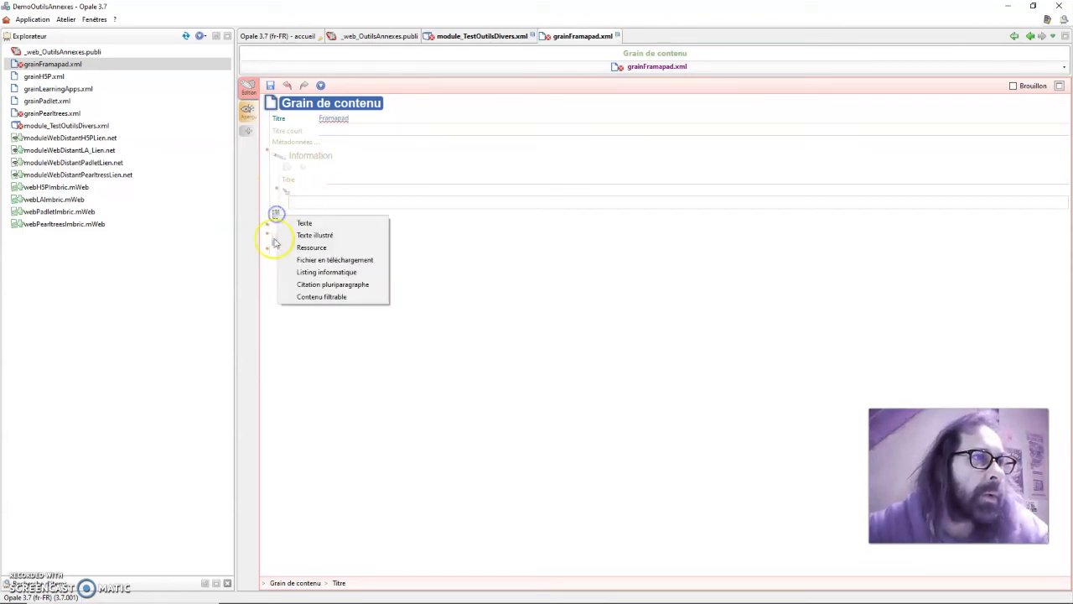
pyautogui.click(321, 246)
pyautogui.click(295, 243)
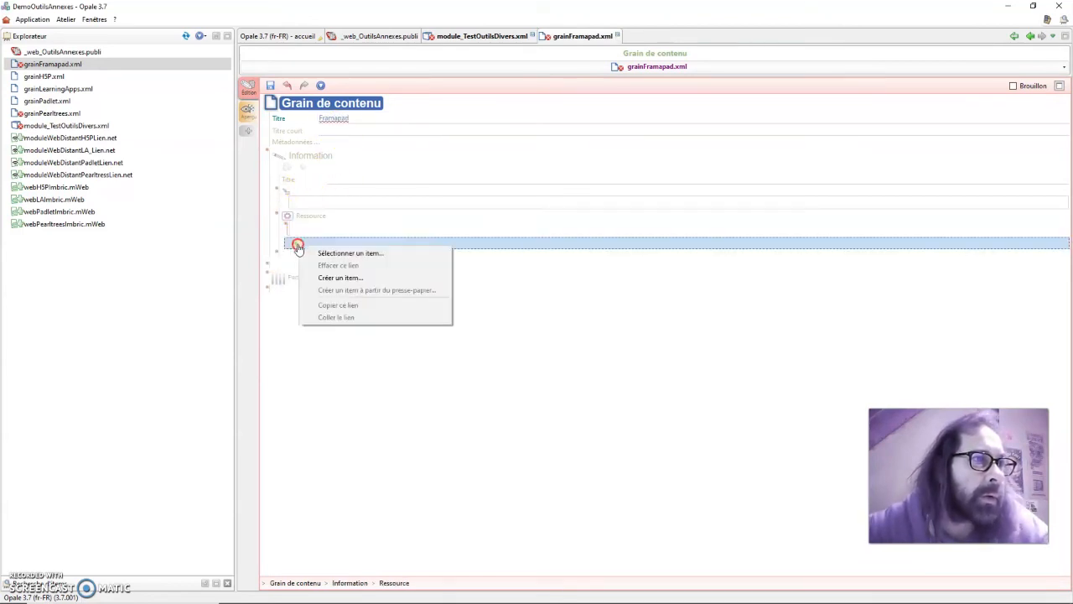
pyautogui.click(331, 275)
pyautogui.click(658, 353)
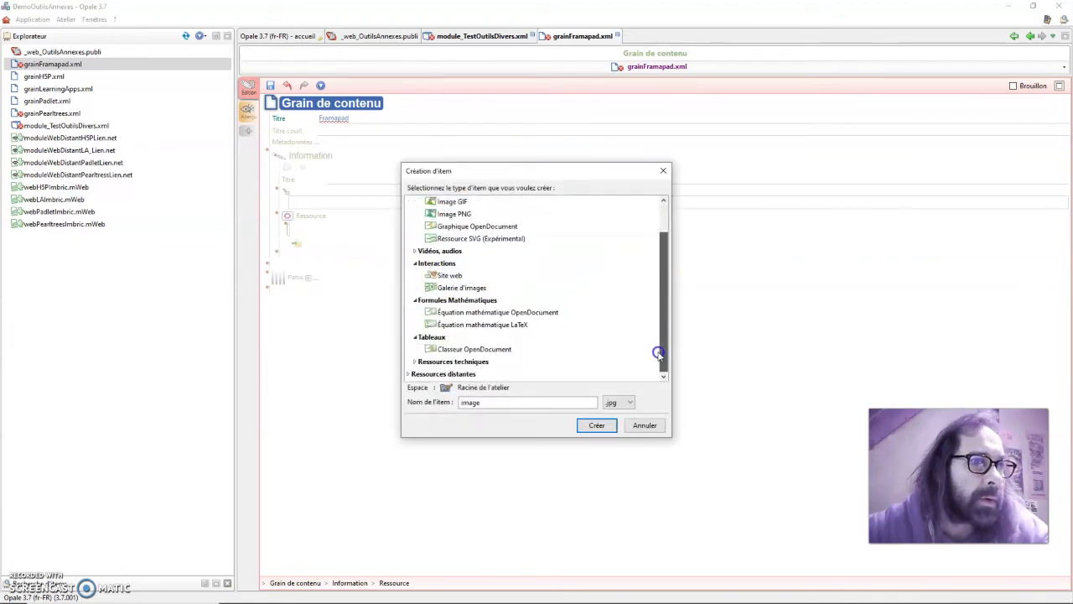
pyautogui.click(407, 374)
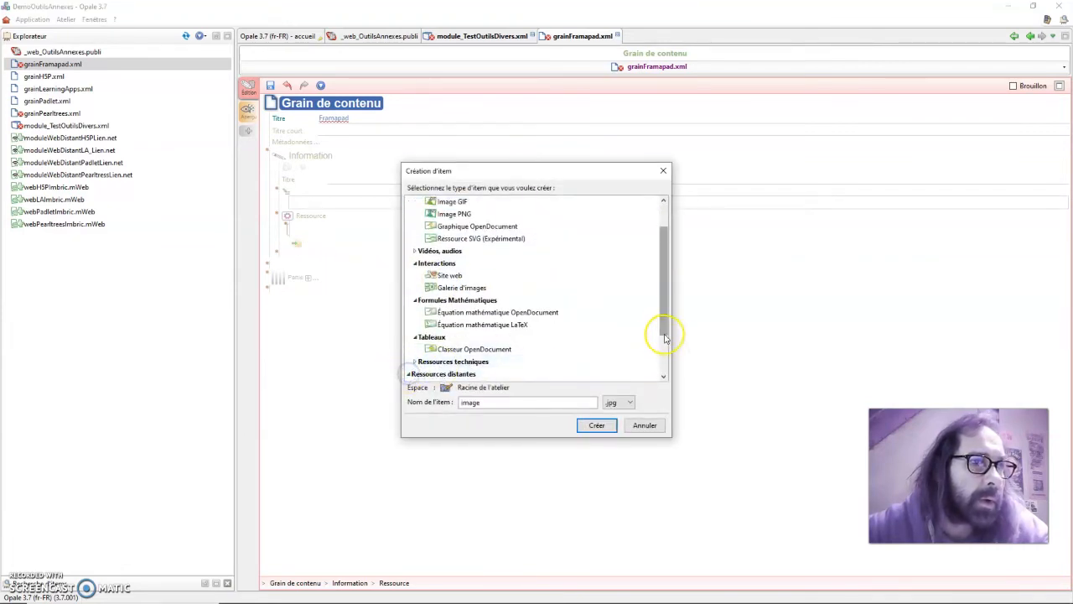
pyautogui.click(661, 372)
pyautogui.click(482, 349)
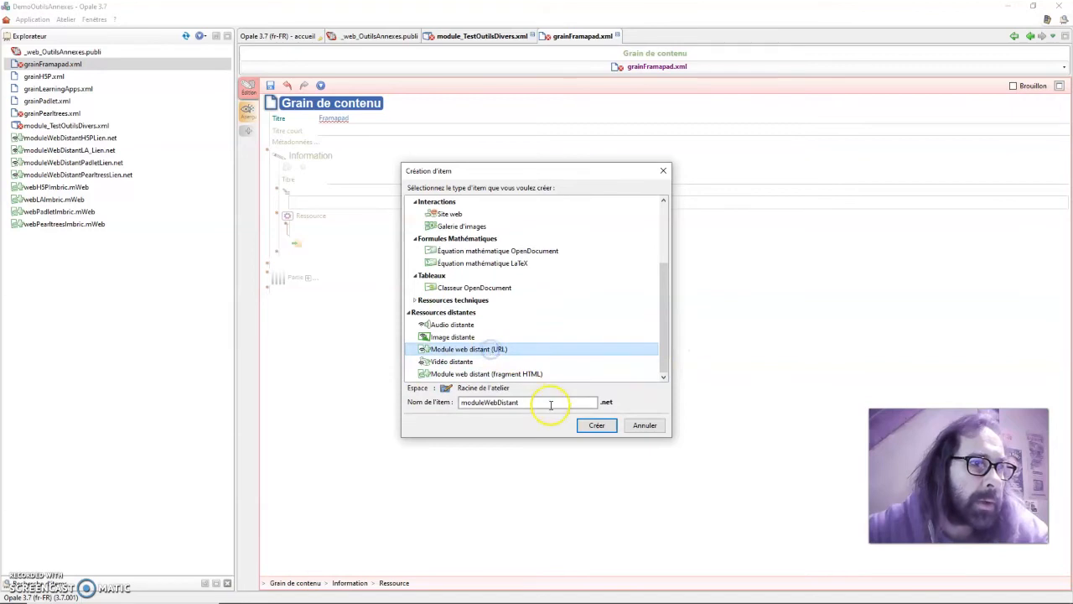
pyautogui.click(551, 404)
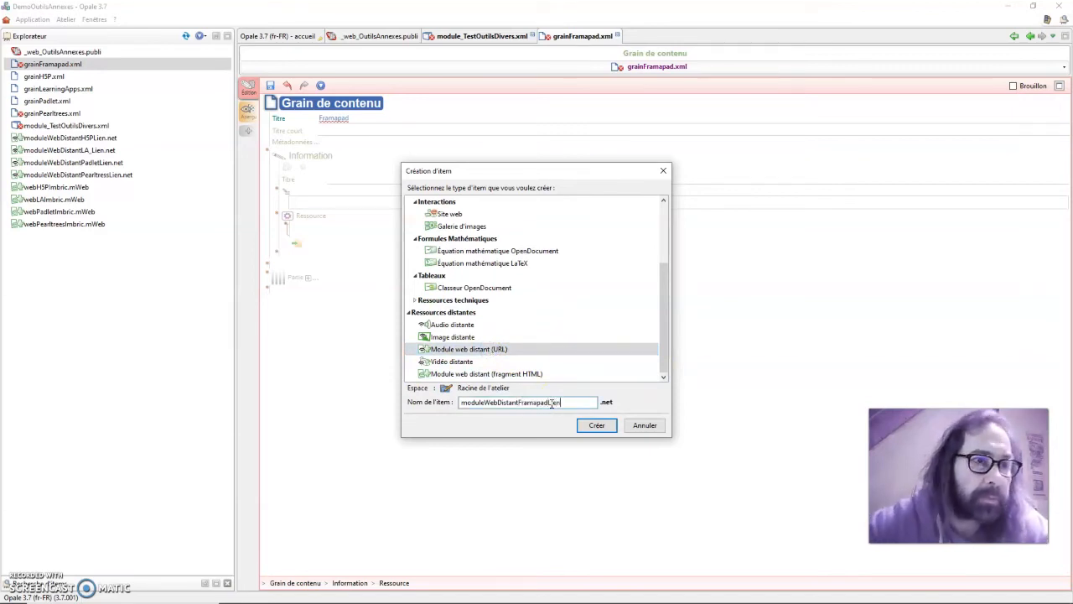
pyautogui.click(597, 425)
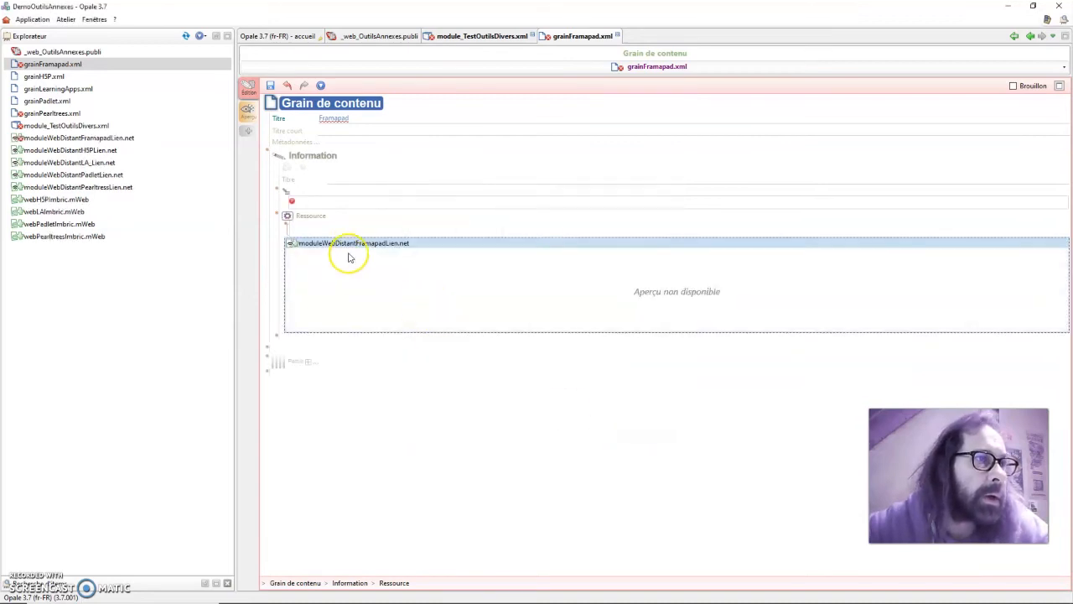
# Open moduleWebDistantFramapadLien, then switch to Firefox and copy the Framapad pad's sharing link
pyautogui.doubleClick(352, 244)
pyautogui.click(328, 204)
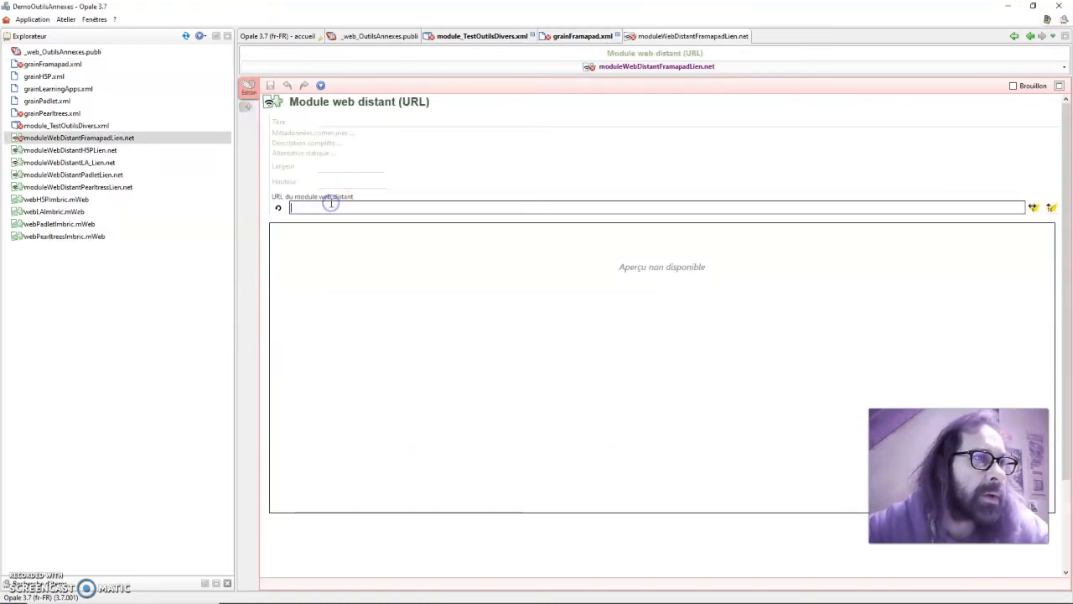
pyautogui.hotkey('alt', 'Tab')
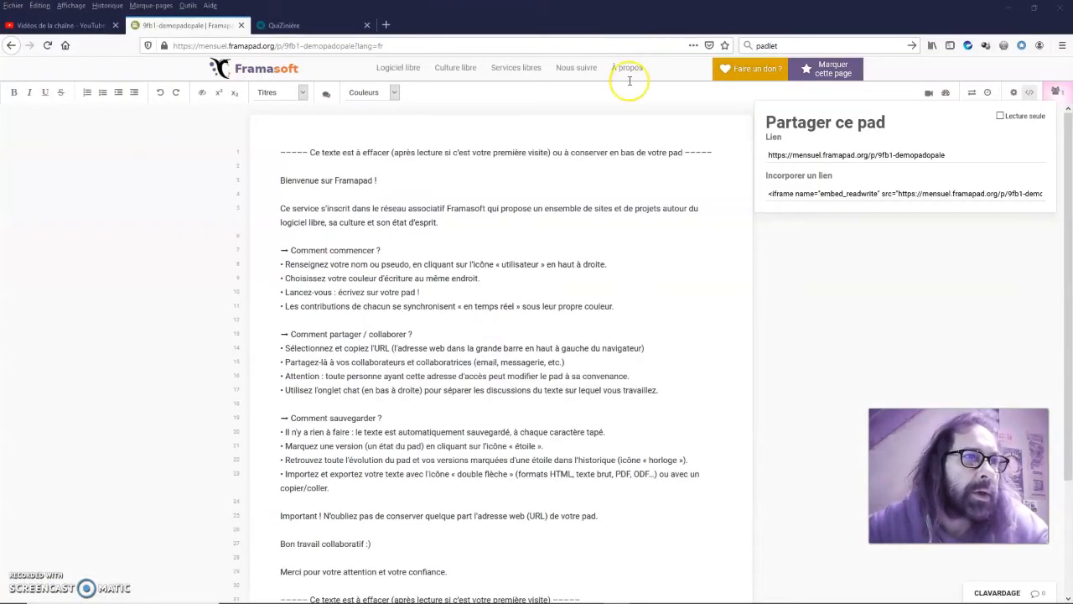
pyautogui.click(835, 154)
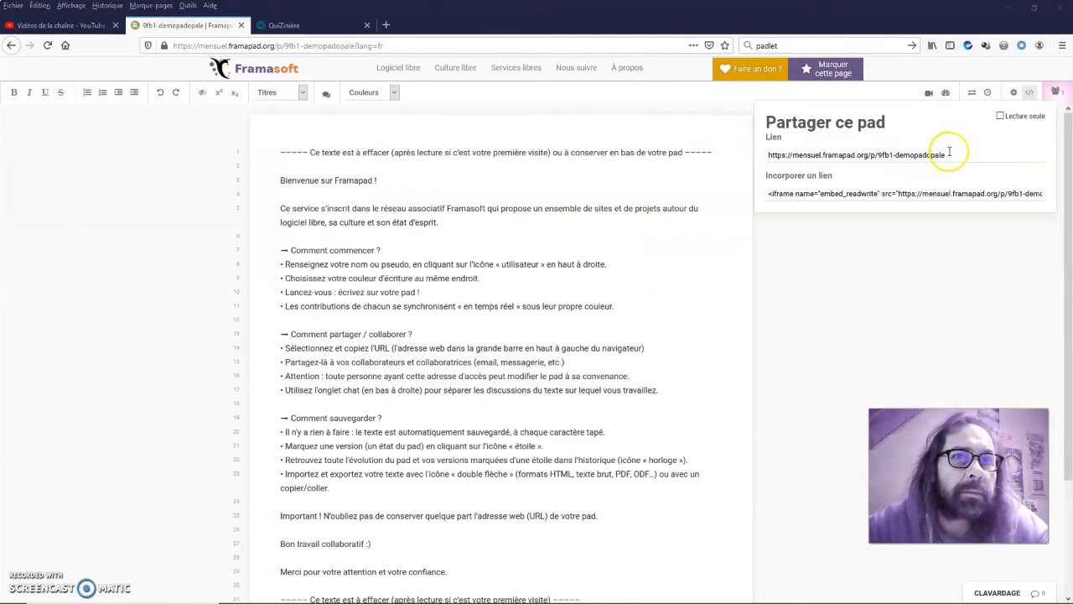
pyautogui.moveTo(951, 155); pyautogui.dragTo(763, 154)
pyautogui.hotkey('ctrl', 'c')
# Switch to Opale and paste the pad link as the URL of moduleWebDistantFramapadLien
pyautogui.hotkey('alt', 'Tab')
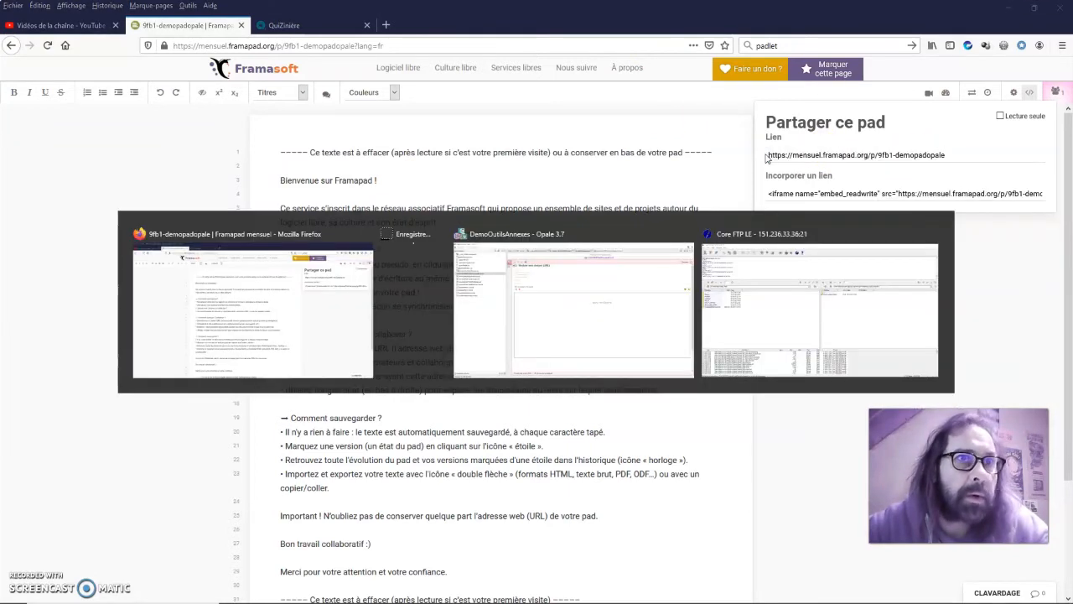
pyautogui.hotkey('alt', 'Tab')
pyautogui.hotkey('alt', 'Tab')
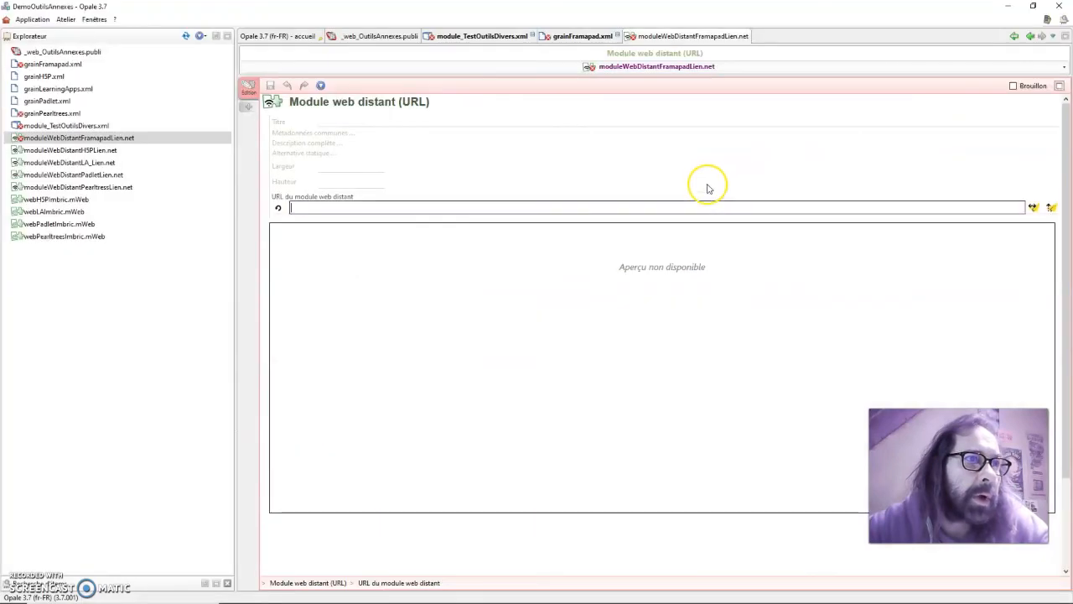
pyautogui.click(336, 209)
pyautogui.hotkey('ctrl', 'v')
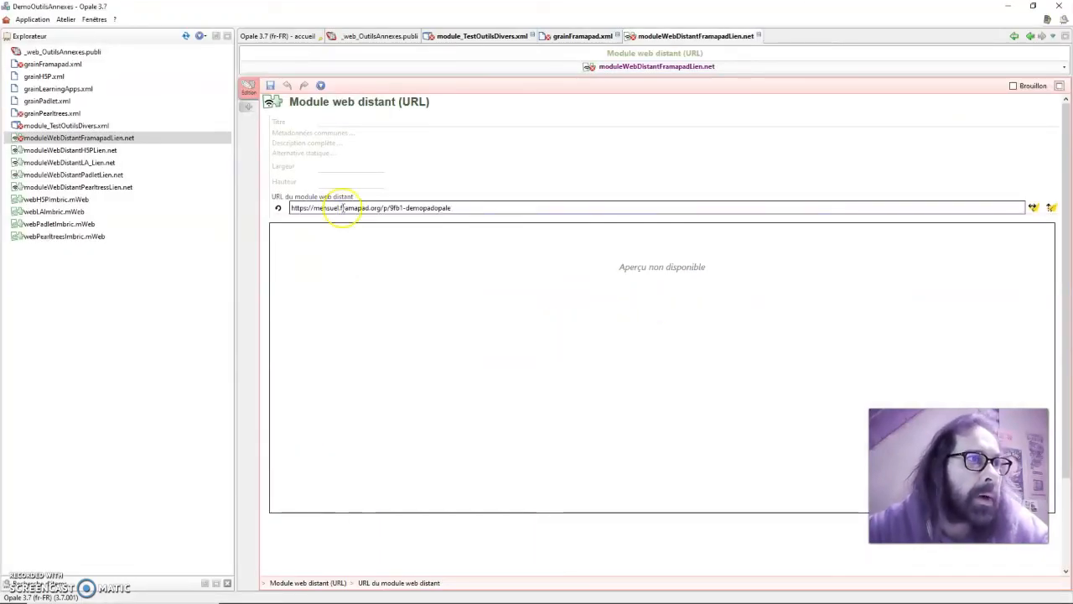
# Title the URL item "Framapad Lien direct", then save and close it
pyautogui.click(327, 121)
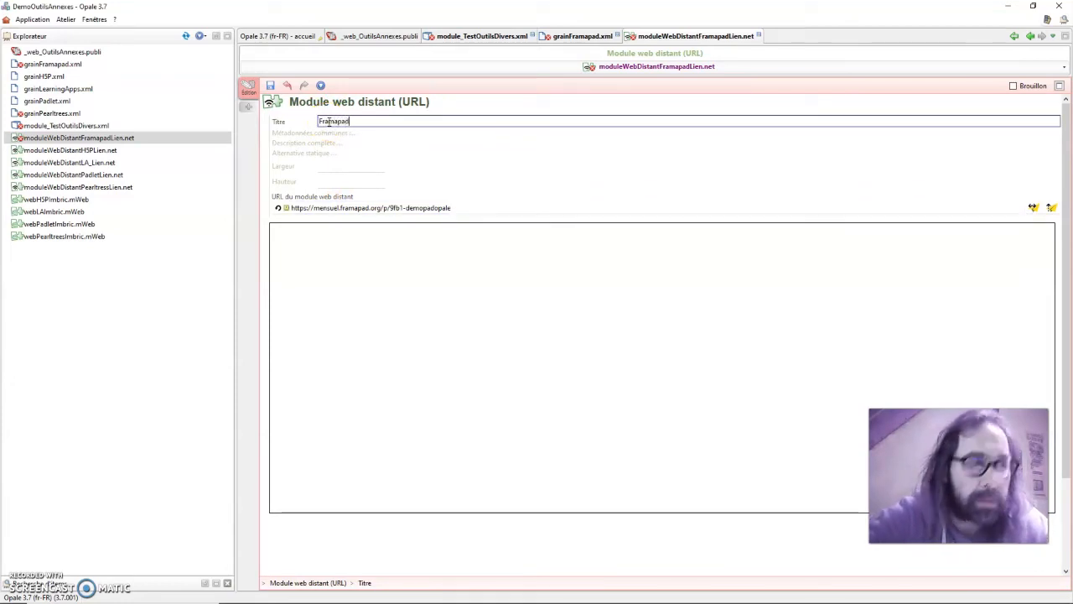
pyautogui.write('Framapad')
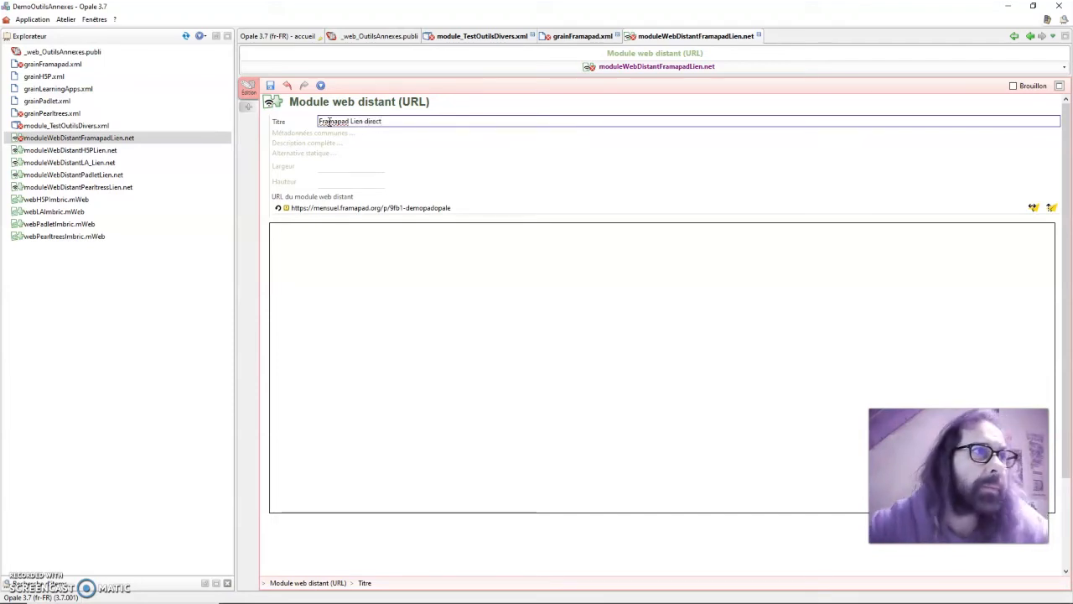
pyautogui.click(308, 96)
pyautogui.click(270, 84)
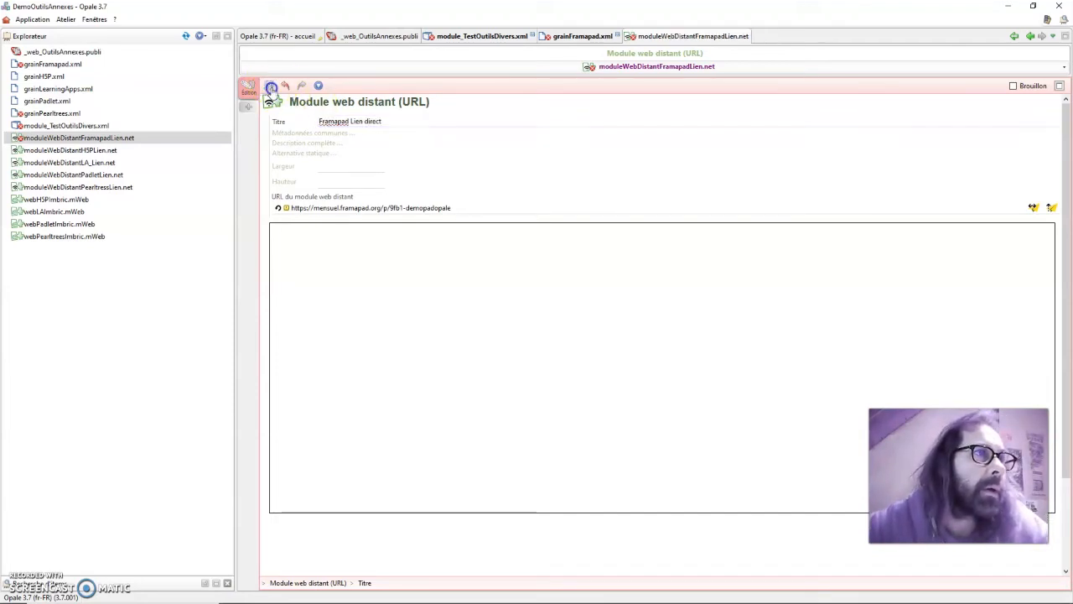
pyautogui.click(746, 36)
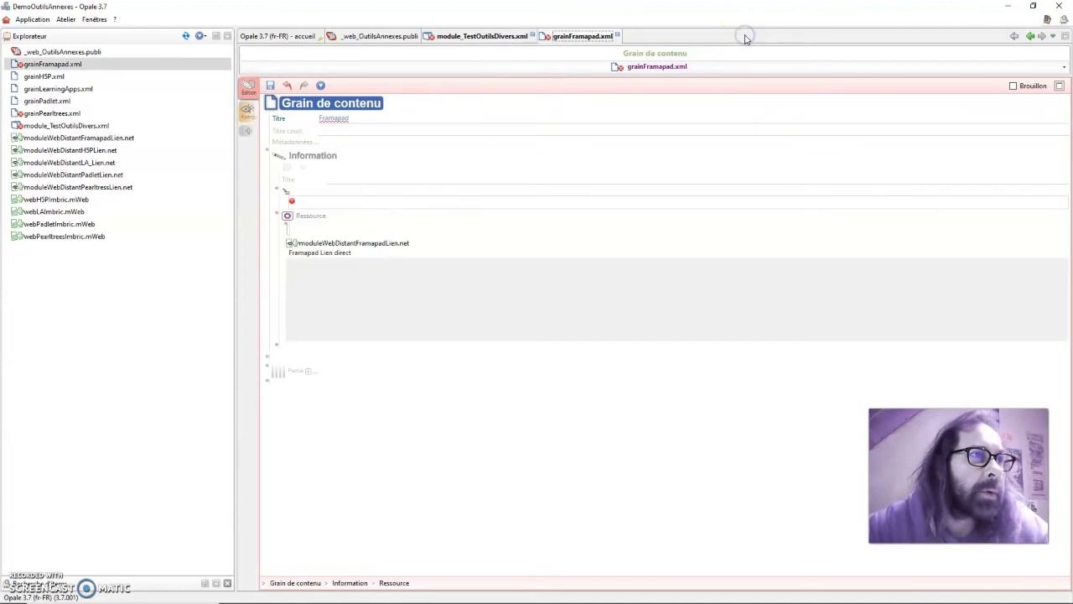
# Add a second Ressource block to grainFramapad with a new Module web distant (fragment HTML) item named webFramapadImbric
pyautogui.click(278, 347)
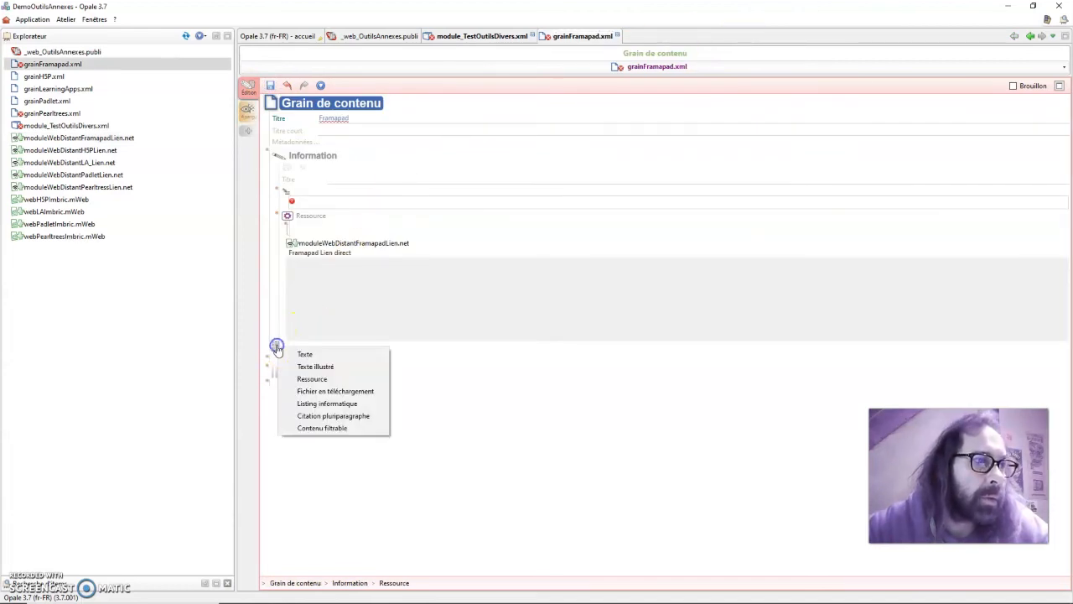
pyautogui.click(319, 379)
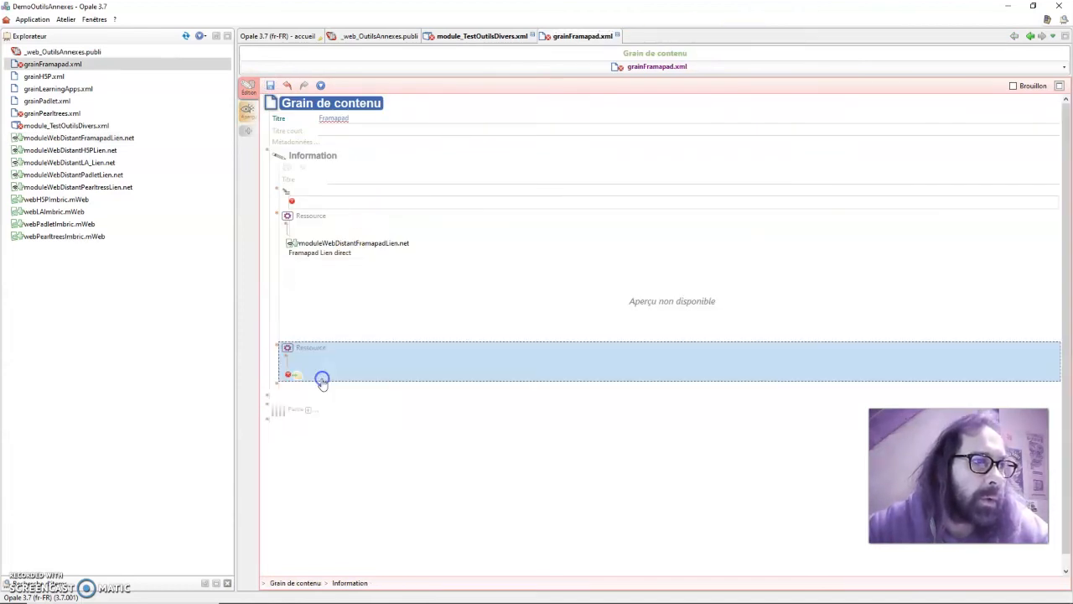
pyautogui.click(296, 375)
pyautogui.click(339, 409)
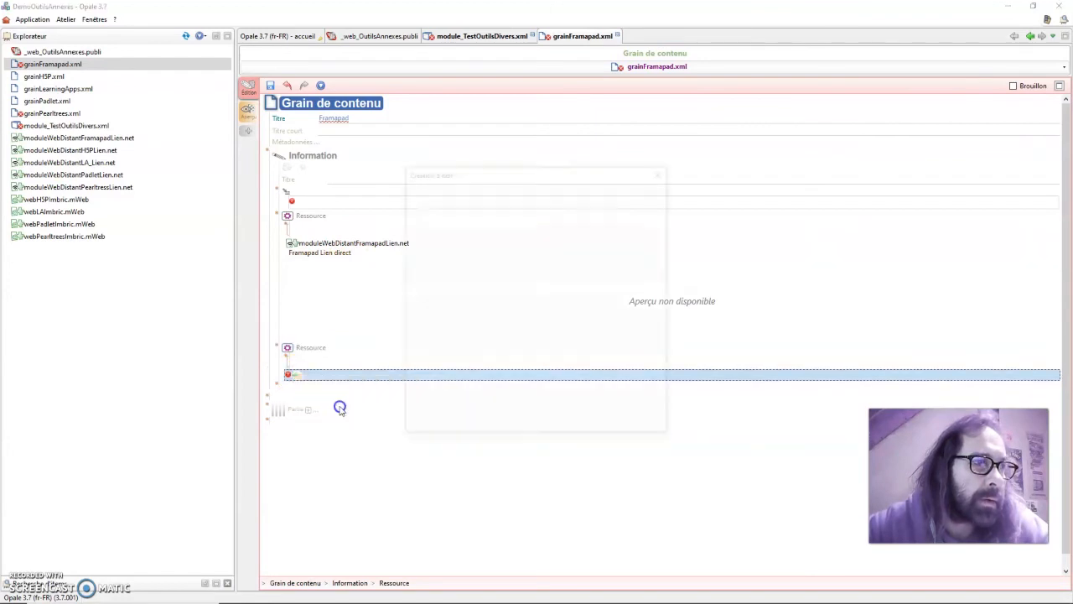
pyautogui.scroll(-1, 654, 307)
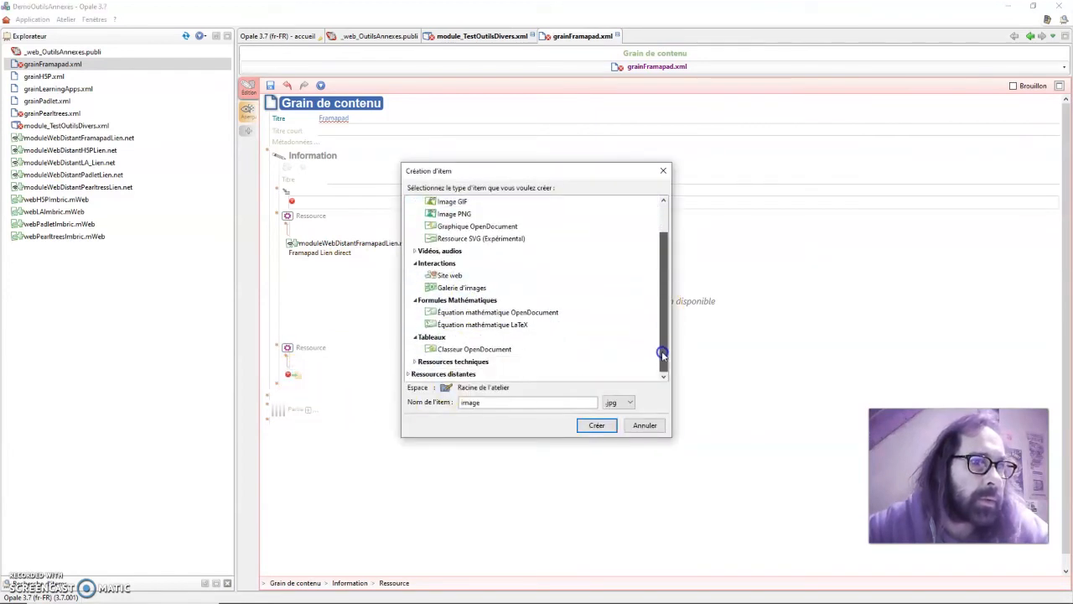
pyautogui.click(409, 374)
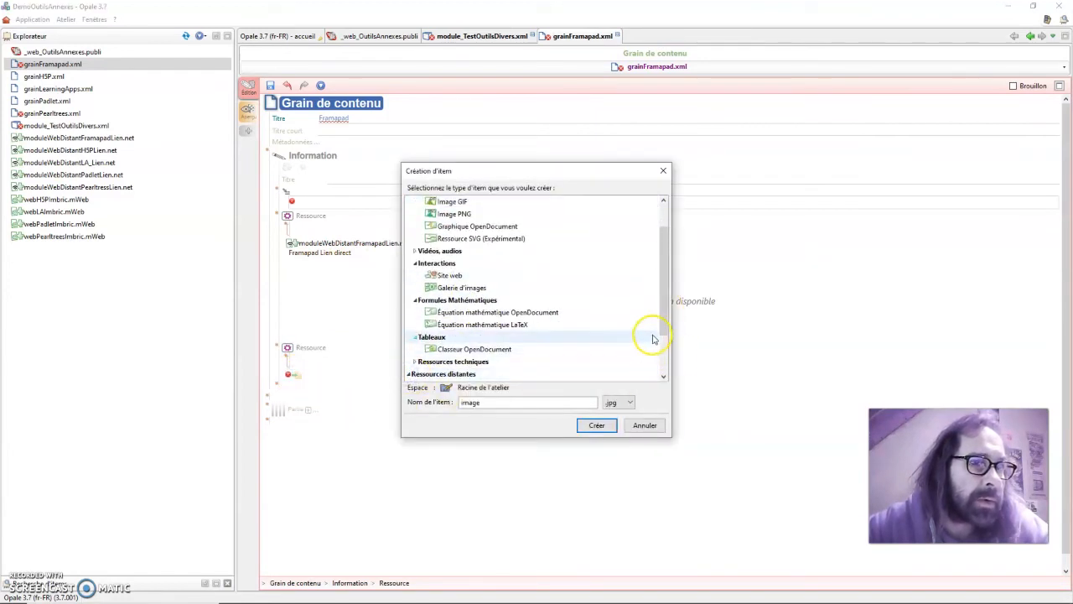
pyautogui.moveTo(663, 330); pyautogui.dragTo(664, 379)
pyautogui.click(534, 374)
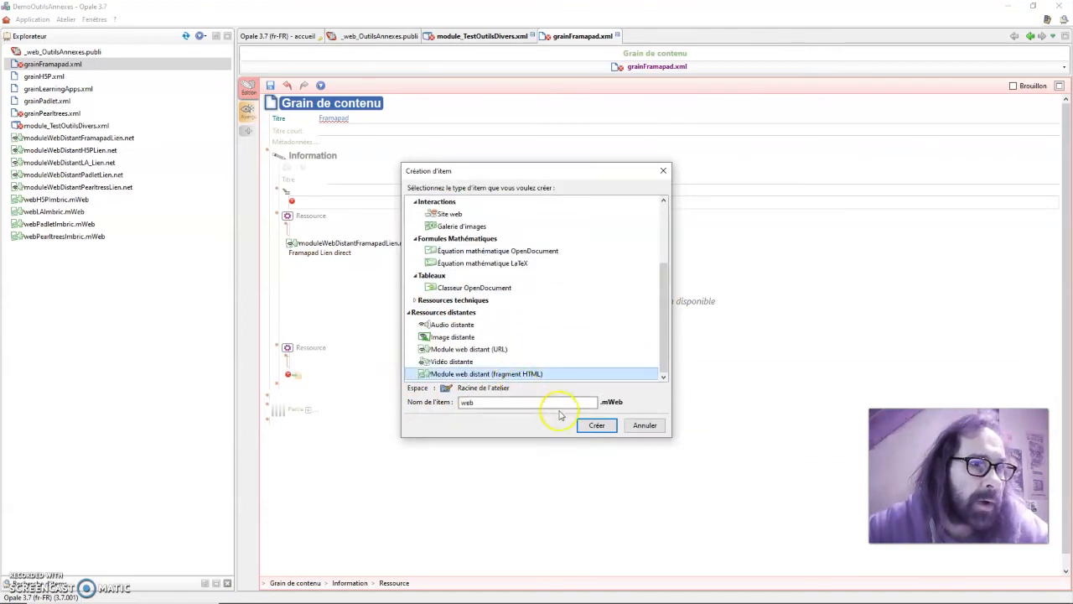
pyautogui.click(596, 425)
pyautogui.click(535, 403)
pyautogui.write('Framapad')
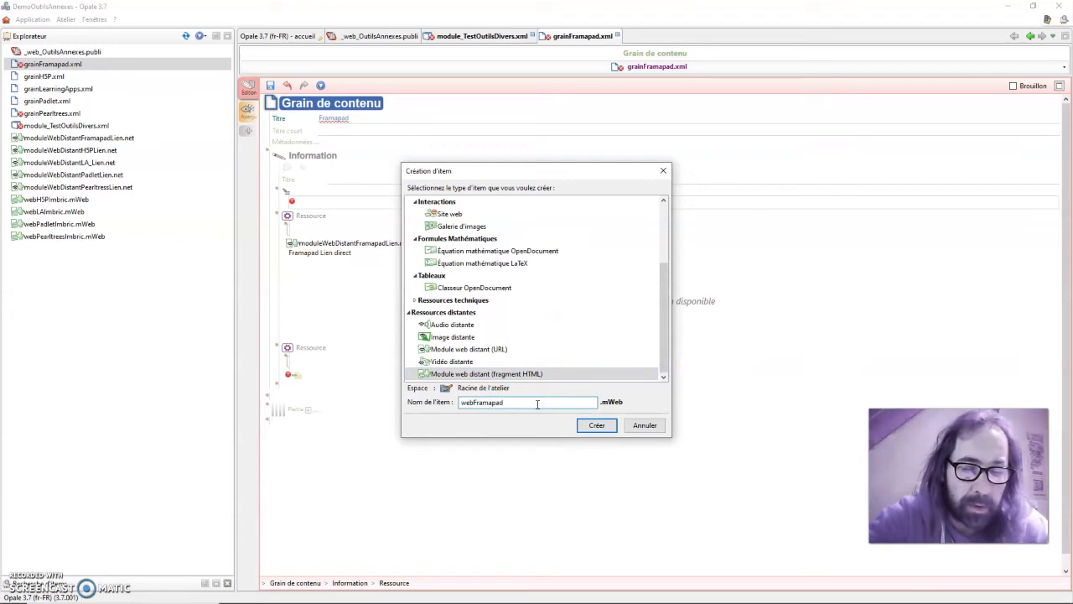
pyautogui.write('Imbric')
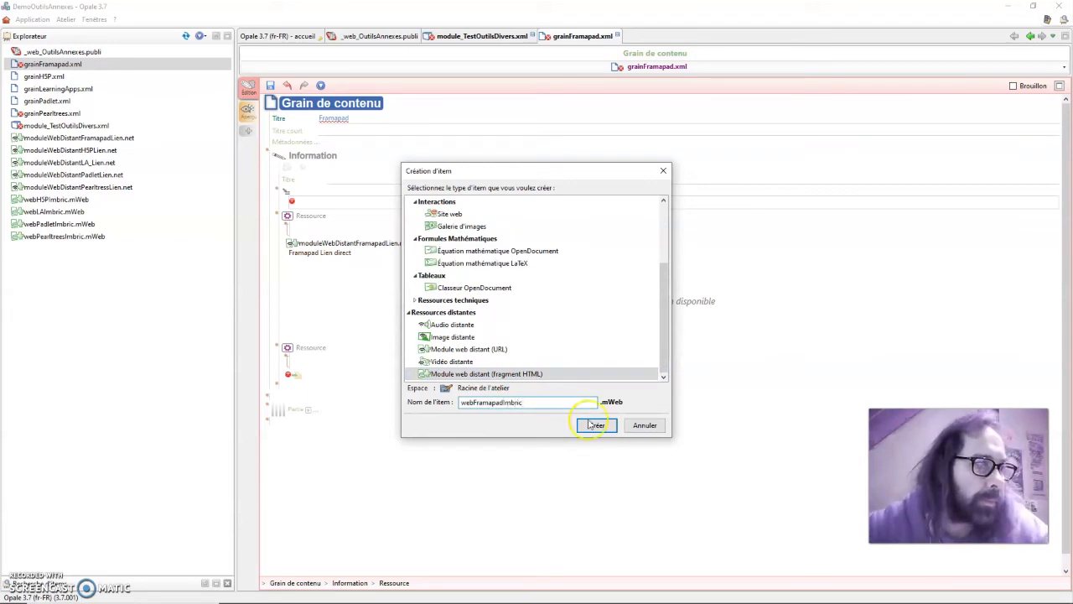
pyautogui.click(615, 433)
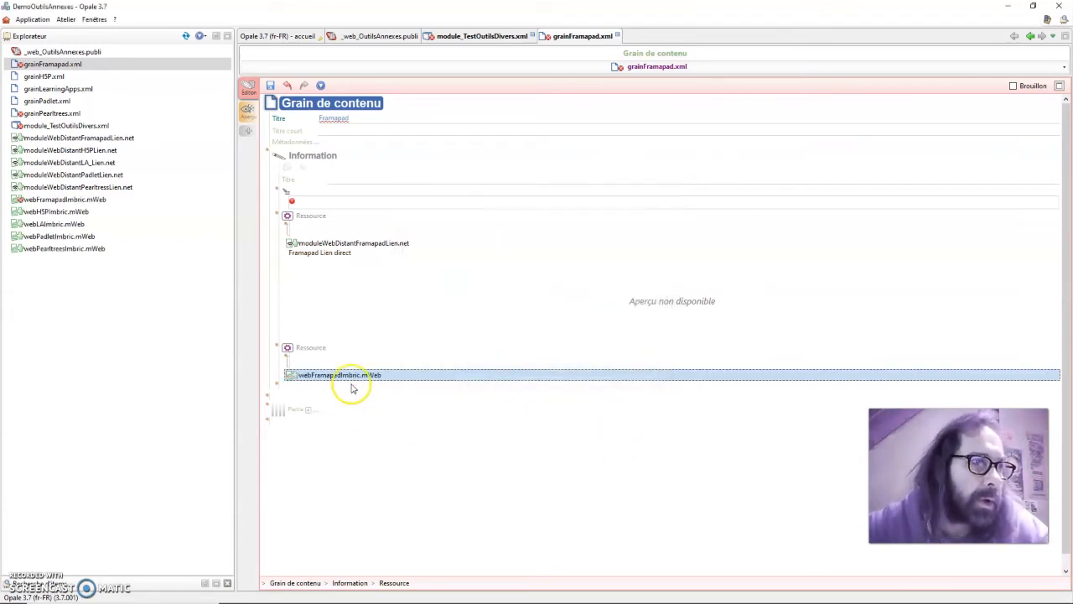
# Open webFramapadImbric, copy the pad's embed code from Firefox, and paste it as the HTML fragment back in Opale
pyautogui.doubleClick(346, 376)
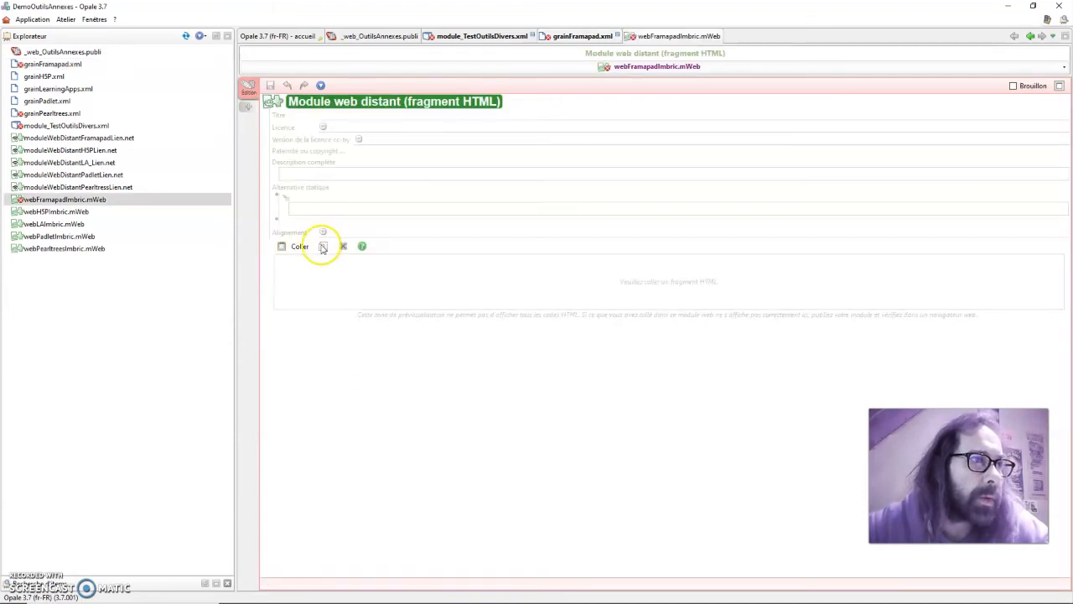
pyautogui.click(615, 586)
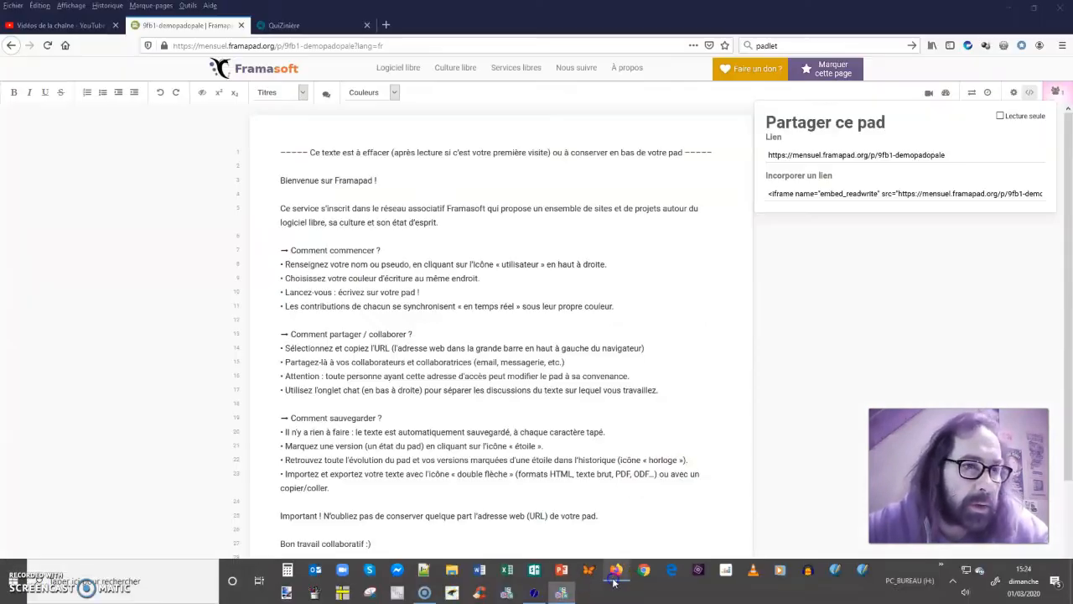
pyautogui.click(911, 194)
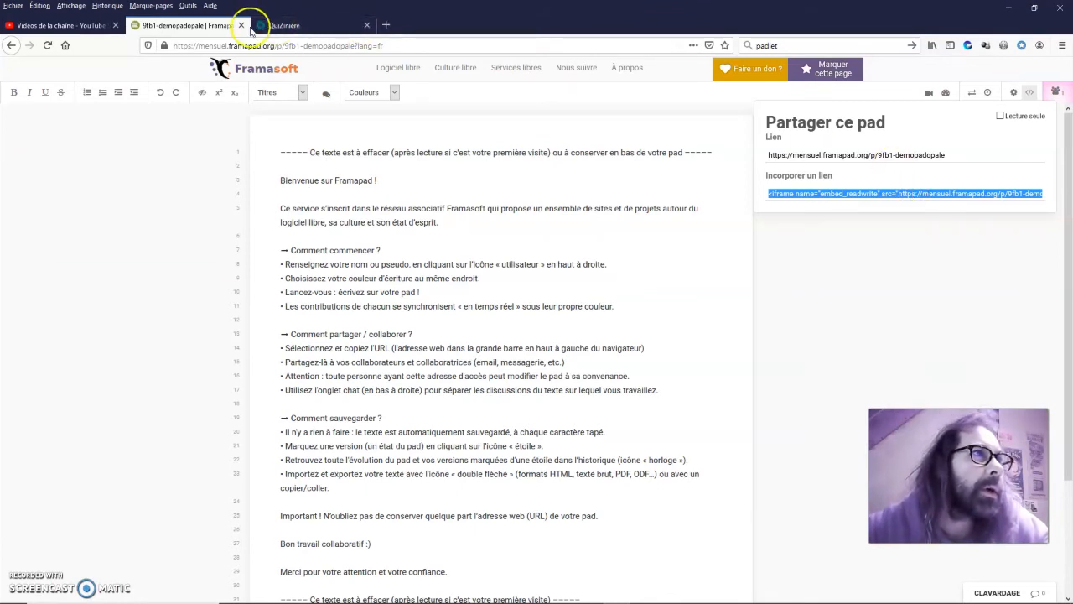
pyautogui.click(243, 26)
pyautogui.hotkey('alt', 'Tab')
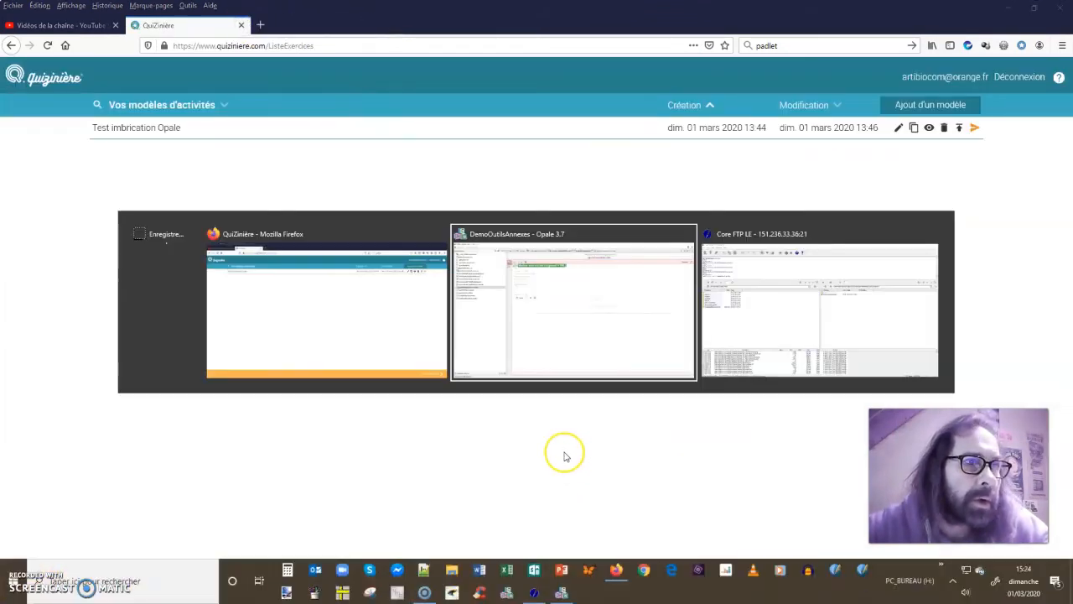
pyautogui.click(300, 247)
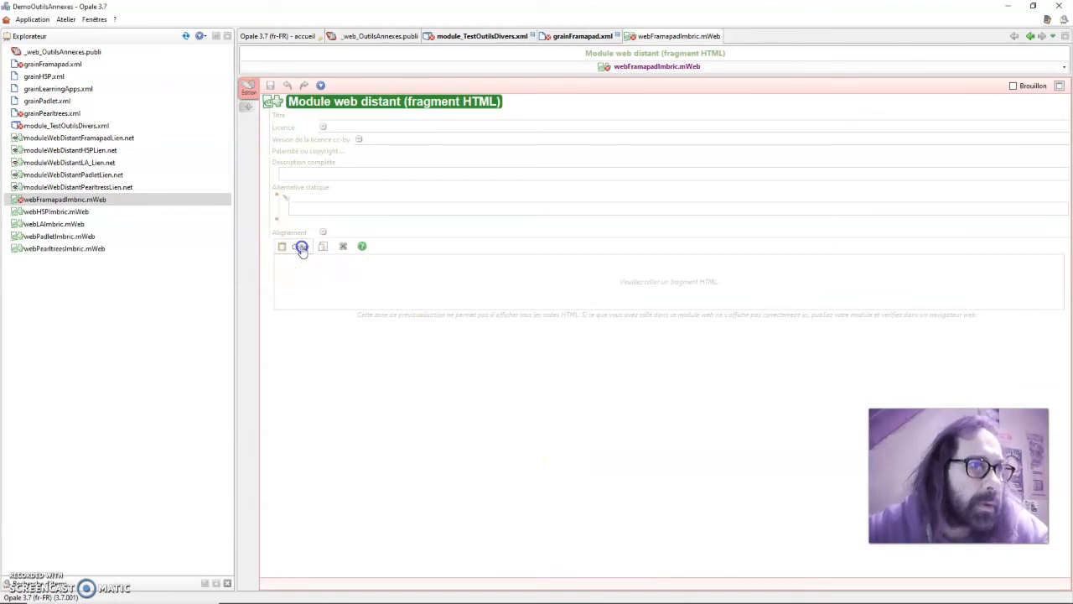
# Title the HTML fragment item "Framapad Code Imbrication", then save and close it
pyautogui.click(363, 116)
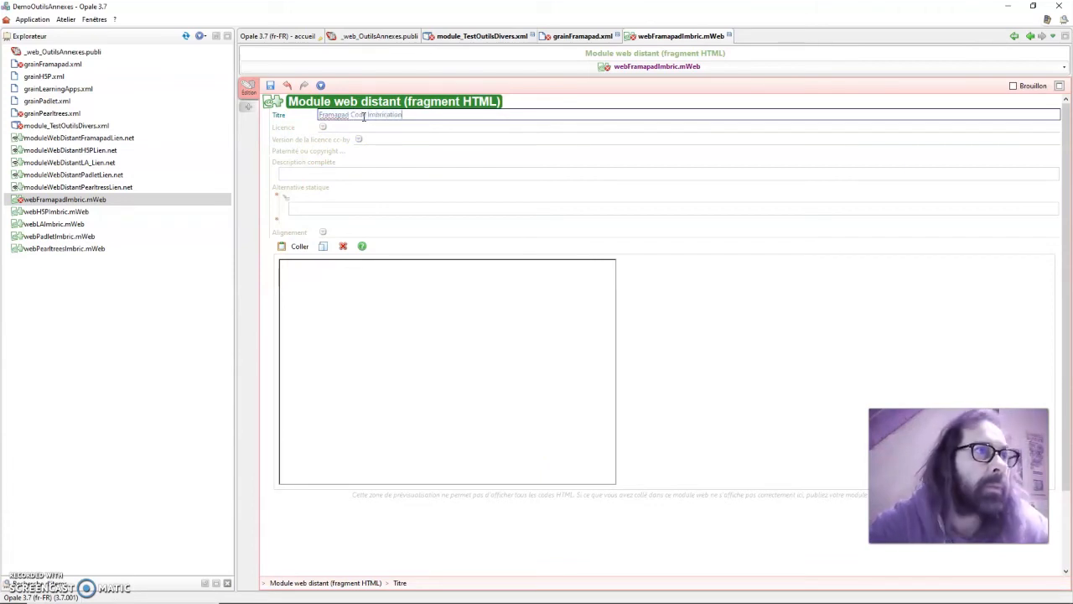
pyautogui.click(272, 84)
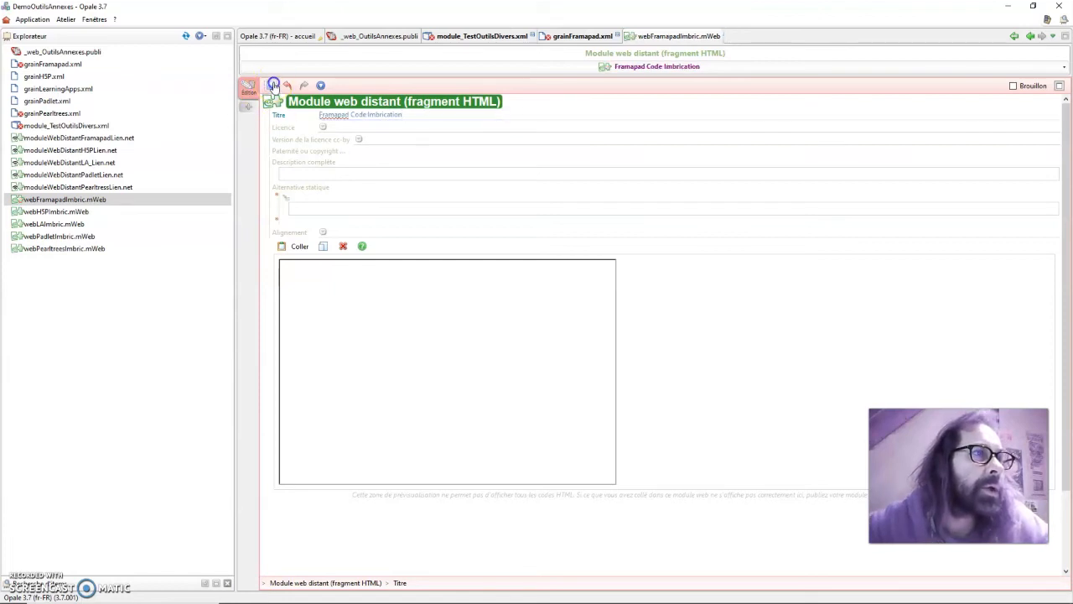
pyautogui.click(717, 35)
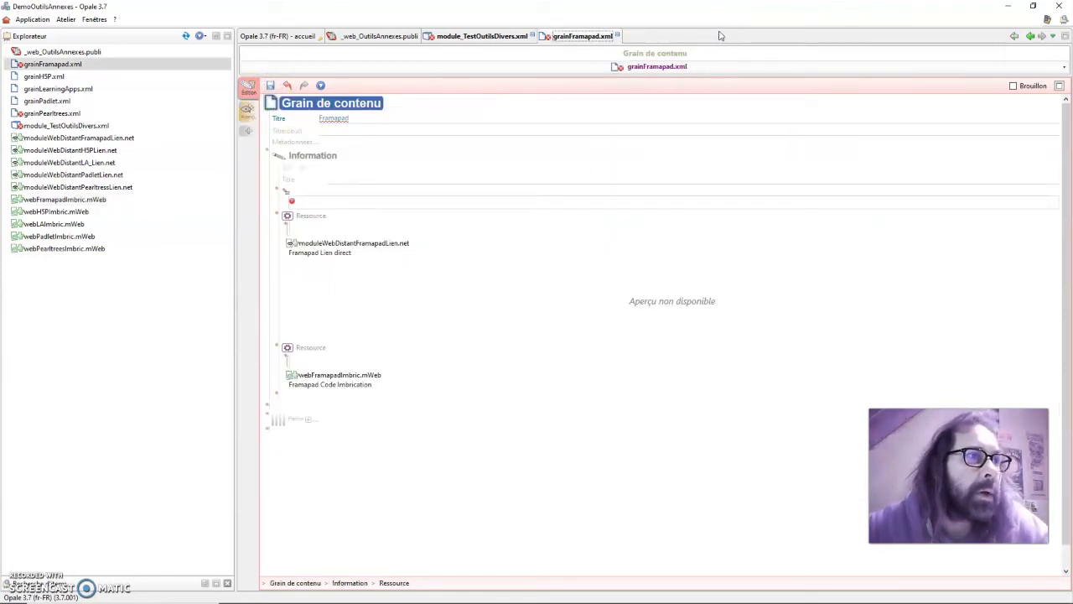
# Delete the empty text block above the Ressource blocks in grainFramapad, then save and close the grain
pyautogui.click(286, 192)
pyautogui.click(291, 203)
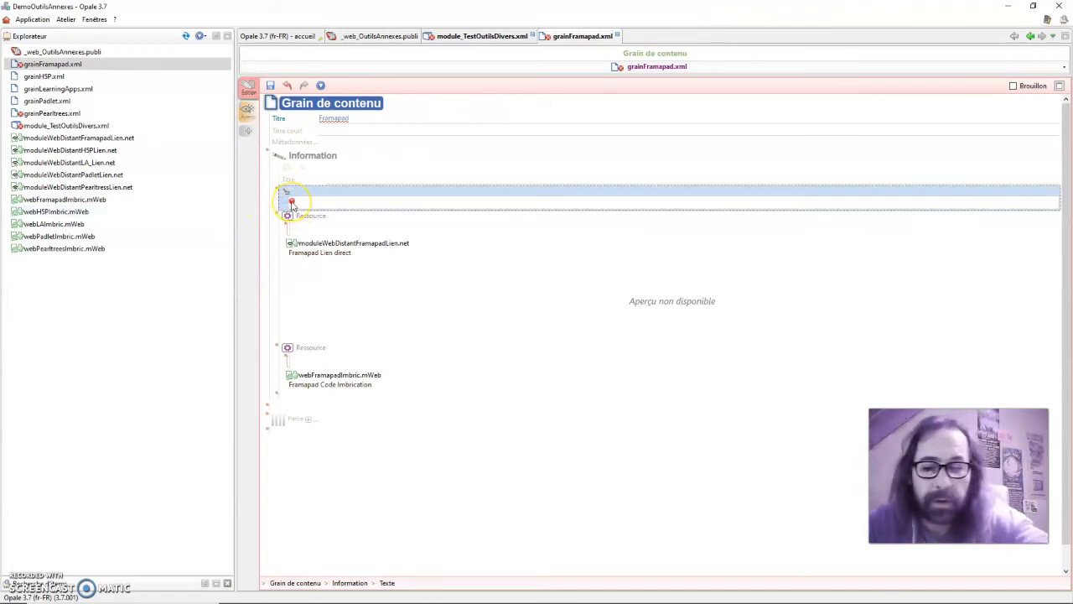
pyautogui.click(291, 203)
pyautogui.click(270, 86)
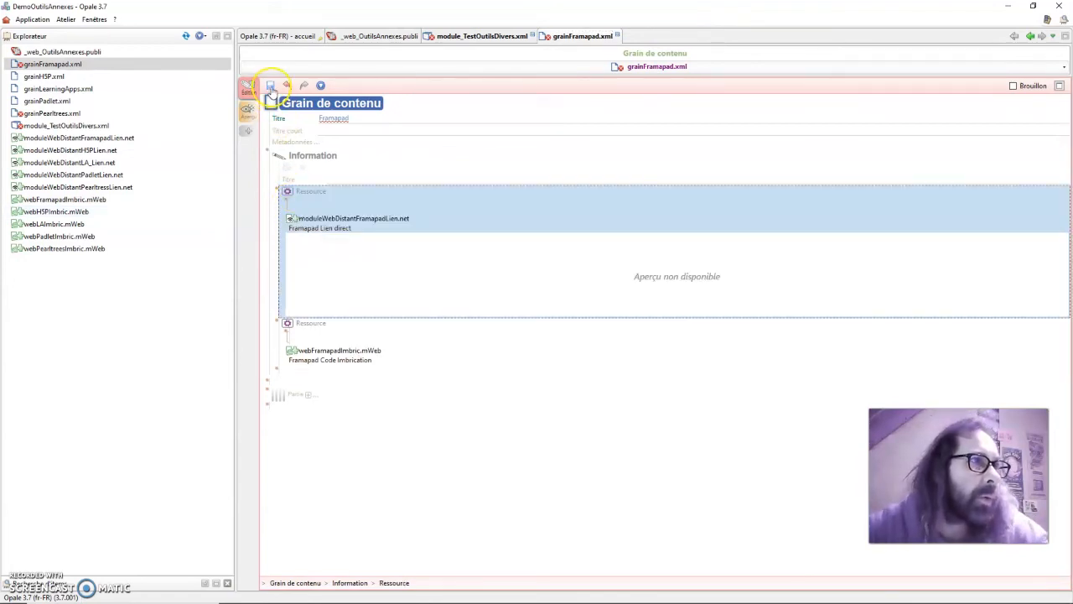
pyautogui.click(608, 36)
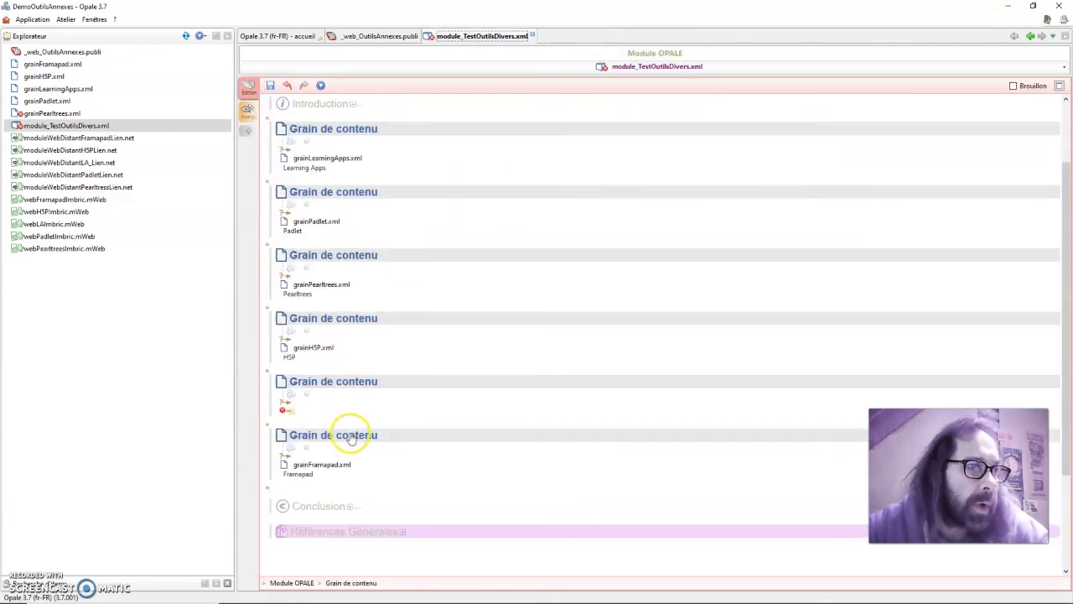
# Create a new Grain de contenu item named grainQuiziniere in the module's empty Grain de contenu block
pyautogui.click(283, 409)
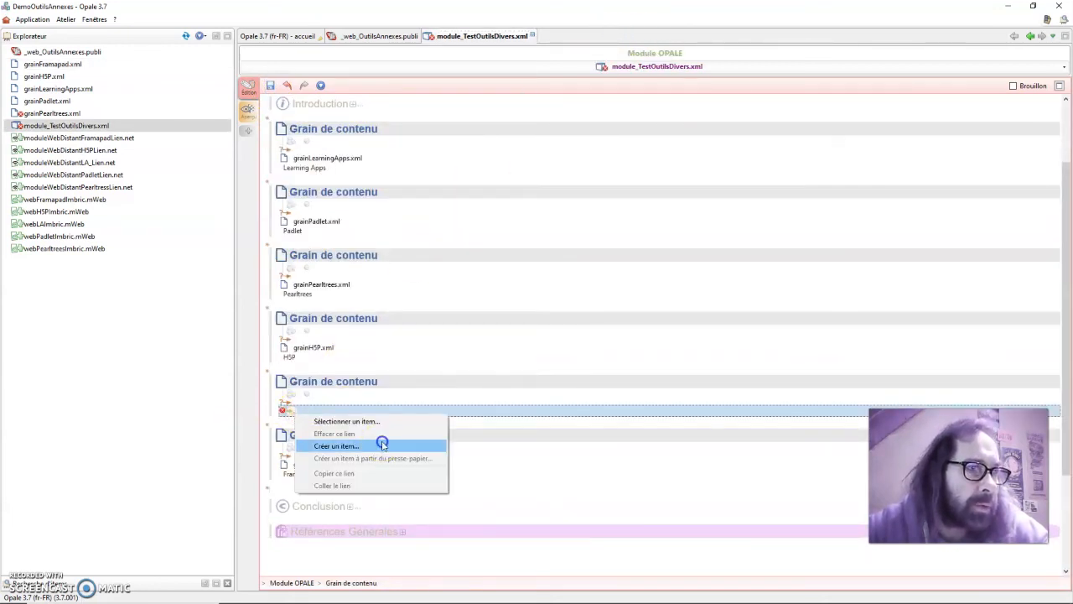
pyautogui.click(383, 441)
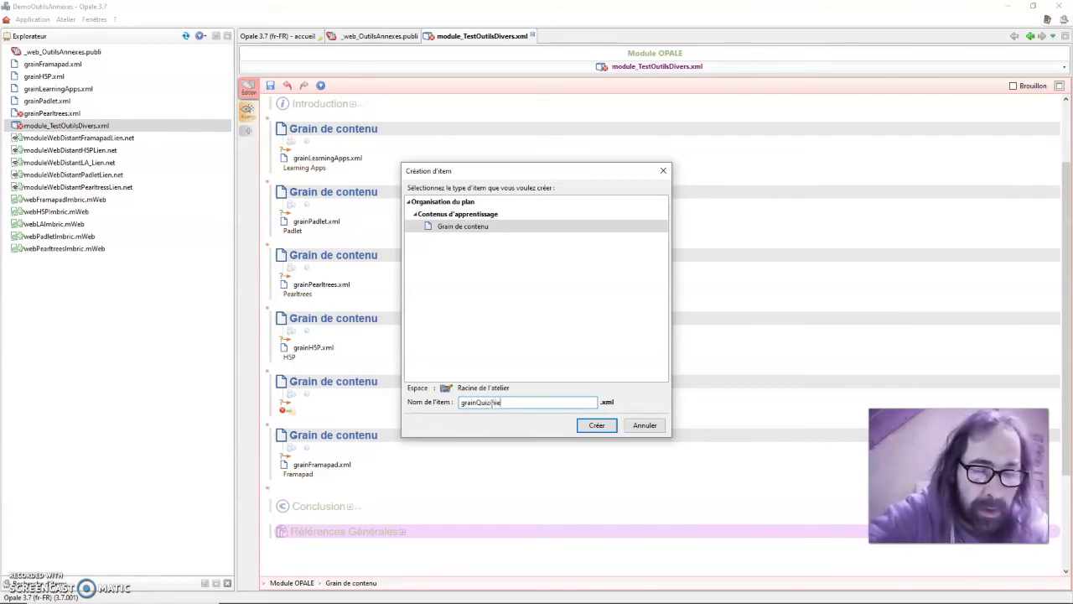
pyautogui.click(584, 429)
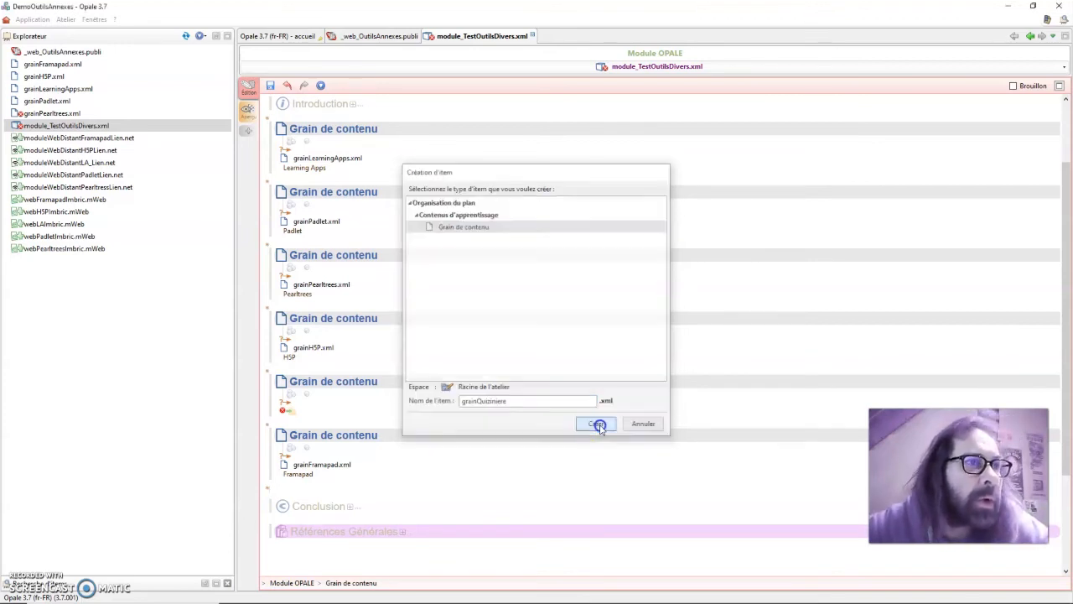
pyautogui.click(317, 412)
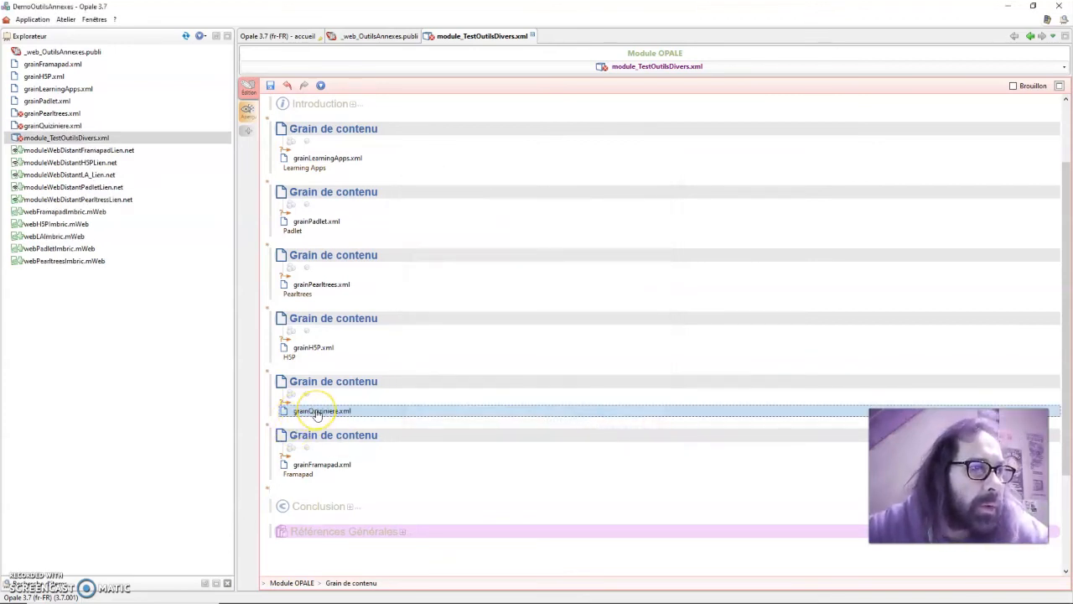
pyautogui.rightClick(317, 413)
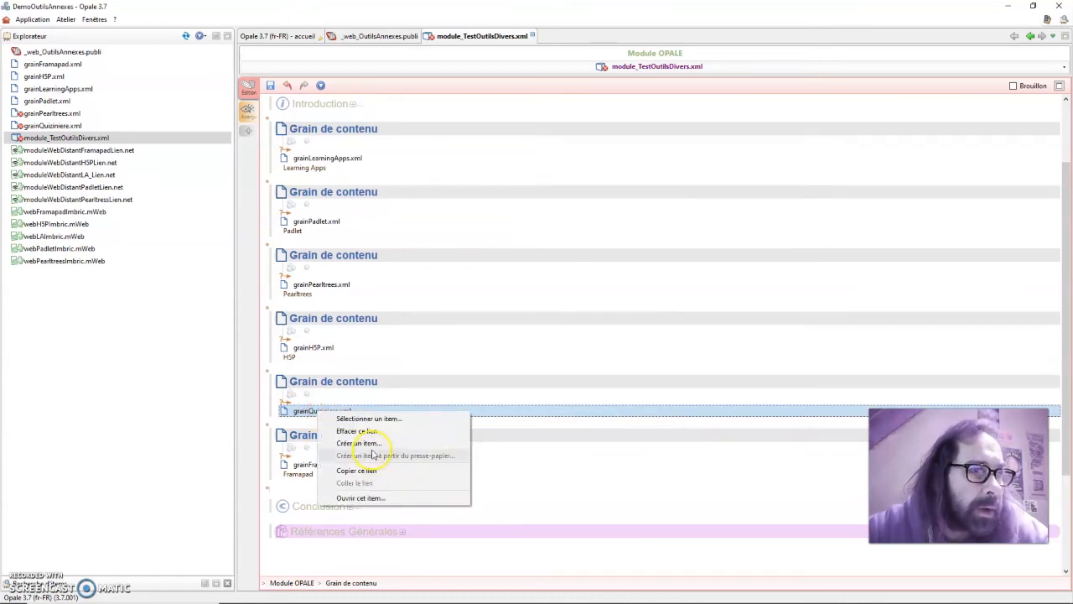
pyautogui.click(372, 445)
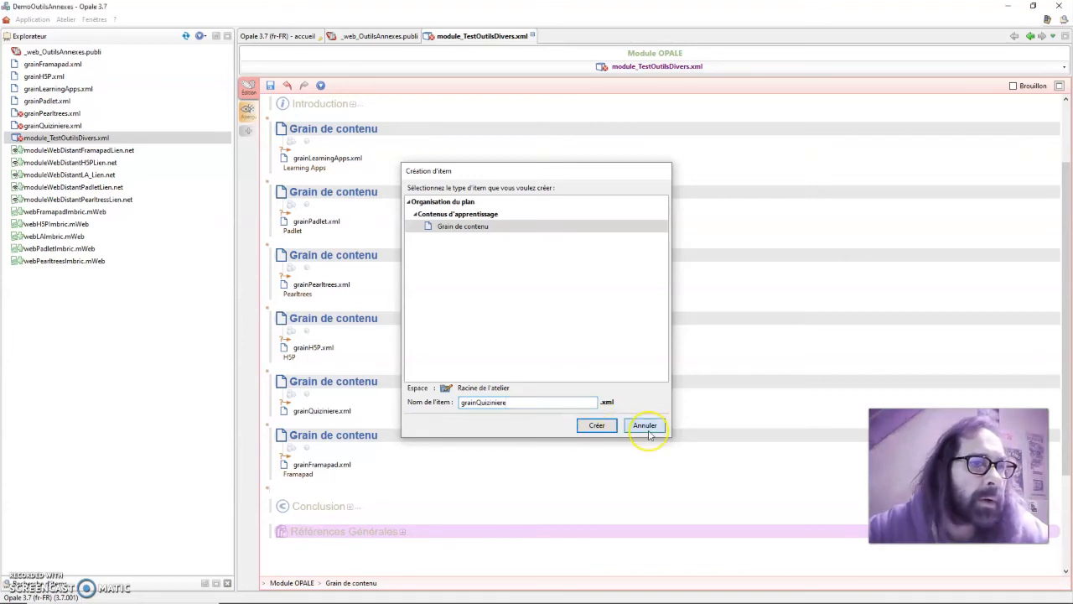
pyautogui.click(597, 425)
# Open grainQuiziniere and set its title to "Quizinière"
pyautogui.doubleClick(335, 413)
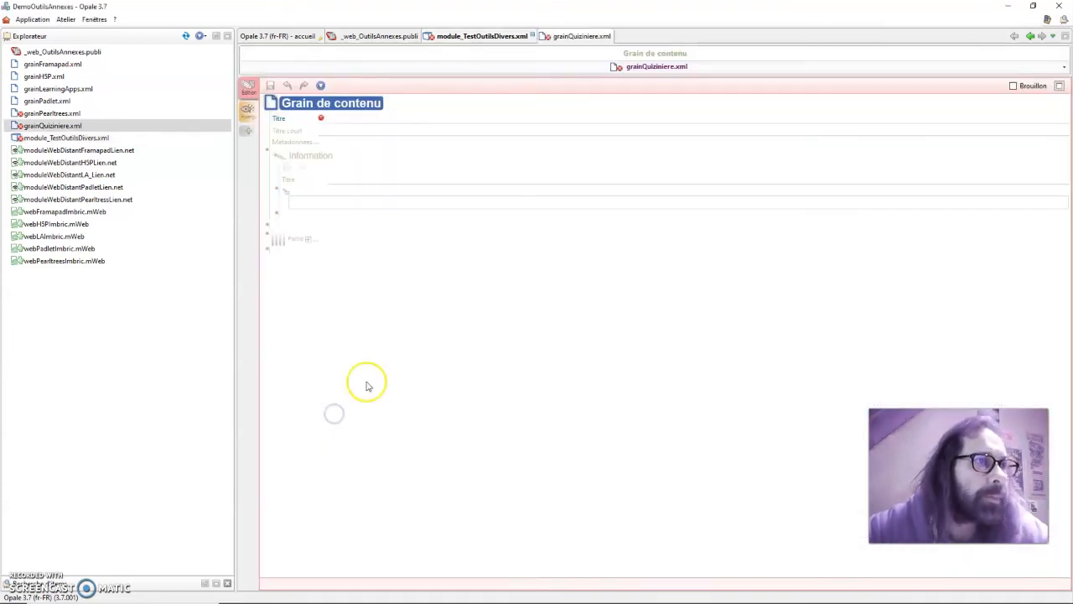
pyautogui.click(366, 119)
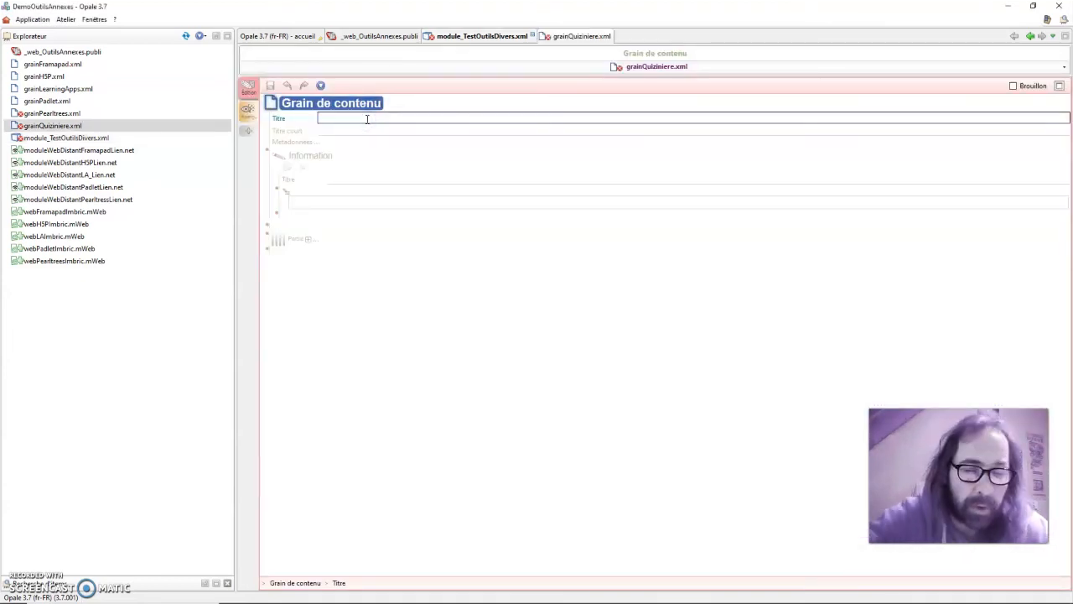
pyautogui.write('Quizinière')
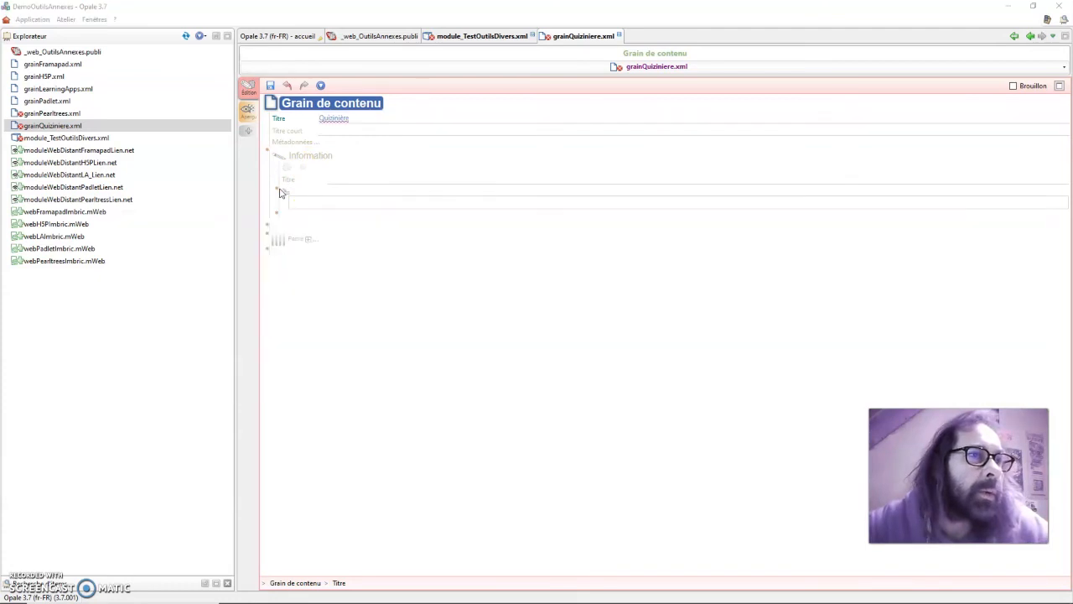
# Switch to Firefox, copy the sharing link of the Quizinière model "Test imbrication Opale", and close the Quizinière page
pyautogui.hotkey('alt', 'Tab')
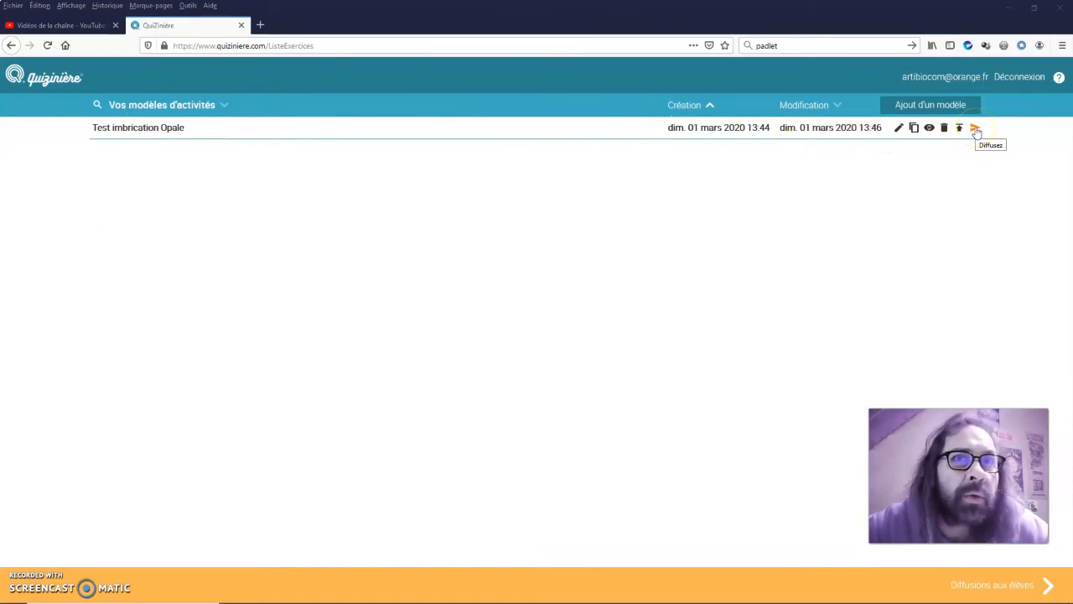
pyautogui.click(974, 138)
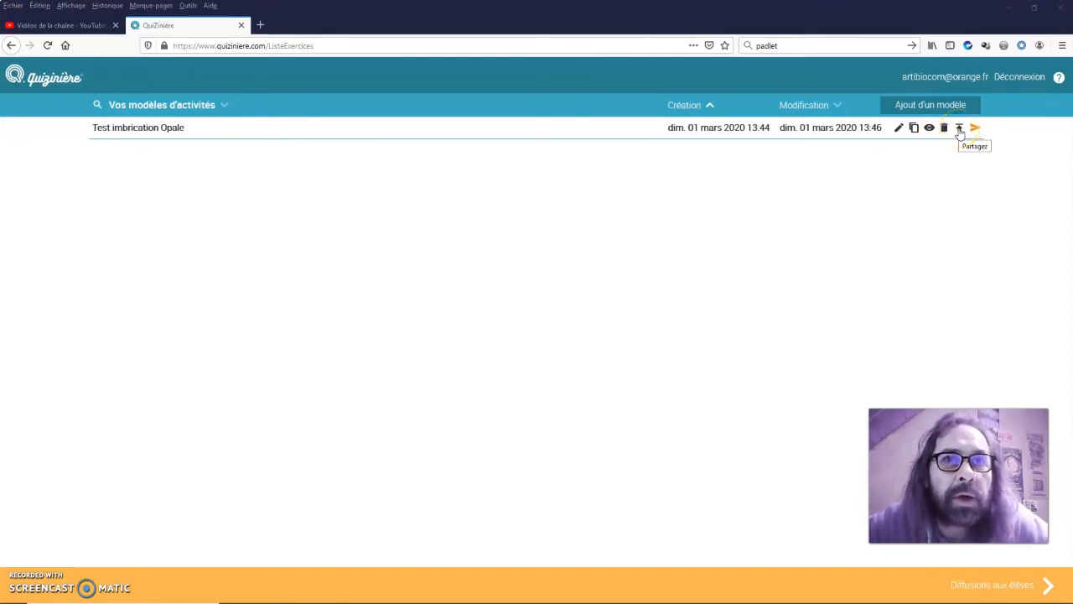
pyautogui.click(960, 128)
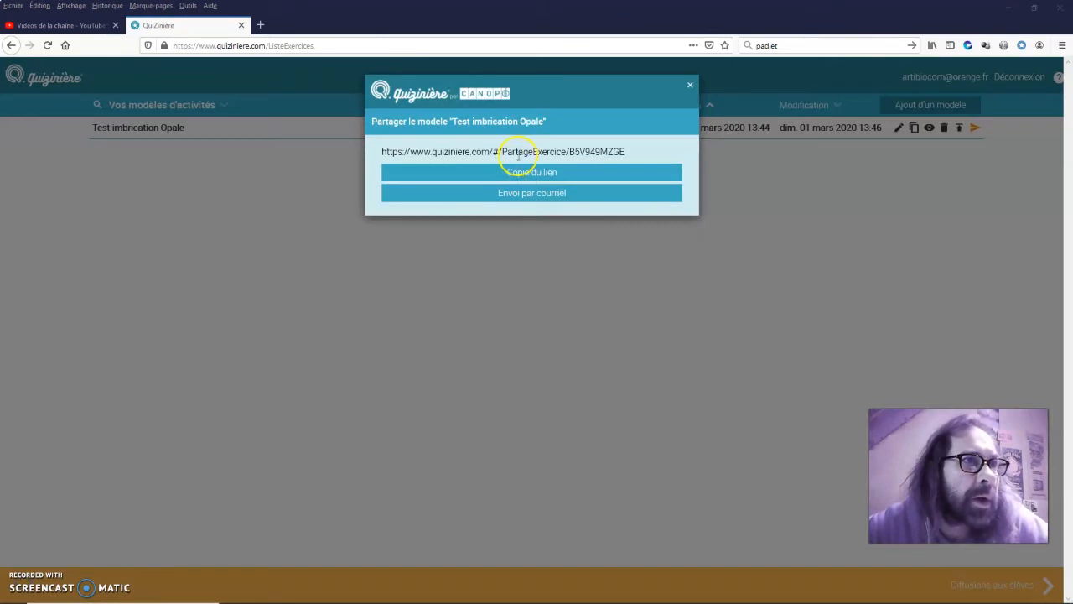
pyautogui.click(544, 174)
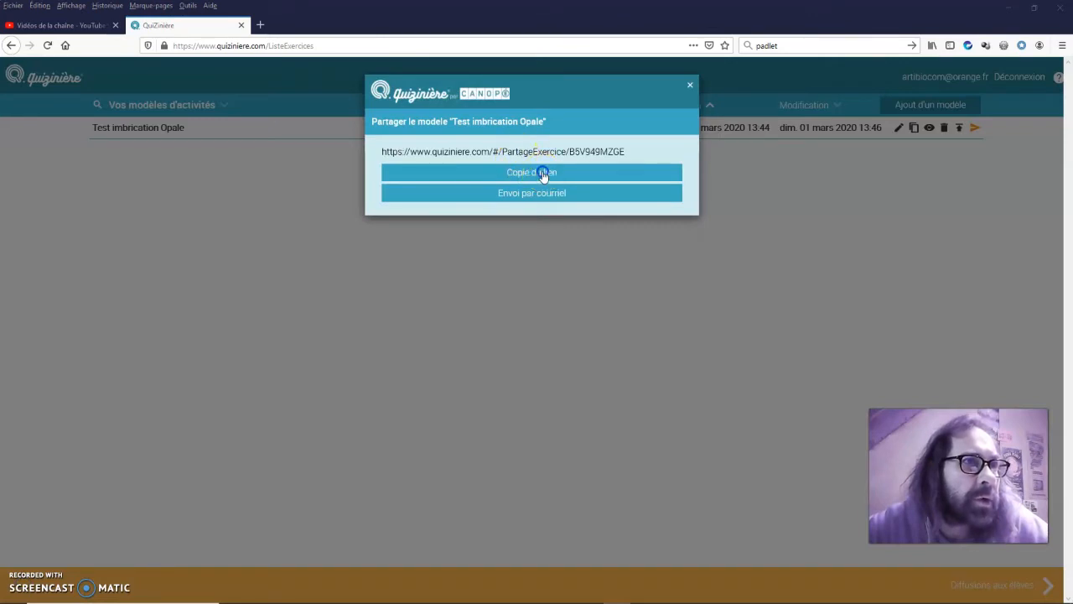
pyautogui.click(690, 84)
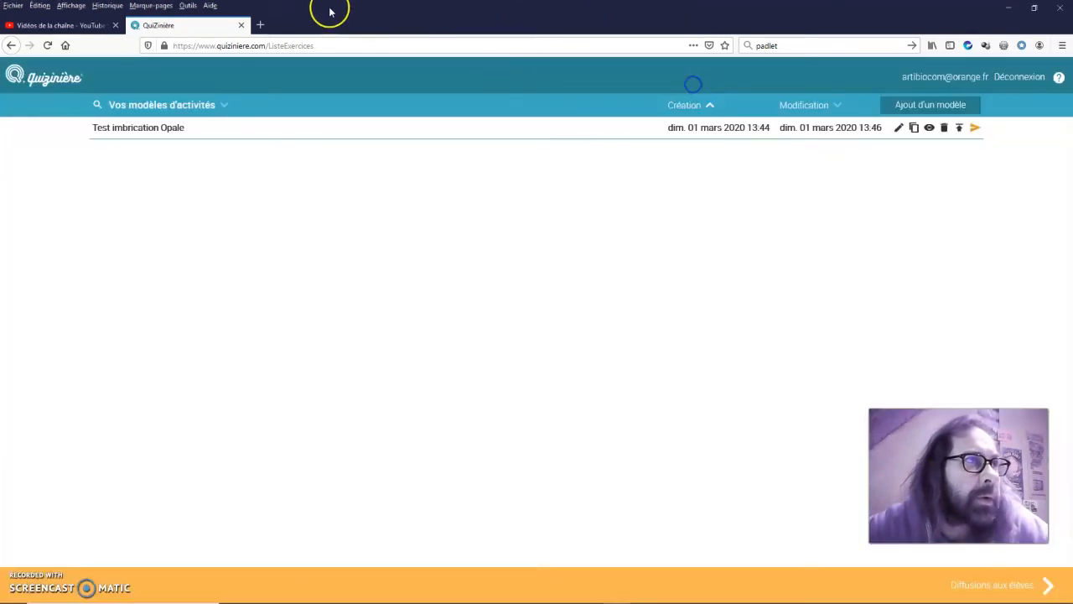
pyautogui.click(241, 25)
# Switch to Opale and add a Ressource block below the text block in grainQuiziniere's Information section
pyautogui.hotkey('alt', 'Tab')
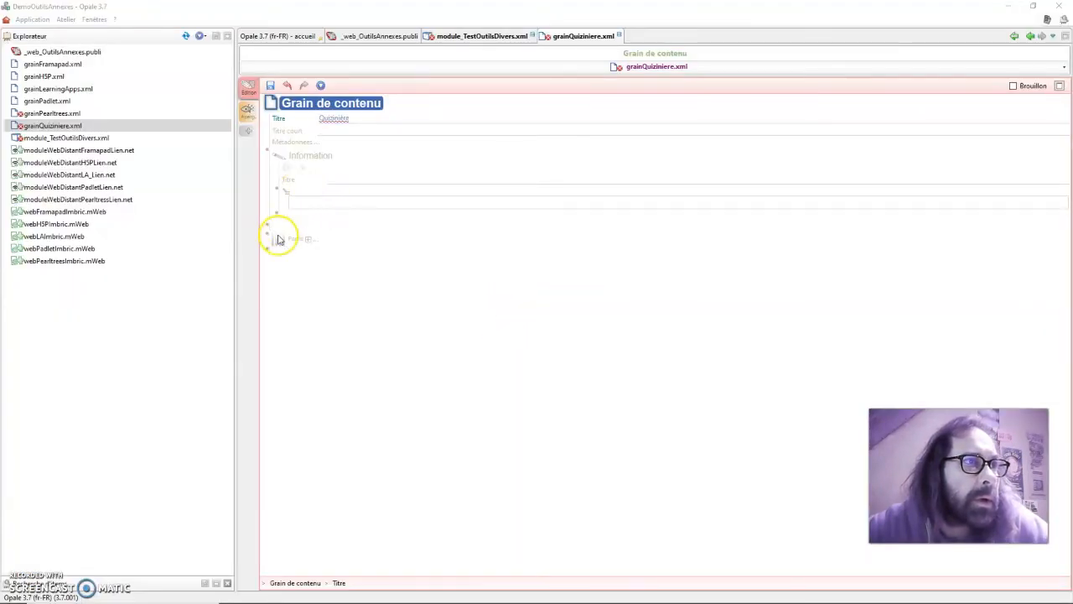
pyautogui.click(278, 217)
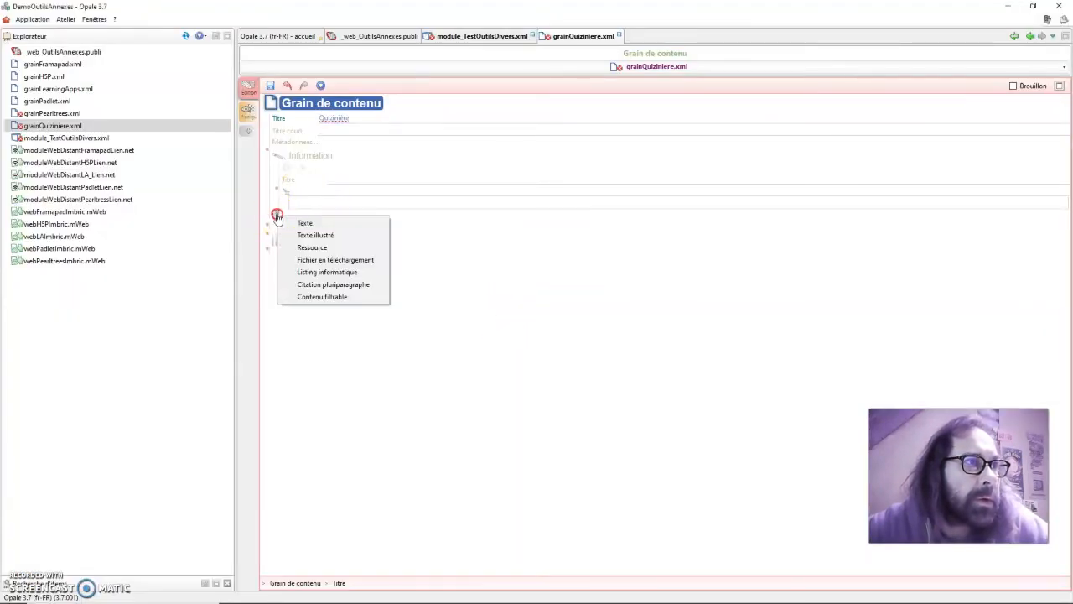
pyautogui.click(311, 249)
# Create a Module web distant (URL) item named moduleWebDistantQuiziniereLien in the new Ressource block and open it
pyautogui.rightClick(299, 246)
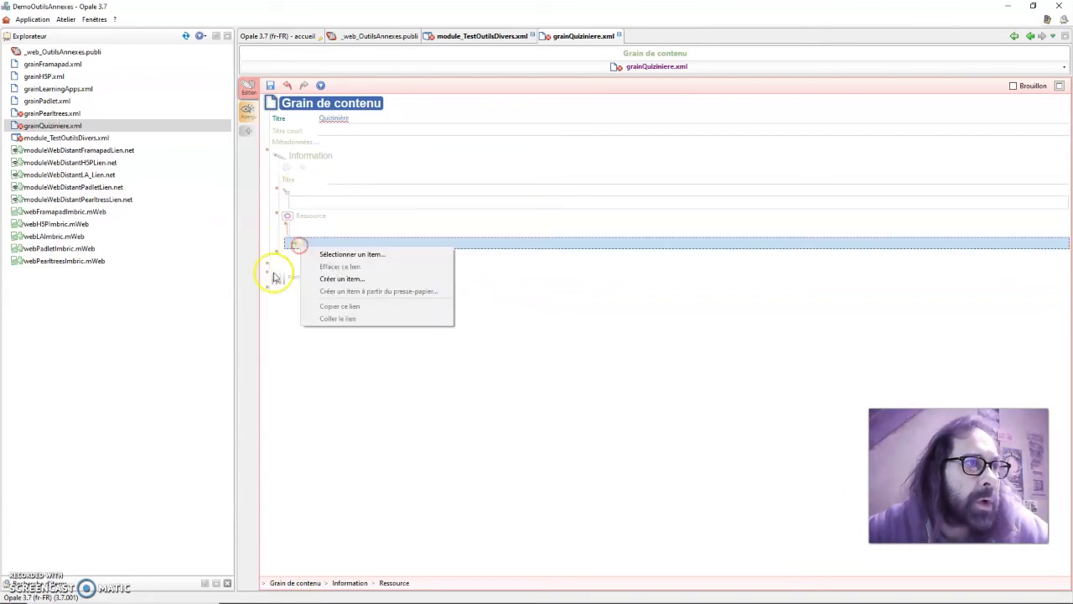
pyautogui.click(357, 282)
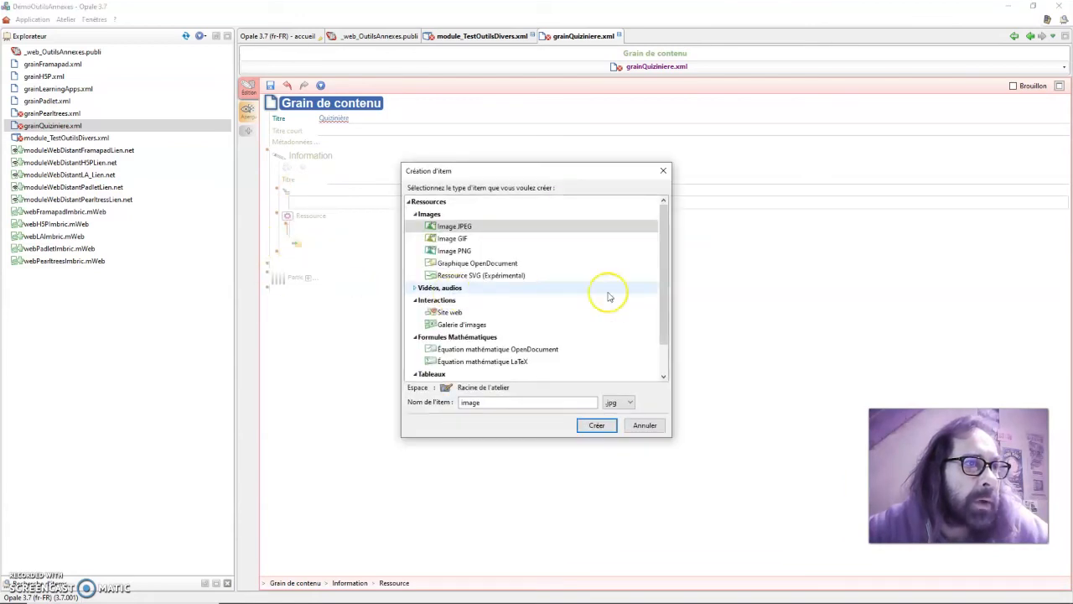
pyautogui.click(667, 296)
pyautogui.moveTo(667, 296); pyautogui.dragTo(659, 361)
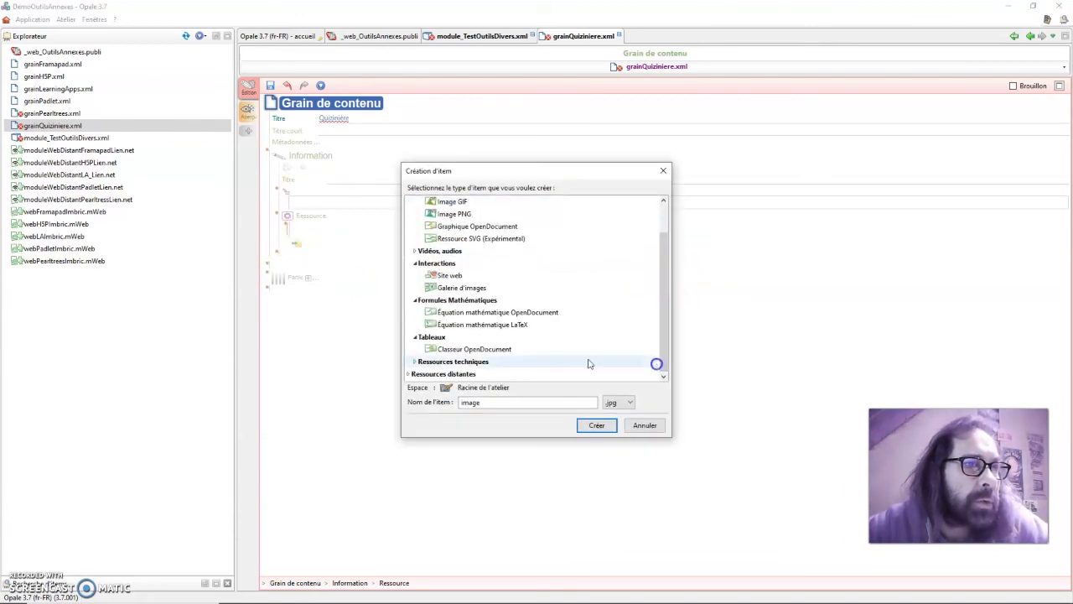
pyautogui.click(407, 374)
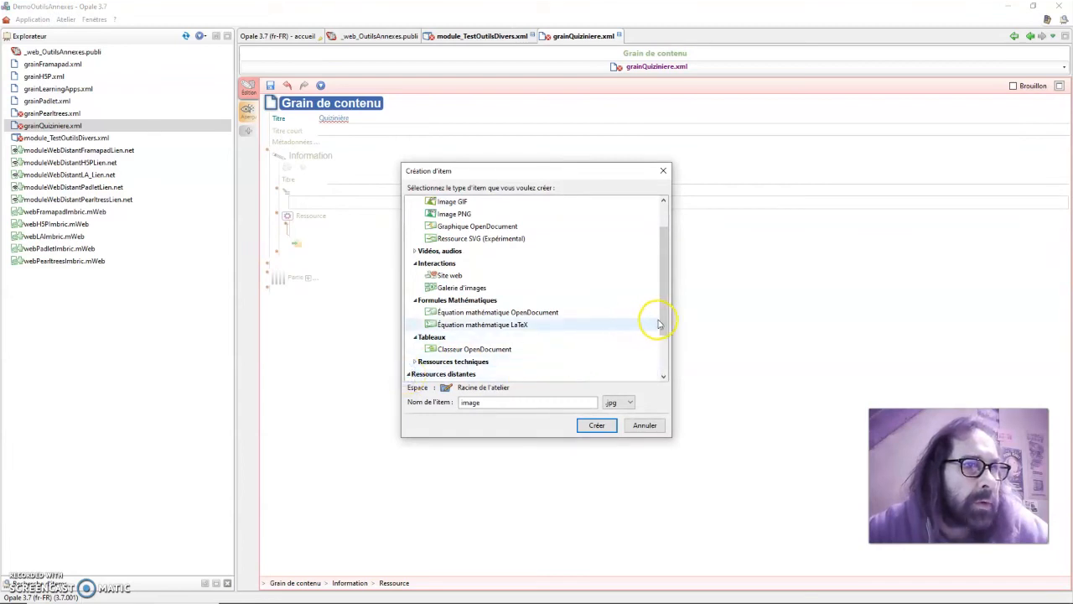
pyautogui.click(656, 374)
pyautogui.click(498, 349)
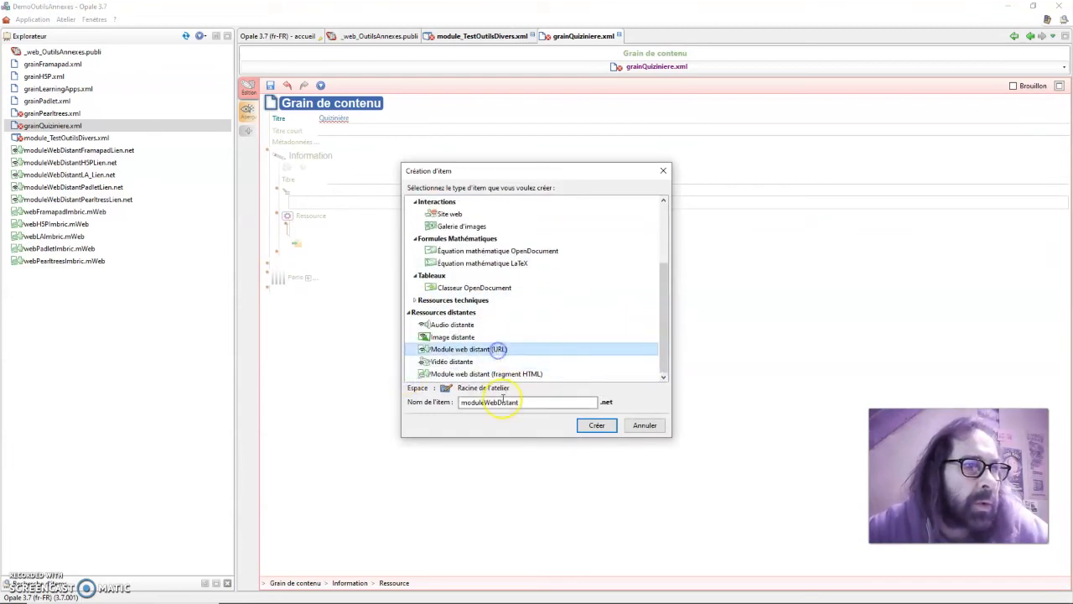
pyautogui.click(543, 405)
pyautogui.write('Q')
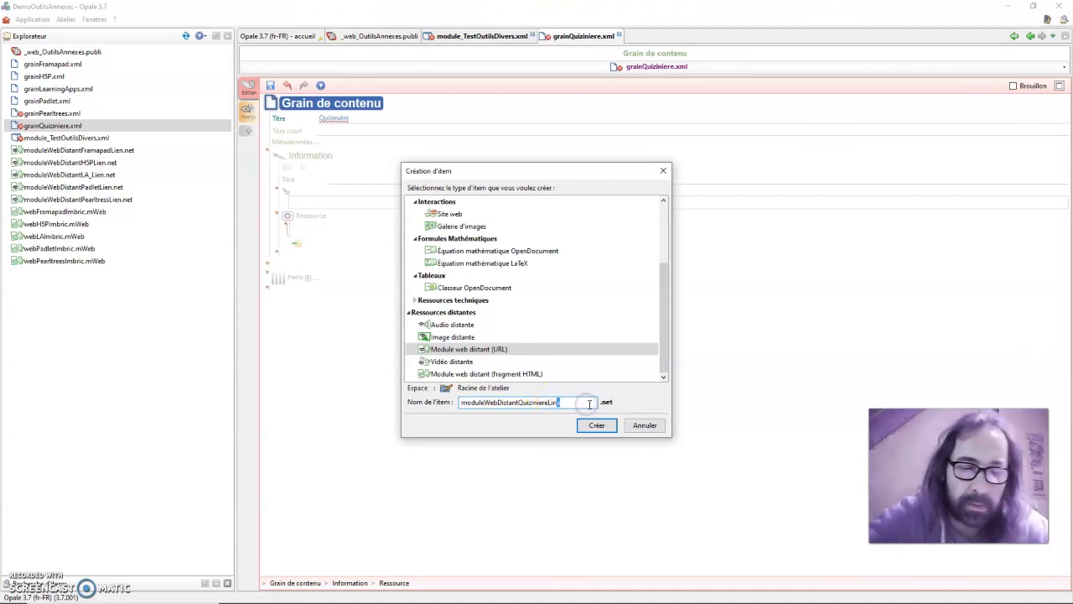
pyautogui.write('uiziniereLien')
pyautogui.click(591, 426)
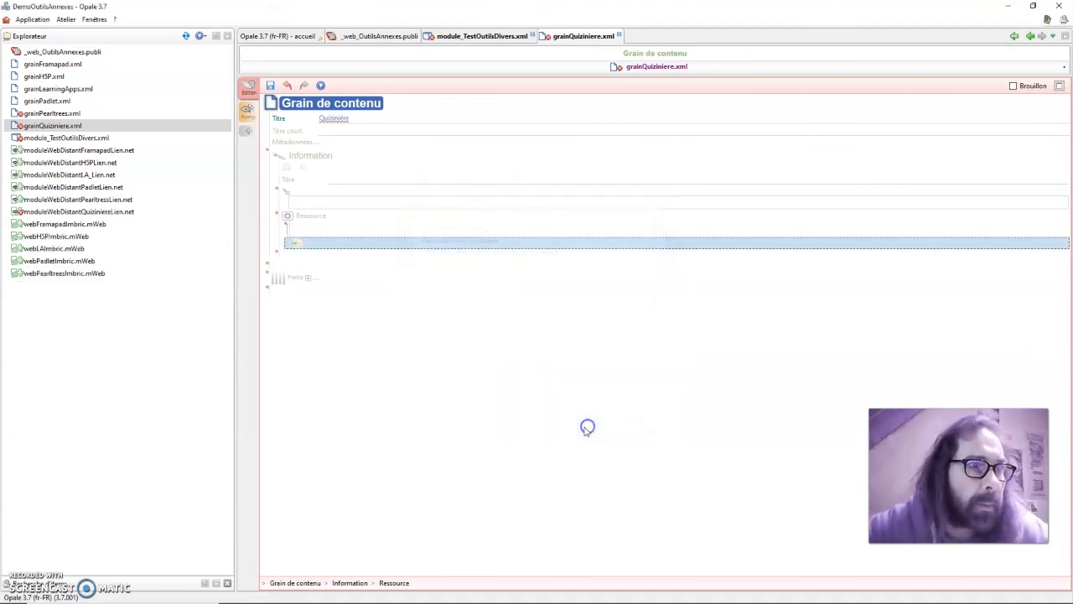
pyautogui.doubleClick(372, 244)
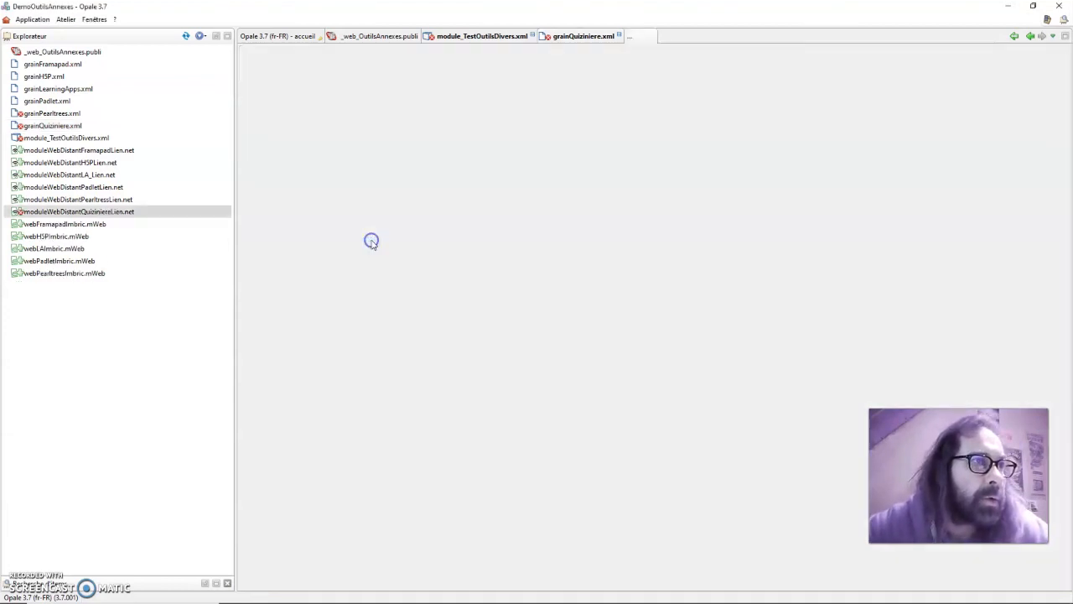
# Set the remote web module's URL to the copied Quizinière sharing link, title it "Quiziniere Lien", and save it
pyautogui.click(304, 208)
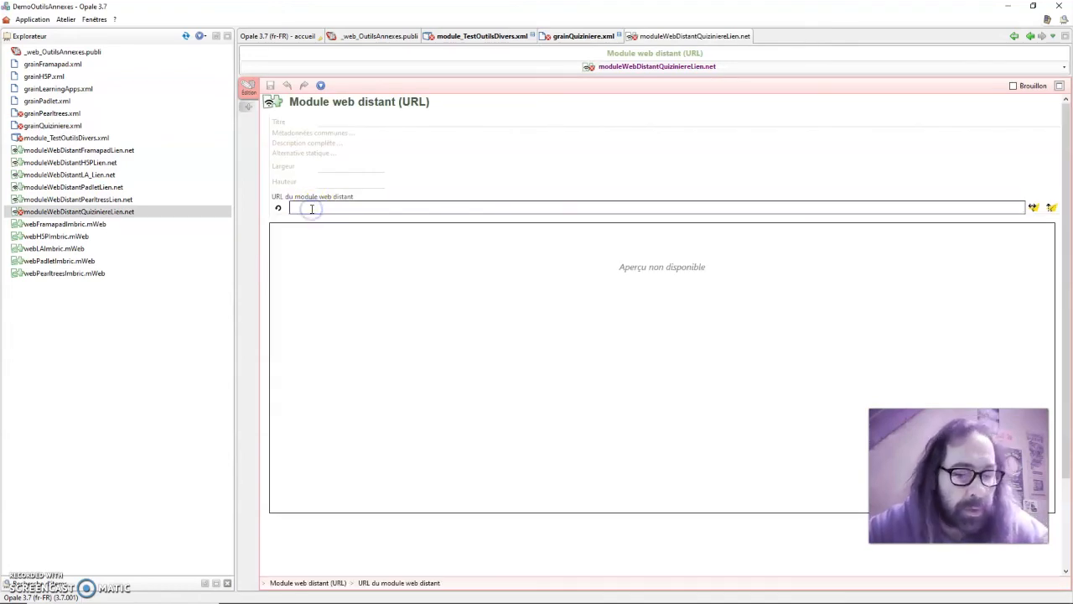
pyautogui.write('https://www.quiziniere.com/#/PartageExercice/B5V949MZGE')
pyautogui.click(353, 121)
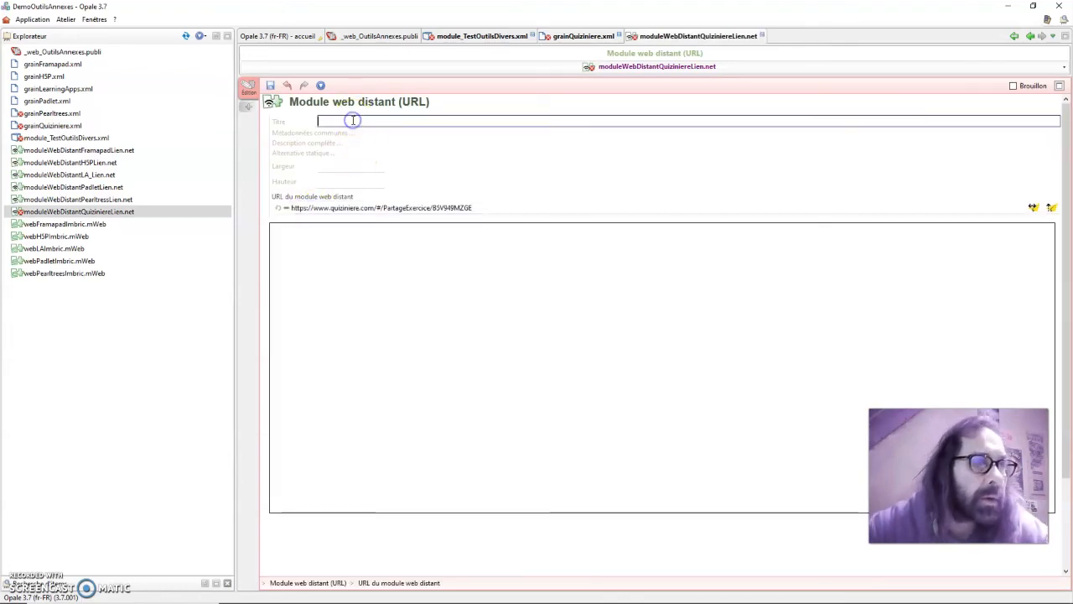
pyautogui.write('Quiziniere Lien')
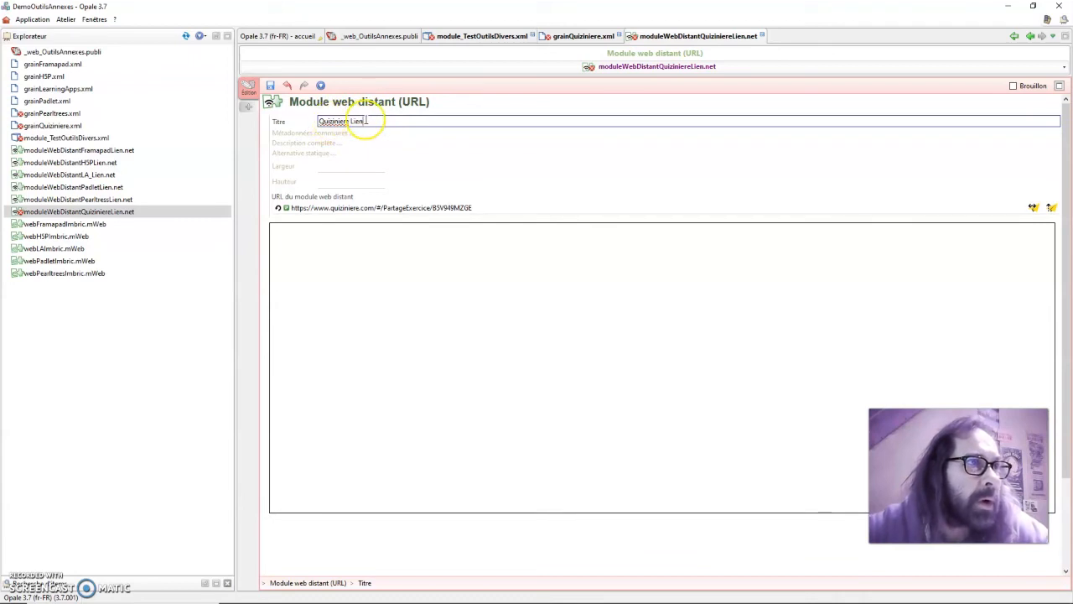
pyautogui.moveTo(372, 121); pyautogui.dragTo(309, 122)
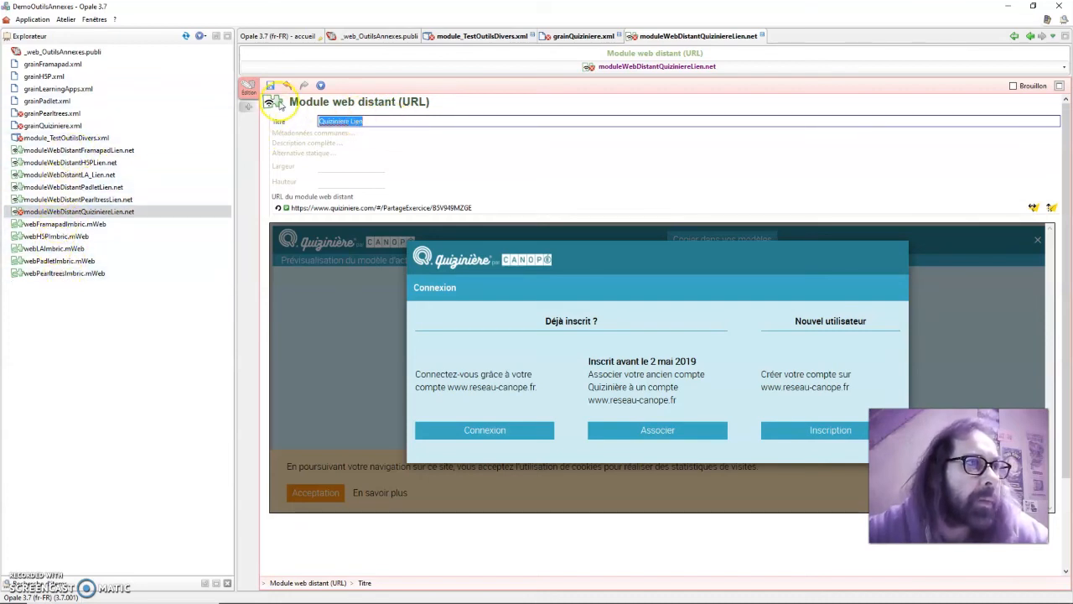
pyautogui.click(270, 87)
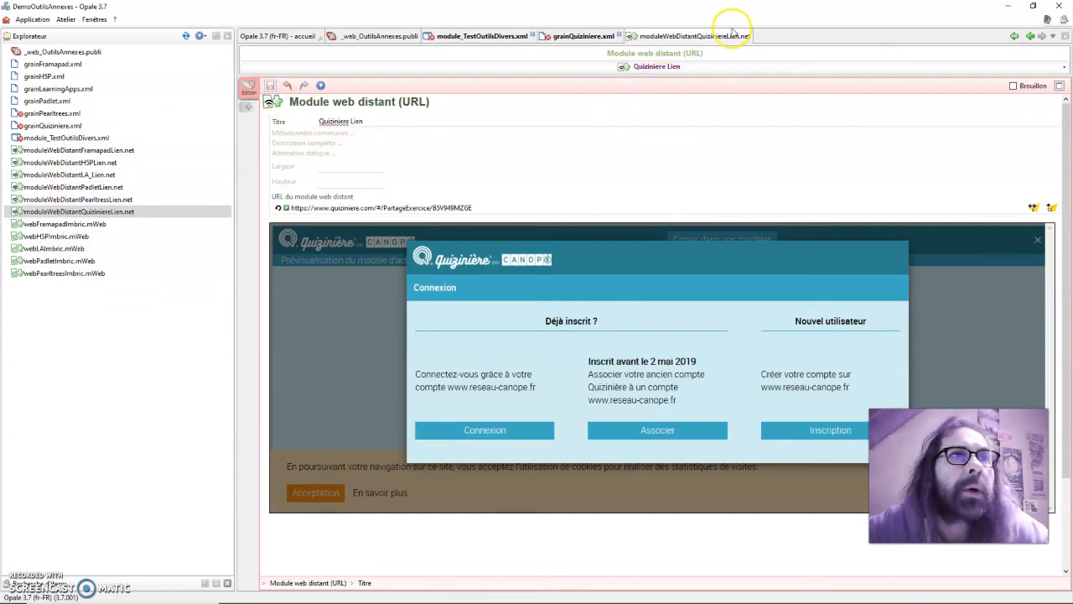
# Set the Quizinière remote module's width to 800 and height to 600, save it, and close the item
pyautogui.click(372, 165)
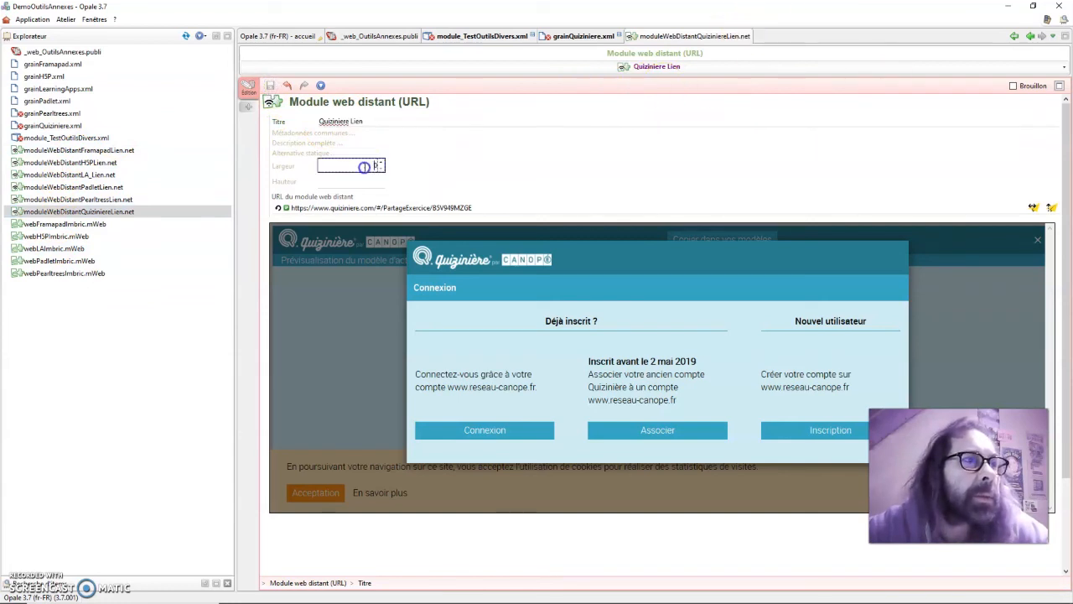
pyautogui.write('800')
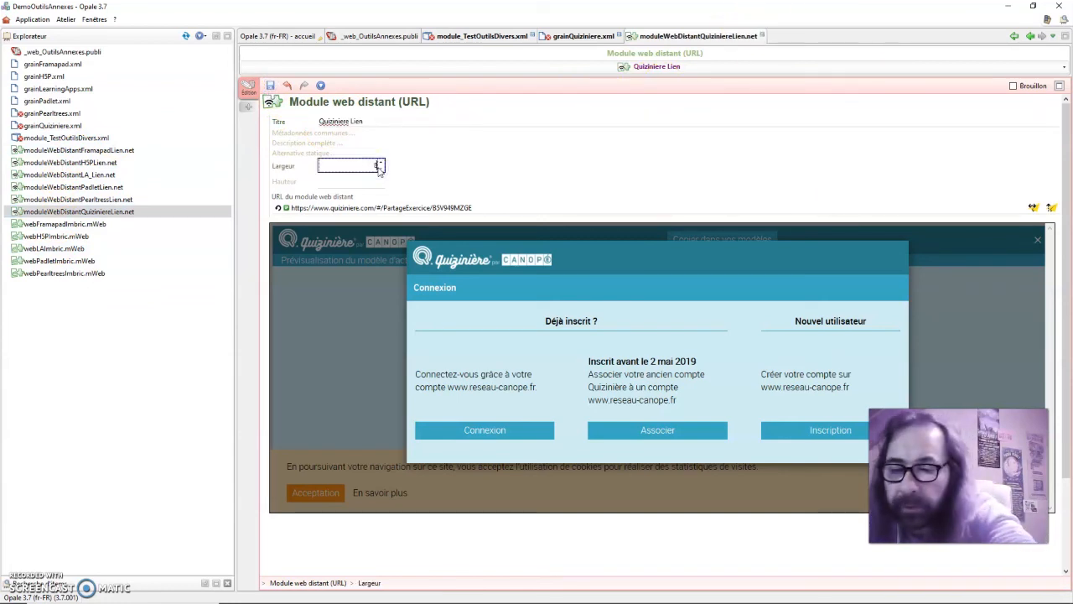
pyautogui.click(369, 180)
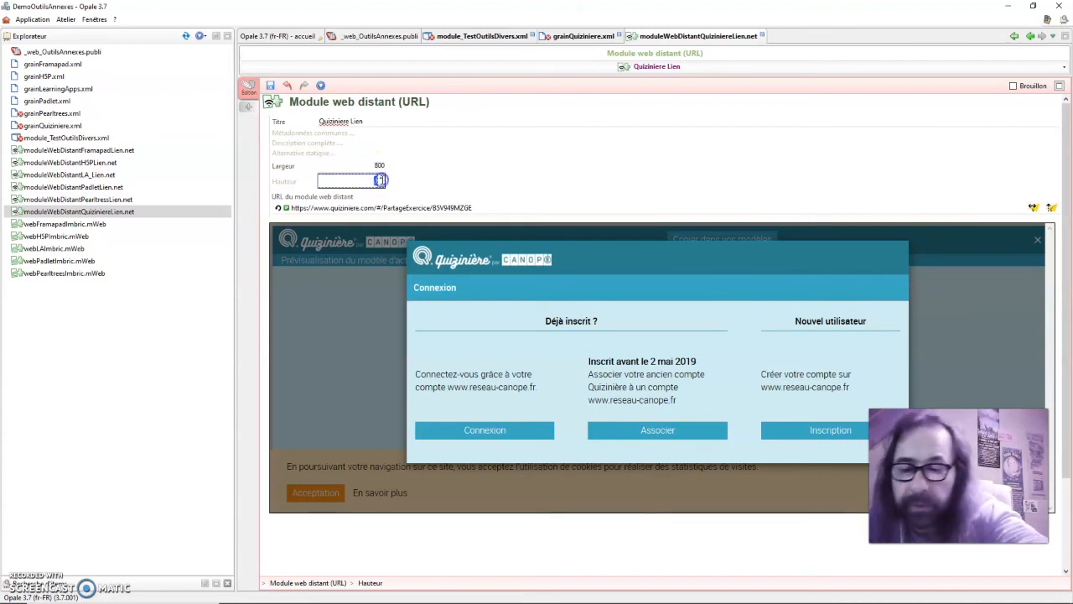
pyautogui.write('600')
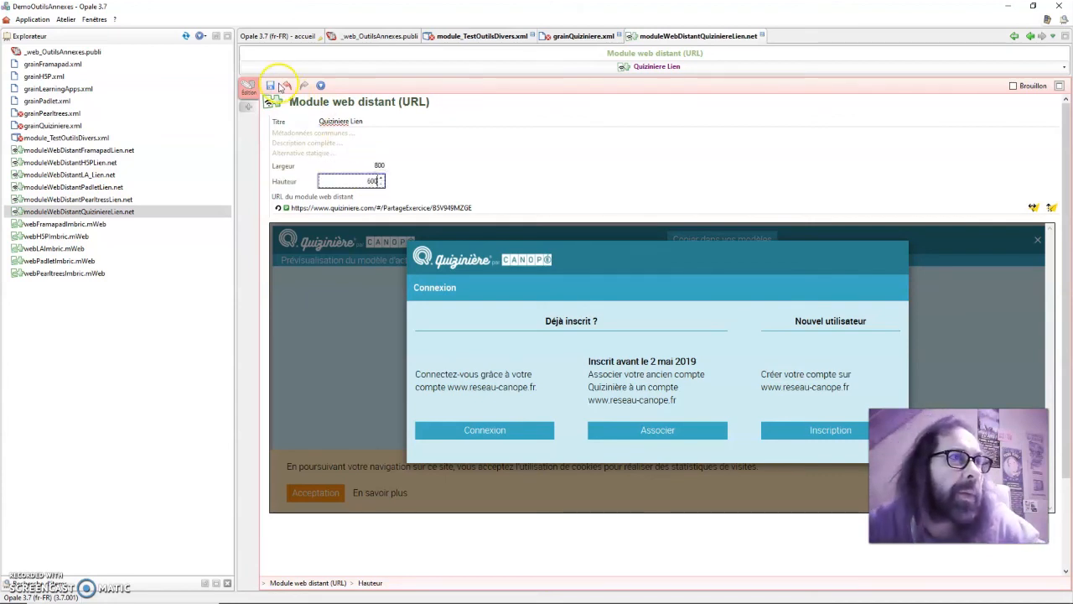
pyautogui.click(270, 85)
pyautogui.click(746, 35)
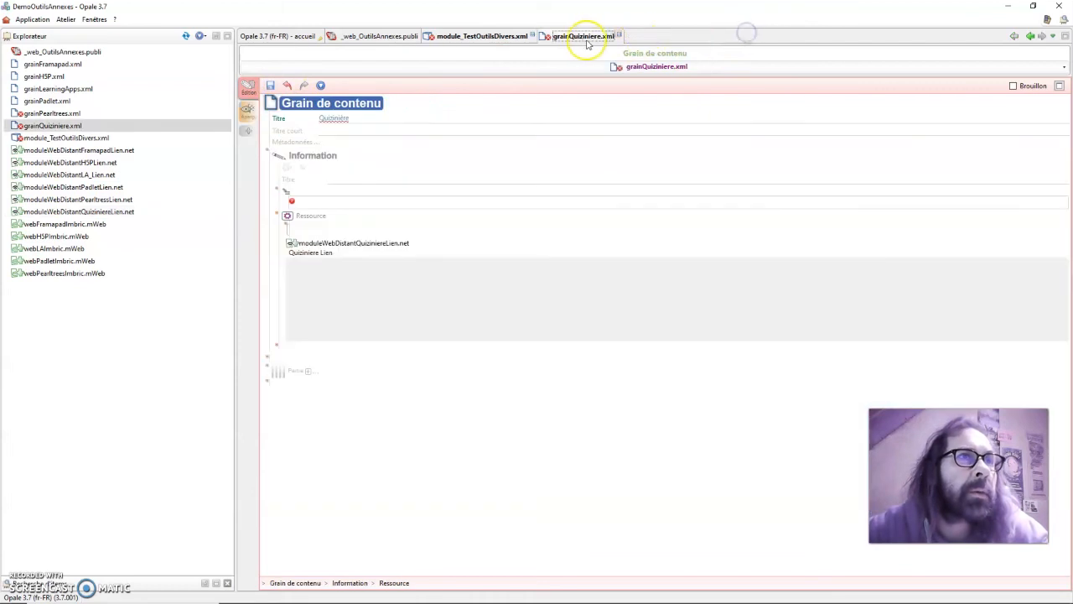
# Delete the empty text block above the Ressource block in grainQuiziniere's Information section, save the grain, and close it
pyautogui.click(286, 185)
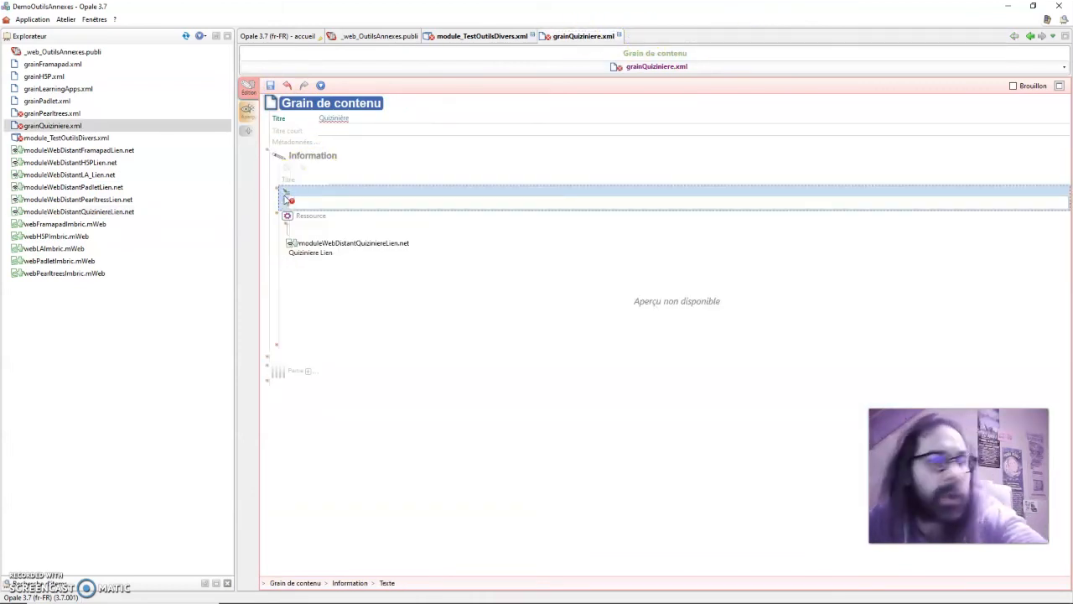
pyautogui.click(290, 201)
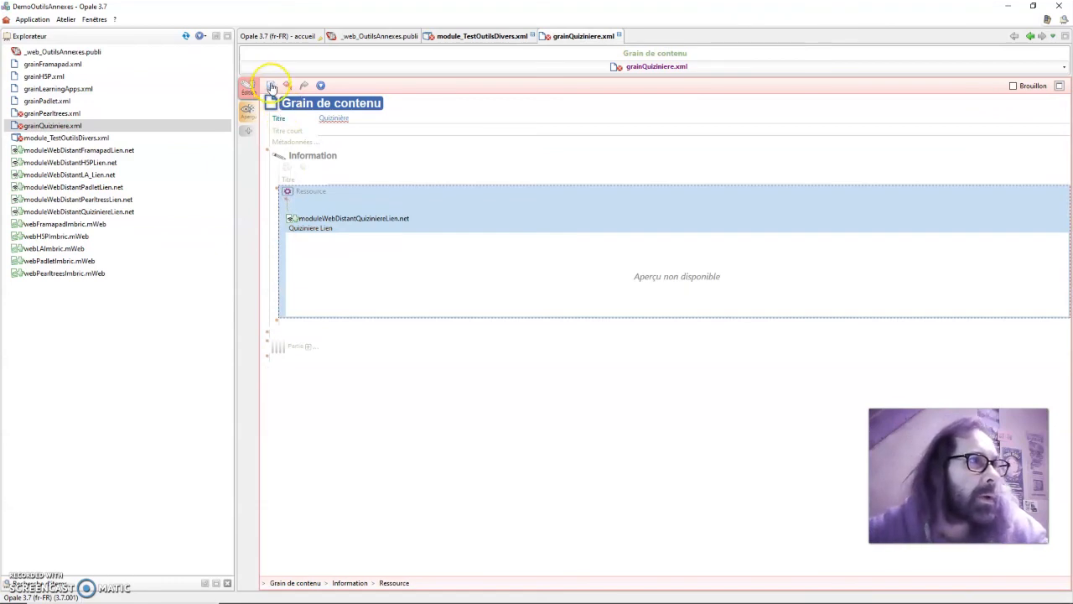
pyautogui.click(270, 85)
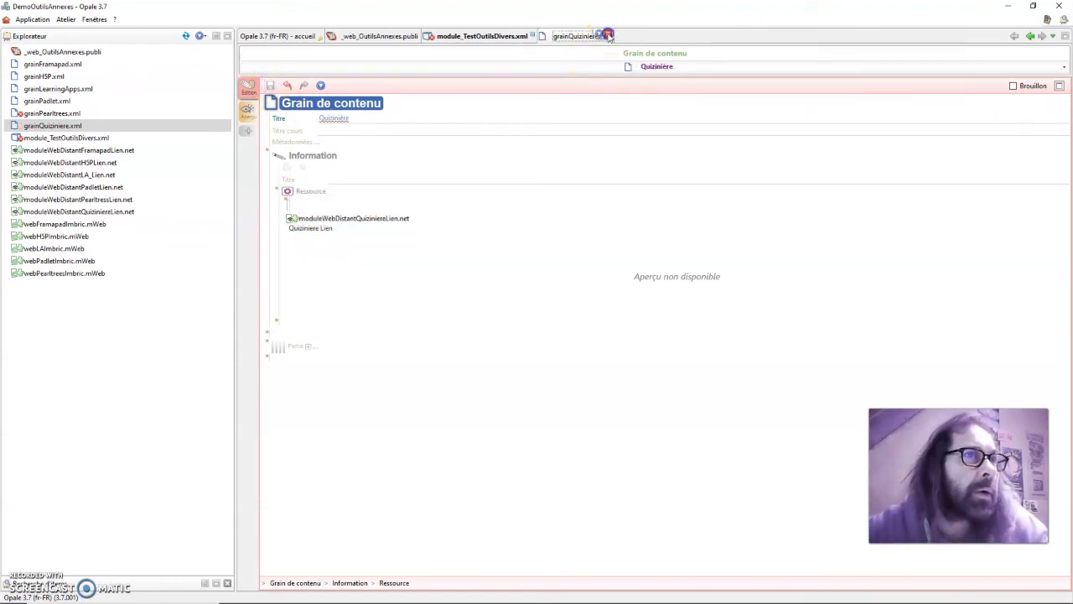
pyautogui.click(614, 36)
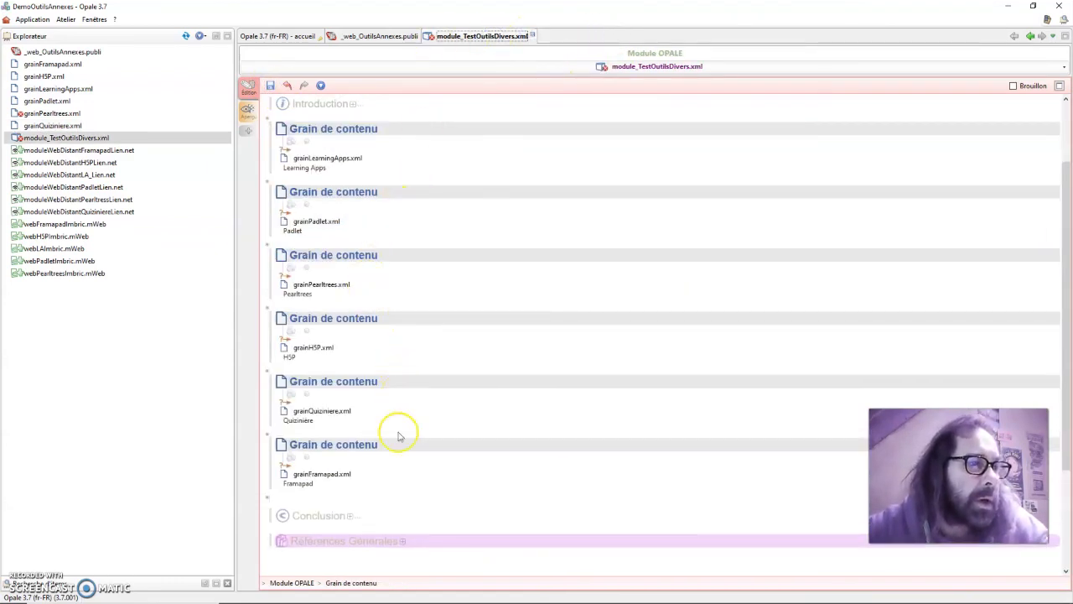
# Check the Grain de contenu blocks in module_TestOutilsDivers, save the module, and close it
pyautogui.scroll(-2, 382, 490)
pyautogui.scroll(4, 336, 474)
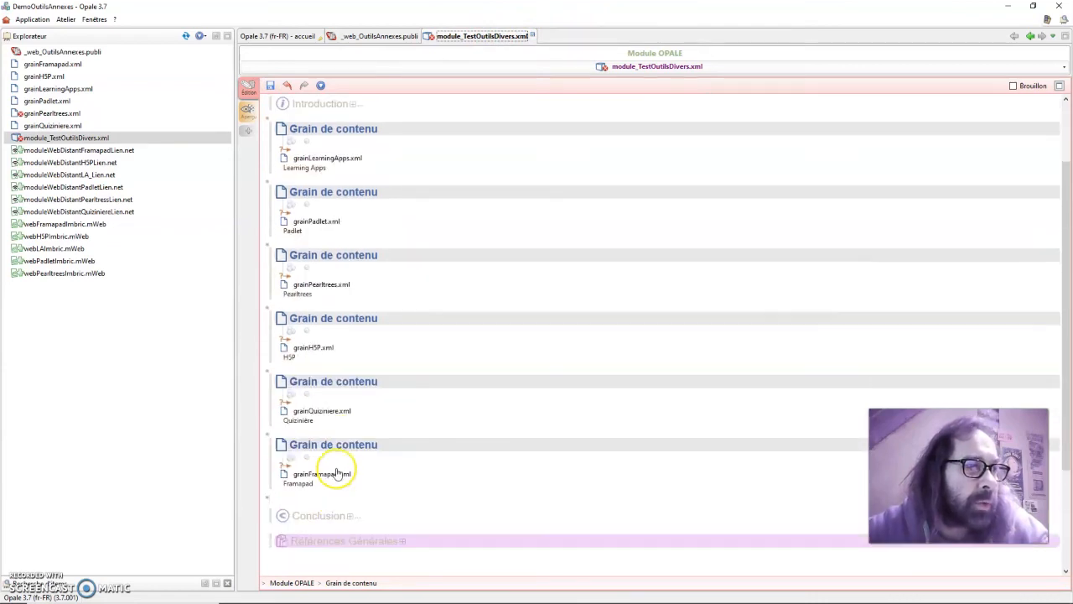
pyautogui.click(270, 86)
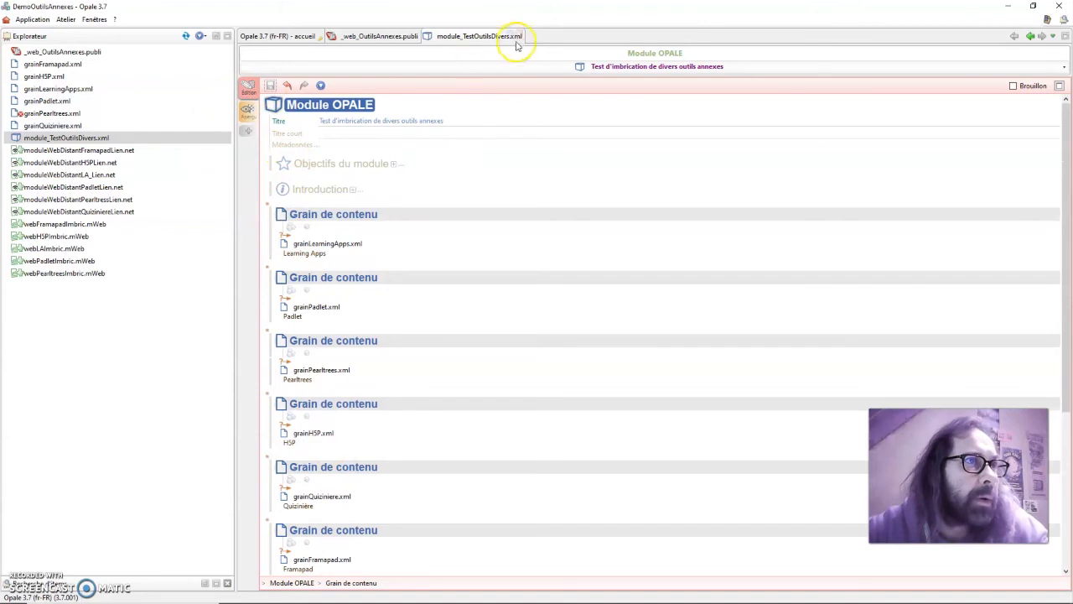
pyautogui.click(516, 36)
# Generate the Aurora web publication of _web_OutilsAnnexes with the Sunrise (0.10.4) skin and open the generated site
pyautogui.click(296, 67)
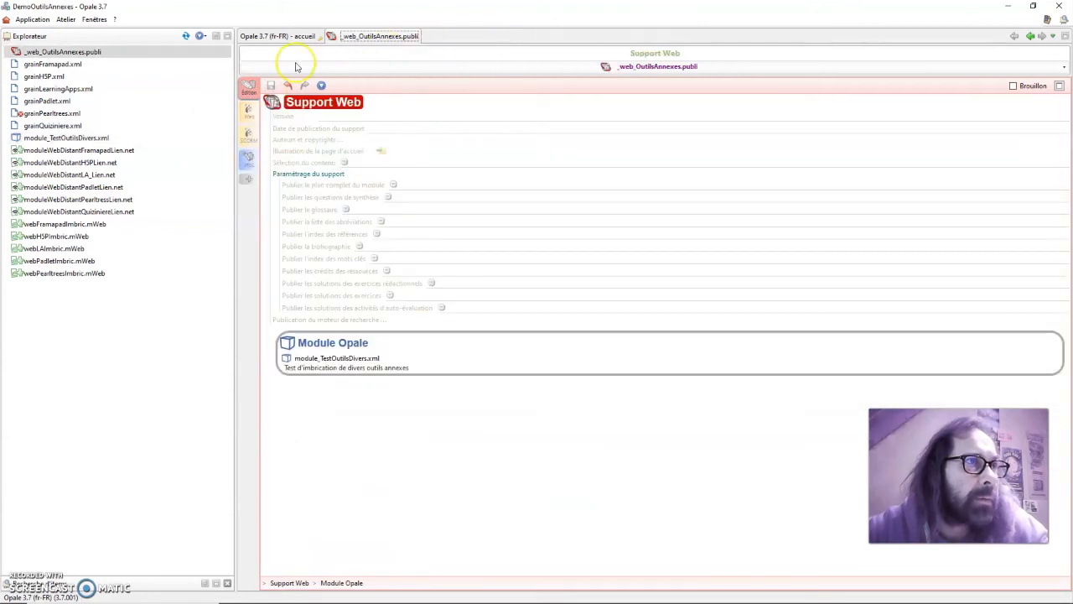
pyautogui.click(360, 39)
pyautogui.click(315, 344)
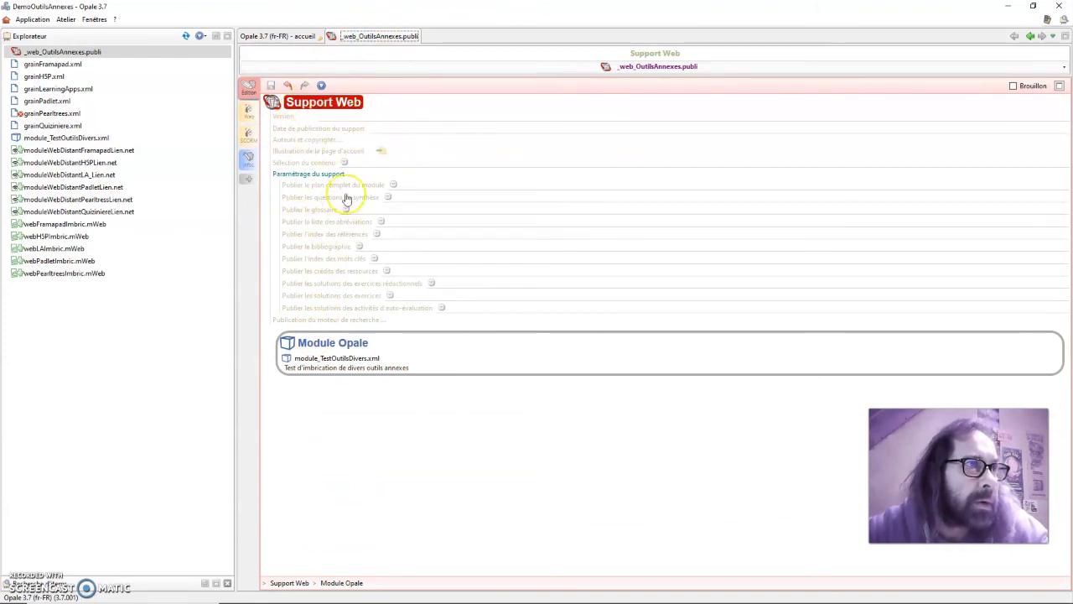
pyautogui.click(249, 113)
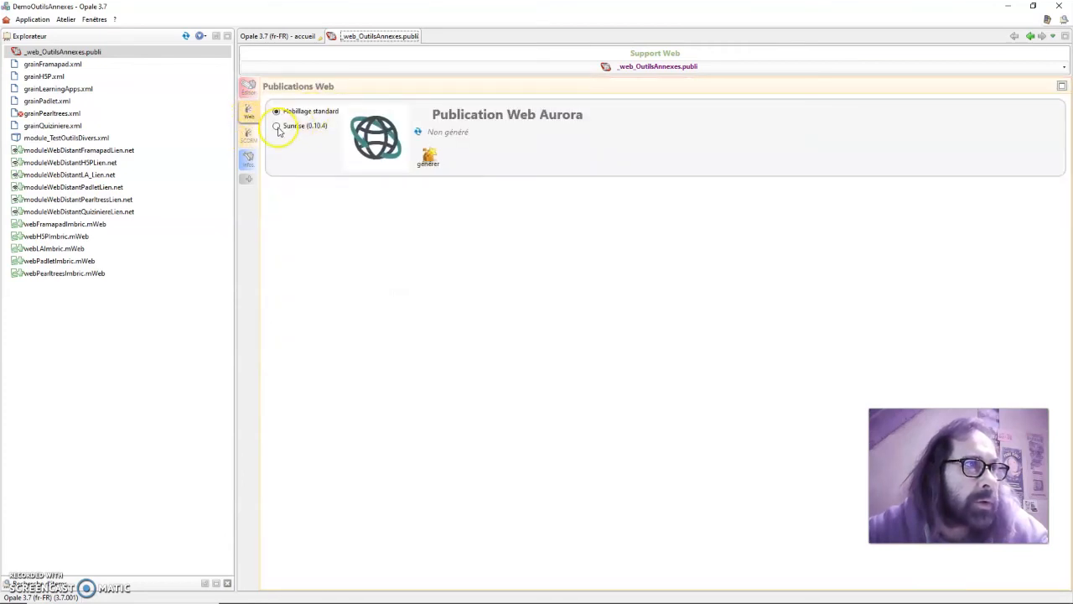
pyautogui.click(280, 129)
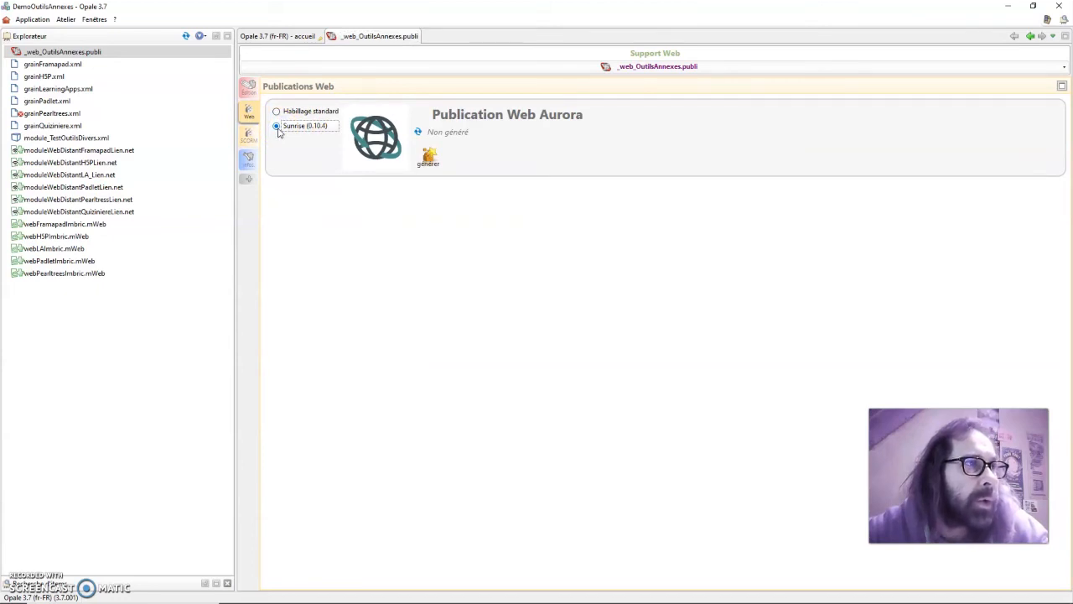
pyautogui.click(429, 158)
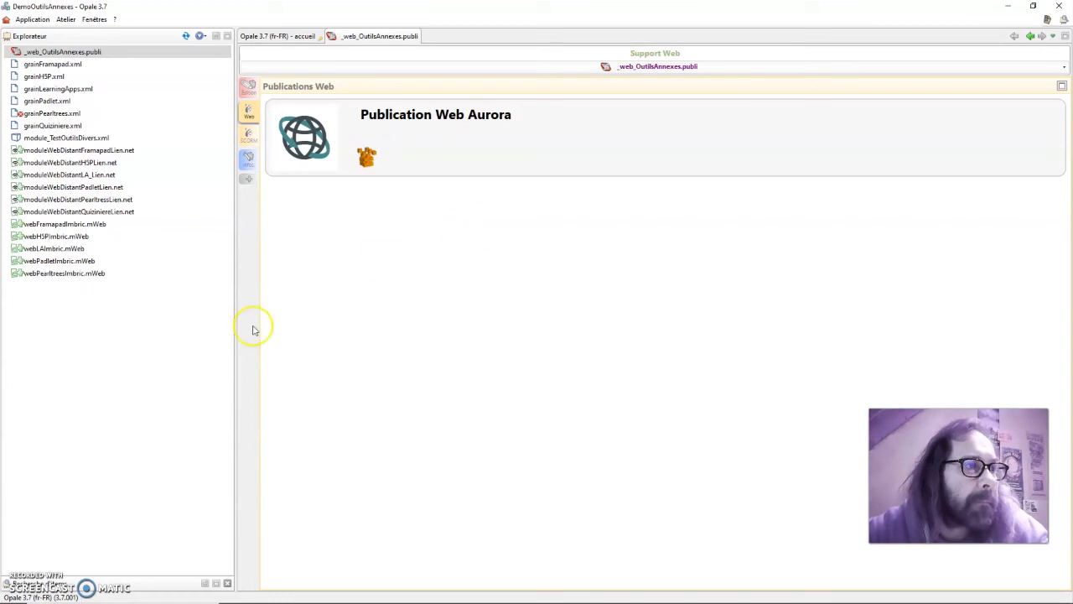
pyautogui.click(467, 162)
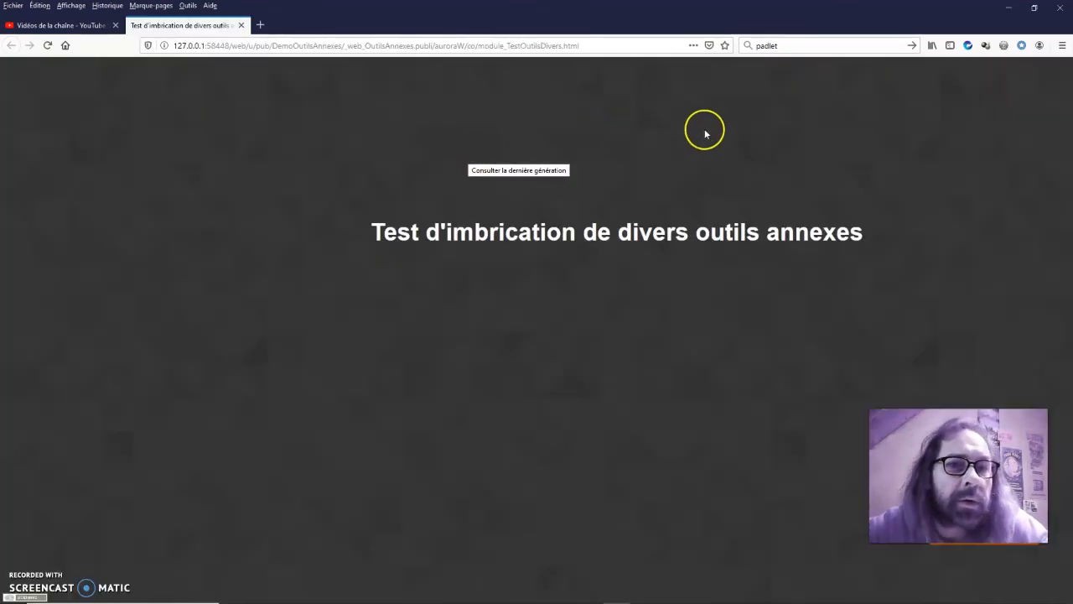
# Start the published module and examine both Learning Apps embeds, opening the direct-link activity in its own tab and closing that tab
pyautogui.moveTo(949, 404); pyautogui.dragTo(849, 424)
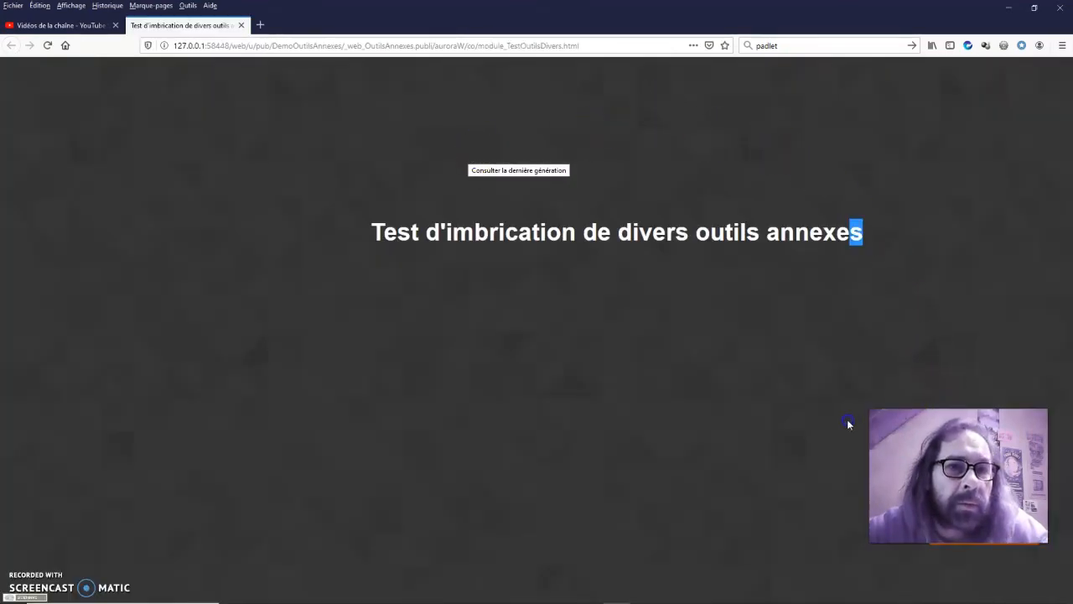
pyautogui.hotkey('alt', 'Tab')
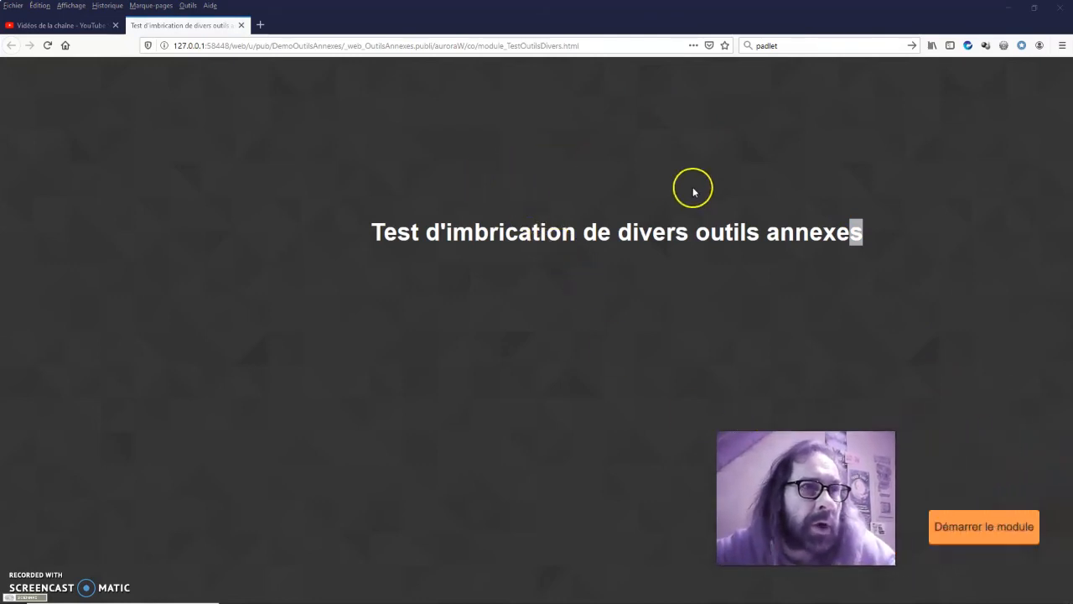
pyautogui.click(975, 526)
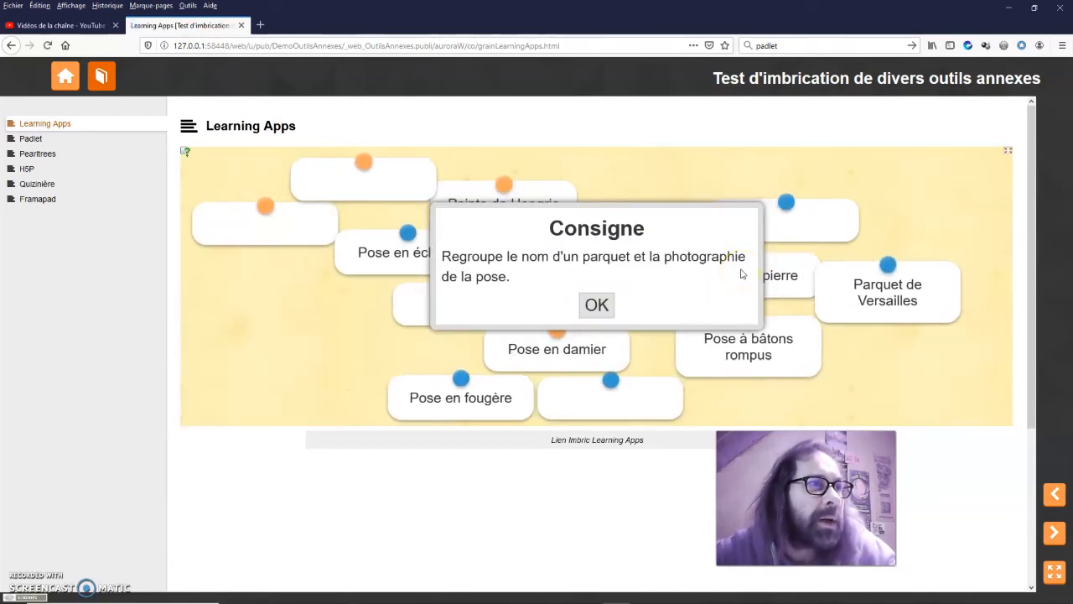
pyautogui.click(329, 230)
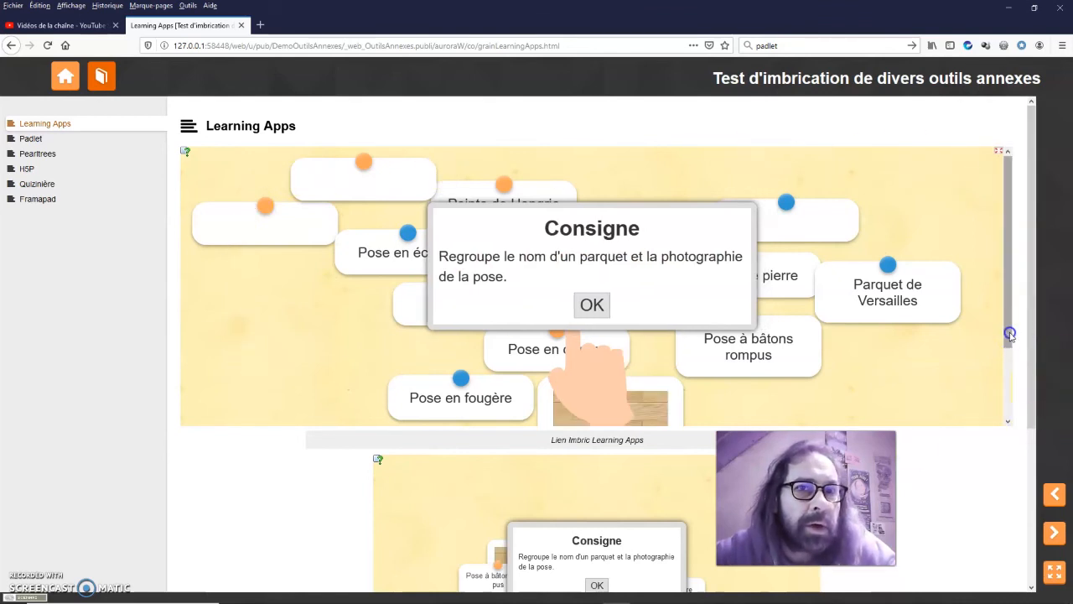
pyautogui.moveTo(1010, 335); pyautogui.dragTo(1002, 281)
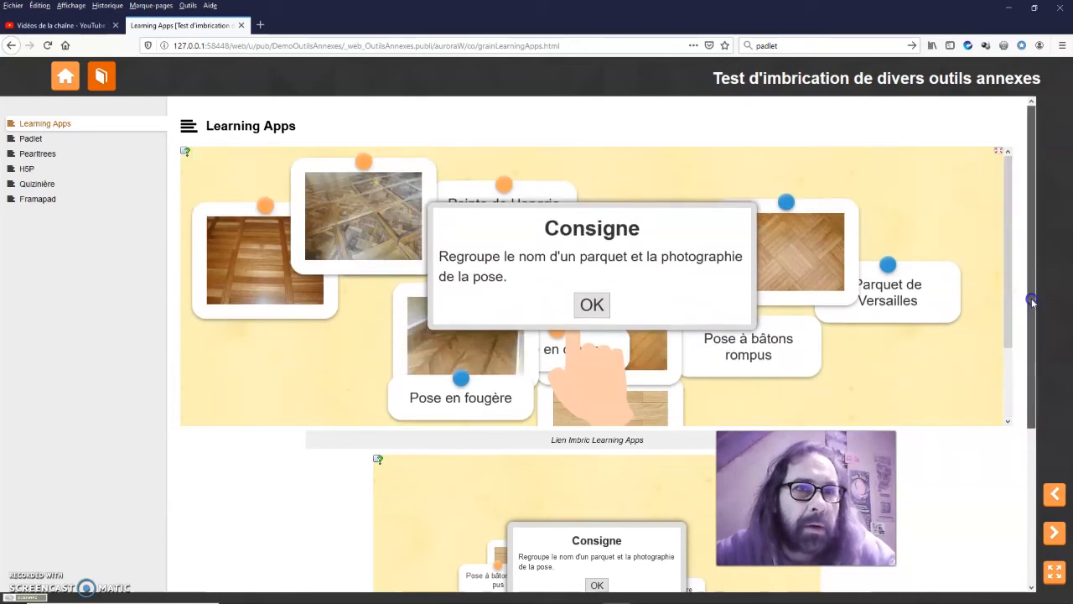
pyautogui.moveTo(1034, 282); pyautogui.dragTo(1006, 447)
pyautogui.click(658, 547)
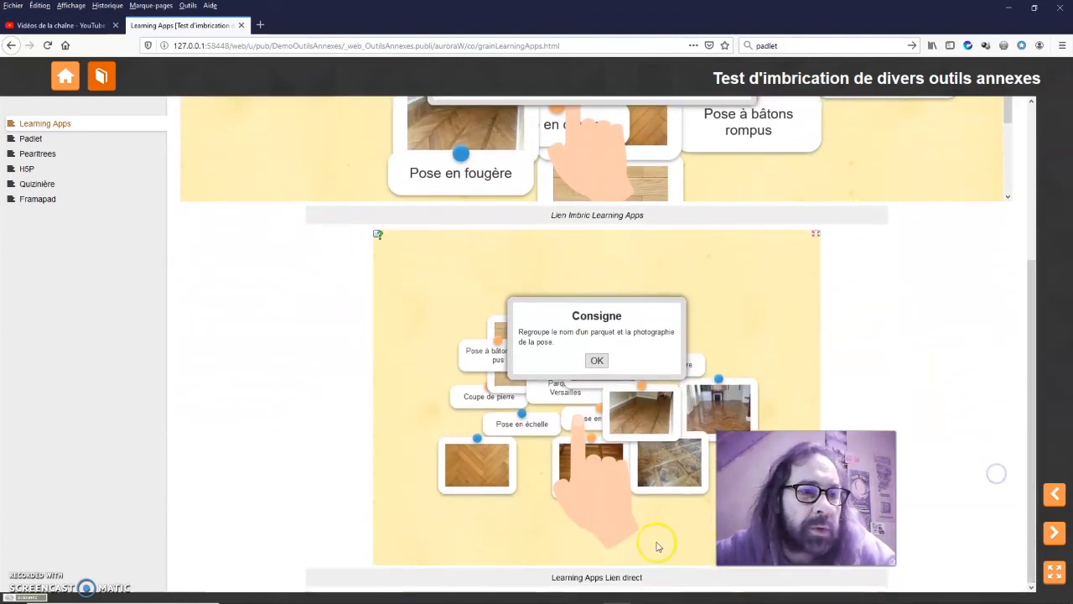
pyautogui.click(817, 238)
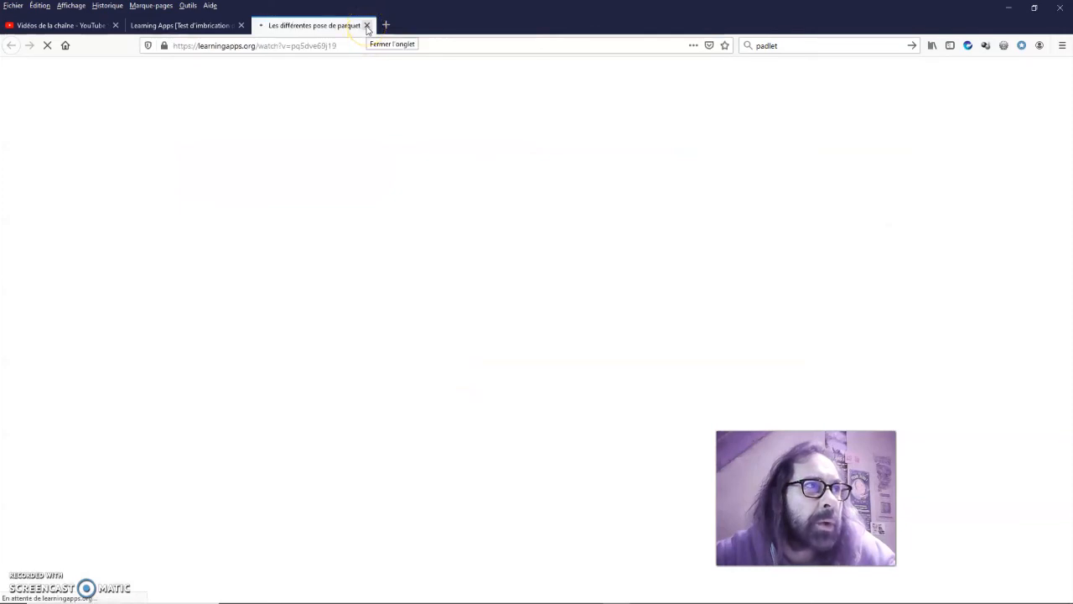
pyautogui.click(367, 26)
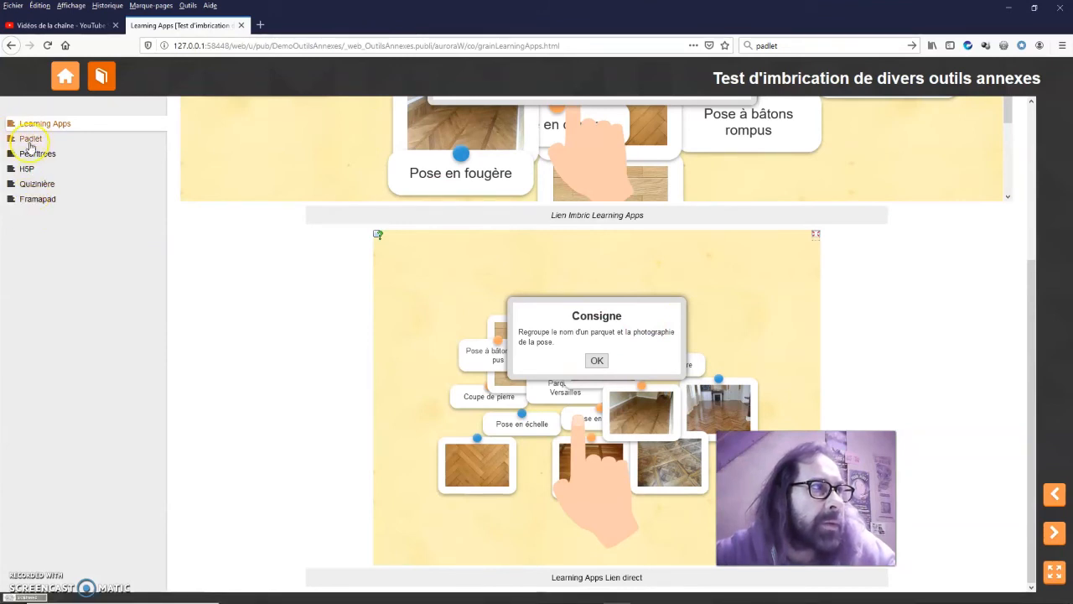
# Open the published Padlet page and compare the direct-link embed with the embed-code version
pyautogui.click(31, 139)
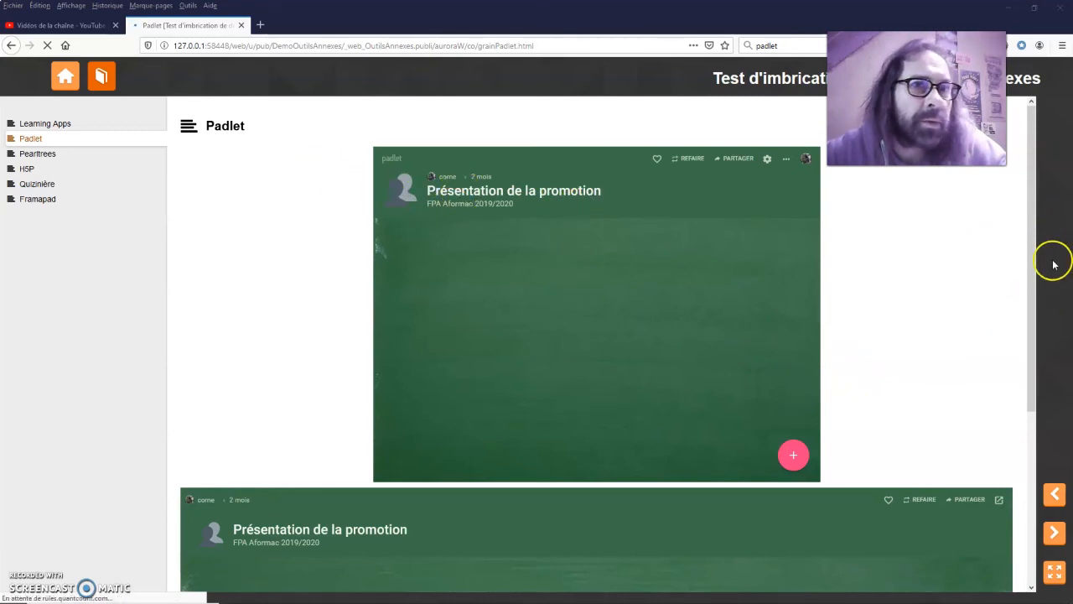
pyautogui.moveTo(1033, 288); pyautogui.dragTo(996, 526)
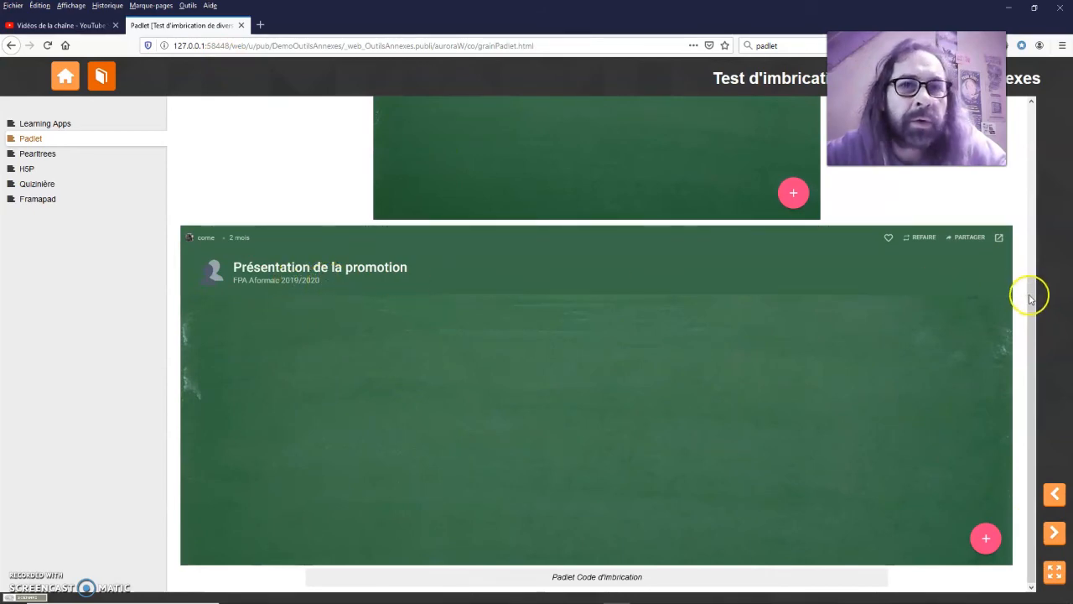
pyautogui.moveTo(1029, 295); pyautogui.dragTo(1031, 124)
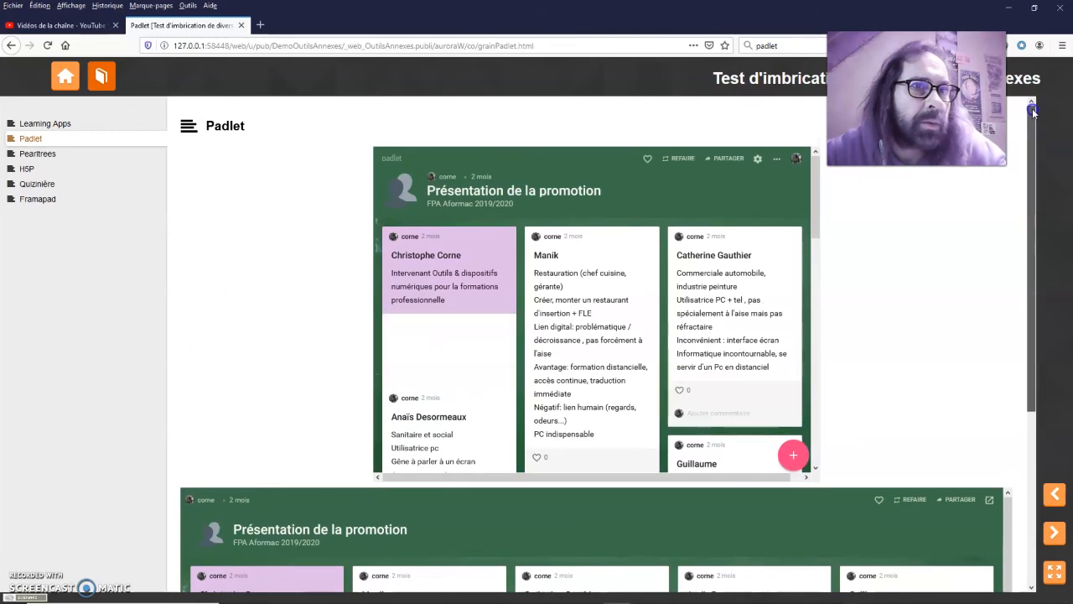
pyautogui.moveTo(814, 220)
pyautogui.mouseDown()
pyautogui.moveTo(816, 281)
pyautogui.moveTo(811, 205)
pyautogui.mouseUp()
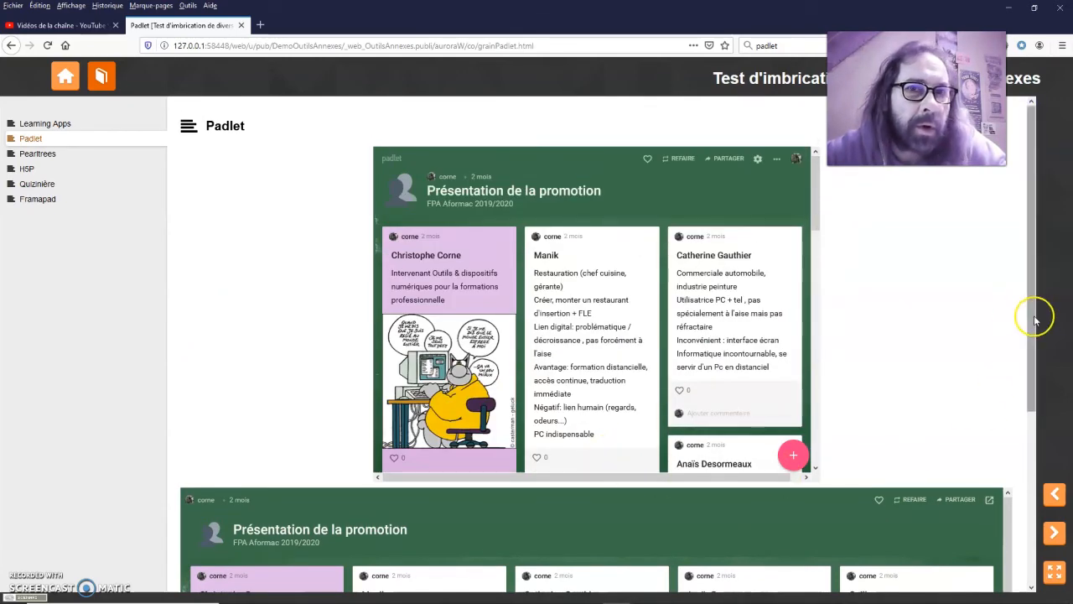
pyautogui.moveTo(1032, 316); pyautogui.dragTo(1012, 431)
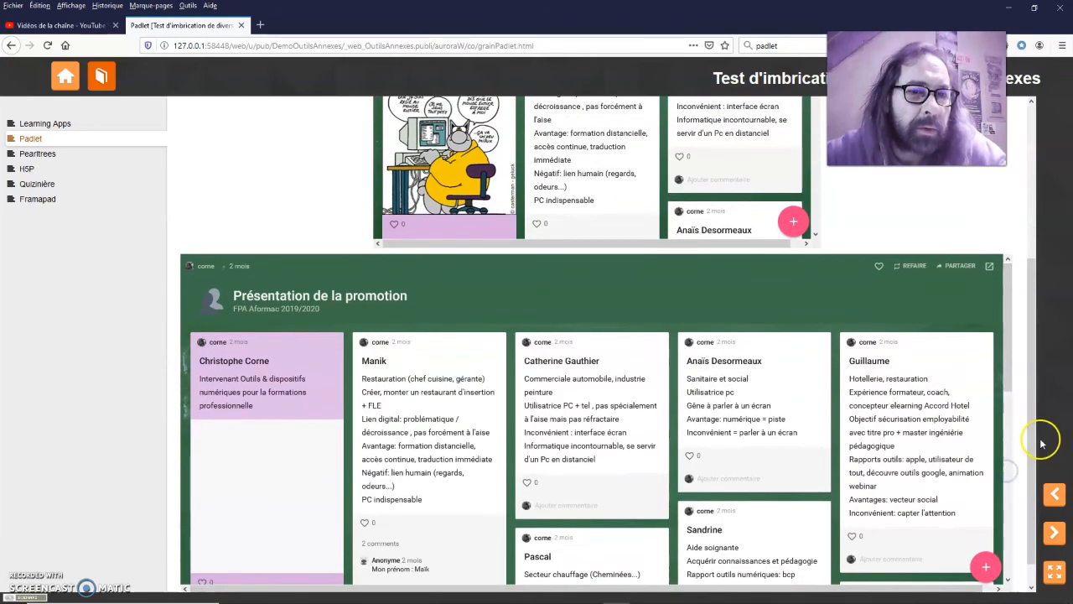
# Look through the cards of the embed-code Padlet board on the published page
pyautogui.scroll(-2, 982, 455)
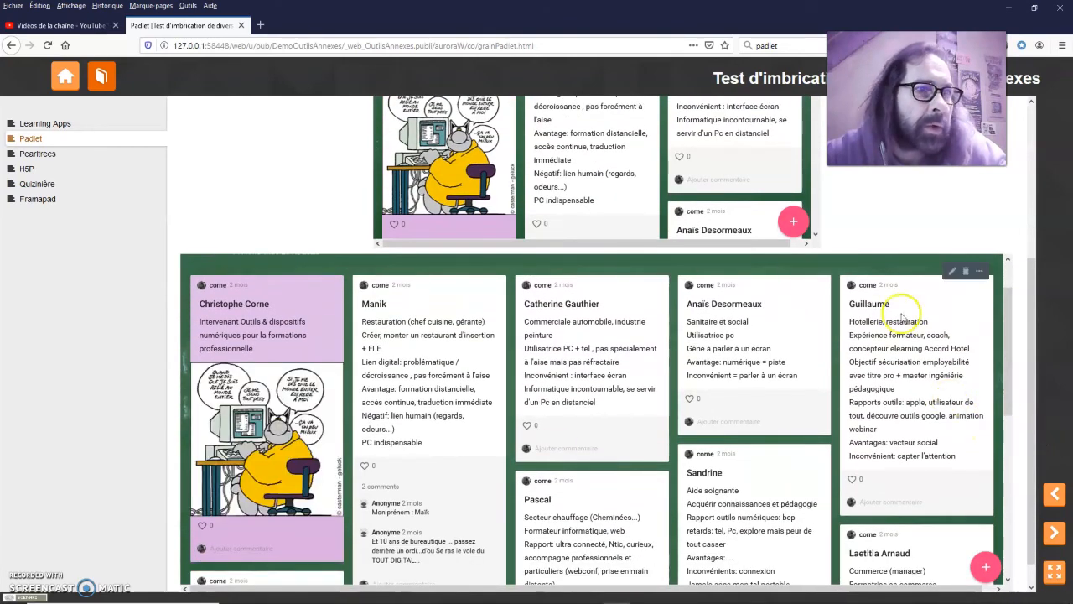
pyautogui.scroll(2, 612, 310)
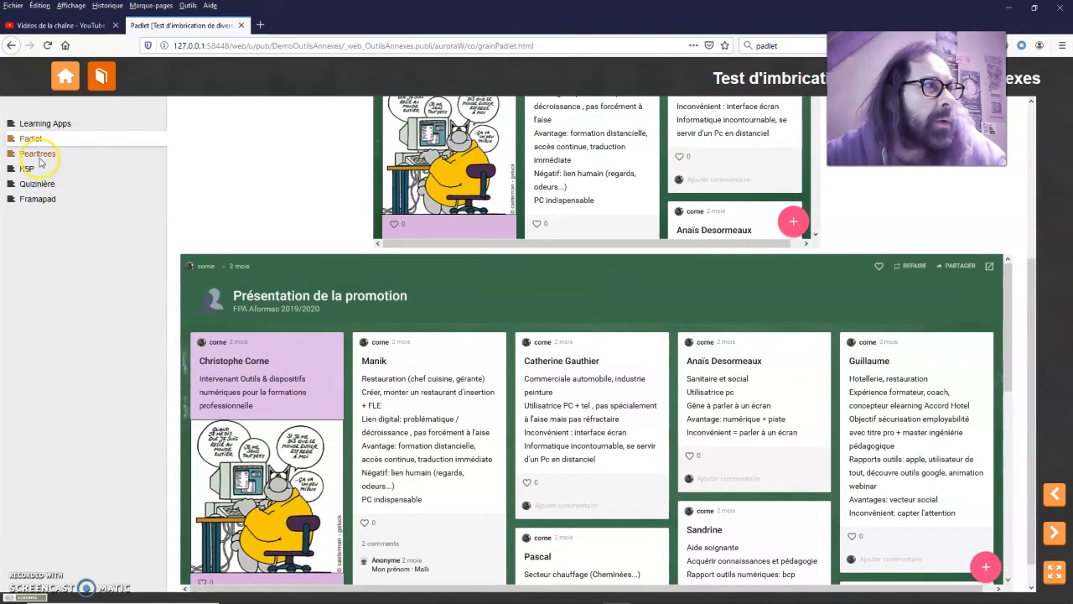
# Open the published Pearltrees page and compare the direct-link embed with the embed-code version
pyautogui.click(38, 156)
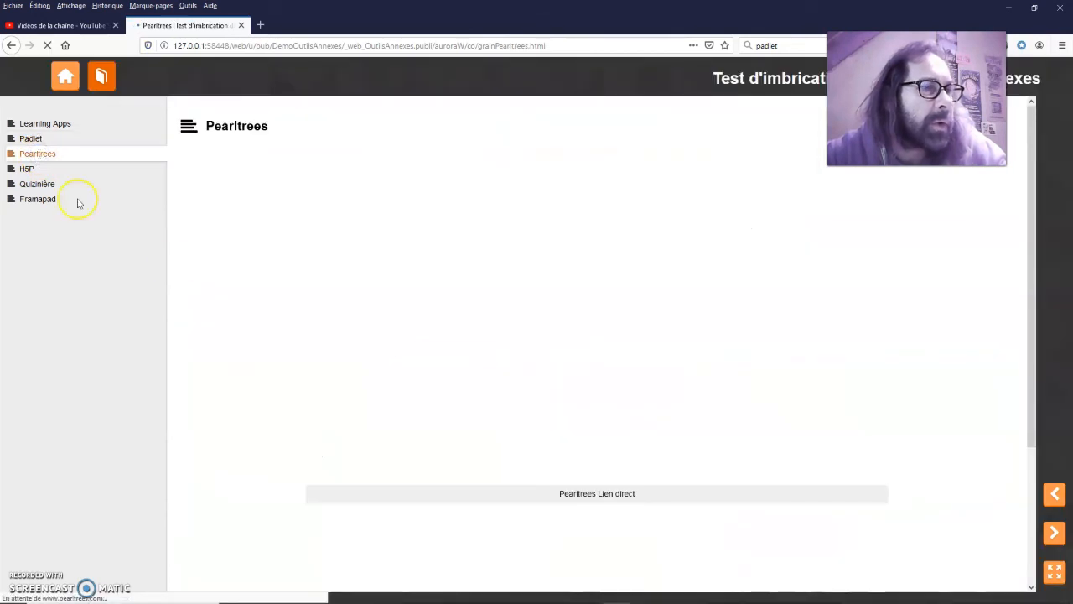
pyautogui.click(1030, 274)
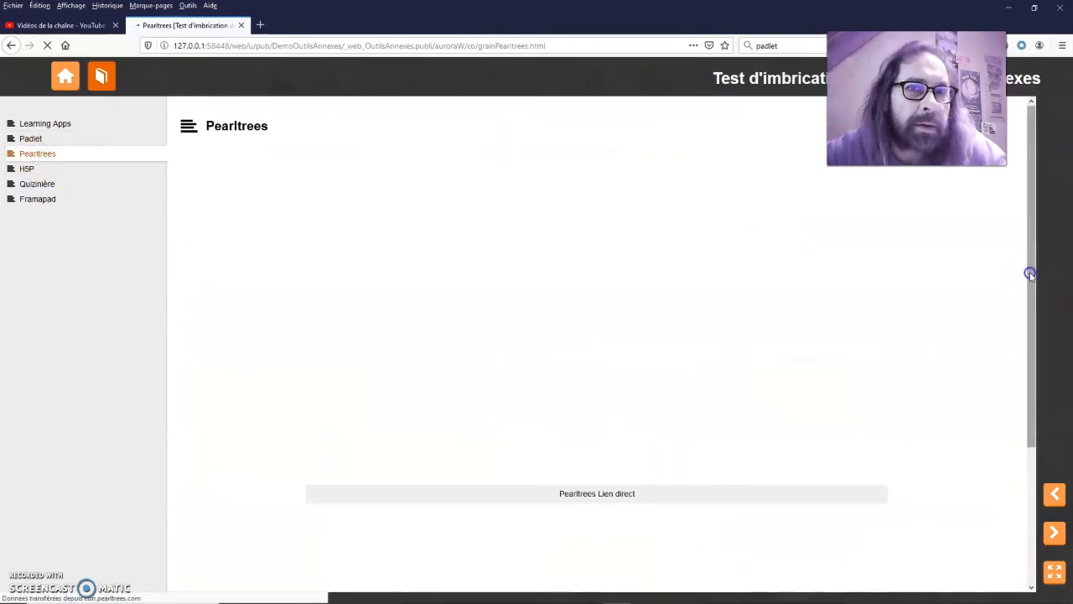
pyautogui.moveTo(1030, 274); pyautogui.dragTo(1023, 312)
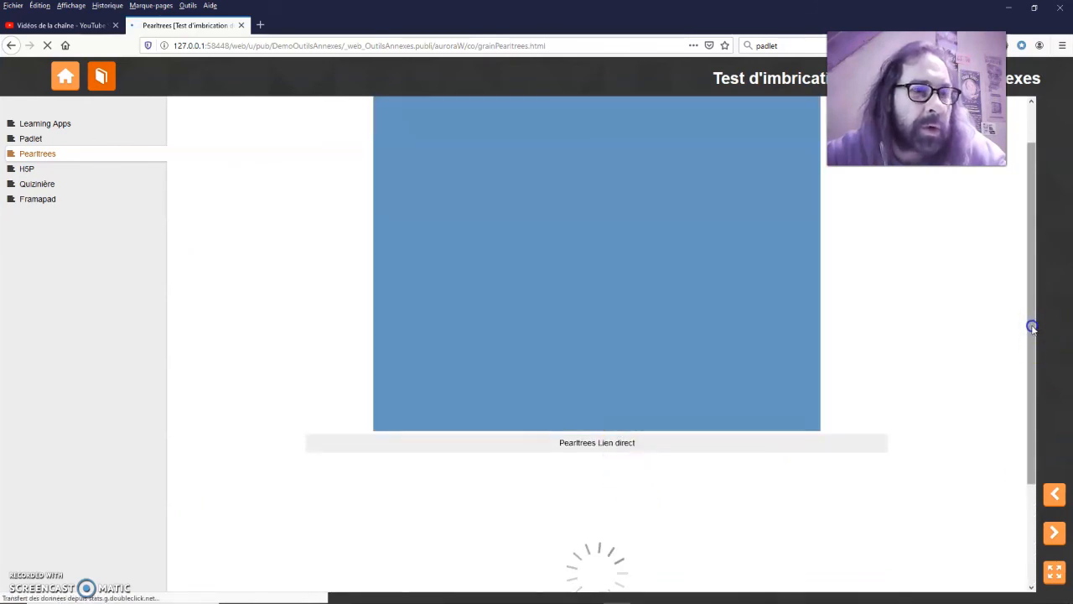
pyautogui.scroll(1, 1031, 292)
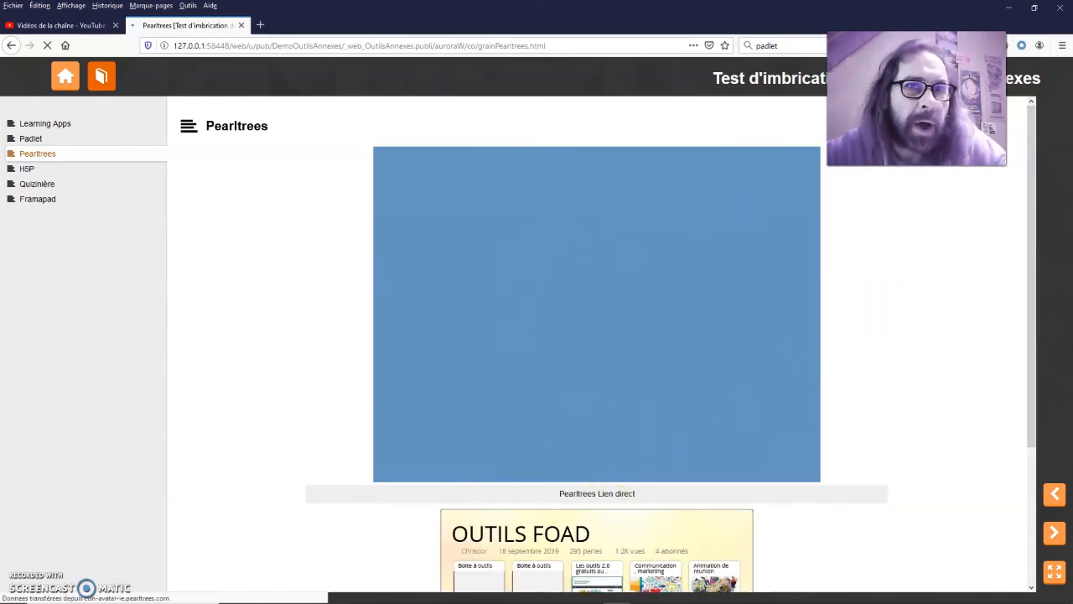
pyautogui.moveTo(1032, 277); pyautogui.dragTo(1028, 453)
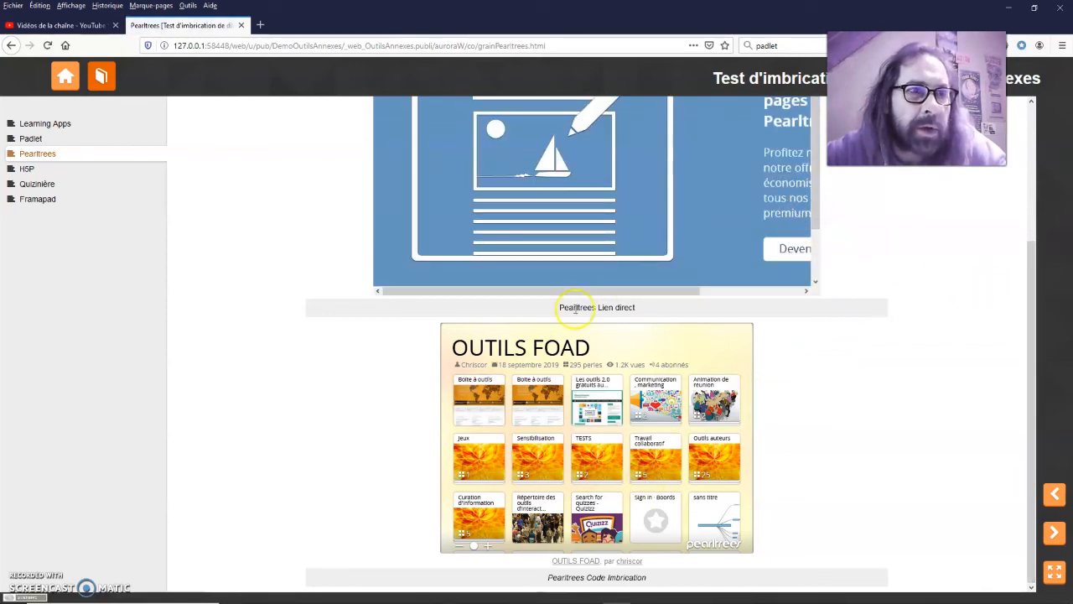
pyautogui.moveTo(1030, 300); pyautogui.dragTo(1024, 141)
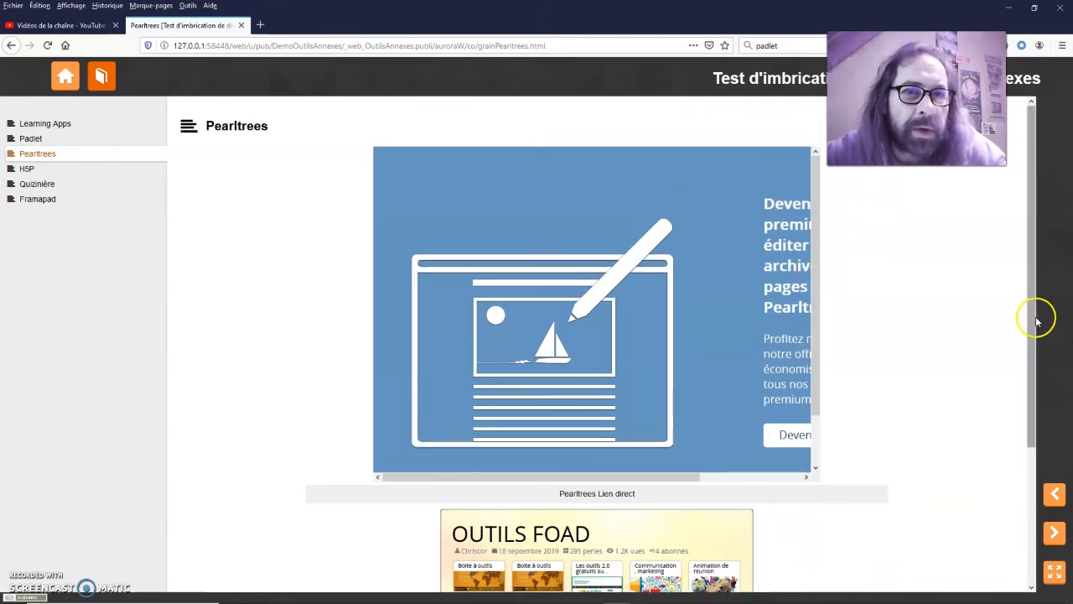
pyautogui.moveTo(1035, 323); pyautogui.dragTo(1041, 501)
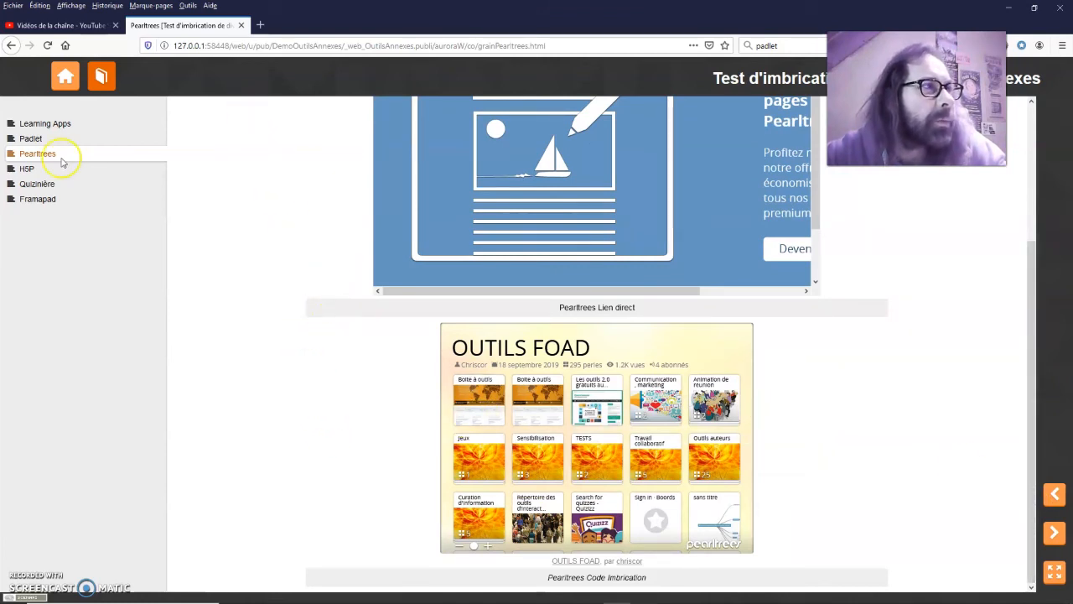
# Open the published H5P page, examine both embeds, and advance the embed-code timeline to the PRESENTIEL 1 CCP1 slide
pyautogui.click(27, 172)
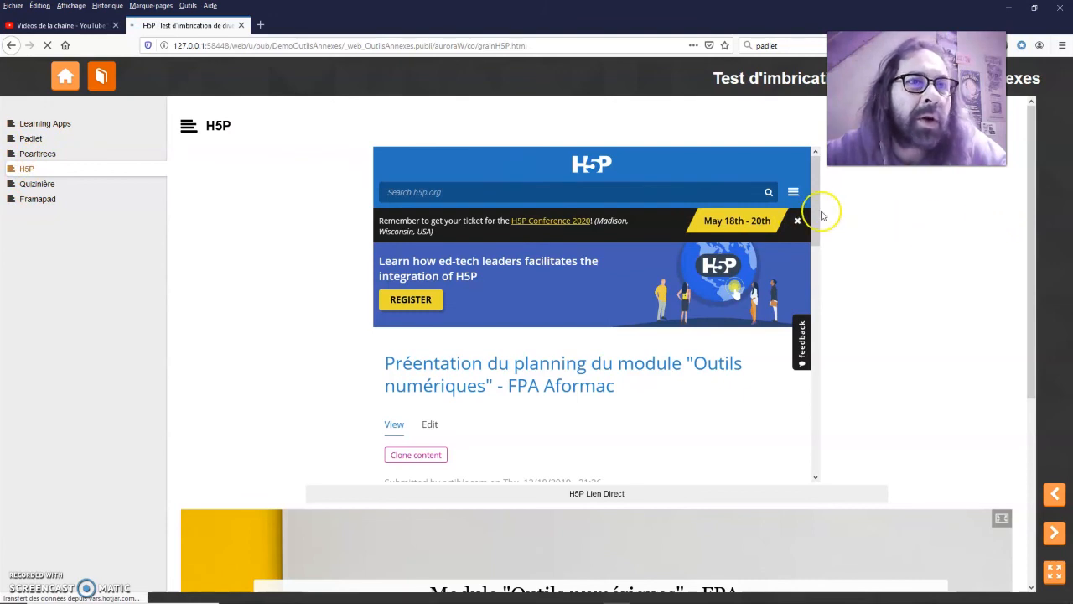
pyautogui.moveTo(817, 218)
pyautogui.mouseDown()
pyautogui.moveTo(794, 442)
pyautogui.moveTo(807, 213)
pyautogui.mouseUp()
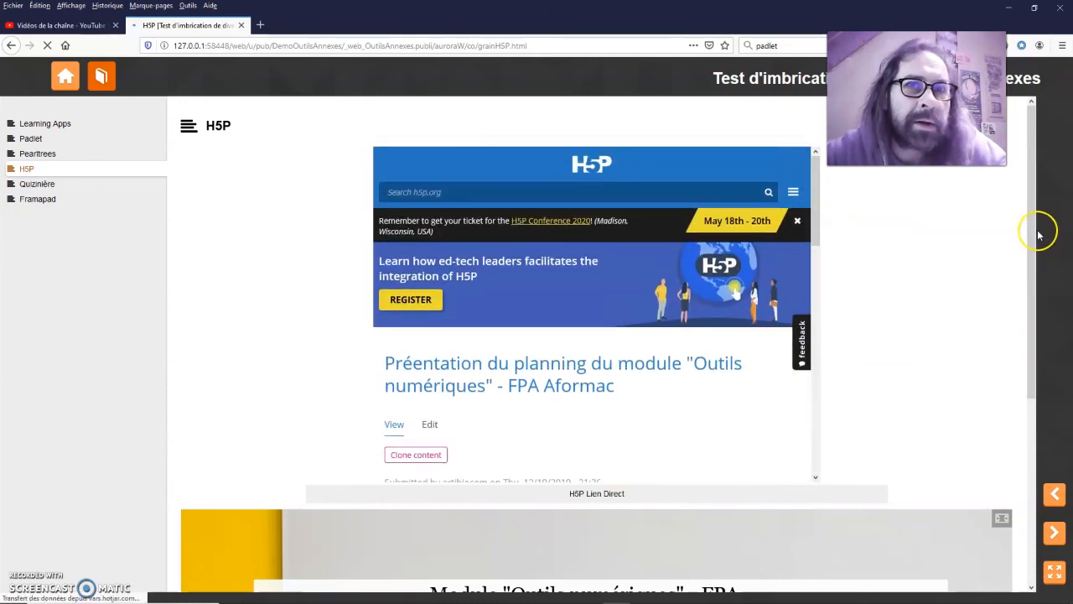
pyautogui.moveTo(1031, 249); pyautogui.dragTo(1028, 465)
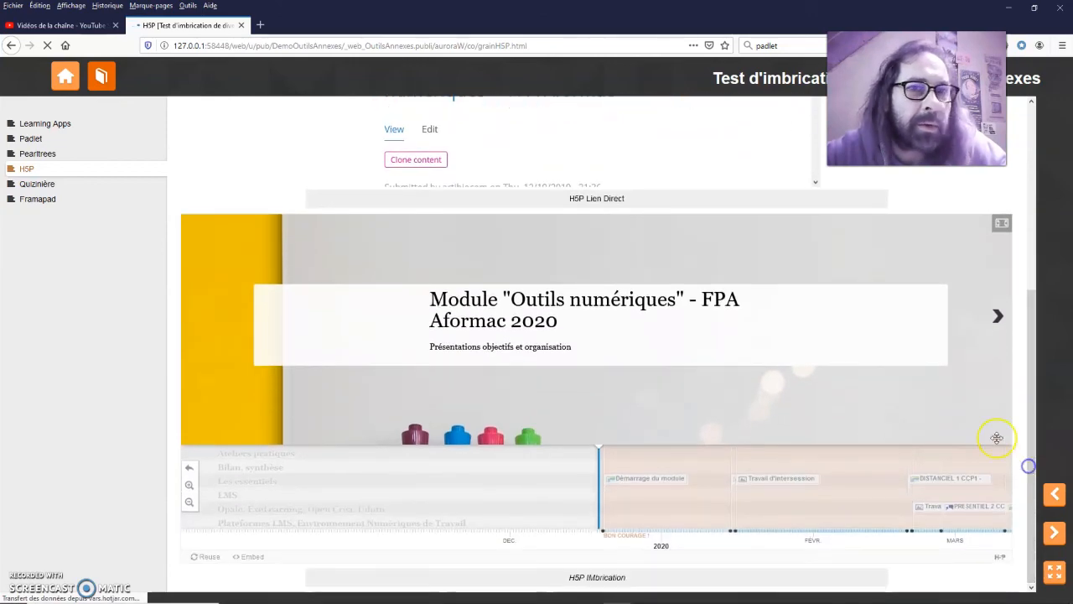
pyautogui.click(1000, 320)
pyautogui.click(1000, 319)
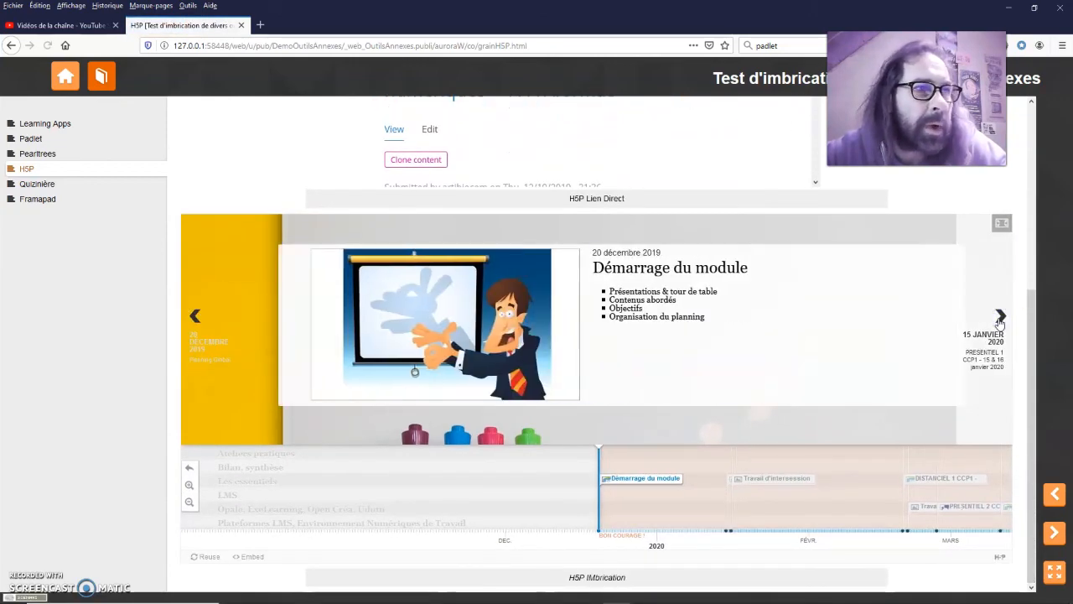
pyautogui.click(1000, 319)
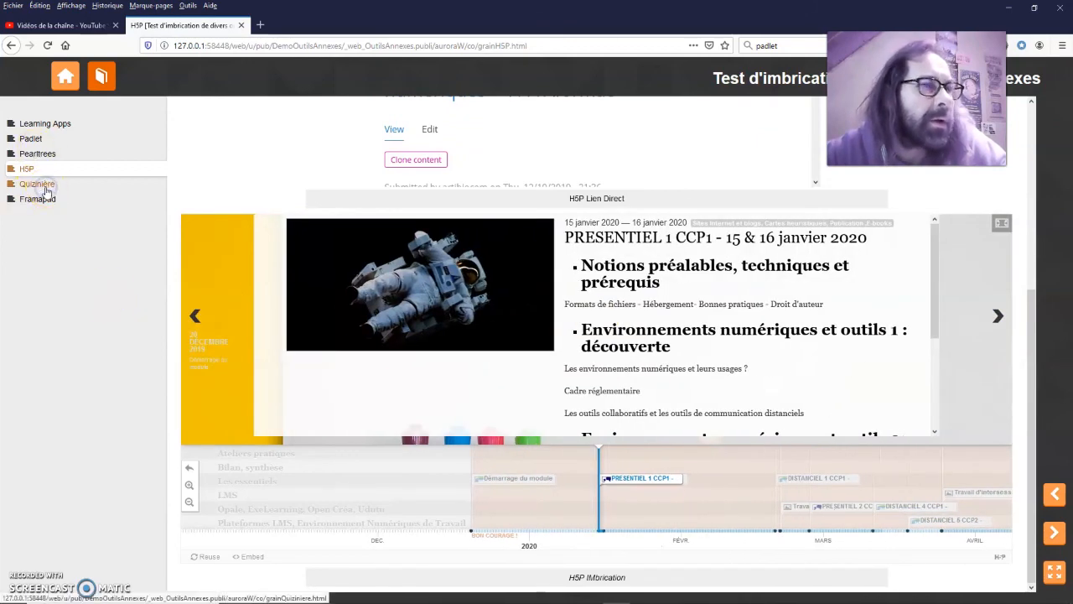
# Open the published Quizinière page and try the embedded exercise's answer choices
pyautogui.click(46, 186)
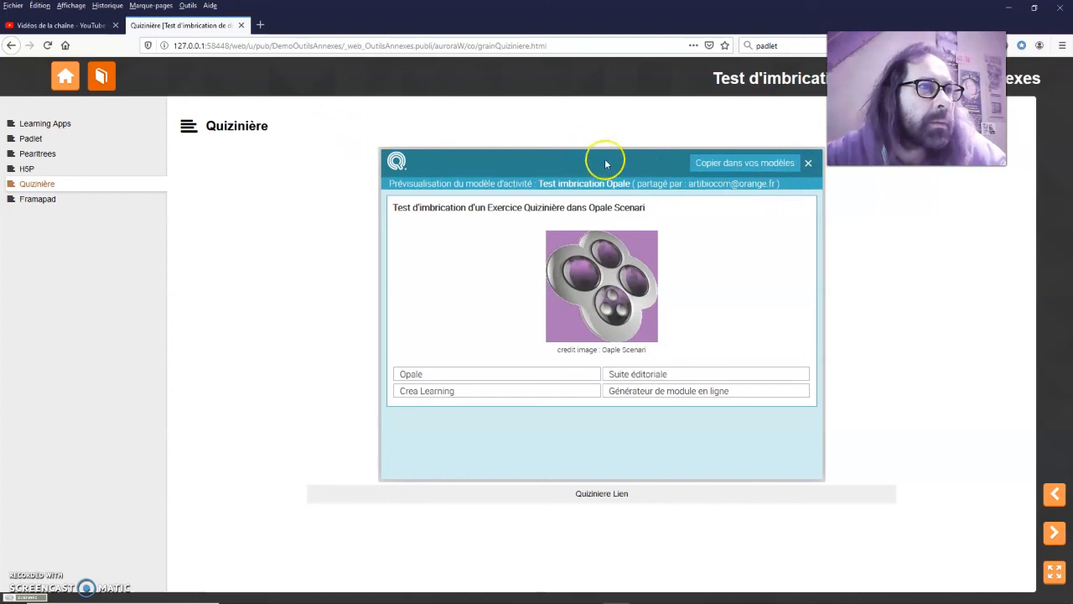
pyautogui.click(496, 383)
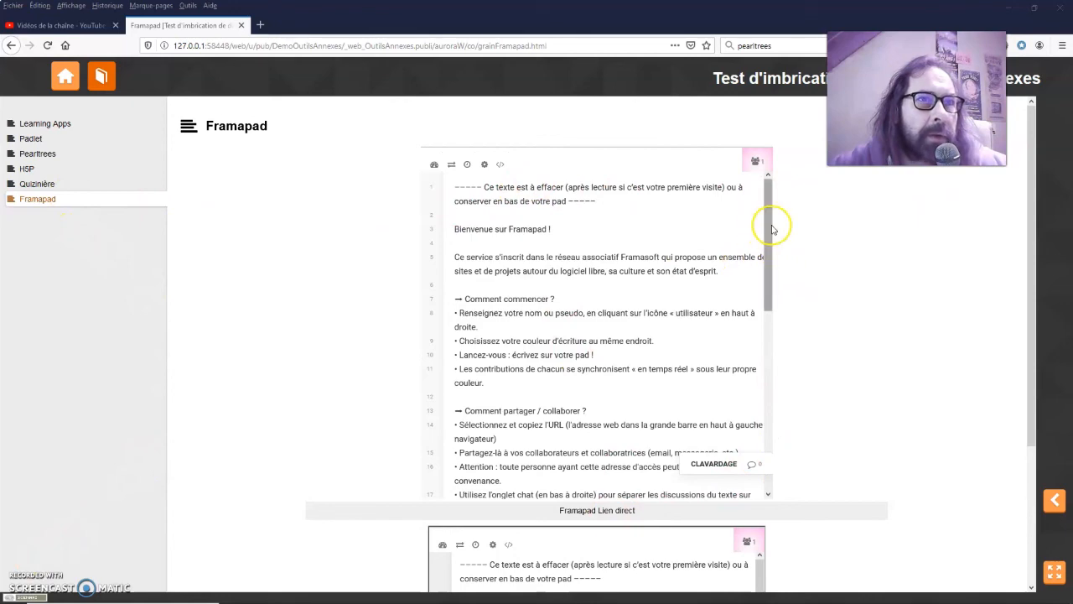
# Examine the direct-link and embed-code pads on the published Framapad page
pyautogui.moveTo(772, 224); pyautogui.dragTo(772, 294)
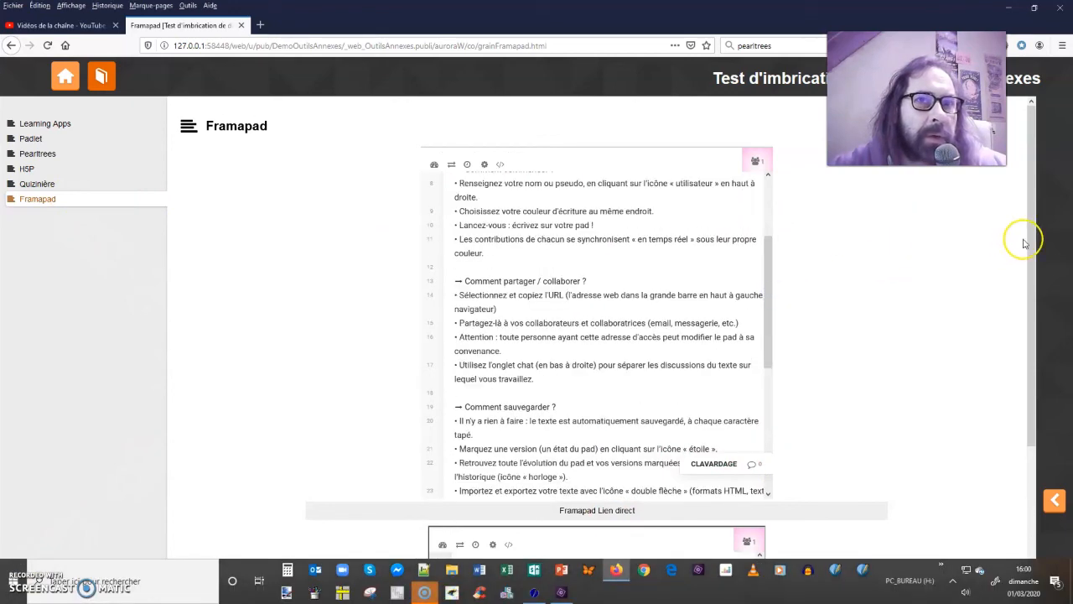
pyautogui.moveTo(1028, 242); pyautogui.dragTo(1009, 505)
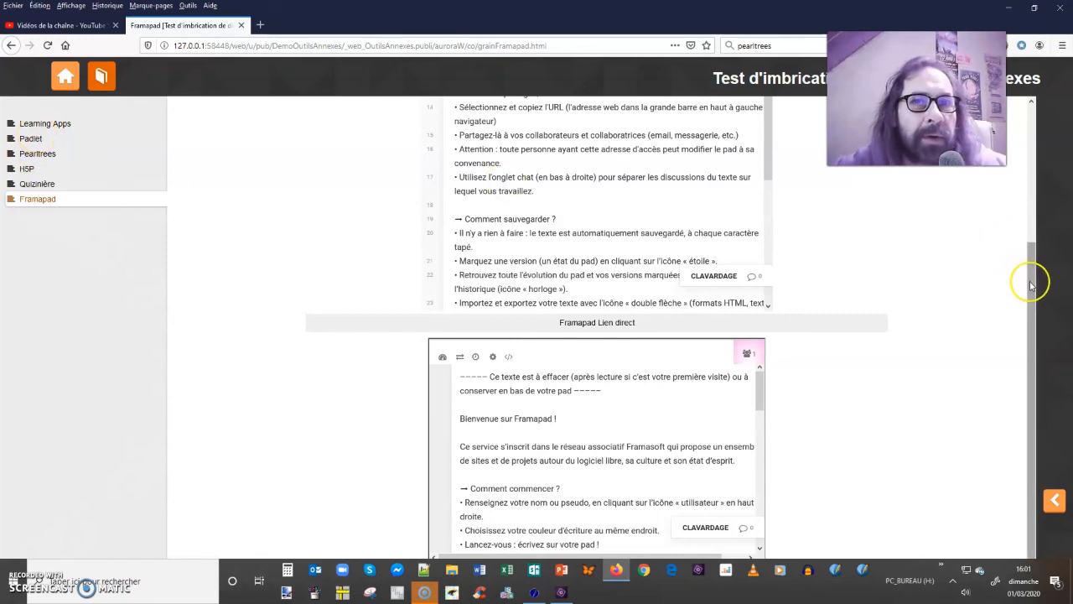
pyautogui.moveTo(1029, 280); pyautogui.dragTo(1030, 138)
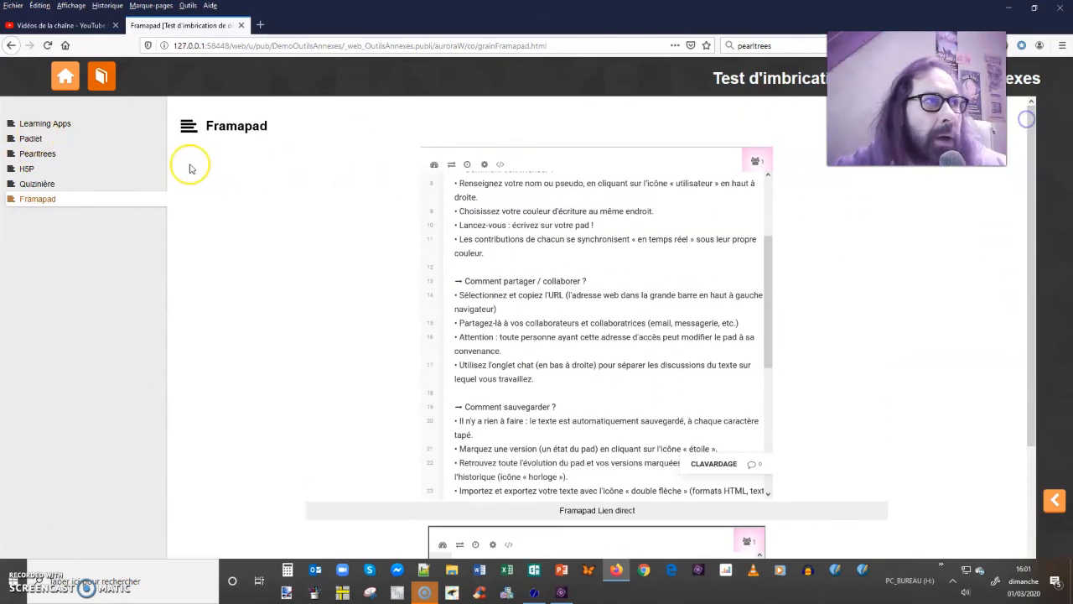